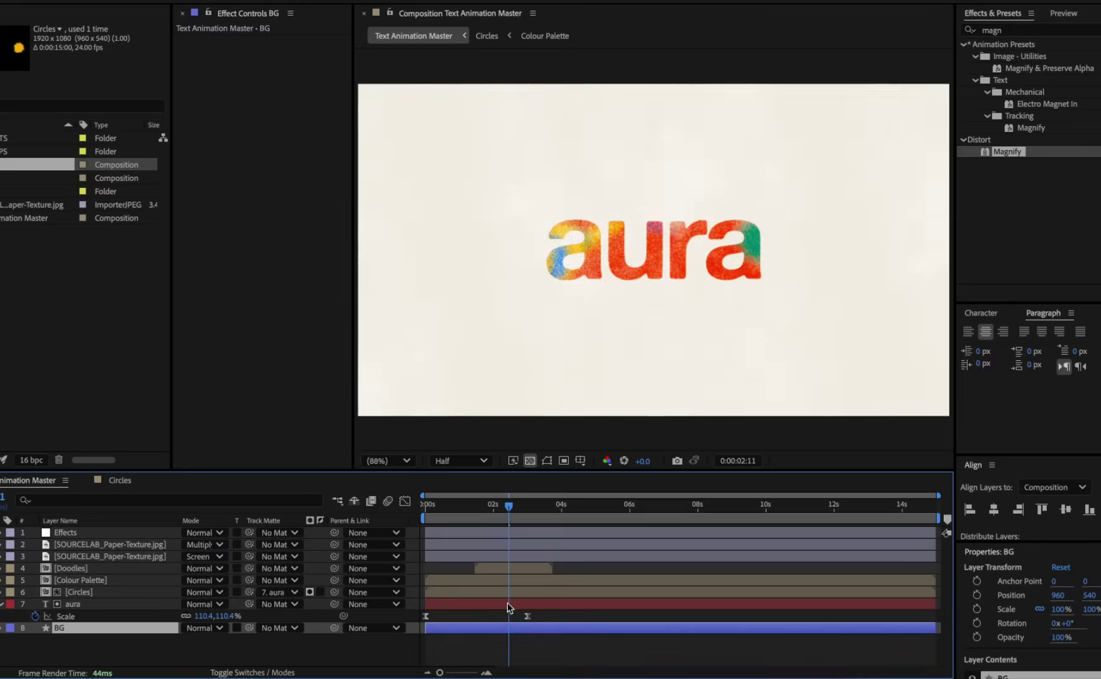
Replace the wording of the aura text layer with "your text"
click(507, 602)
text(your text)
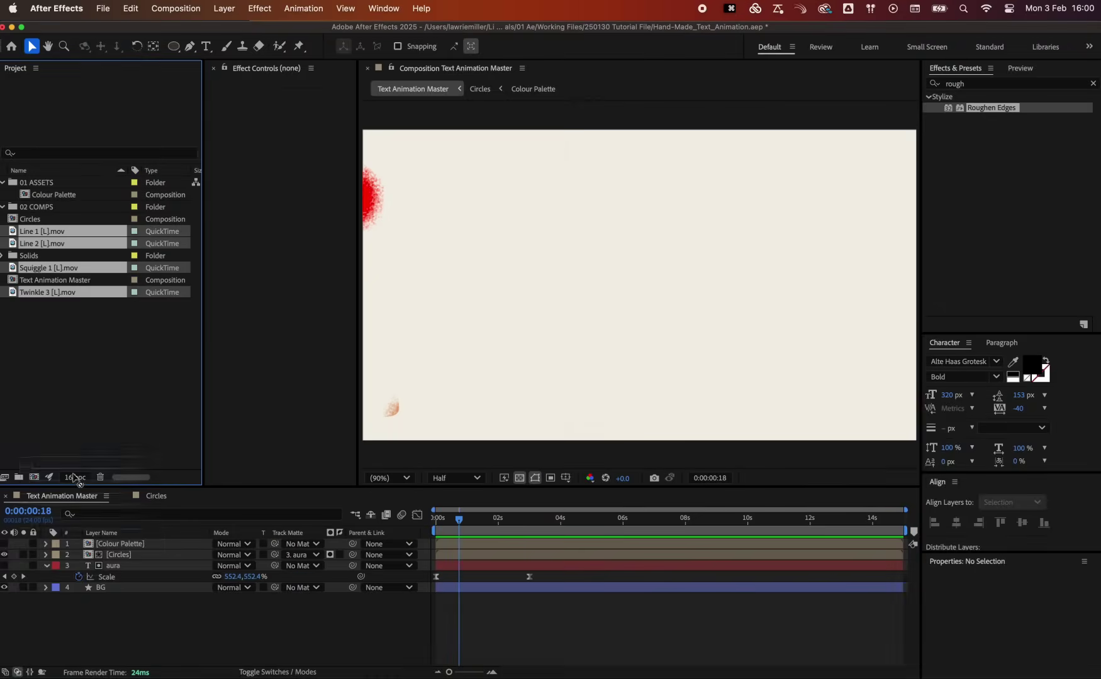
Add the Line 1, Line 2, Squiggle 1 and Twinkle 3 clips to the composition and scale them down to 20%
drag(47, 268, 102, 545)
key(s)
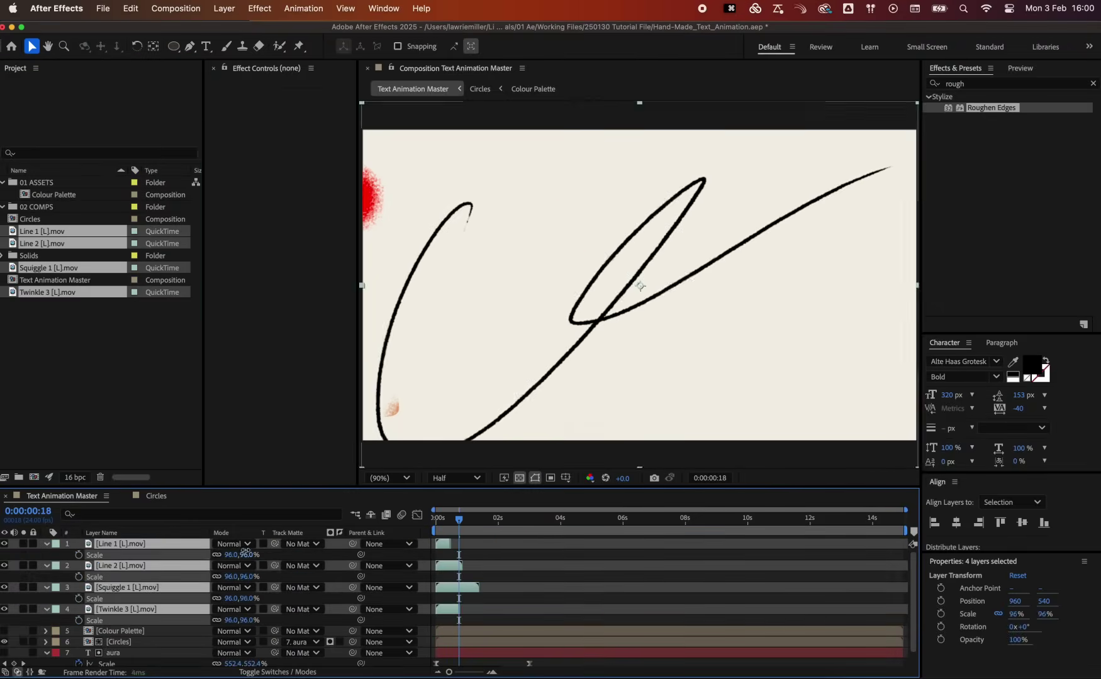
drag(247, 555, 197, 553)
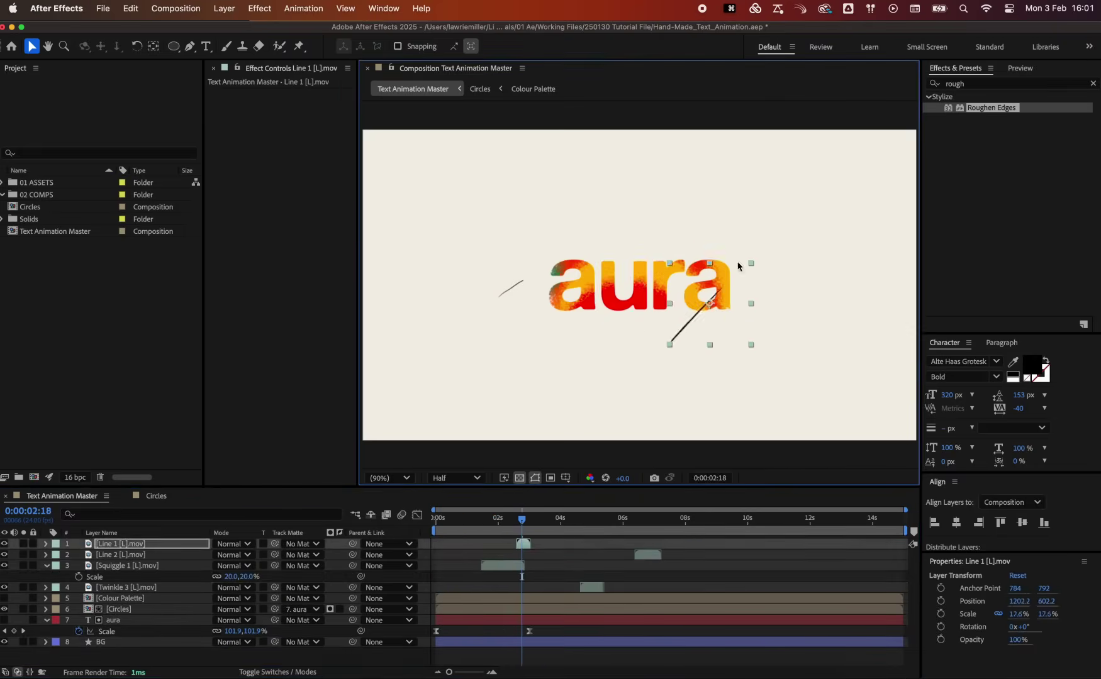
click(743, 265)
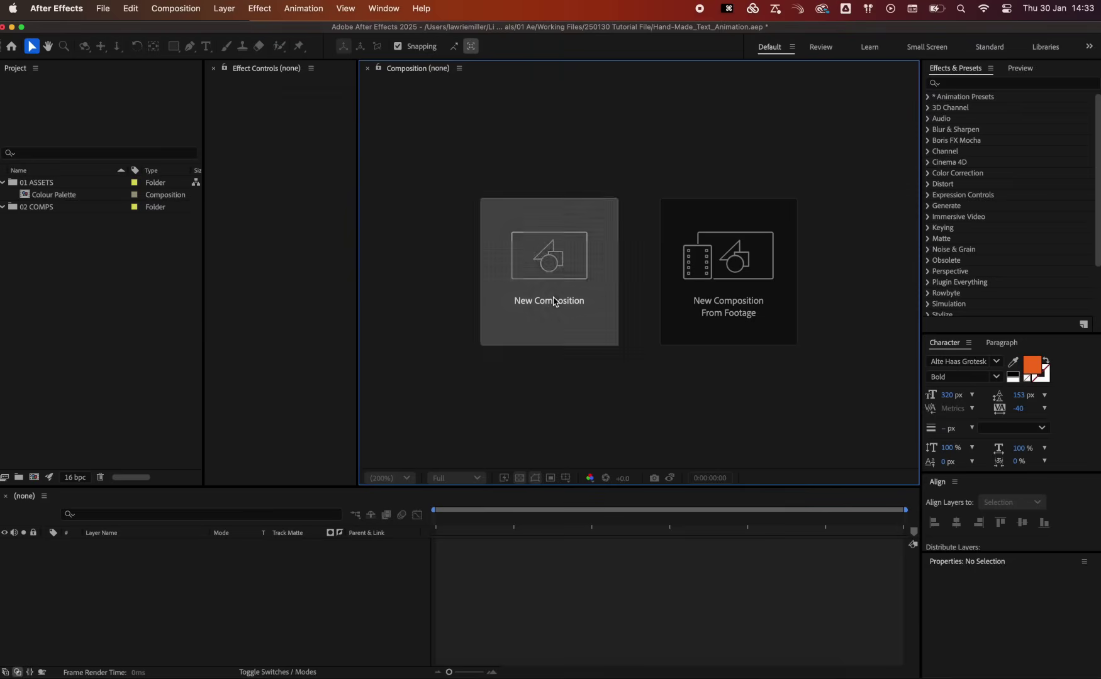
Create a 1920x1080, 24 fps, 15-second composition named Text Animation Master
click(553, 300)
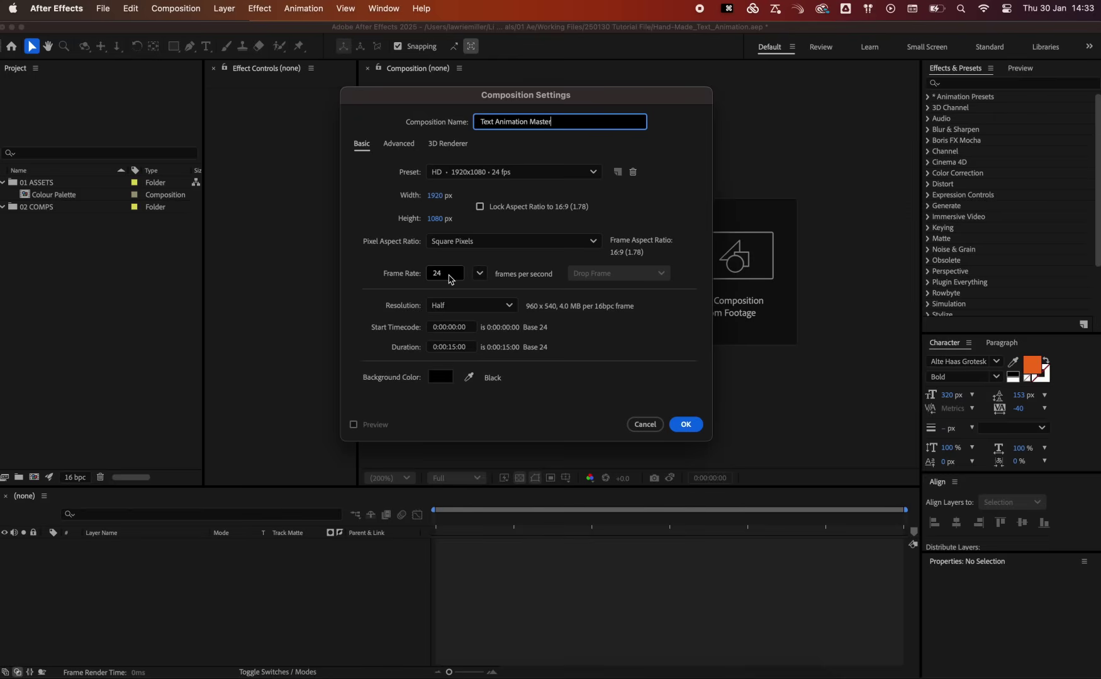
click(686, 425)
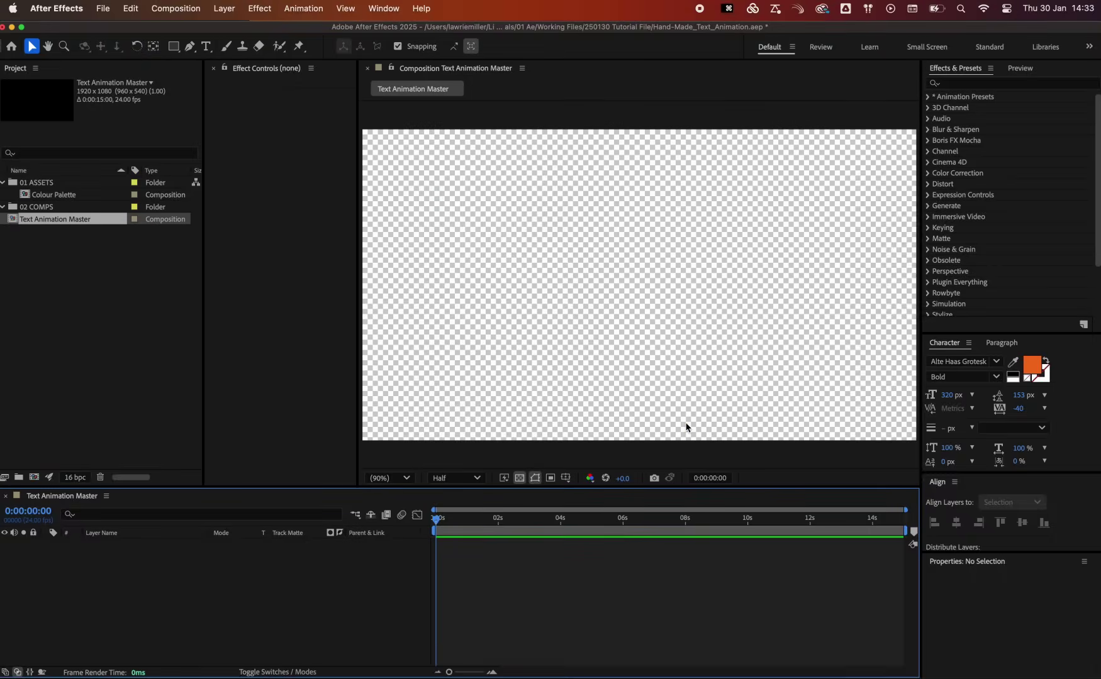
Add a shape layer containing a rectangle that fills the whole composition frame
click(224, 9)
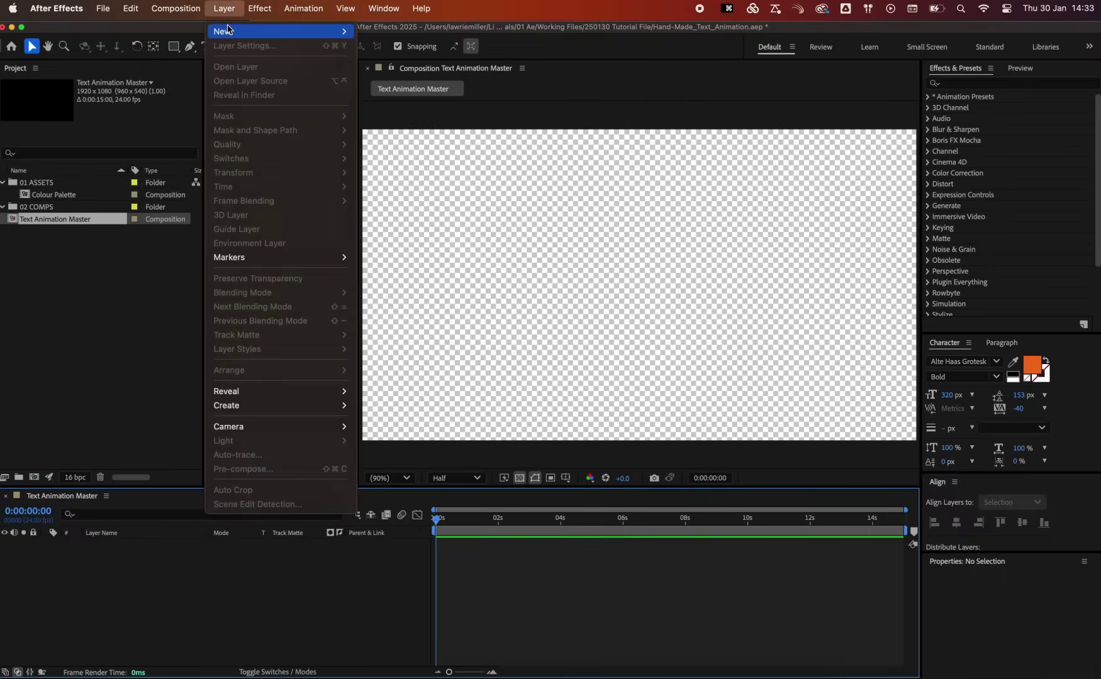
mouse_move(257, 30)
click(390, 104)
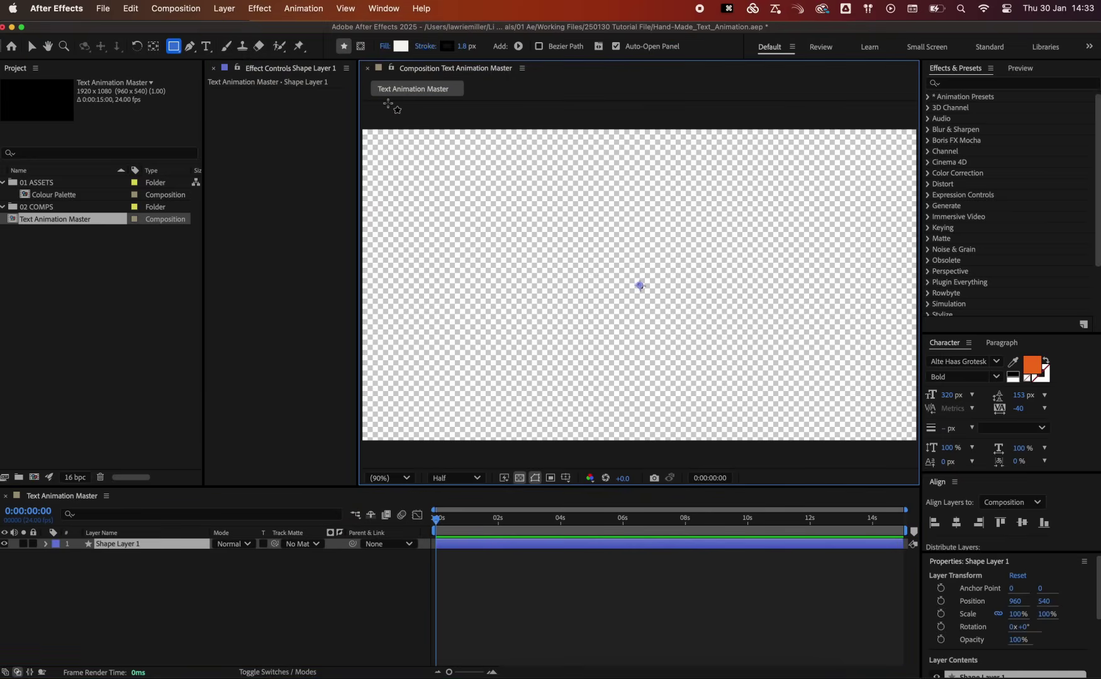
double_click(170, 52)
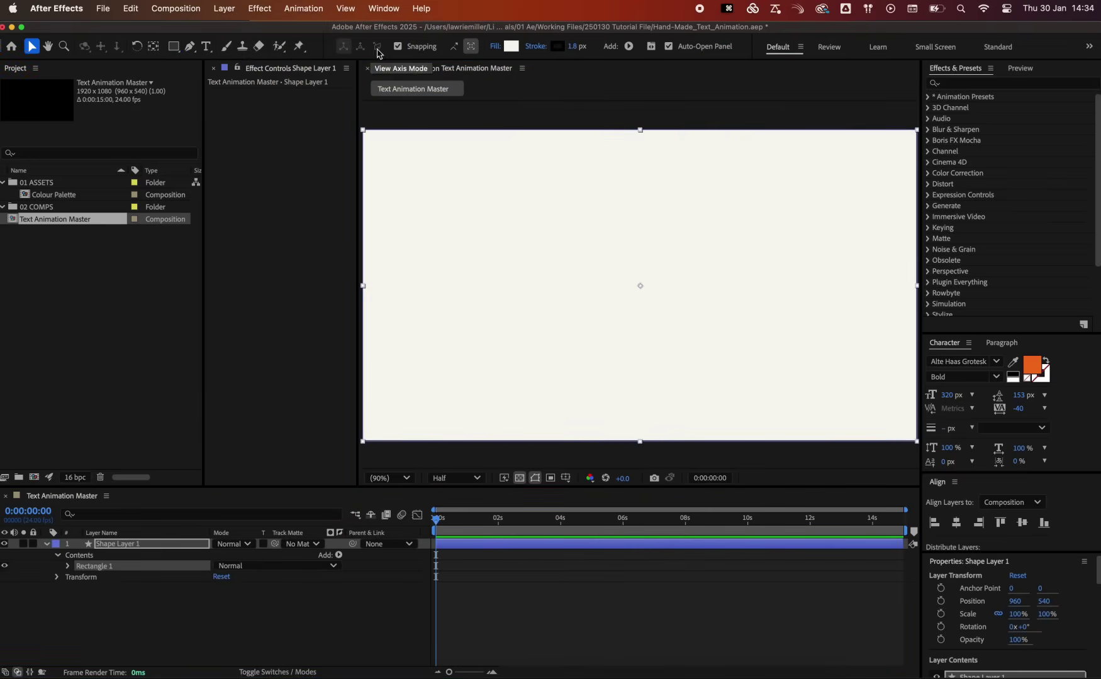
Set the rectangle's fill to the warm off-white F2EFE7
click(512, 49)
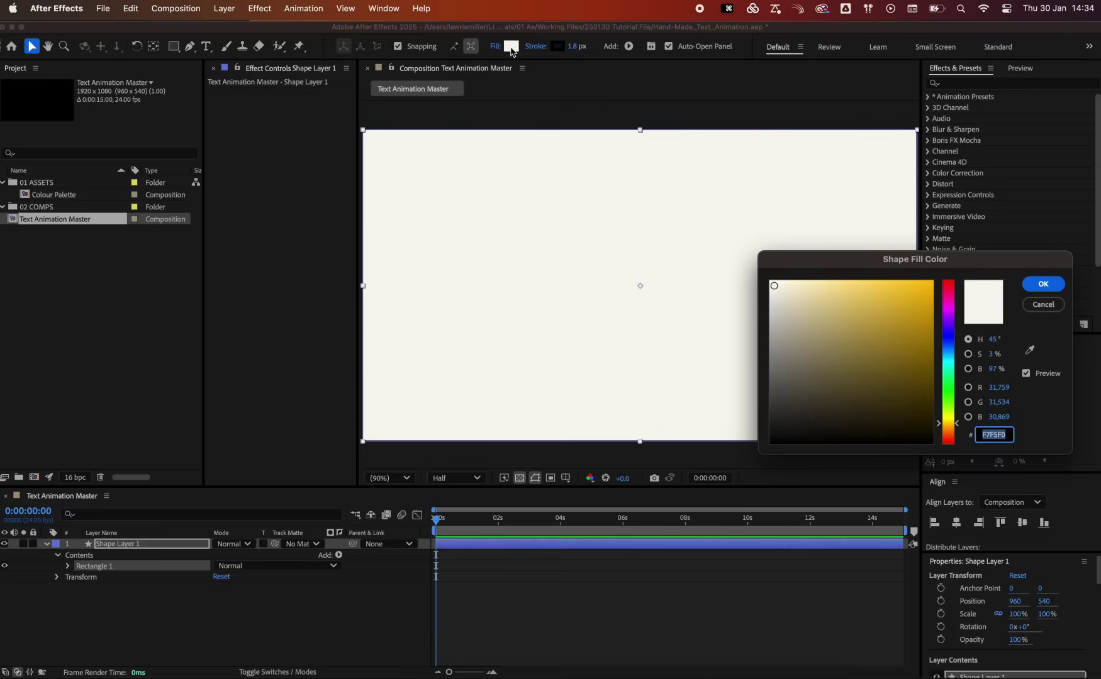
drag(775, 287, 780, 290)
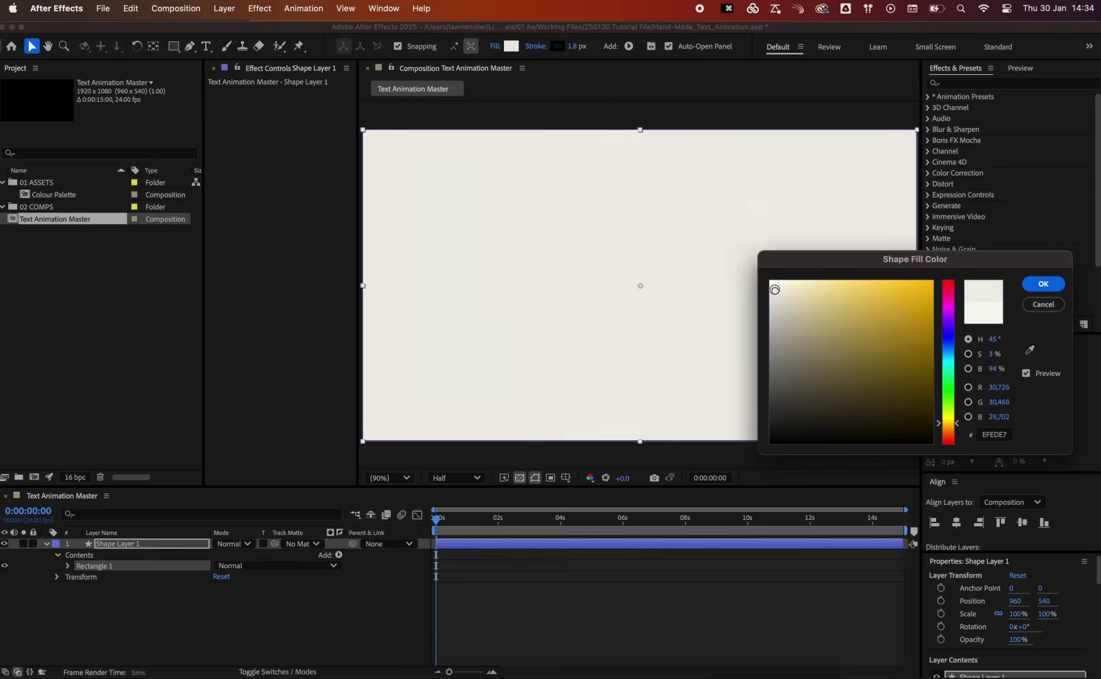
click(1042, 285)
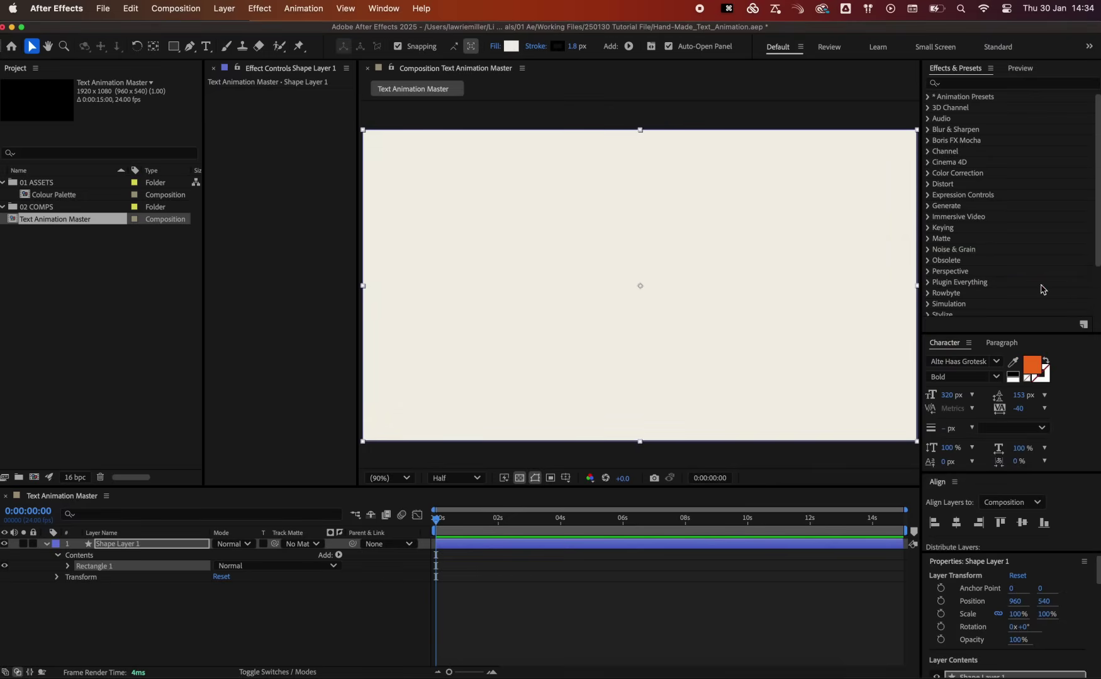
Rename the shape layer to BG and collapse its properties in the timeline
click(161, 545)
key(Return)
text(BG)
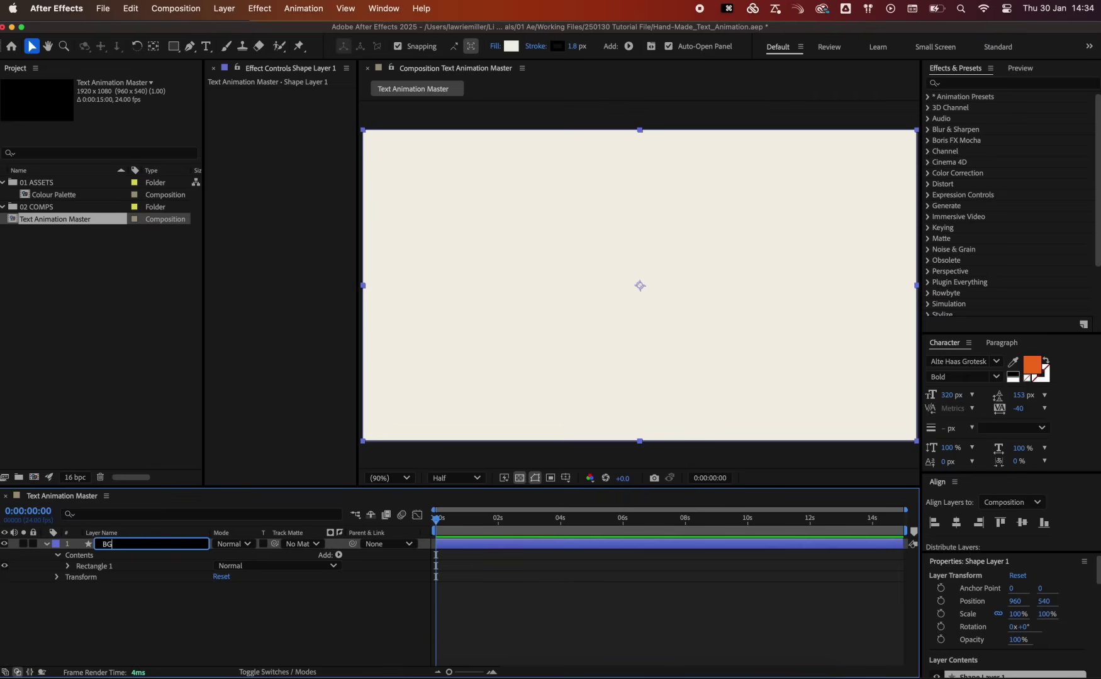
key(Return)
click(46, 545)
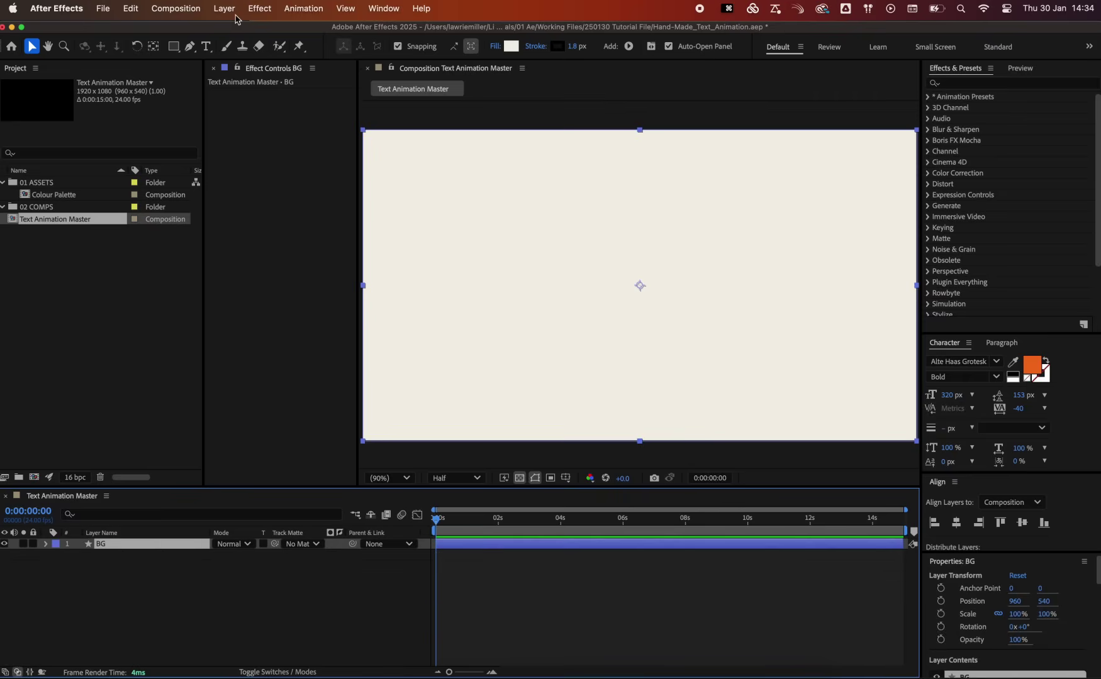
Add a text layer reading "aura" above the BG layer
click(224, 8)
mouse_move(239, 31)
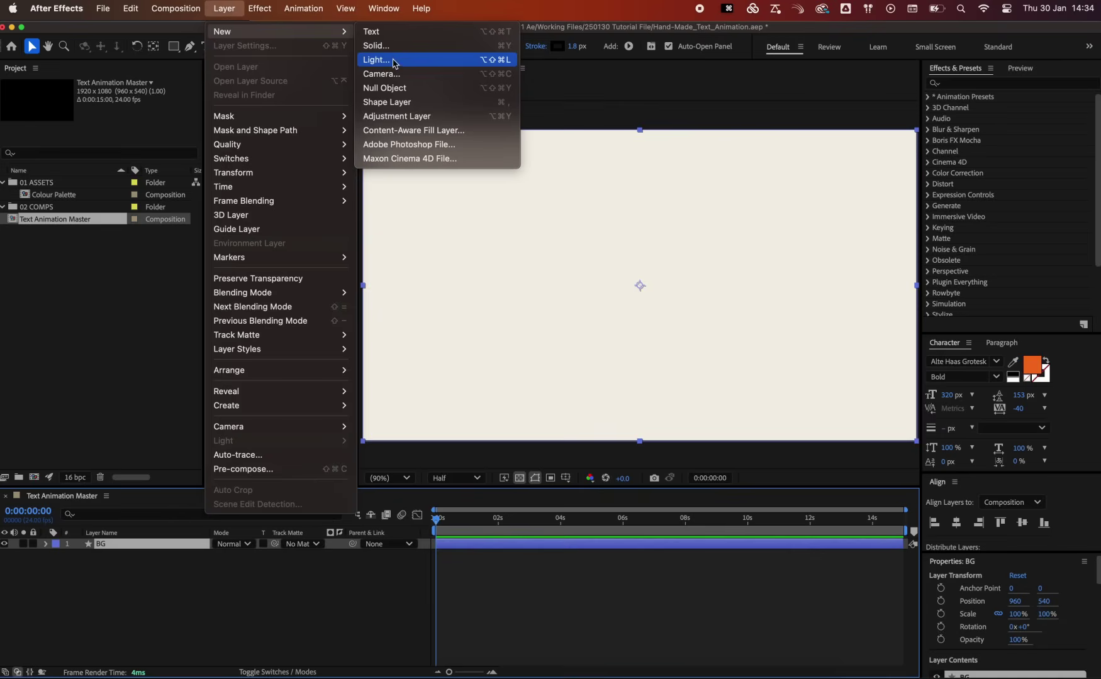
click(394, 32)
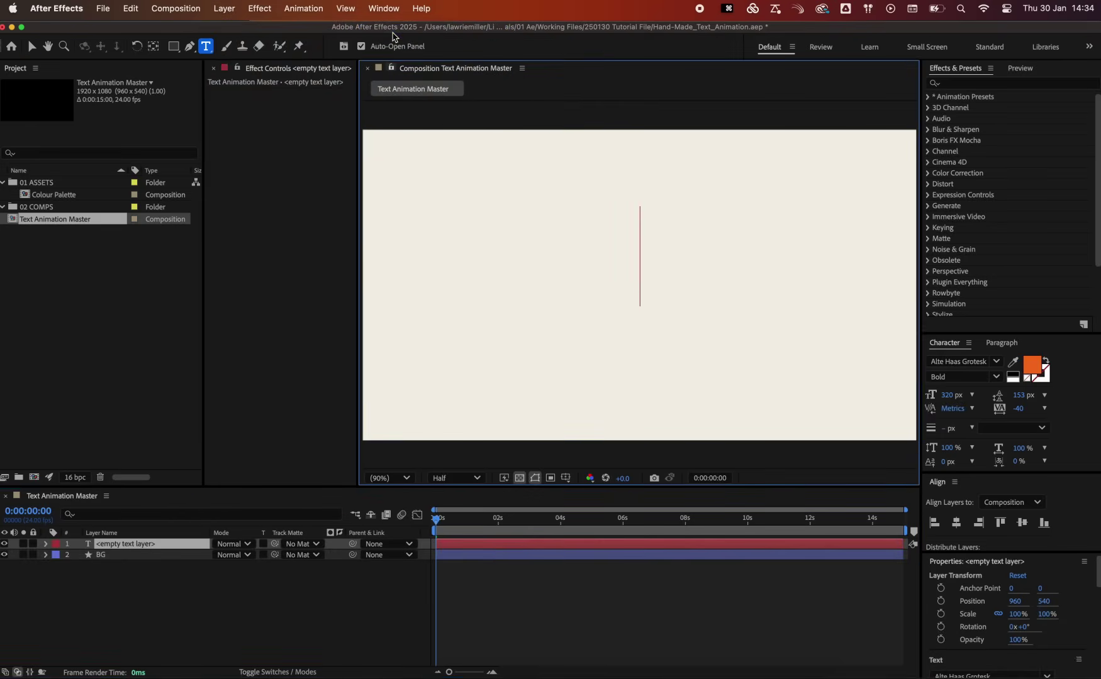
text(aura)
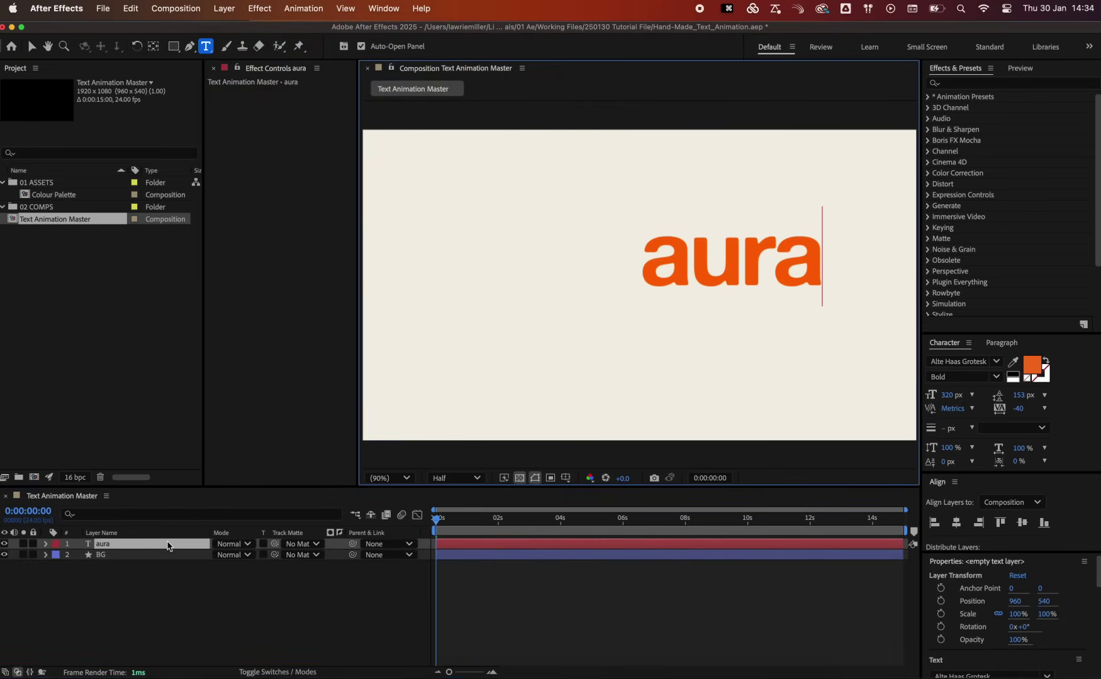
Move the aura layer's anchor point to the centre of the word
click(168, 546)
key(y)
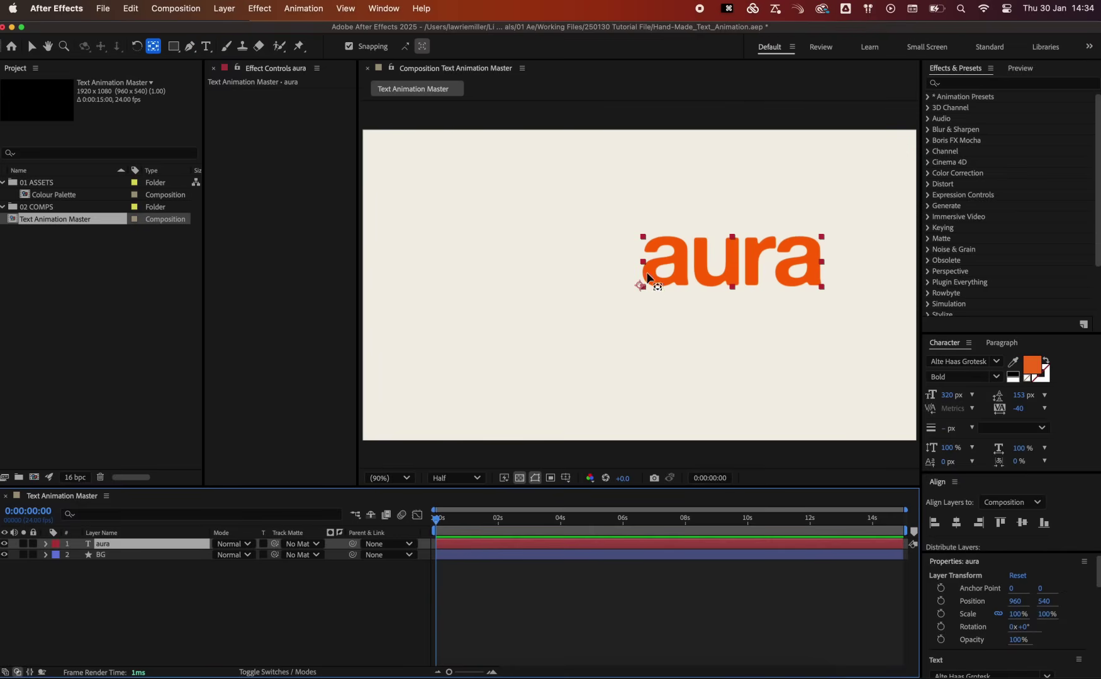
drag(640, 284, 731, 261)
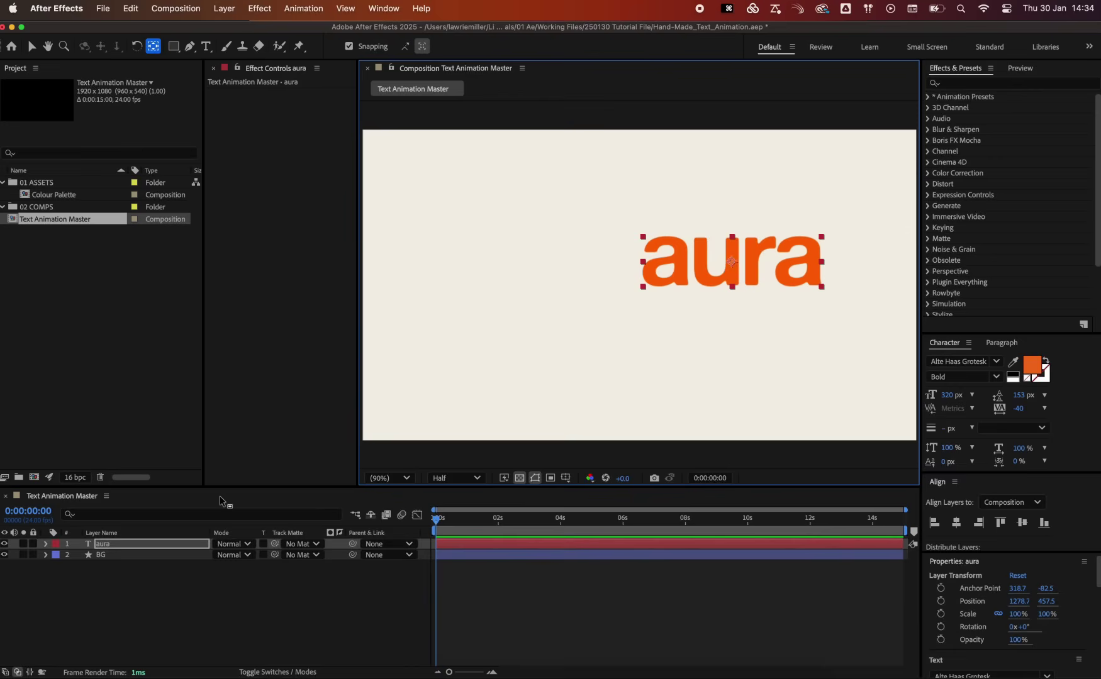
key(v)
Align the aura layer to the horizontal and vertical centre of the composition
click(170, 541)
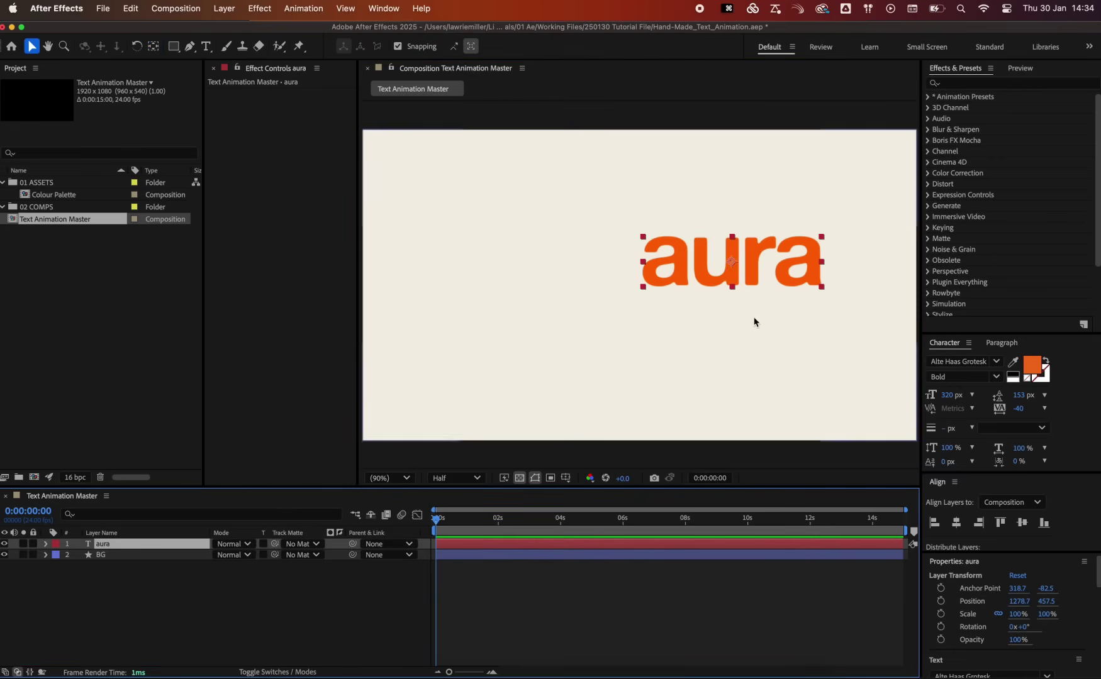
click(955, 525)
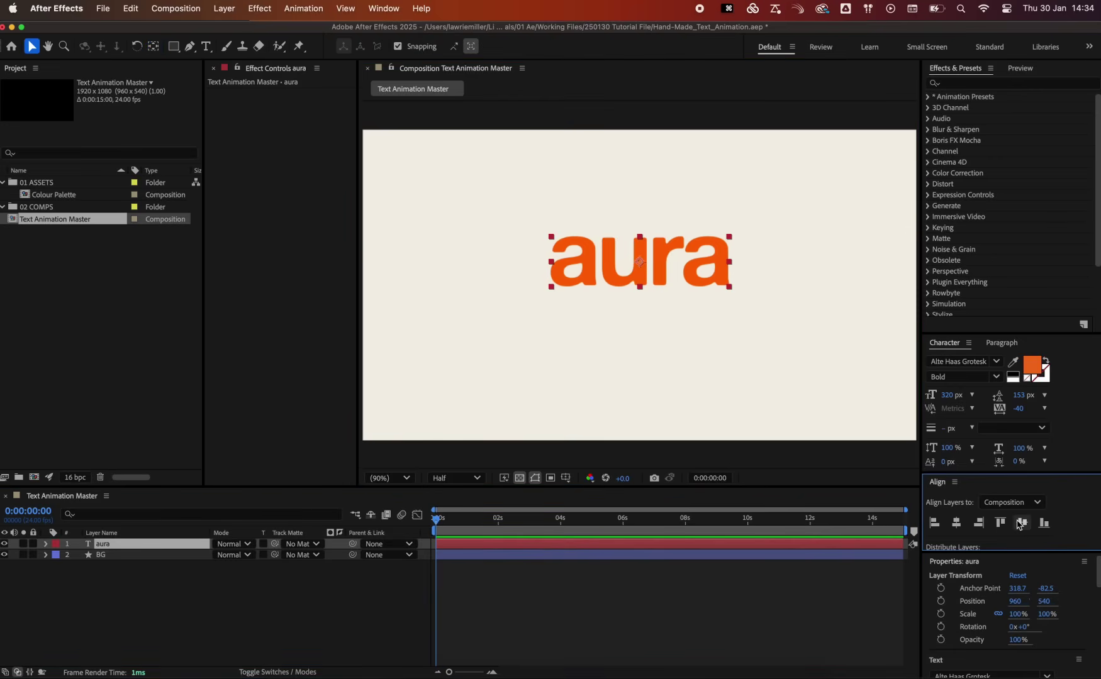
click(1022, 523)
Add a 100% Scale keyframe to the aura layer at 4 seconds
key(s)
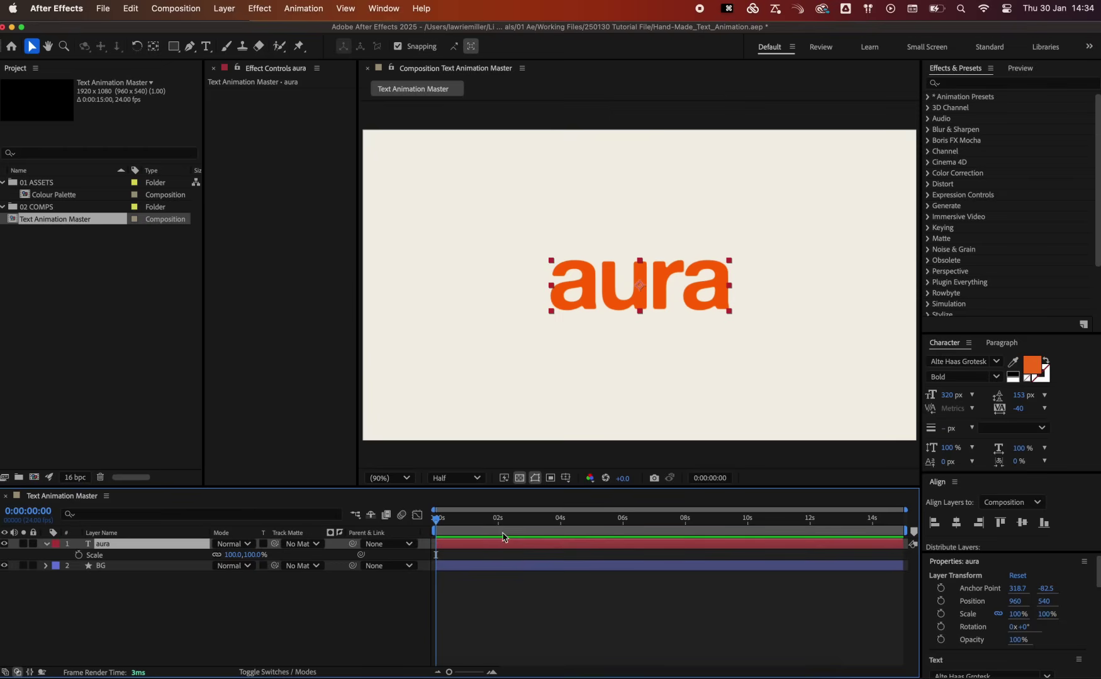
drag(511, 525, 561, 530)
click(79, 555)
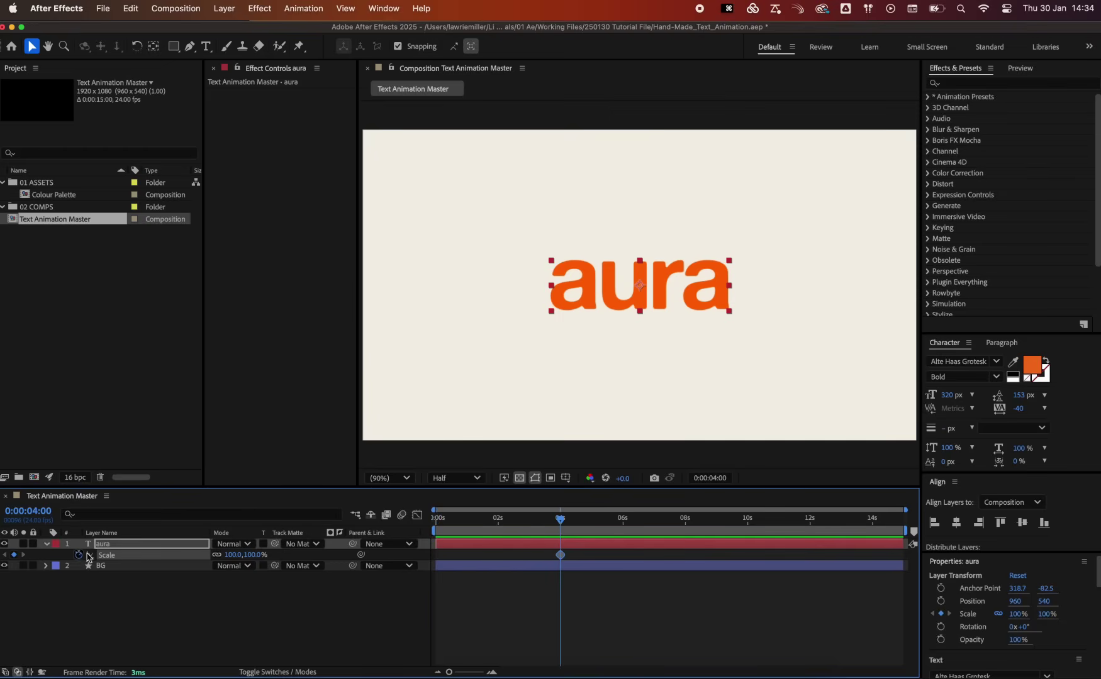
Keyframe the aura layer's Scale at 575% at 0 seconds and preview the scale-down animation
drag(510, 527, 421, 535)
drag(255, 560, 554, 553)
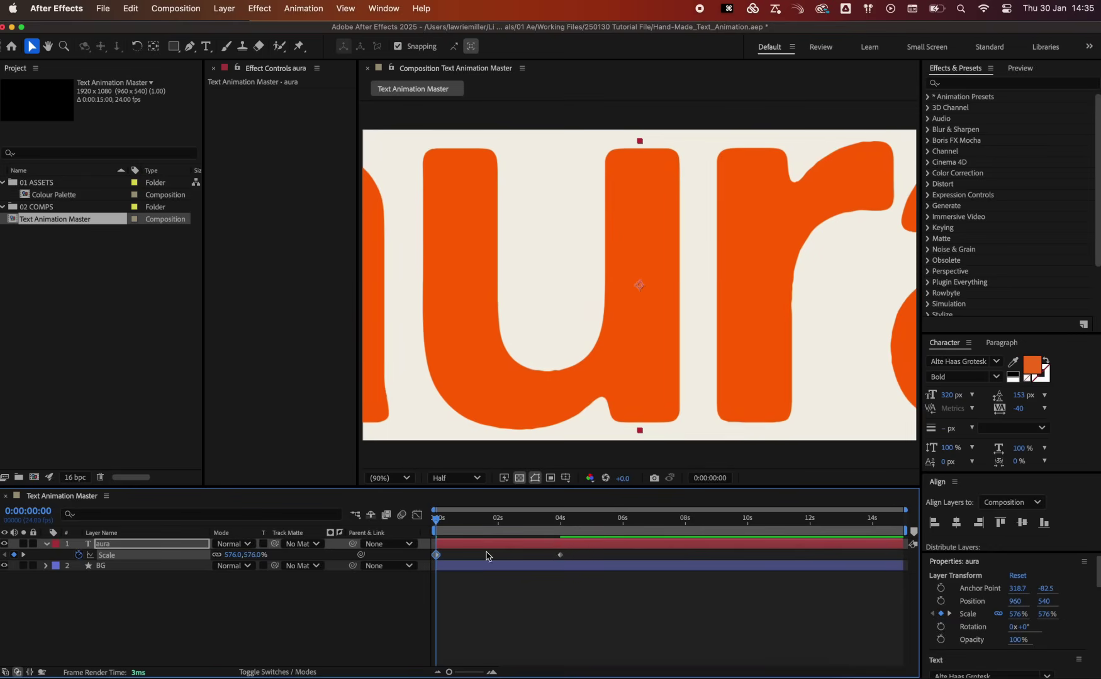
click(248, 557)
text(575)
key(Return)
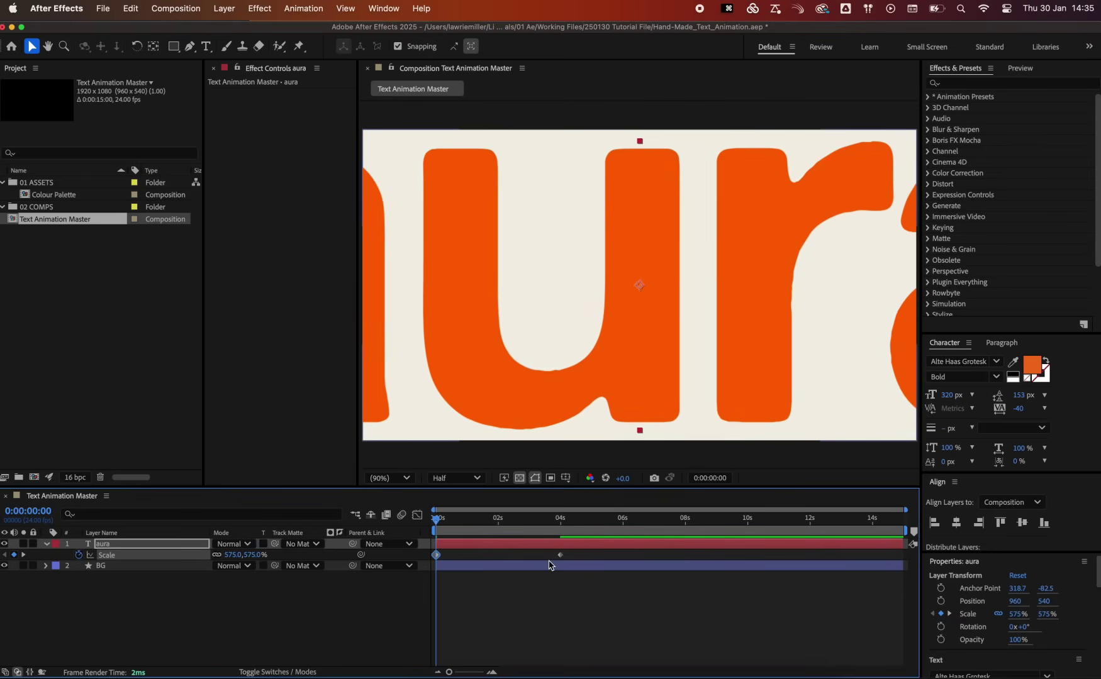
key(space)
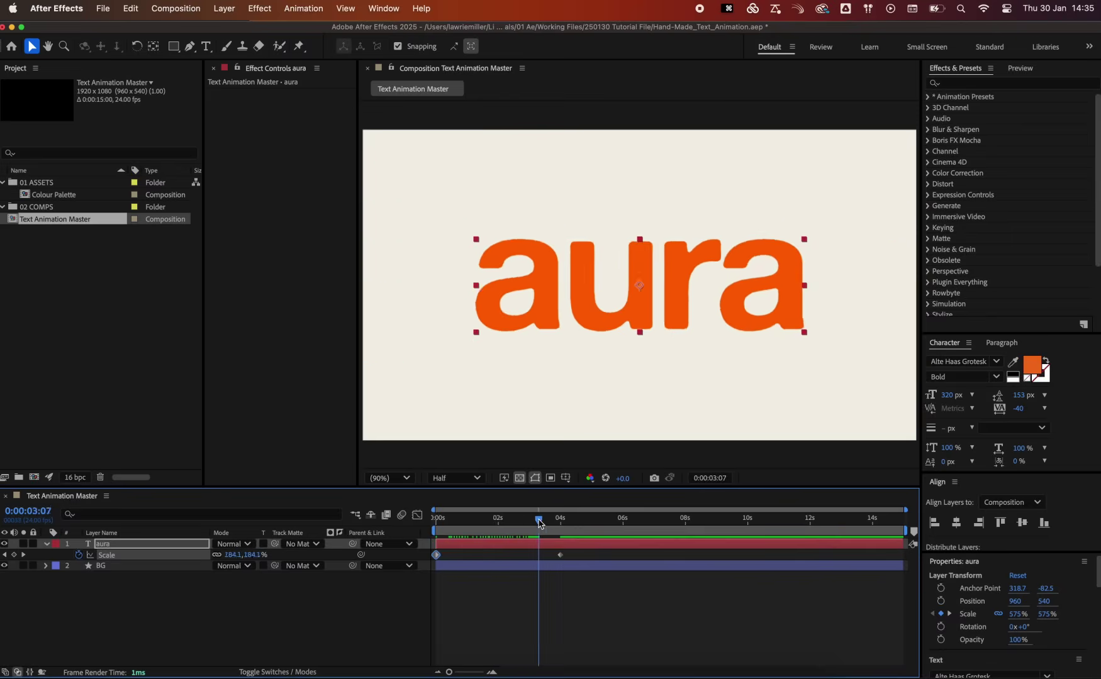
key(space)
Apply Easy Ease to both aura Scale keyframes and select them in the Graph Editor
drag(574, 549, 418, 595)
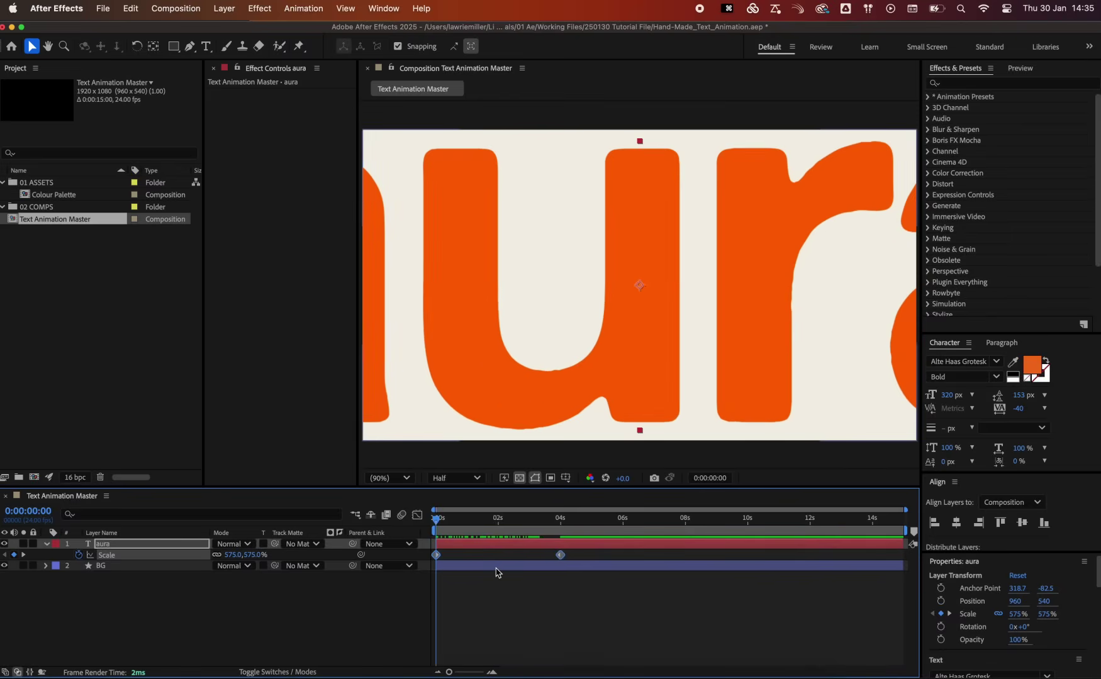
click(416, 515)
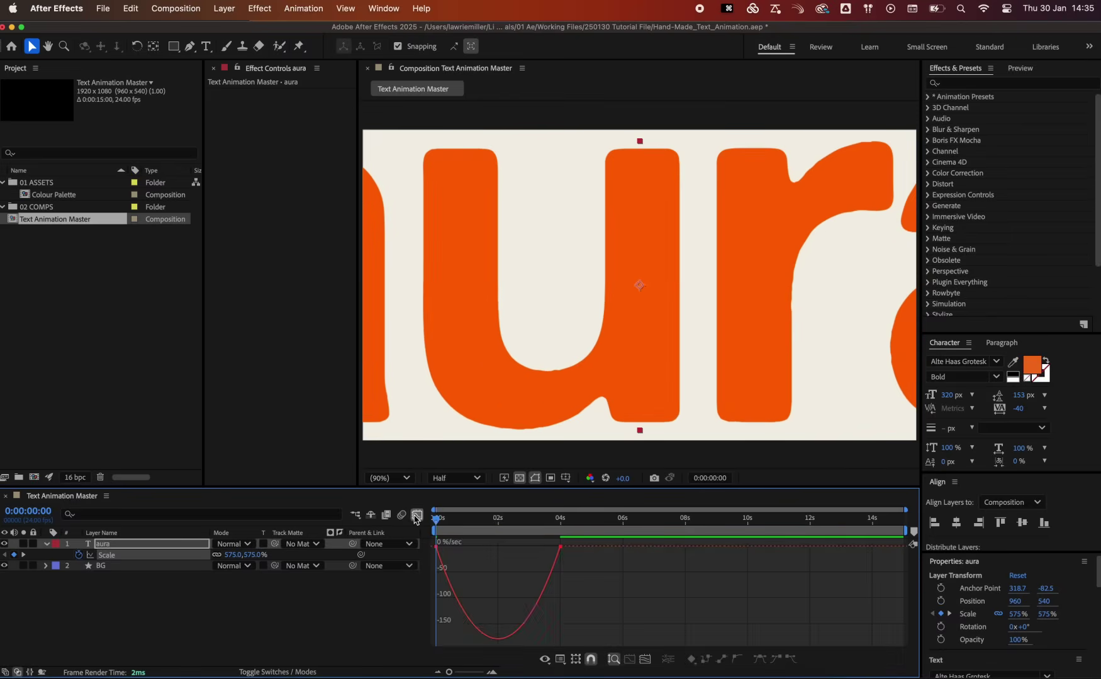
drag(589, 573, 430, 539)
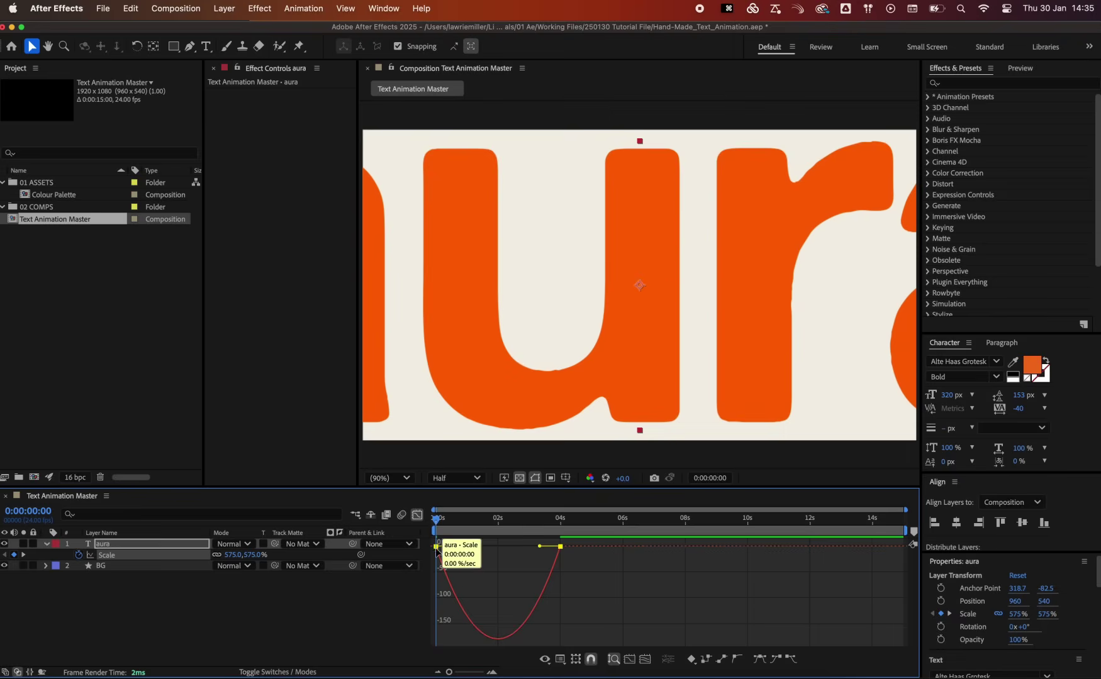
Set the incoming and outgoing velocity influence of both Scale keyframes to 80% and play back the animation
double_click(438, 547)
click(449, 386)
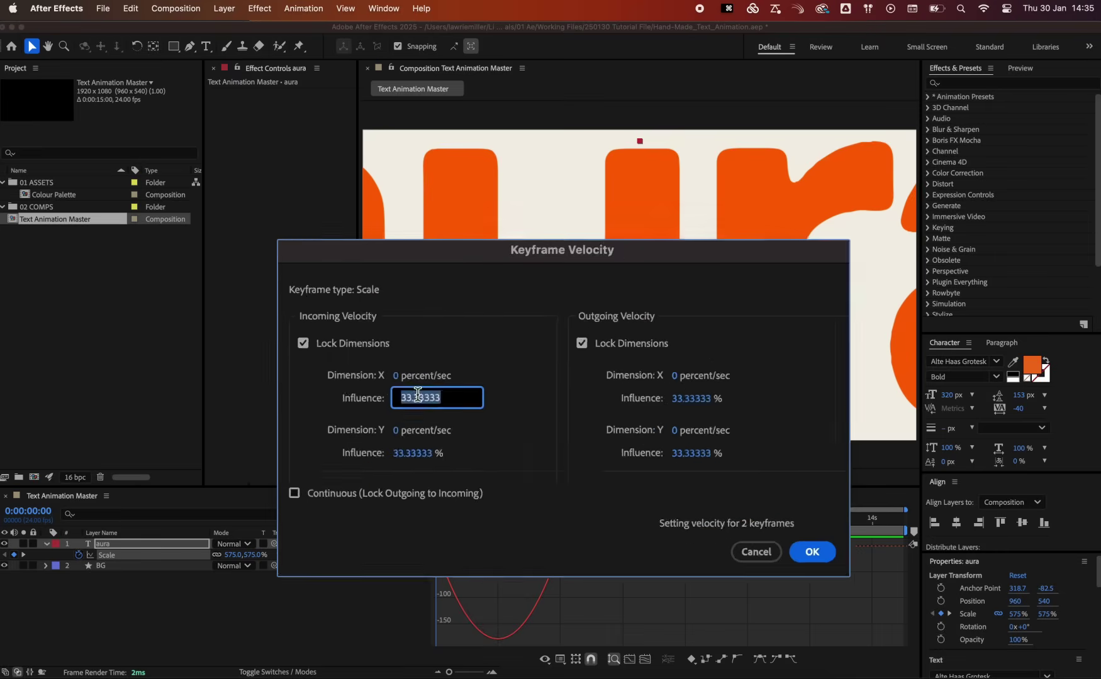
text(80)
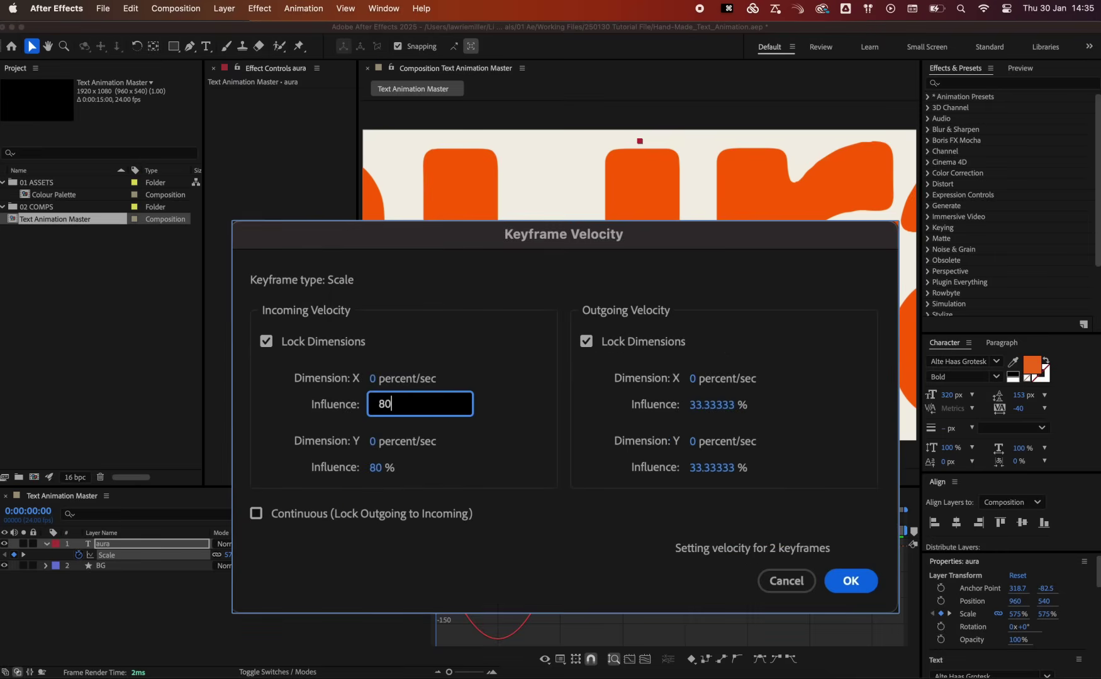
click(711, 404)
text(80)
click(859, 579)
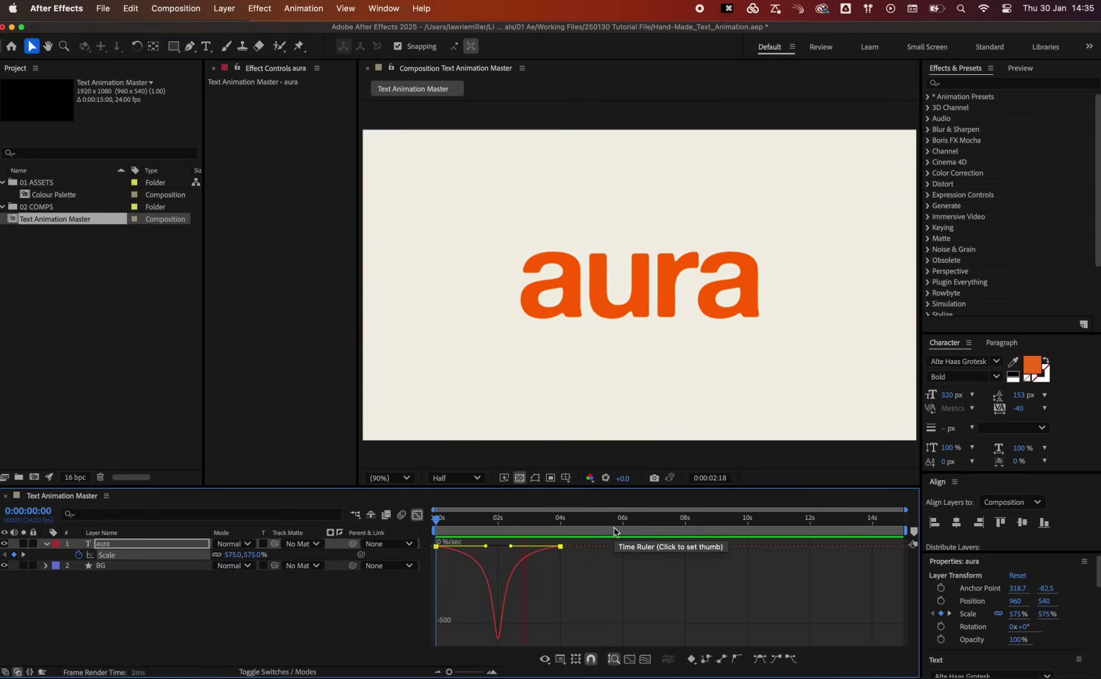
key(space)
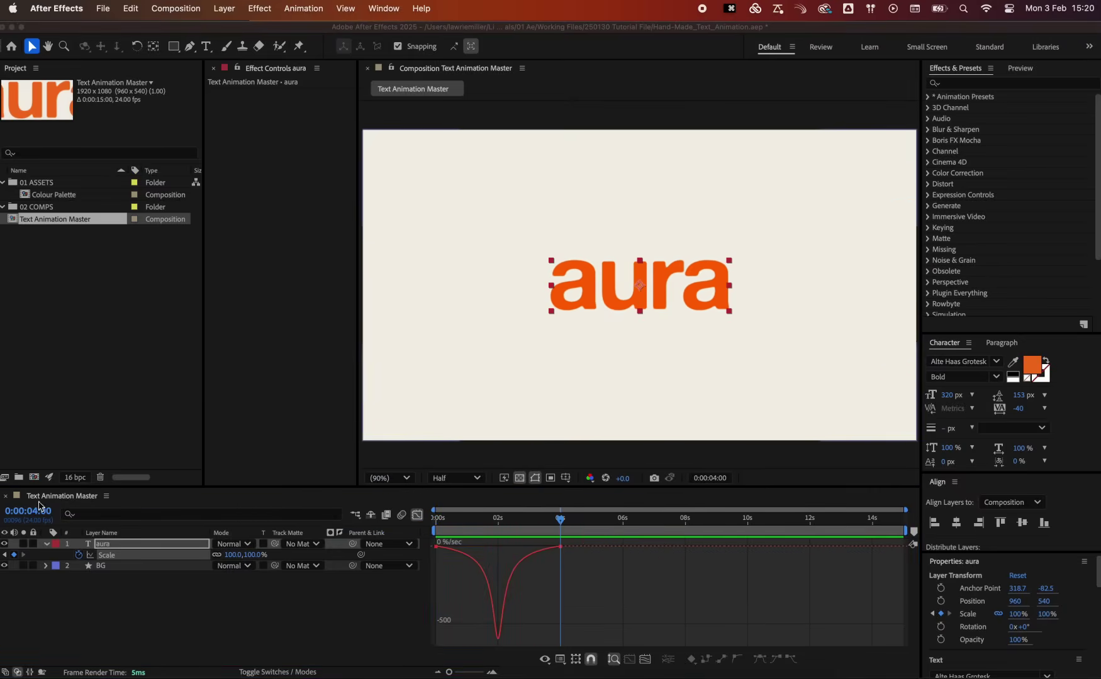
Collapse the aura layer's properties and return the timeline from the Graph Editor to the layer bar view
click(46, 549)
click(46, 544)
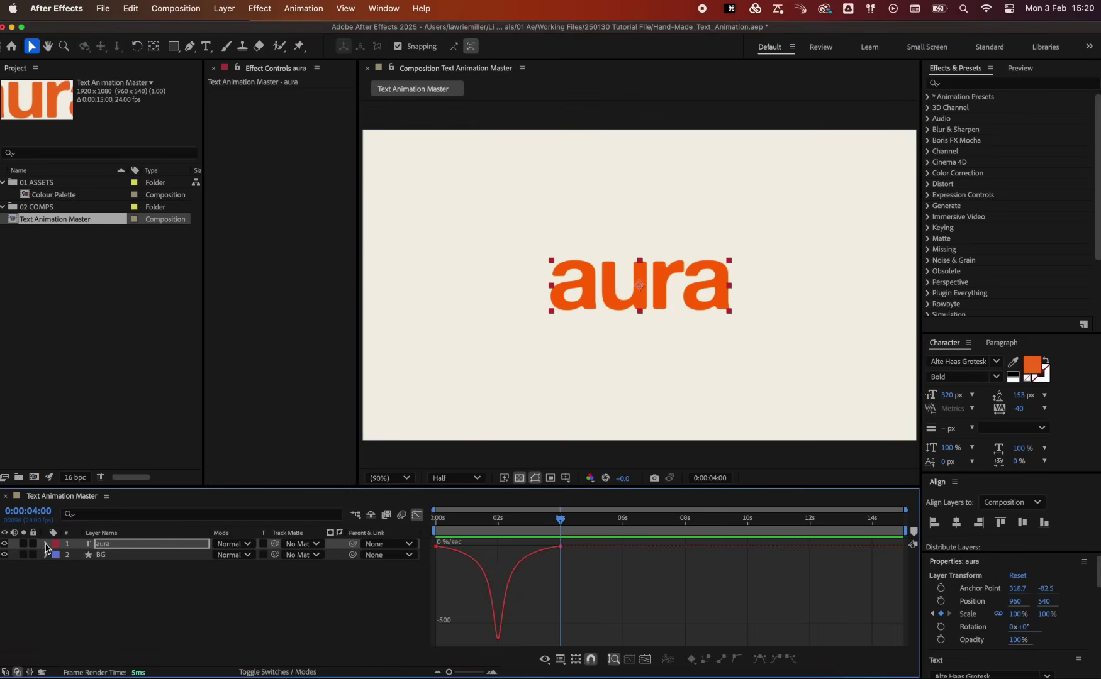
click(418, 517)
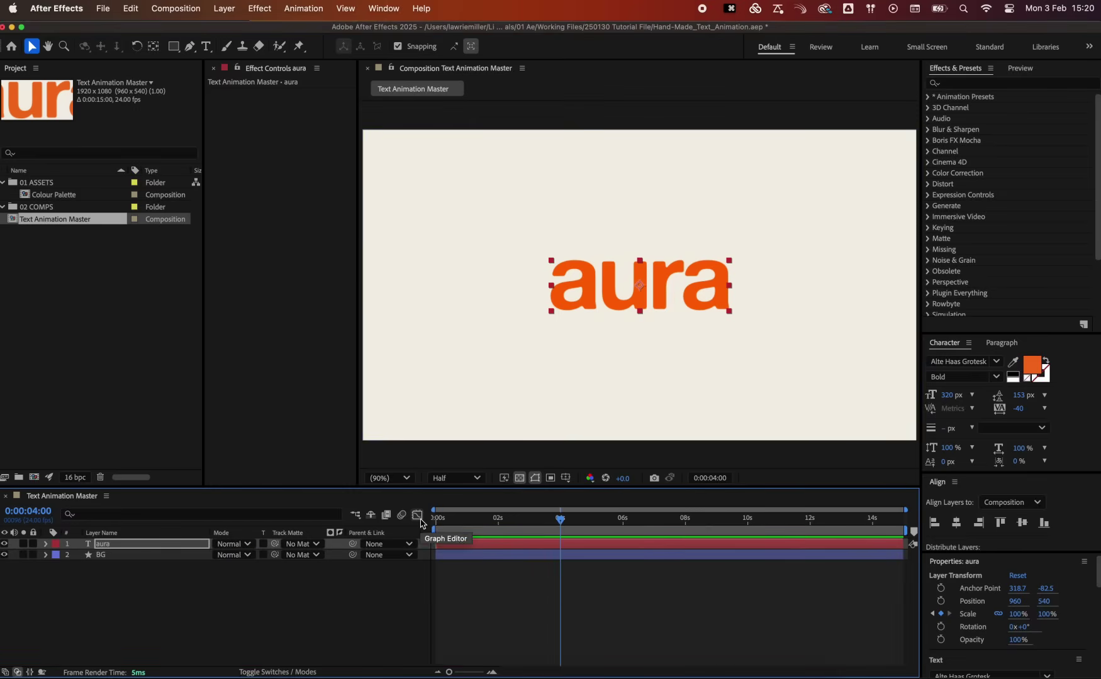
Create a new shape layer and draw a circle above and left of the aura text, centred at about 461, 292
click(177, 48)
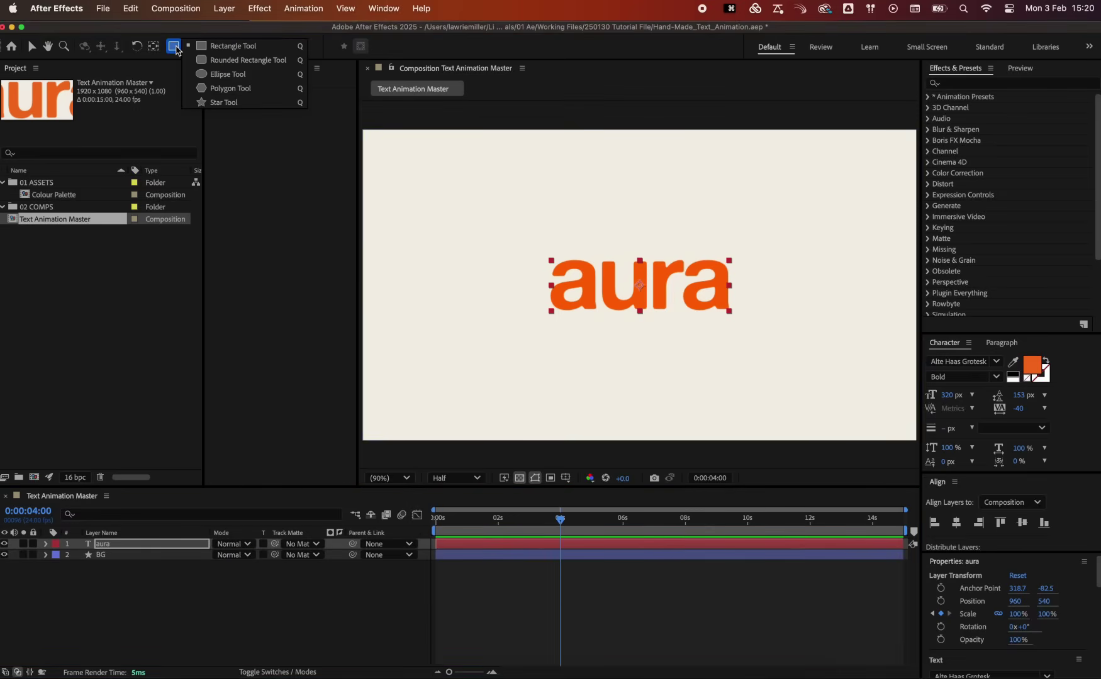
click(207, 75)
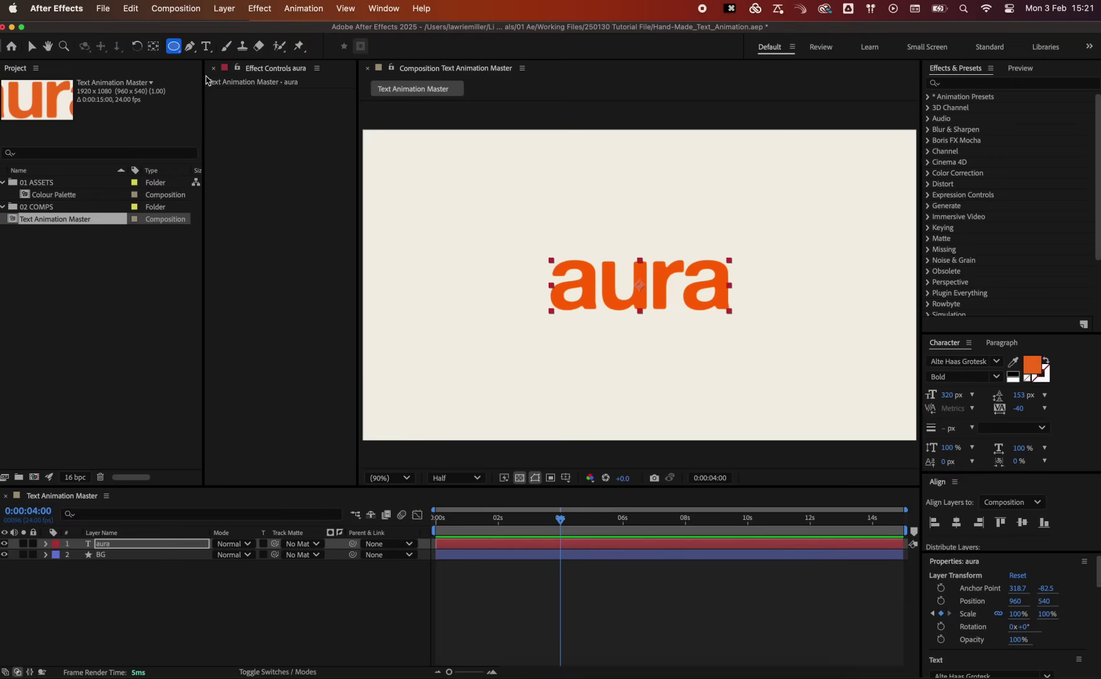
click(225, 8)
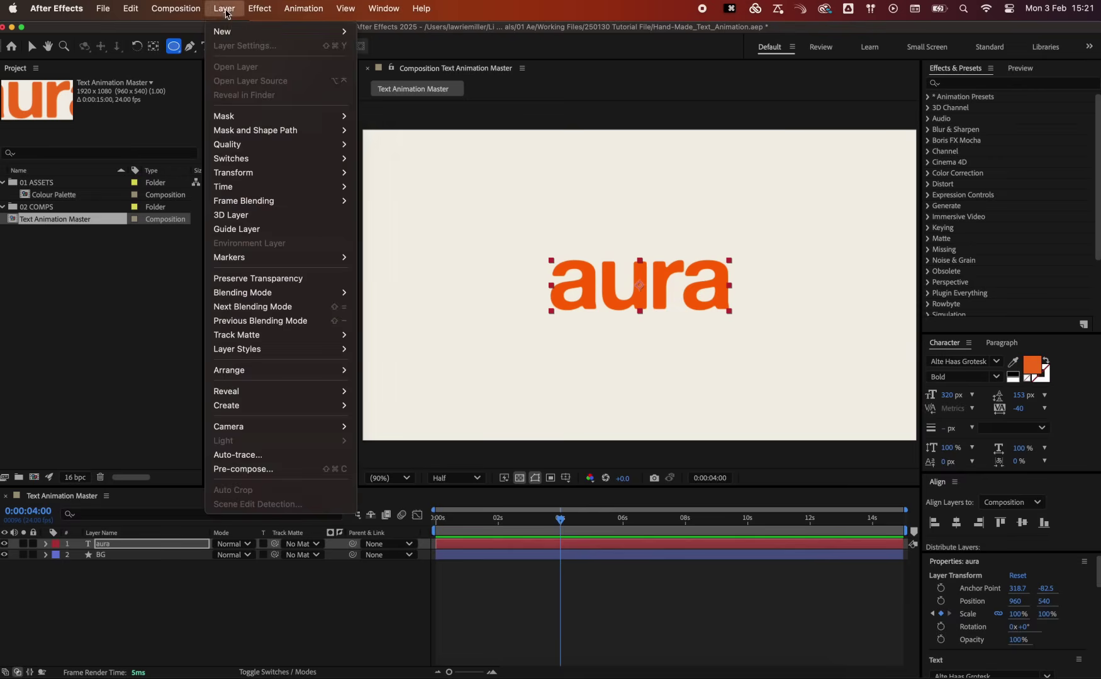
mouse_move(223, 32)
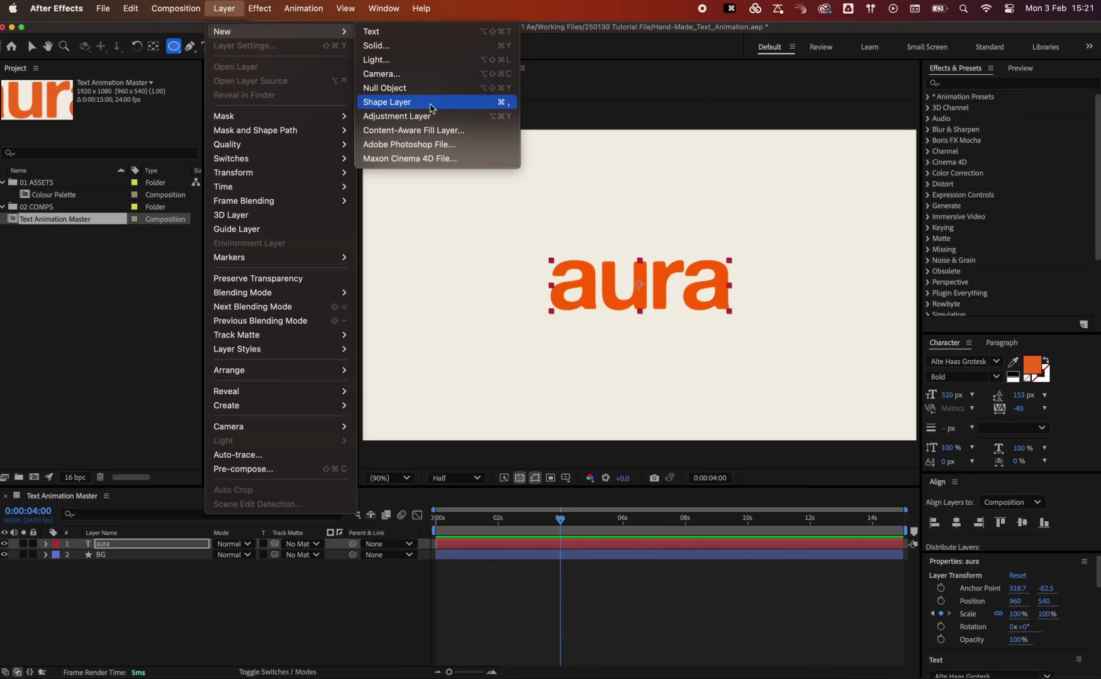
click(429, 103)
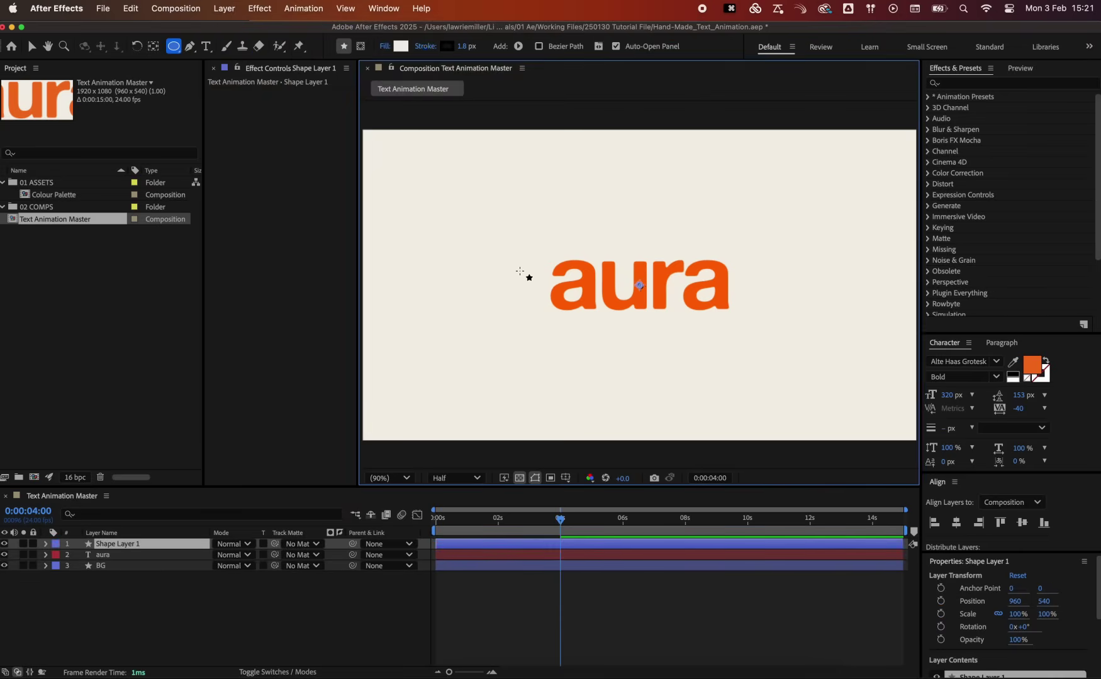
drag(441, 159, 551, 270)
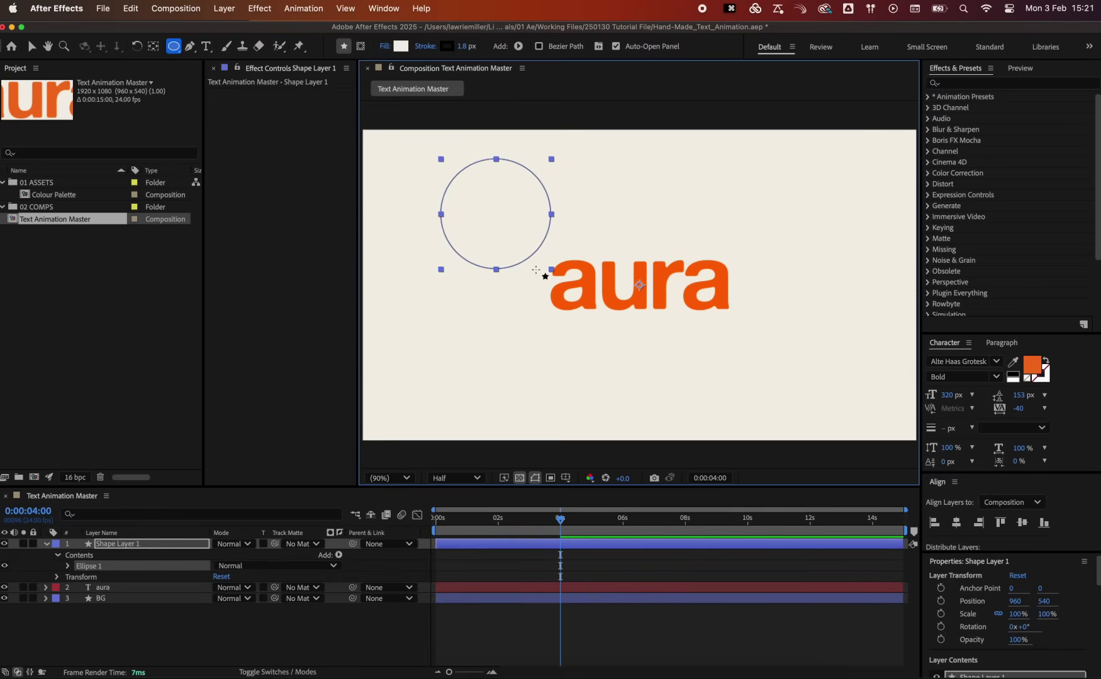
Fill the circle with golden yellow E2A900 and set its stroke width to 0 px
click(400, 47)
drag(825, 357, 932, 304)
click(1041, 284)
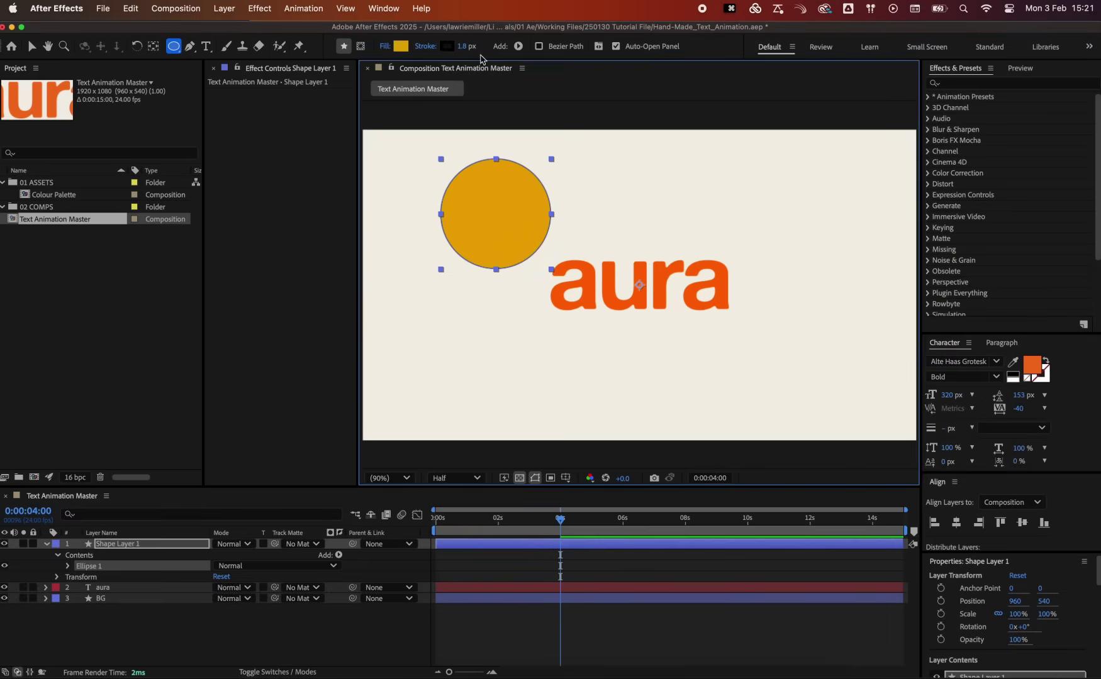
click(461, 48)
text(0)
key(Return)
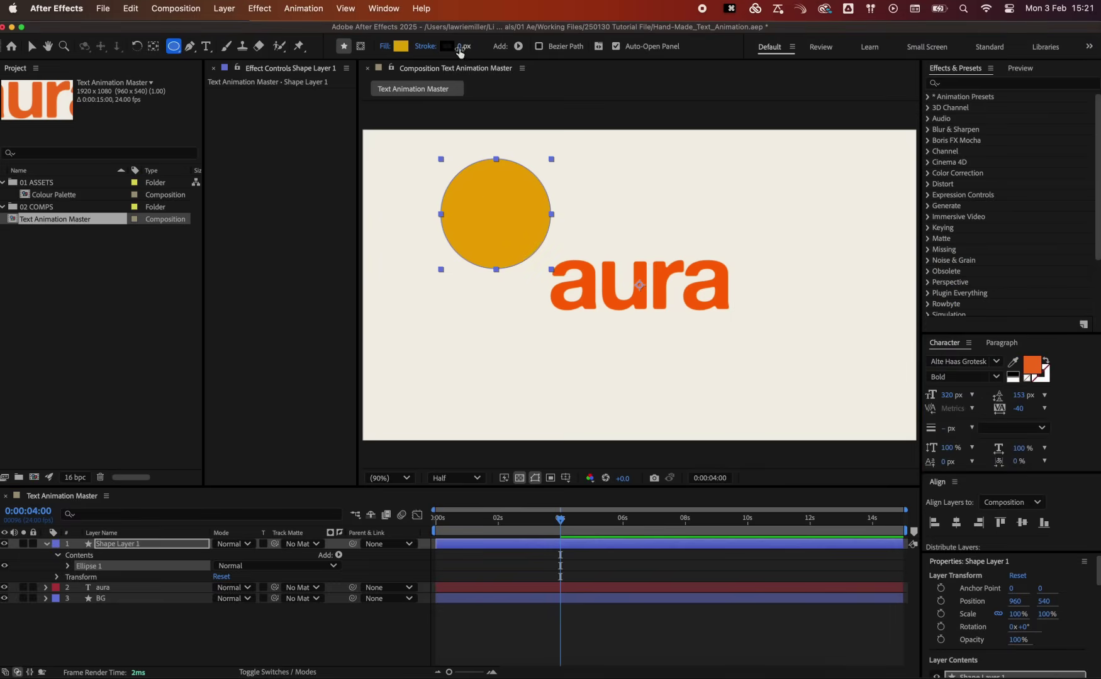
Center the anchor point in the circle layer's content and rename the layer Circle 1
click(421, 9)
text(cent)
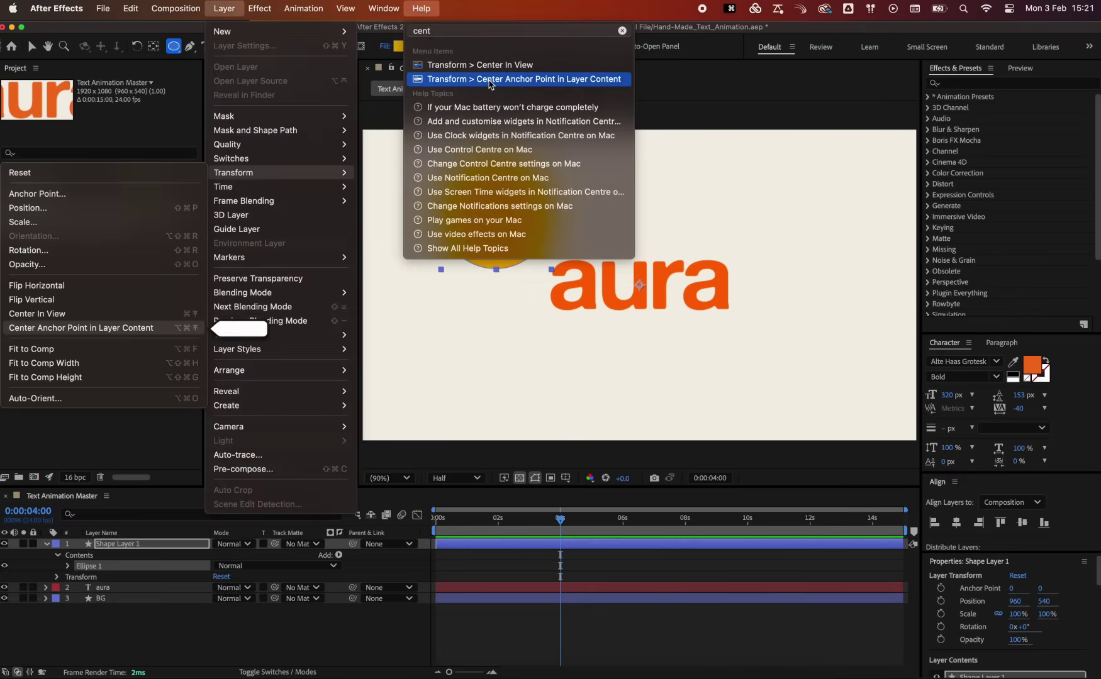
click(489, 79)
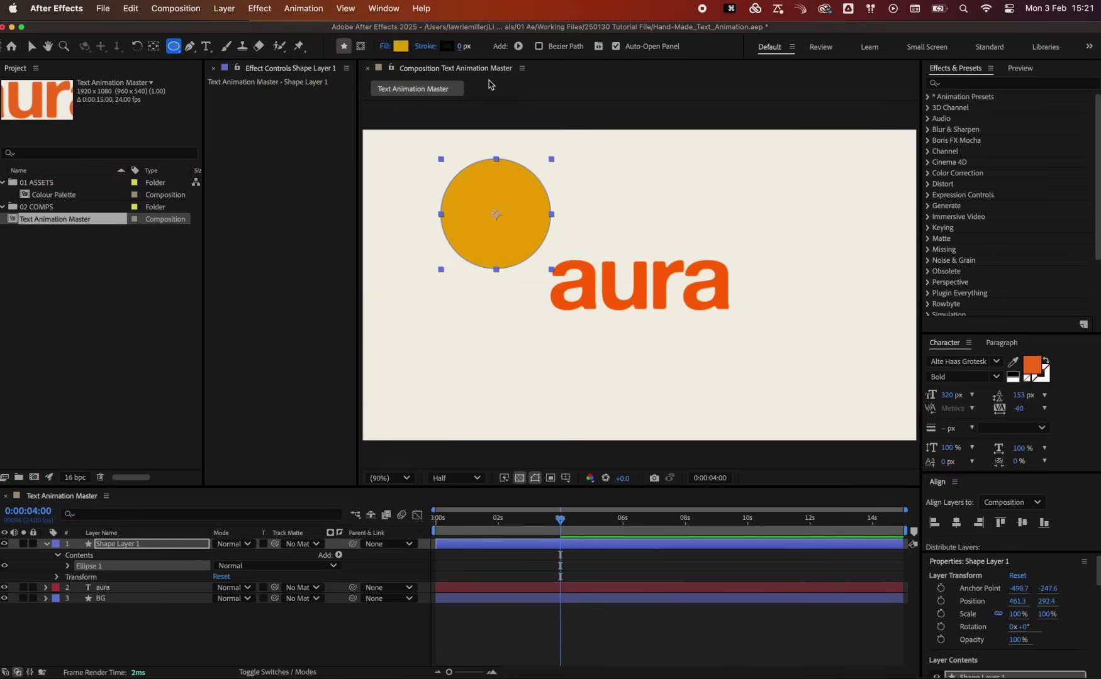
click(141, 549)
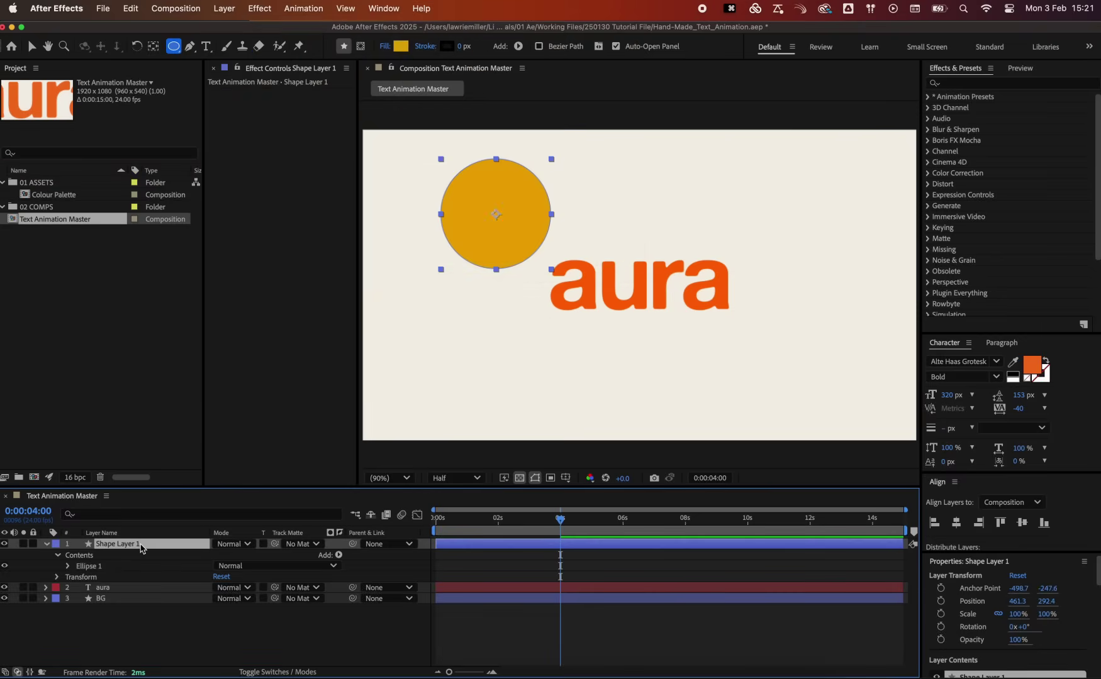
text(Cir)
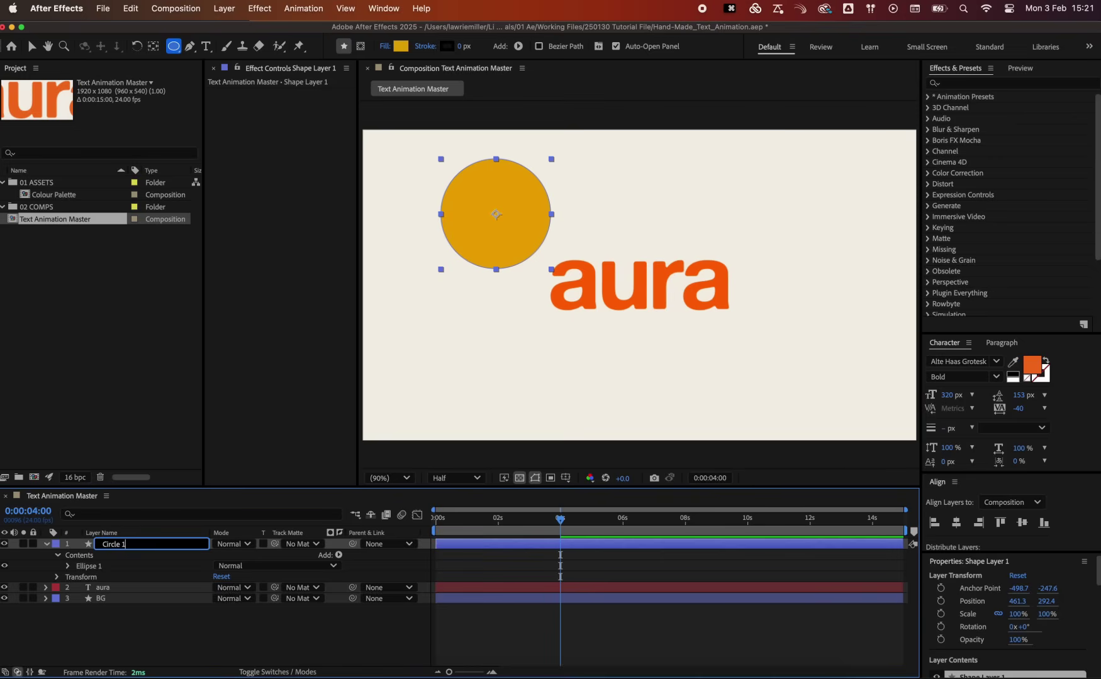
text(cle 1)
key(Return)
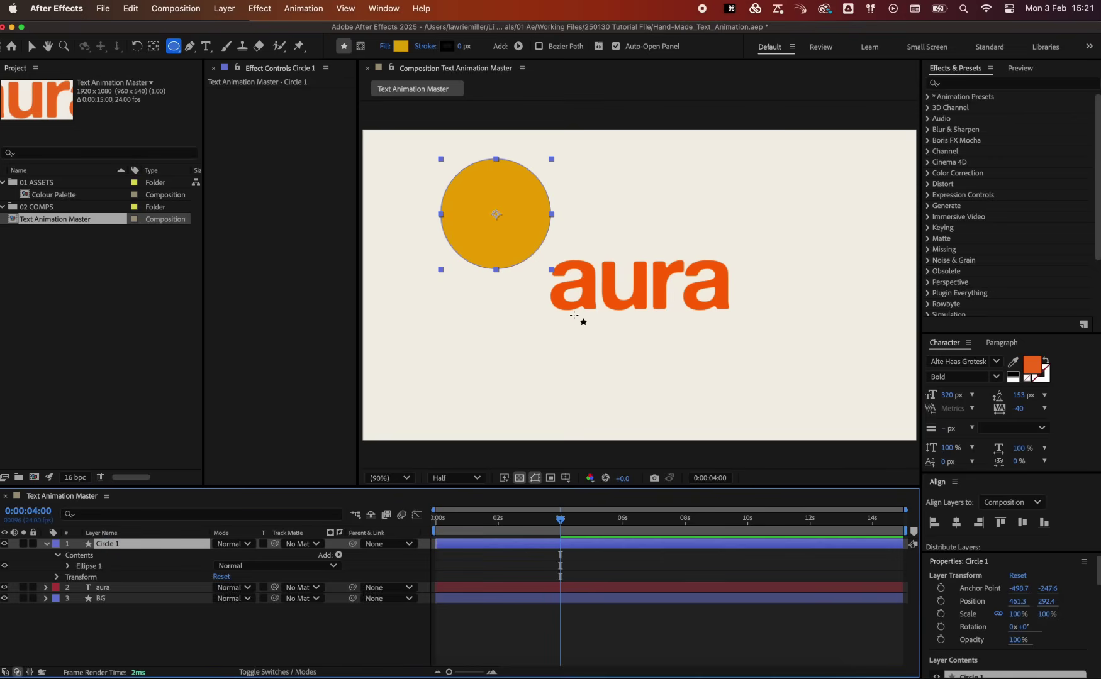
Duplicate the Circle 1 layer seven times to make Circle 2 through Circle 8
key(v)
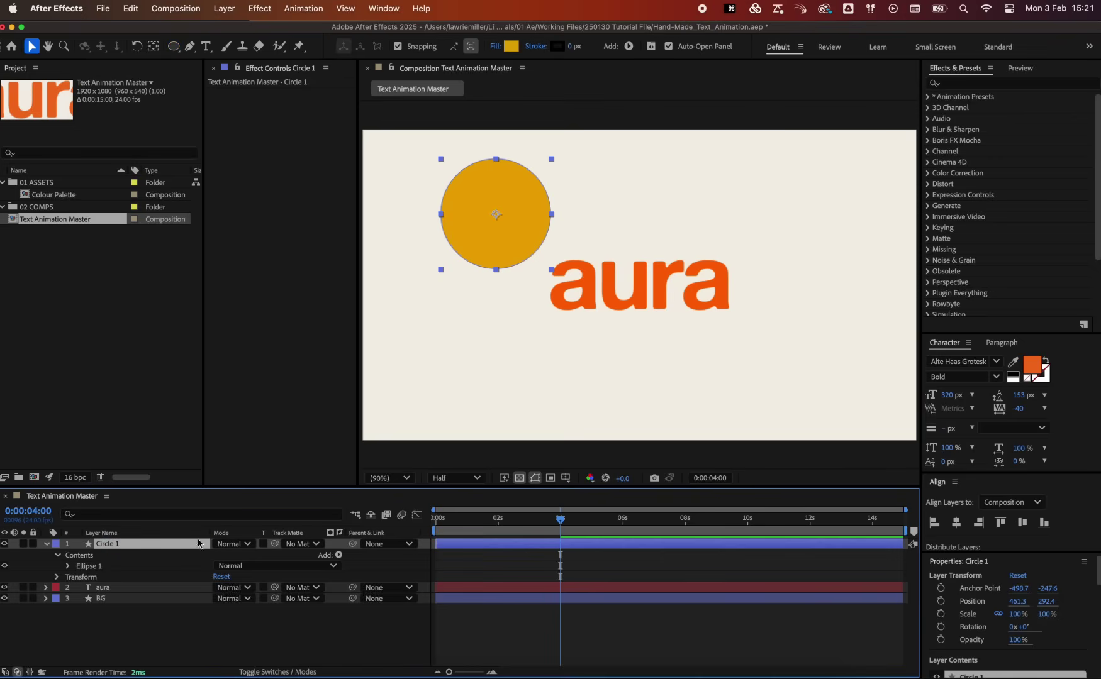
key(super+d)
key(super+d)
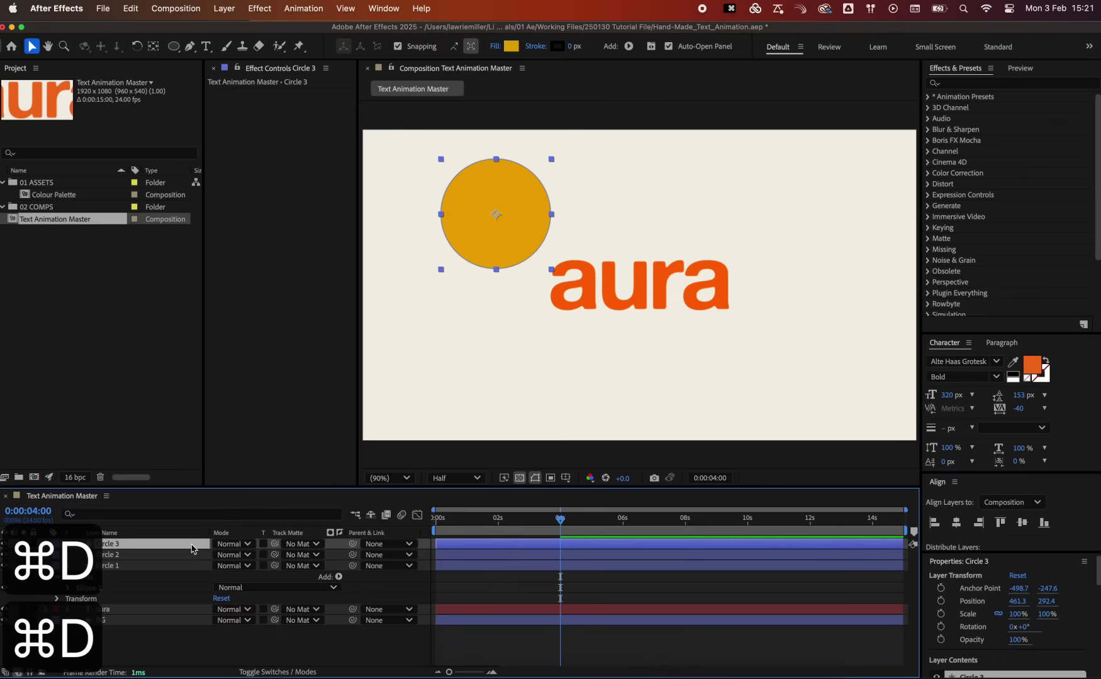
key(super+d)
key(super+d)
key(super+d)
key(super+d)
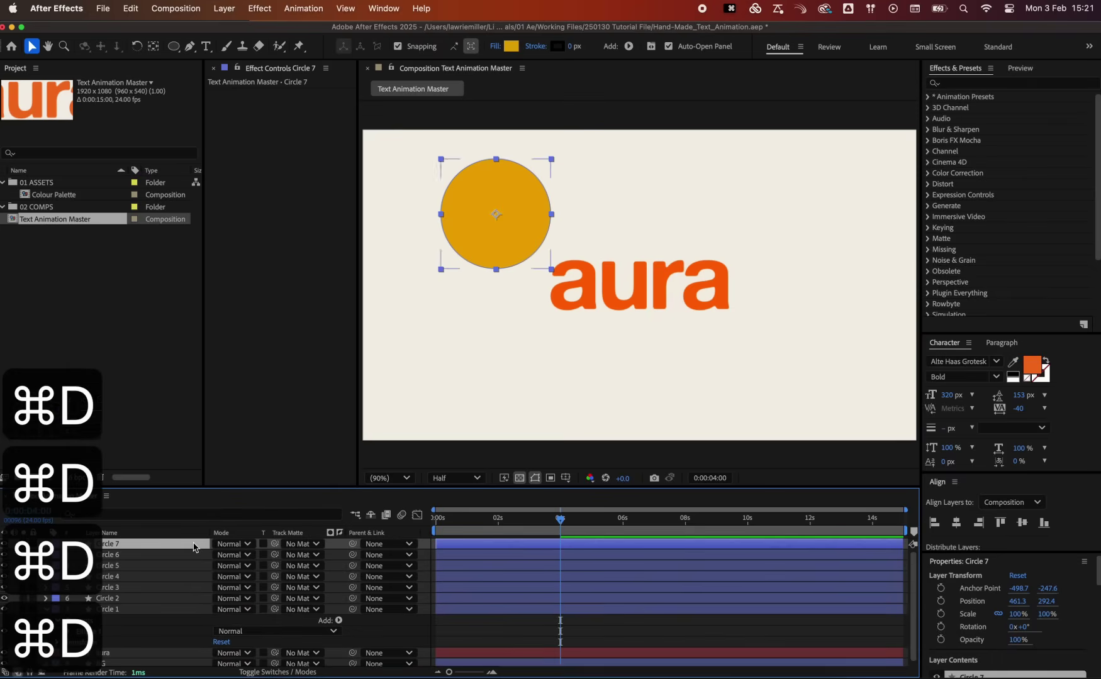
key(super+d)
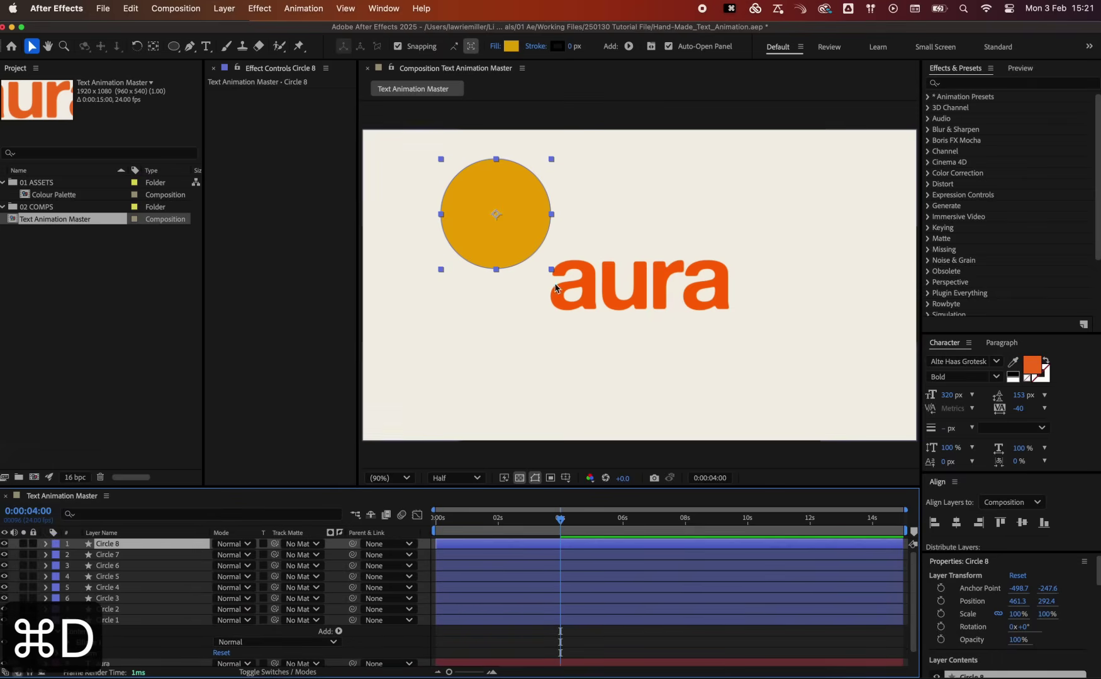
Spread the stacked circle copies out above and below the aura text across the canvas
drag(521, 230, 812, 219)
drag(482, 269, 408, 419)
drag(503, 241, 648, 204)
drag(535, 236, 698, 392)
Turn off snapping and arrange all eight circles in a loose ring around the aura text
click(398, 46)
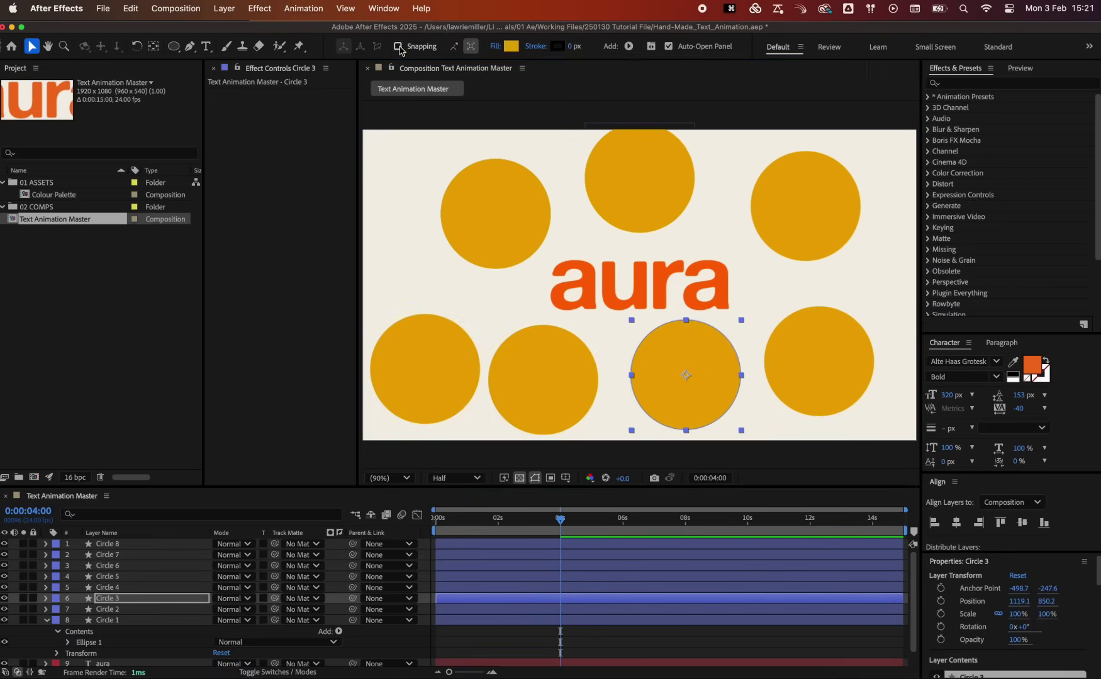
drag(511, 217, 451, 201)
drag(536, 231, 917, 306)
drag(453, 208, 461, 268)
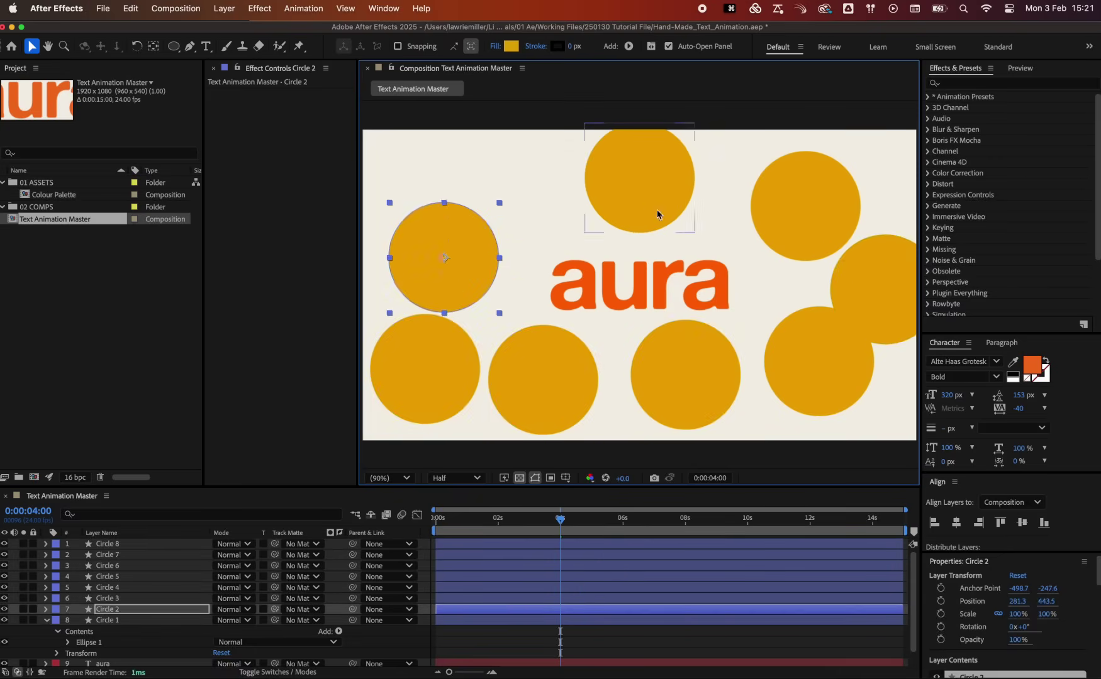
drag(657, 214, 583, 218)
drag(781, 222, 714, 205)
drag(874, 283, 855, 230)
drag(811, 344, 824, 344)
drag(700, 365, 714, 372)
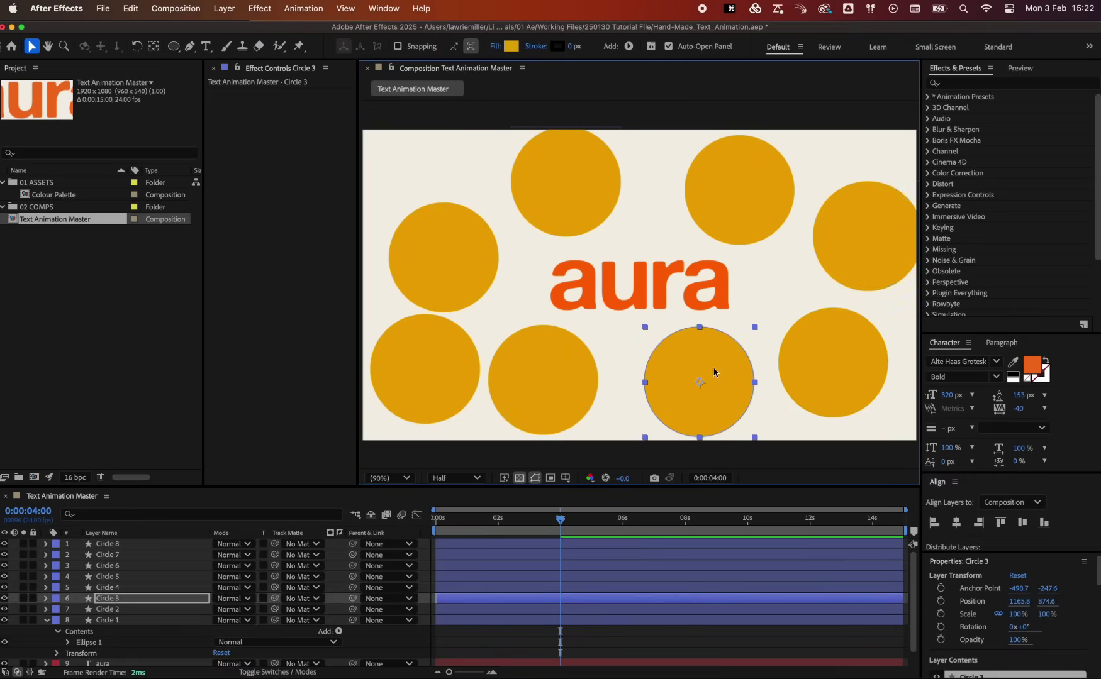
Scale Circle 2 to about 58%, Circle 5 to about 113% and Circle 7 to about 79%, adjusting their positions
drag(455, 264, 450, 240)
drag(496, 289, 471, 264)
drag(554, 212, 545, 201)
drag(502, 226, 495, 234)
click(755, 214)
drag(794, 245, 727, 198)
Scale Circle 1 at the upper right to about 23% and Circle 8 below it to about 141%, repositioning Circle 8
drag(875, 251, 850, 226)
drag(898, 265, 857, 223)
drag(856, 355, 862, 291)
mouse_move(895, 353)
mouse_down()
mouse_move(918, 376)
mouse_move(890, 375)
mouse_up()
Shrink Circle 3, scale Circle 4 to about 79% and Circle 6 to about 38%, and shift Circles 4 and 6 into place
click(736, 419)
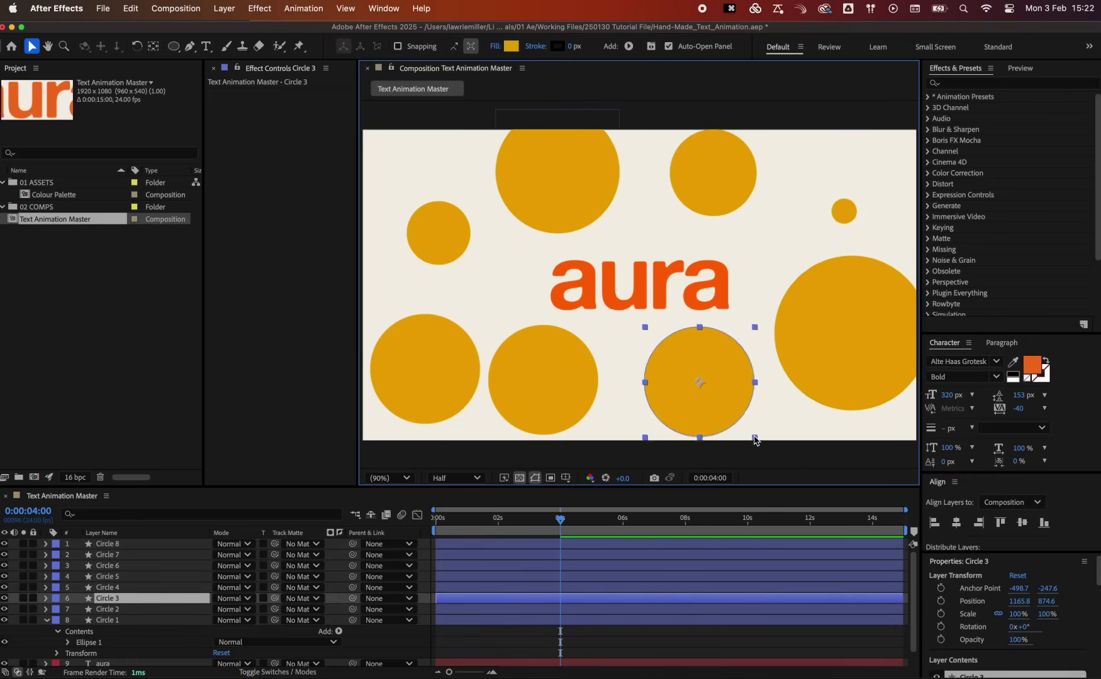
drag(754, 438, 733, 416)
drag(538, 386, 565, 383)
drag(625, 432, 613, 421)
drag(461, 369, 475, 371)
drag(494, 425, 459, 391)
drag(553, 398, 528, 392)
drag(440, 376, 426, 353)
Enlarge Circle 3 and shift it slightly left, and nudge Circle 8 slightly down
click(707, 406)
drag(735, 418, 751, 435)
drag(704, 393, 687, 397)
click(542, 378)
drag(834, 354, 833, 361)
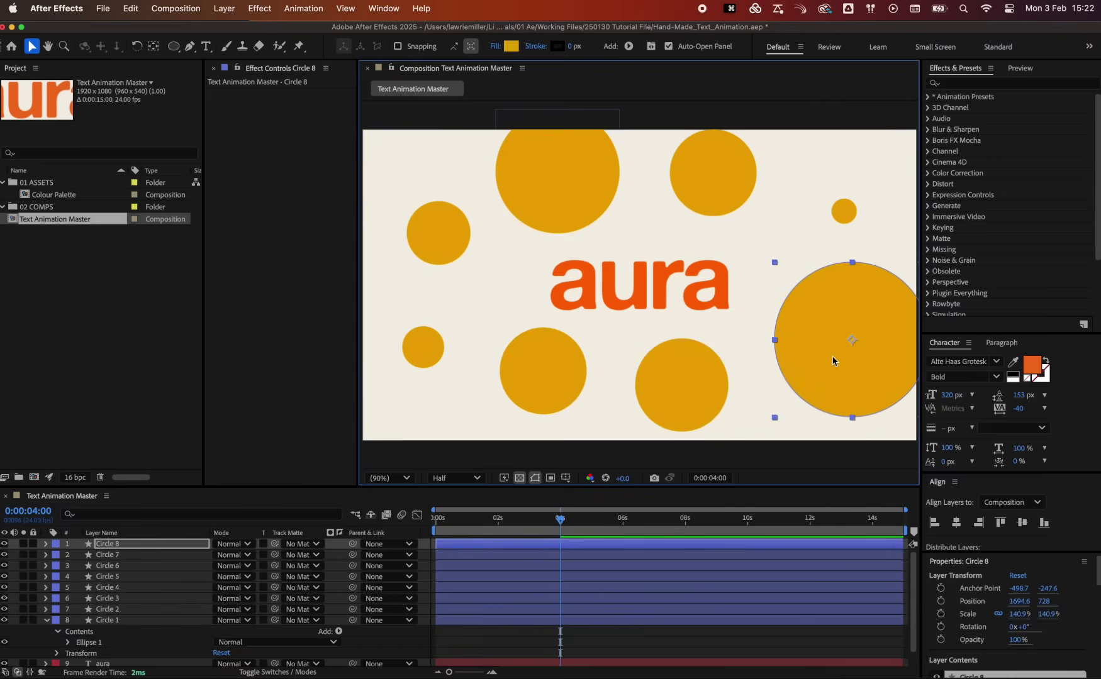
Add the Colour Palette composition above the circle layers and fill Circle 8 with its green swatch
click(70, 196)
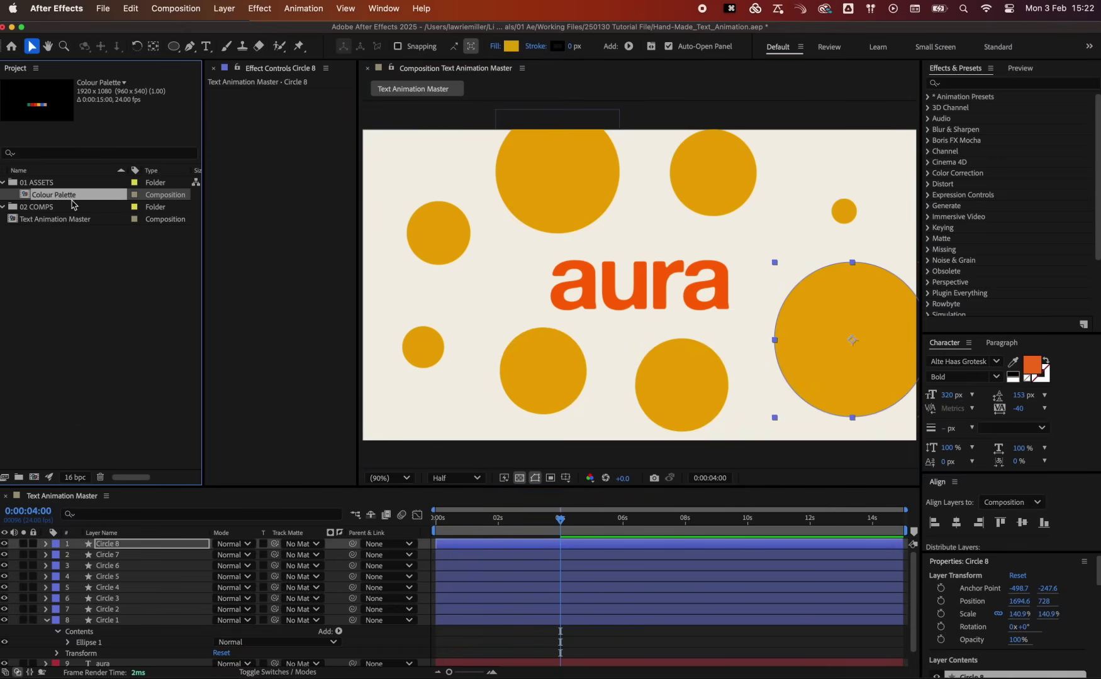
drag(100, 448, 116, 546)
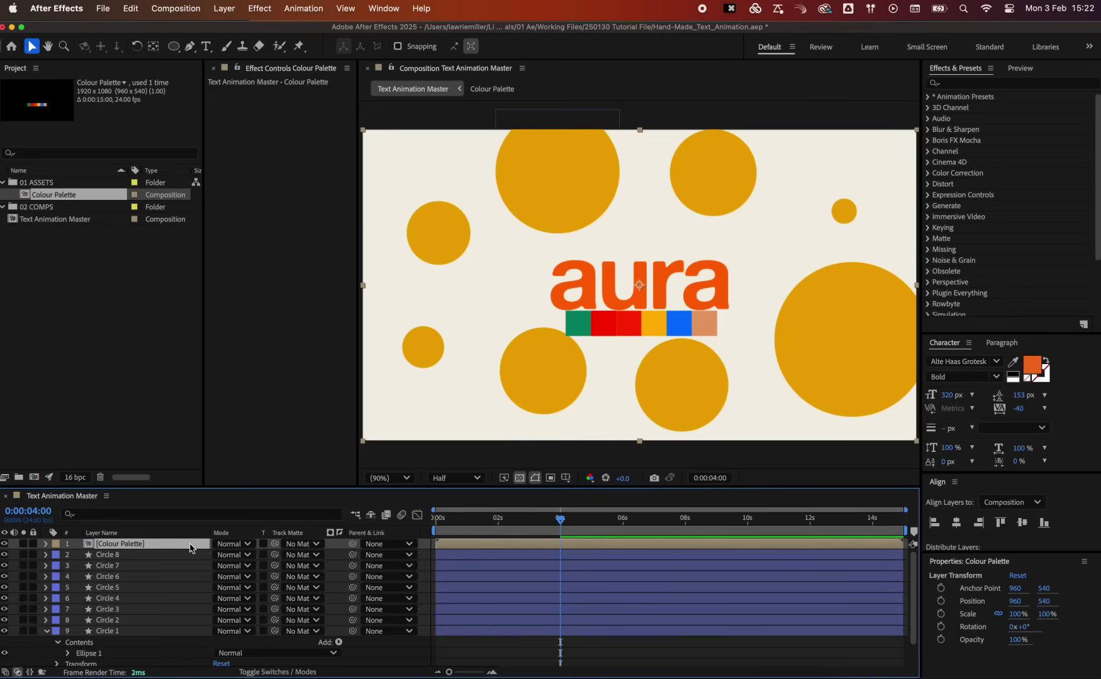
click(157, 555)
click(510, 46)
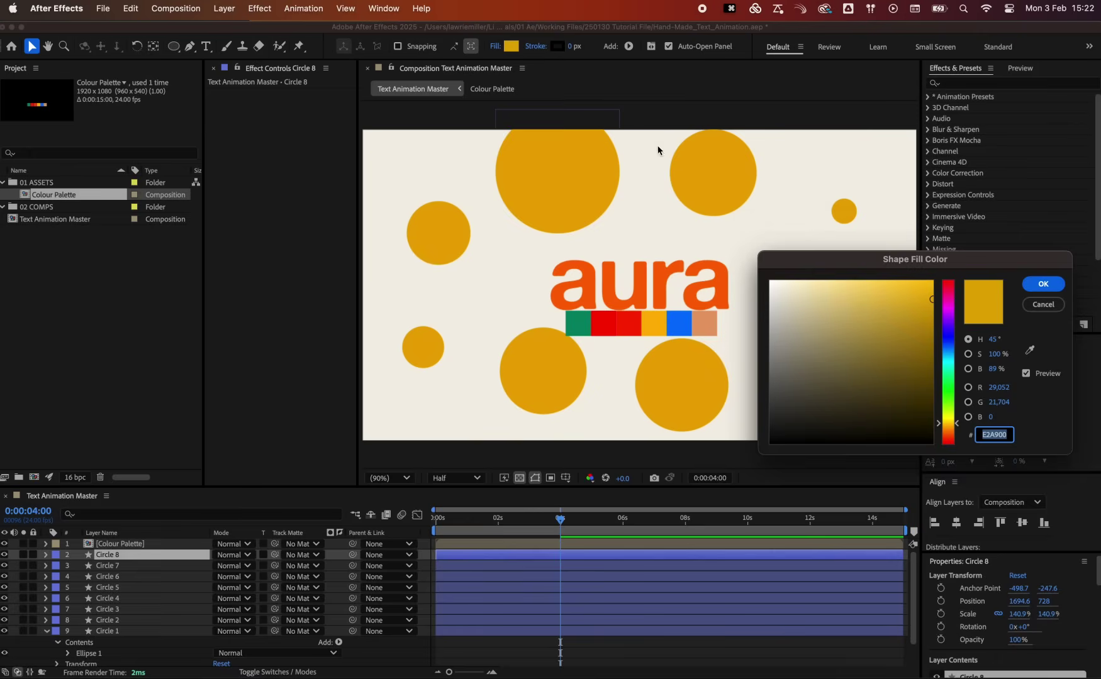
drag(996, 254, 1056, 311)
click(1091, 399)
click(583, 324)
key(Return)
Fill Circle 7 with a red sampled from the colour palette
click(712, 173)
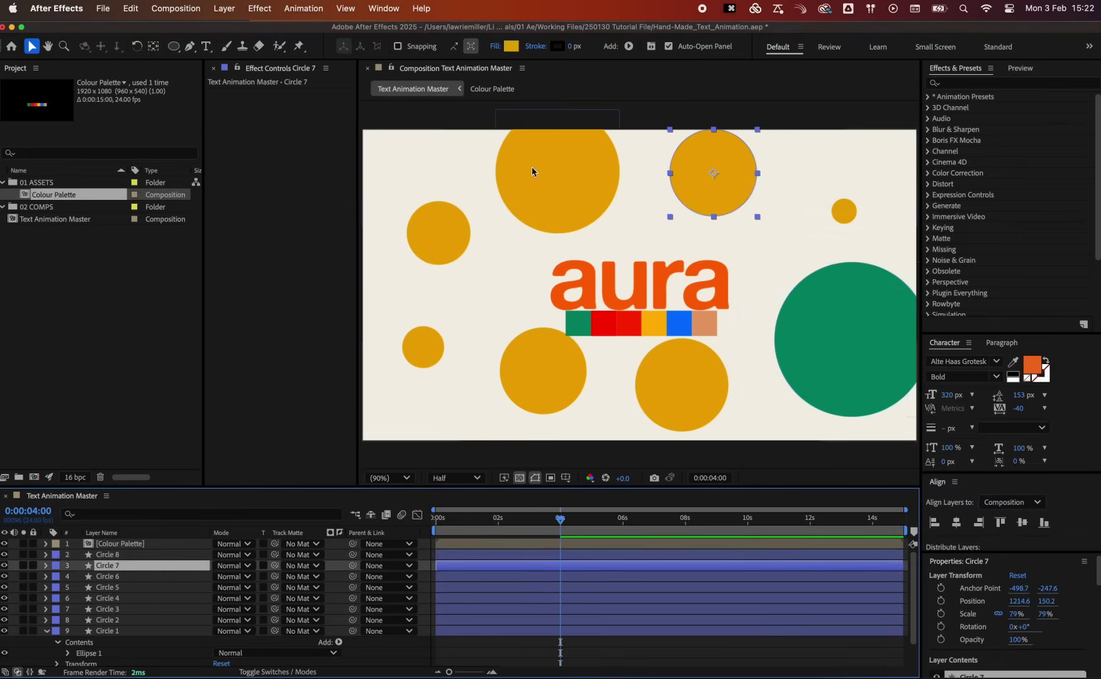
click(511, 46)
click(1090, 399)
click(626, 323)
key(Return)
Fill Circle 6 with the palette's blue, 0070FF
click(423, 347)
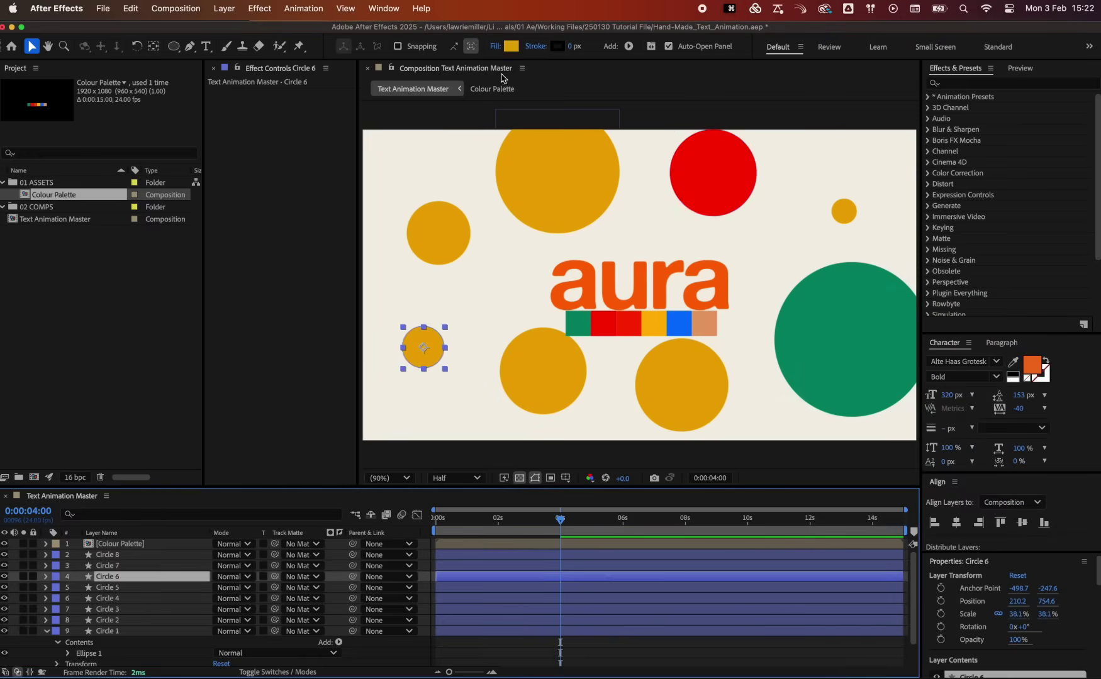
click(510, 46)
drag(773, 423, 710, 447)
click(823, 538)
click(679, 323)
key(Return)
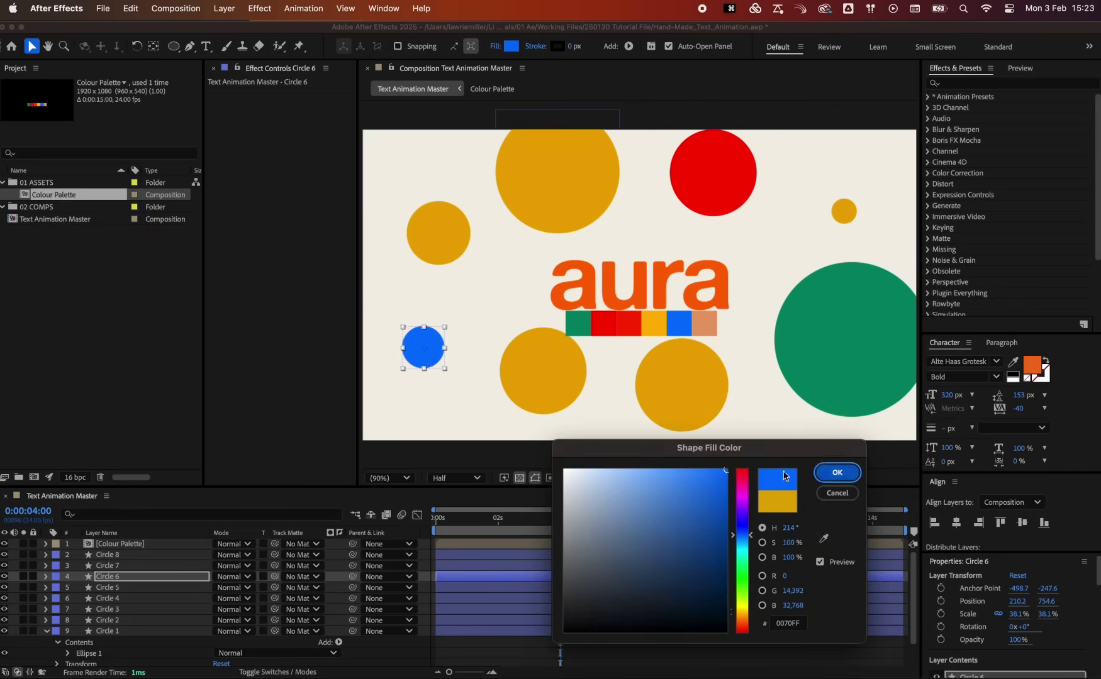
Fill Circle 5 with the palette's tan colour, DDA271
click(558, 171)
click(511, 46)
click(823, 538)
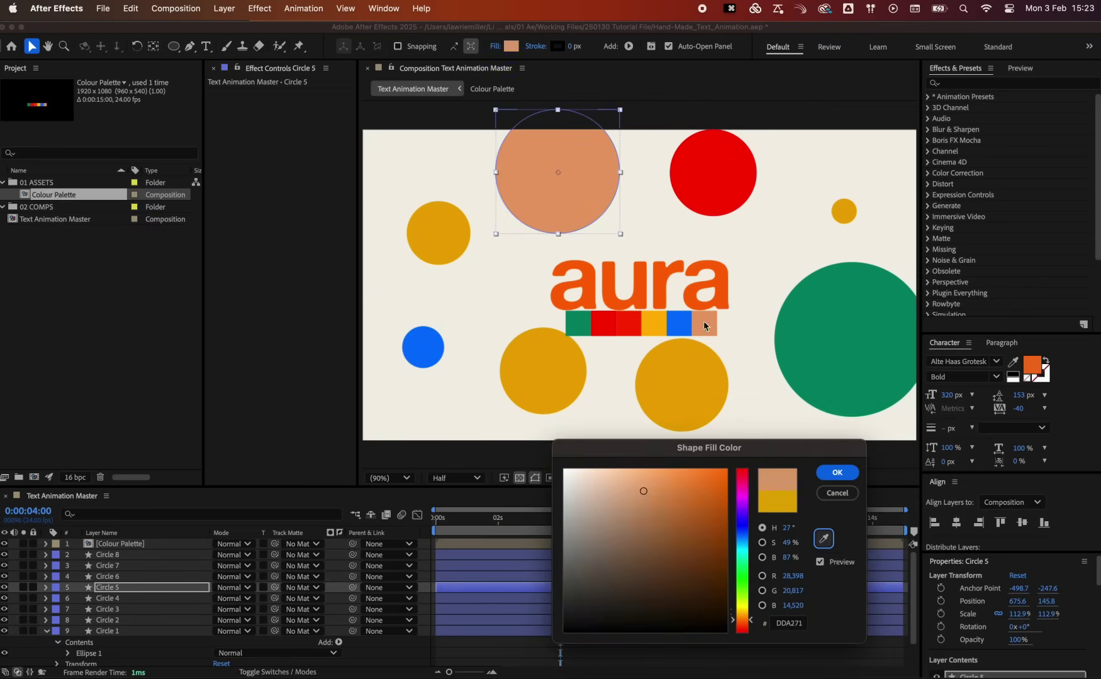
click(705, 322)
key(Return)
Fill Circle 4 with the palette's first red, FF2100
click(543, 371)
click(510, 45)
click(823, 538)
click(604, 324)
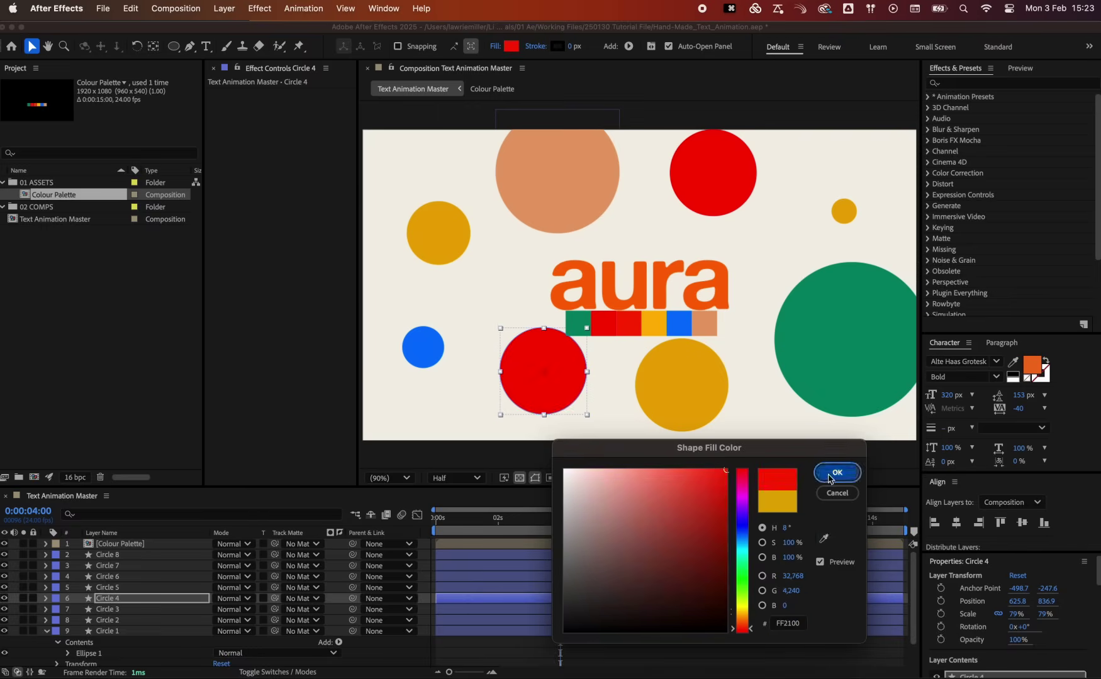
key(Return)
Fill Circle 3 with the palette's yellow and Circle 2 with its green
click(681, 385)
click(511, 46)
click(823, 538)
click(654, 322)
key(Return)
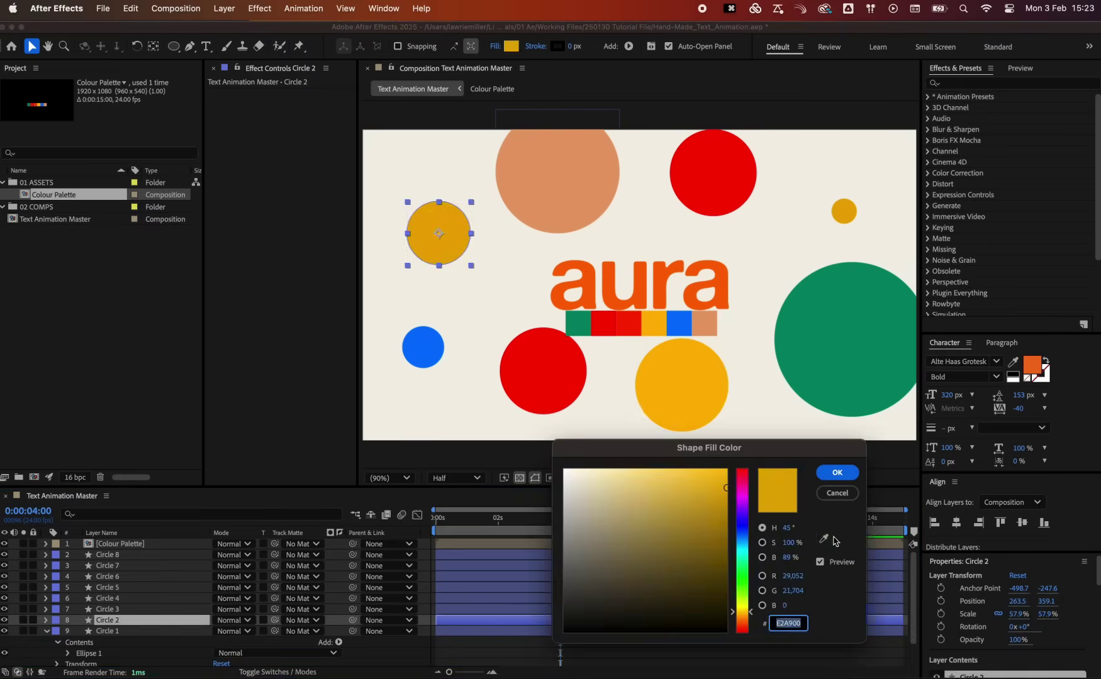
click(823, 538)
click(580, 323)
click(836, 473)
Fill Circle 1 with the palette's orange-red, FF4600
click(843, 211)
click(511, 46)
click(823, 538)
click(631, 328)
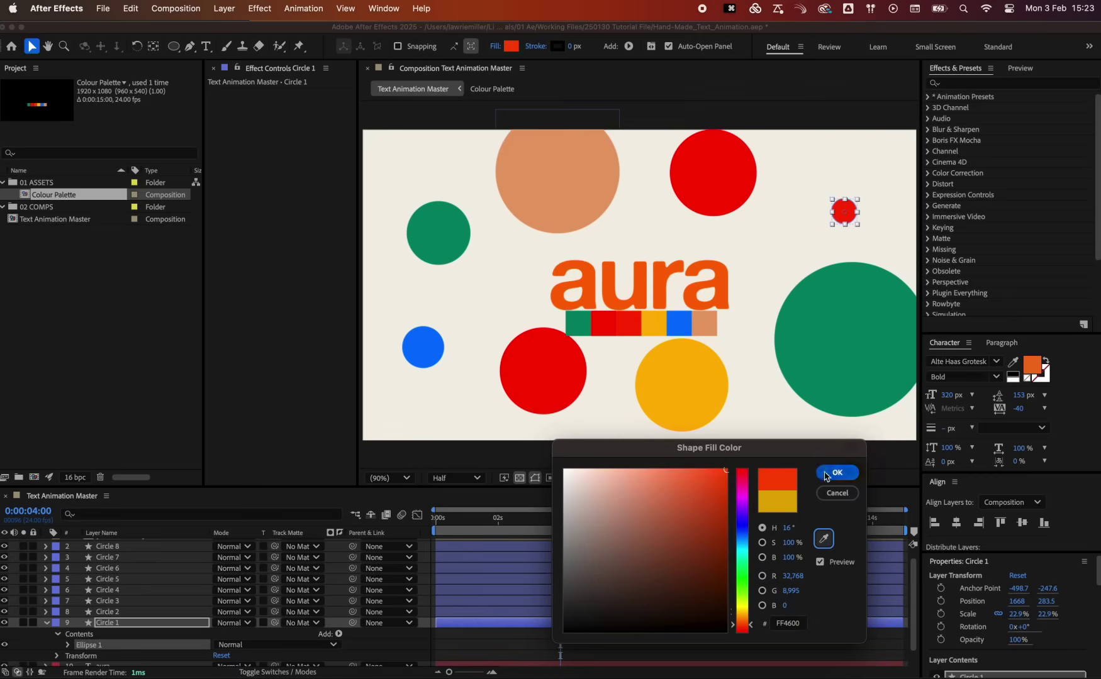
click(825, 474)
Hide the Colour Palette layer and select all the layers from Circle 8 to Circle 1
scroll(114, 570, up, 1)
click(111, 545)
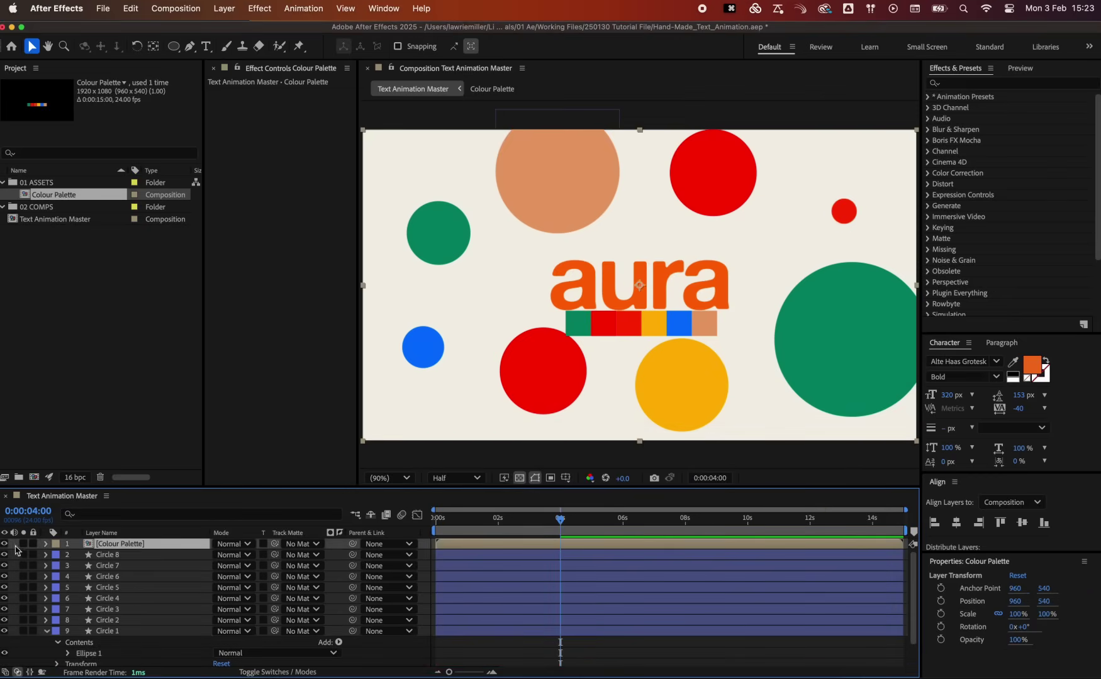
click(4, 544)
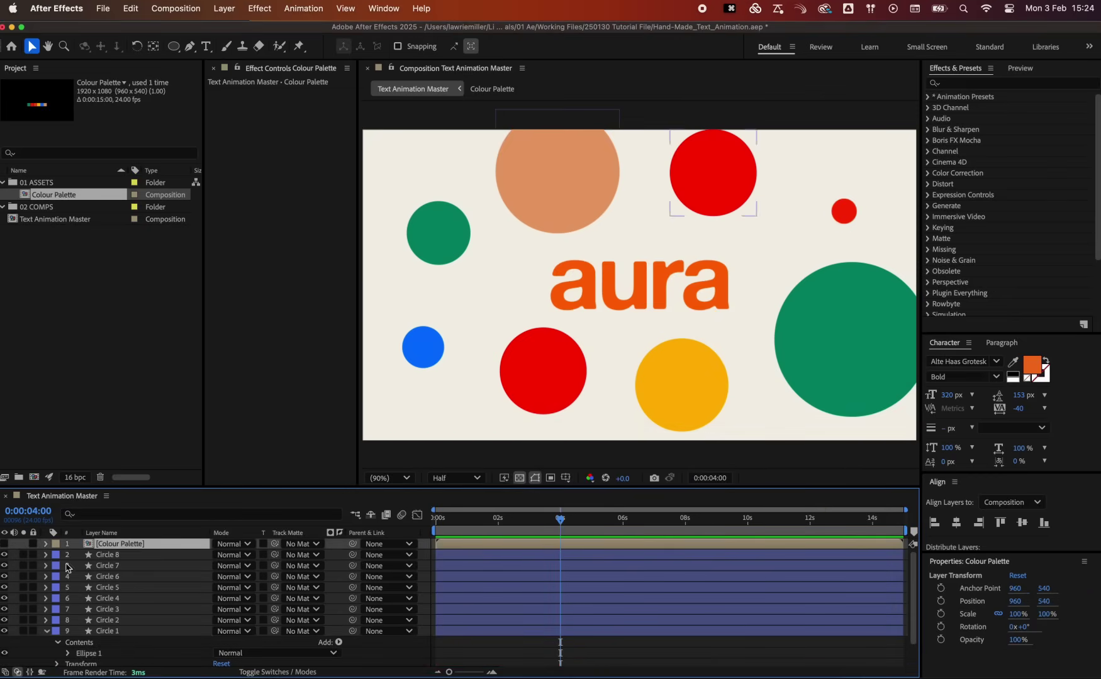
click(107, 555)
shift+click(125, 630)
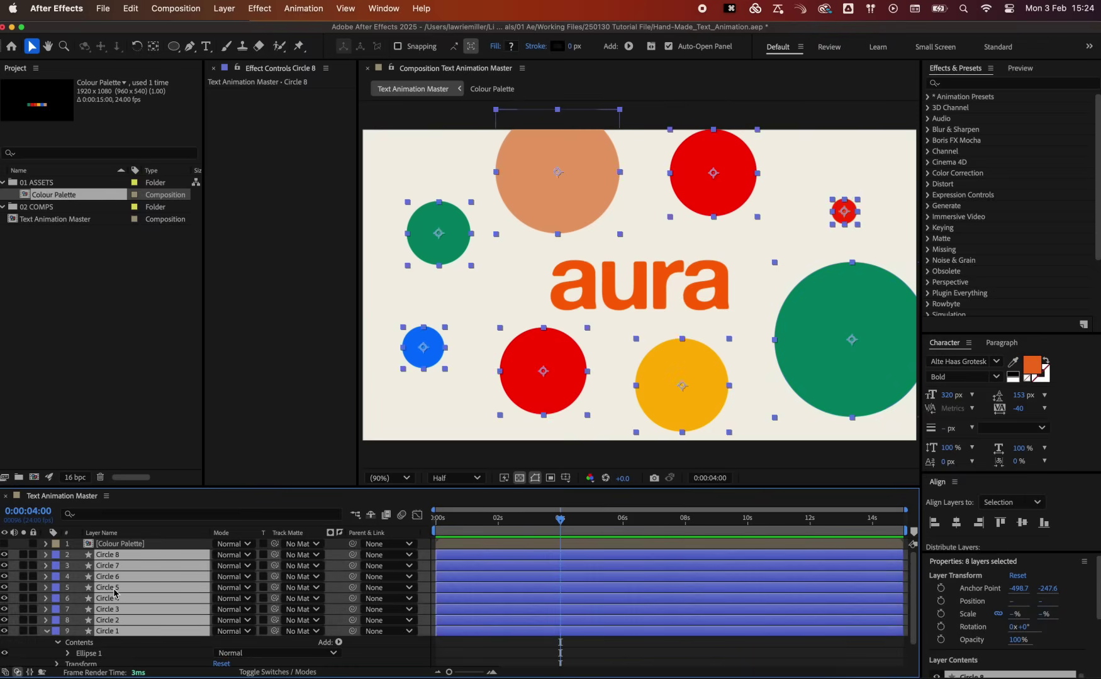
Keyframe the current Position of all eight circle layers at 0 seconds and 3 seconds
key(p)
click(79, 566)
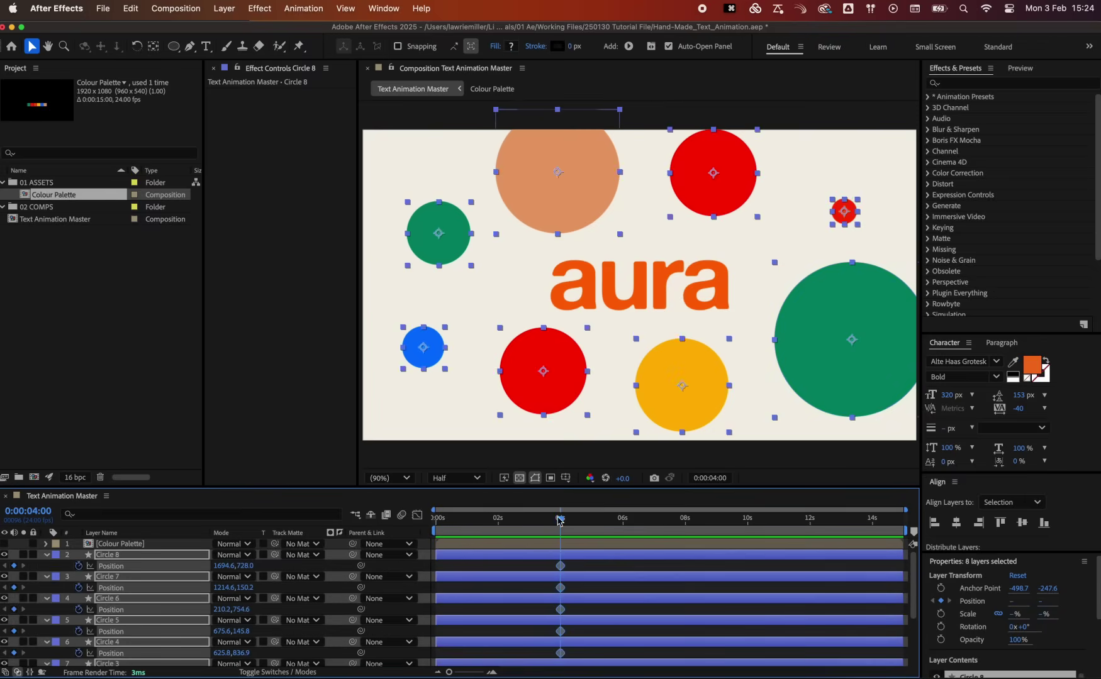
drag(556, 524, 531, 523)
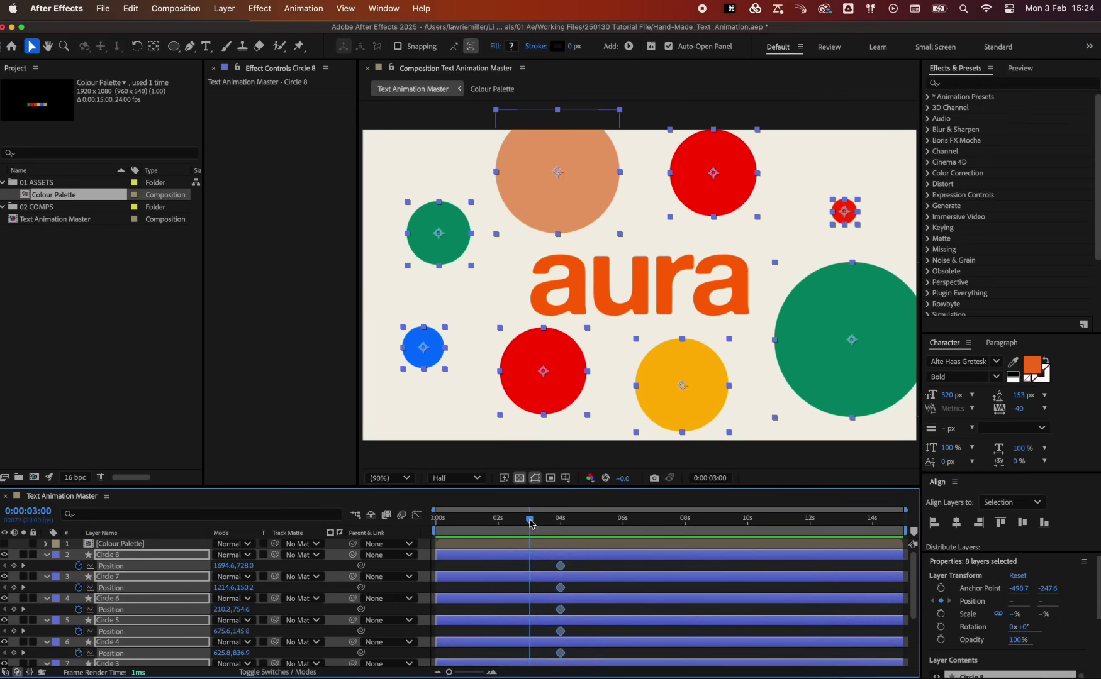
drag(561, 566, 530, 566)
drag(502, 520, 434, 524)
click(13, 566)
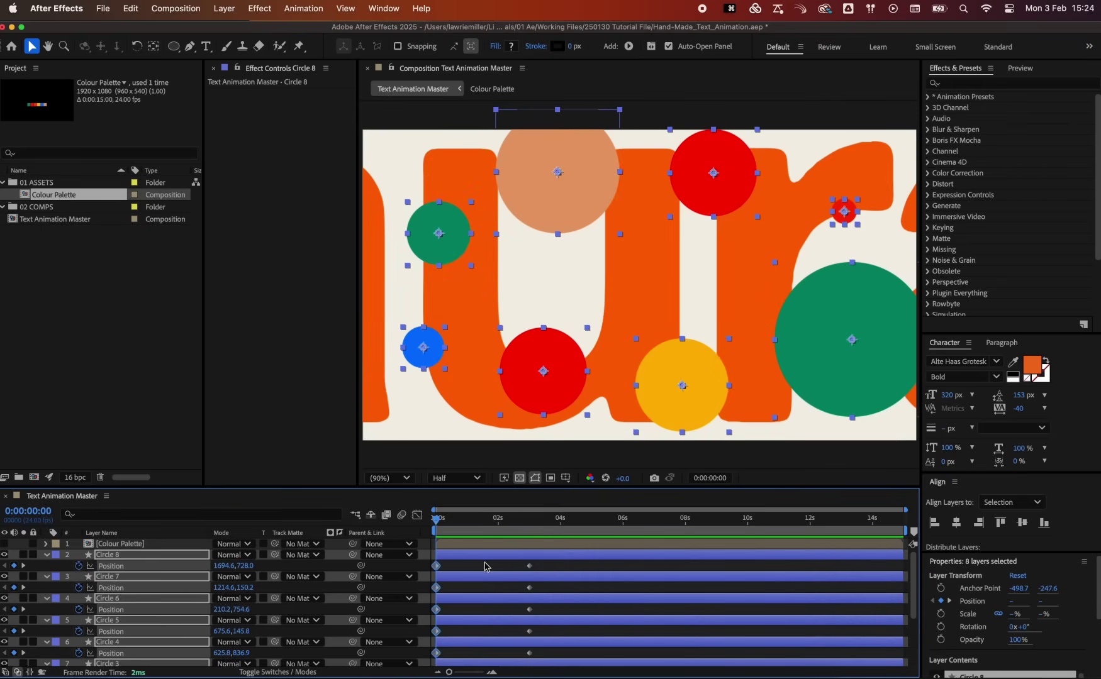
At 3 seconds, align all eight circles to a shared centre both horizontally and vertically
drag(444, 524, 529, 522)
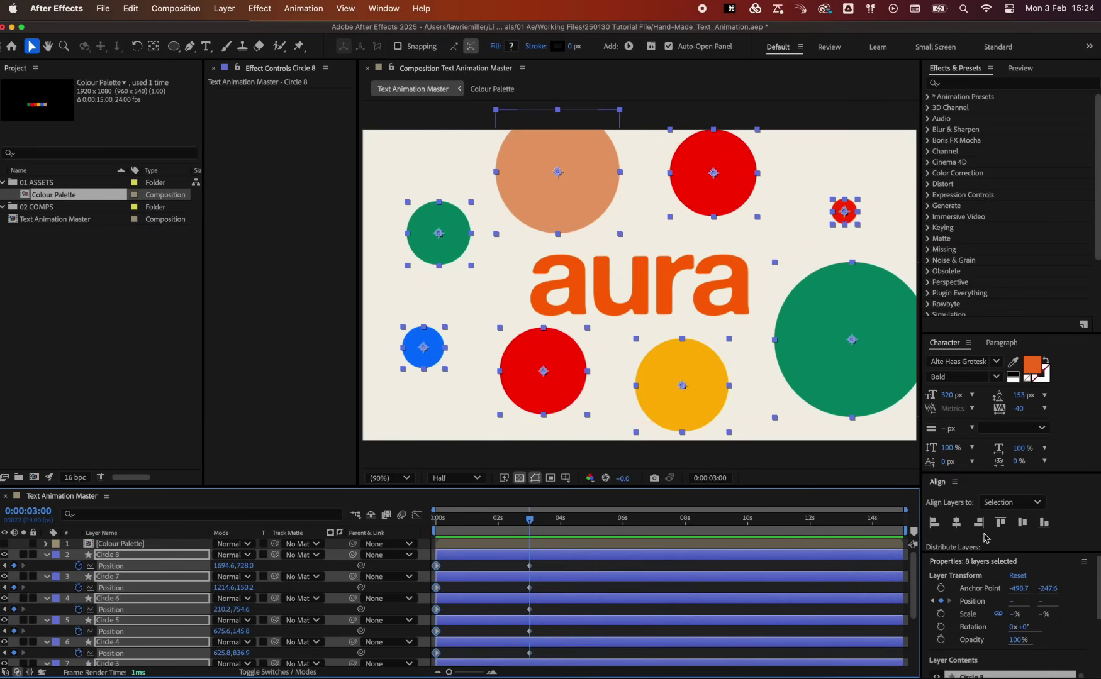
click(956, 523)
click(1021, 523)
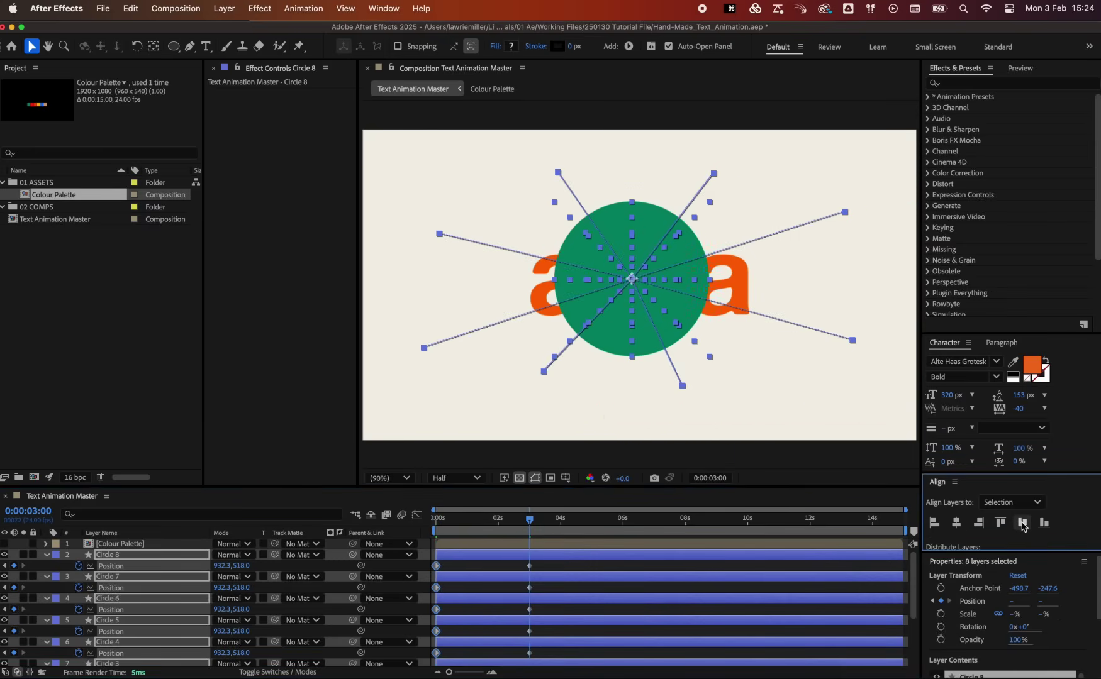
Apply Easy Ease to all the circles' Position keyframes
drag(528, 522, 381, 674)
scroll(499, 601, up, 5)
right_click(531, 571)
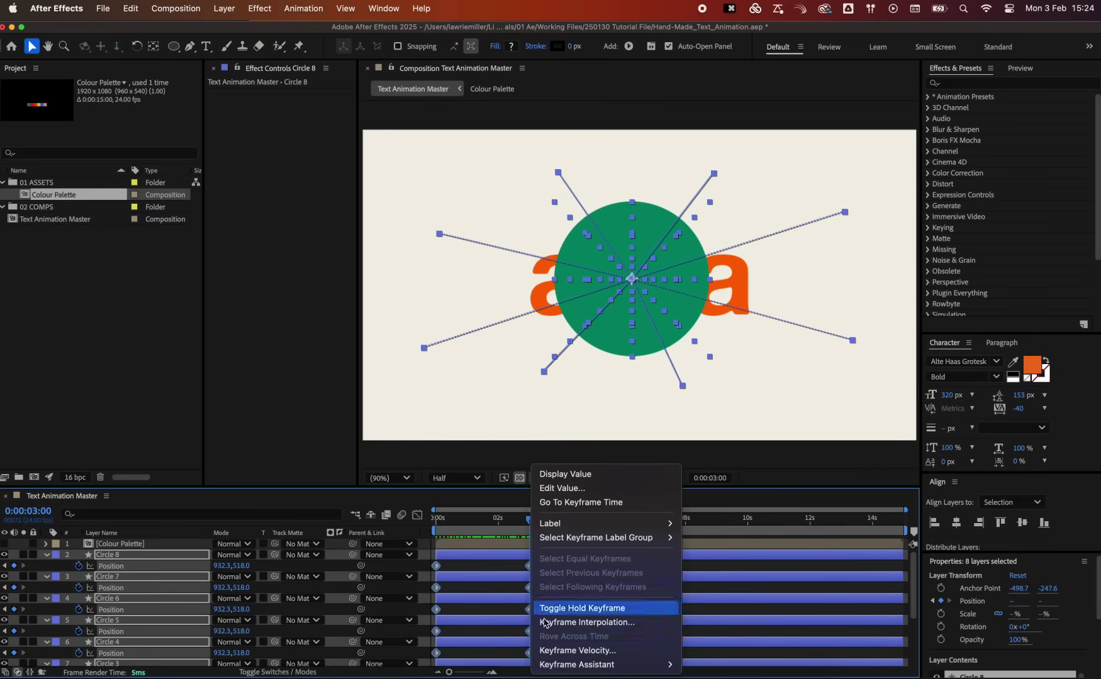
mouse_move(572, 665)
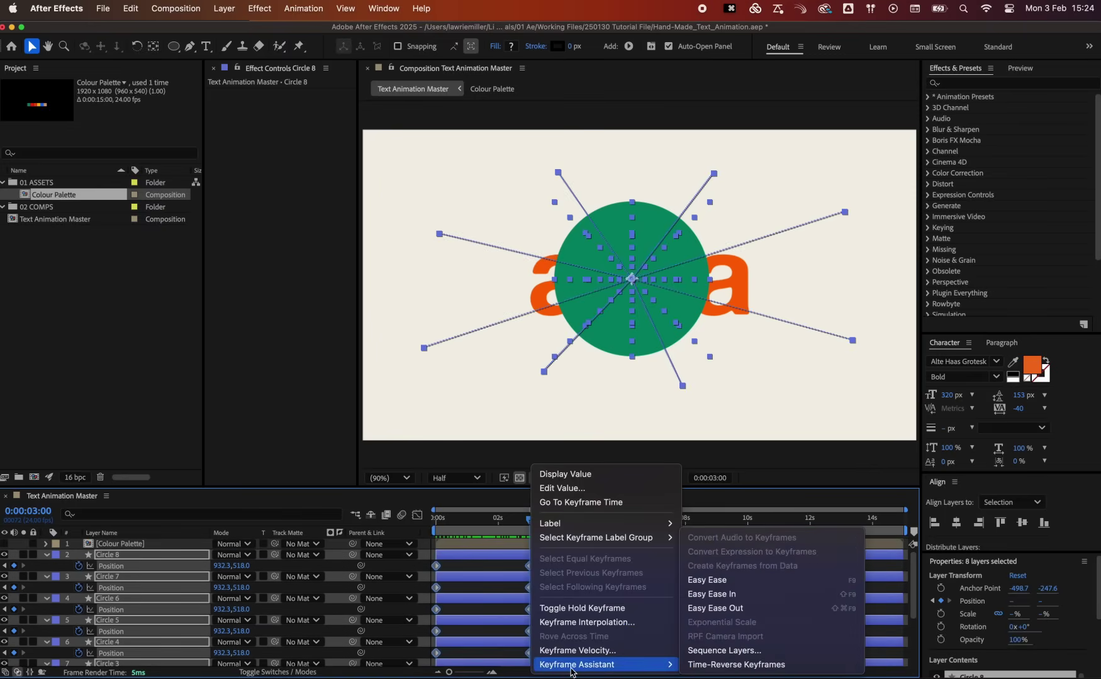
click(750, 581)
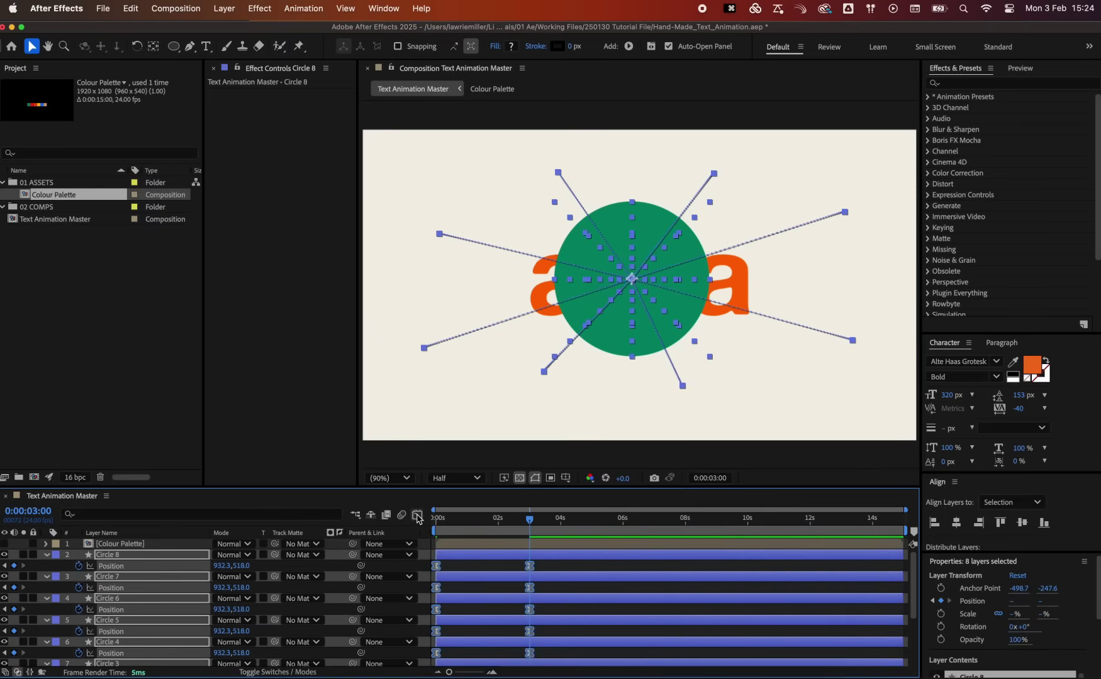
Set the incoming and outgoing velocity influence of all the circles' Position keyframes to 80%
click(416, 516)
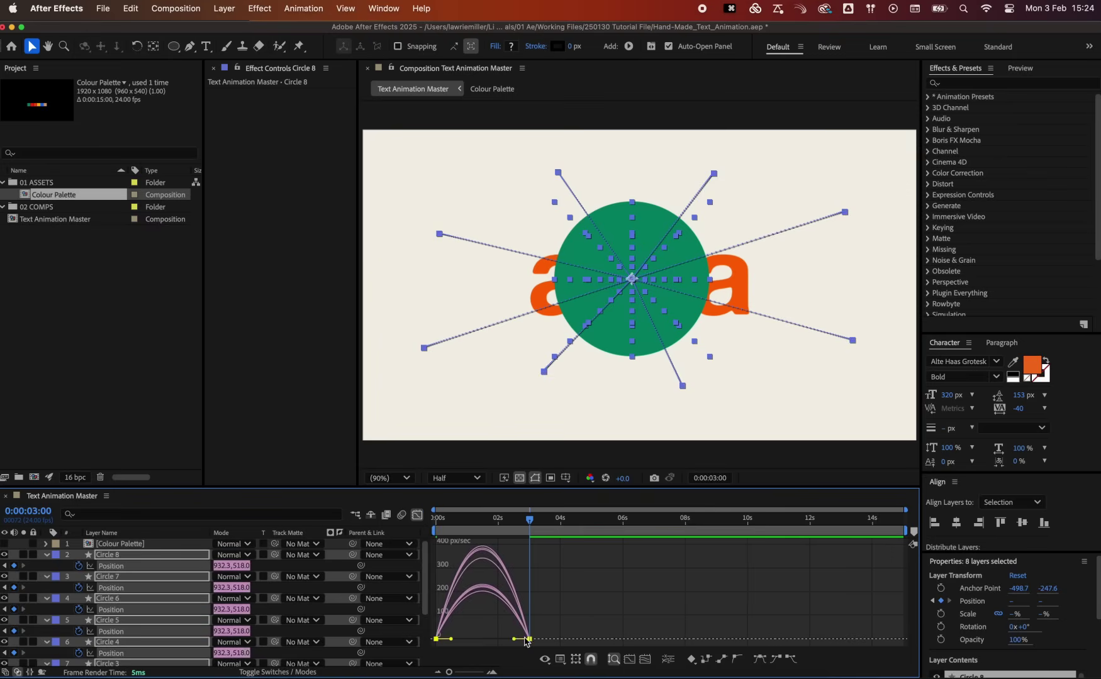
key(super+shift+k)
click(427, 365)
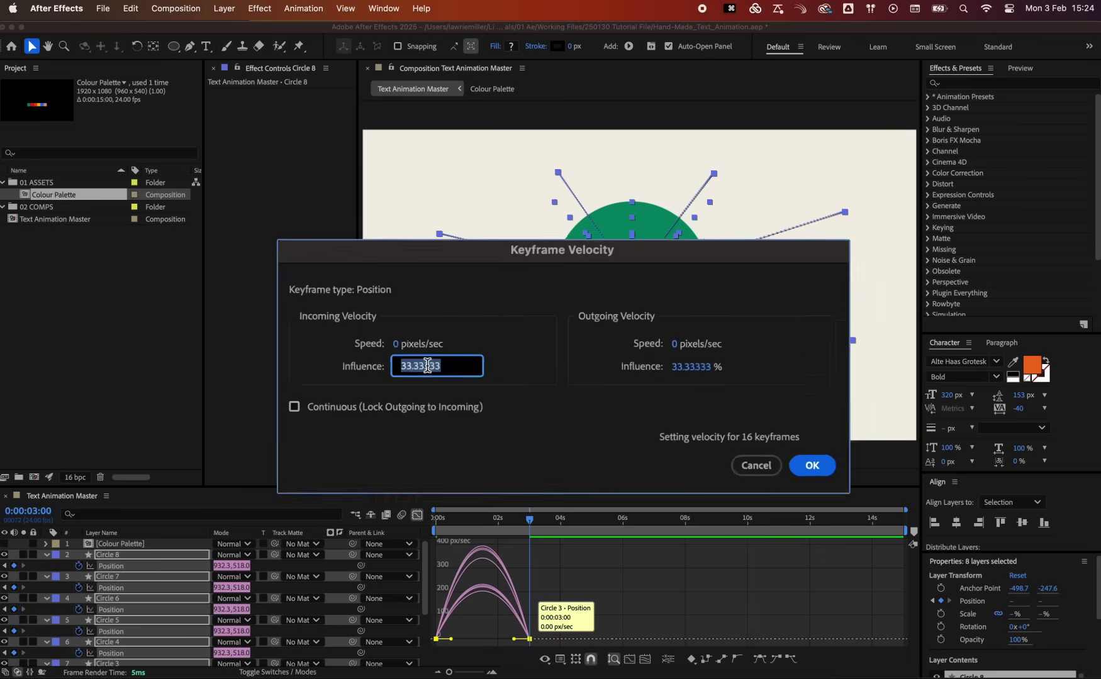
text(80)
key(Tab)
key(Tab)
text(80)
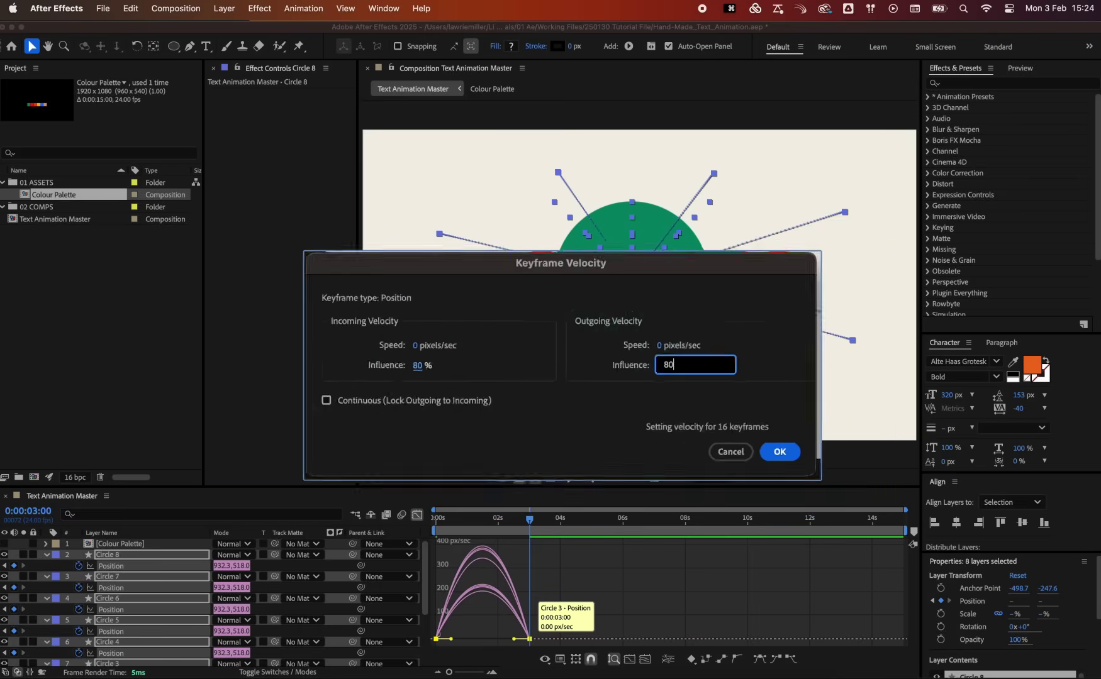
key(Return)
click(417, 514)
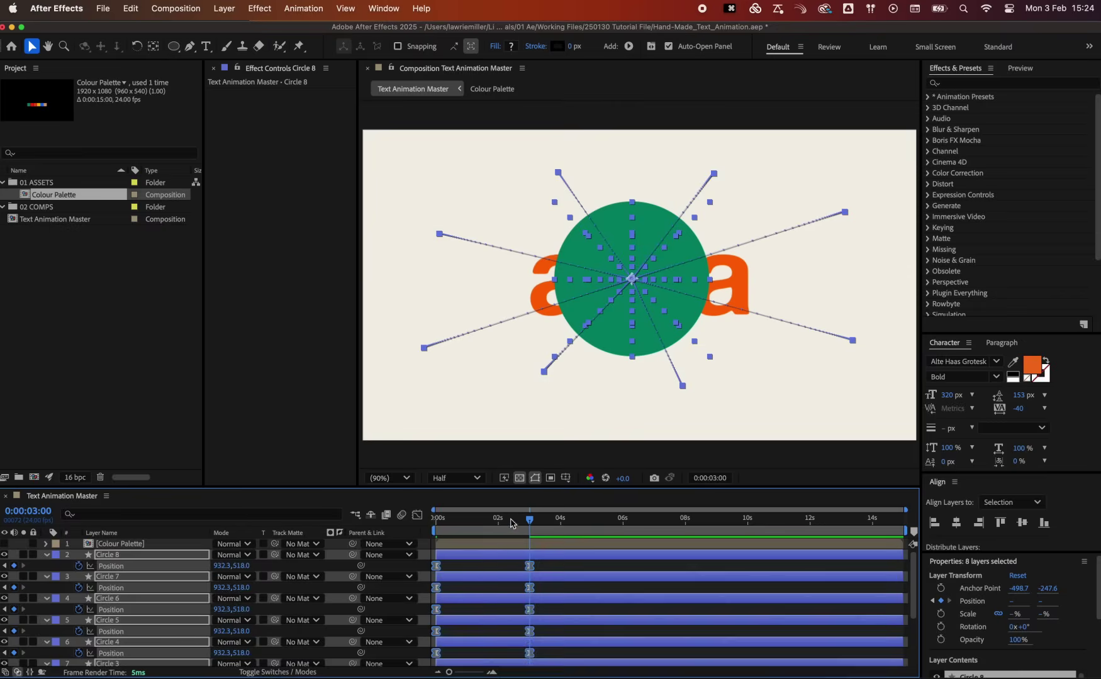
Preview the circles' movement towards the centre from the start of the composition
drag(511, 520, 366, 511)
key(space)
key(space)
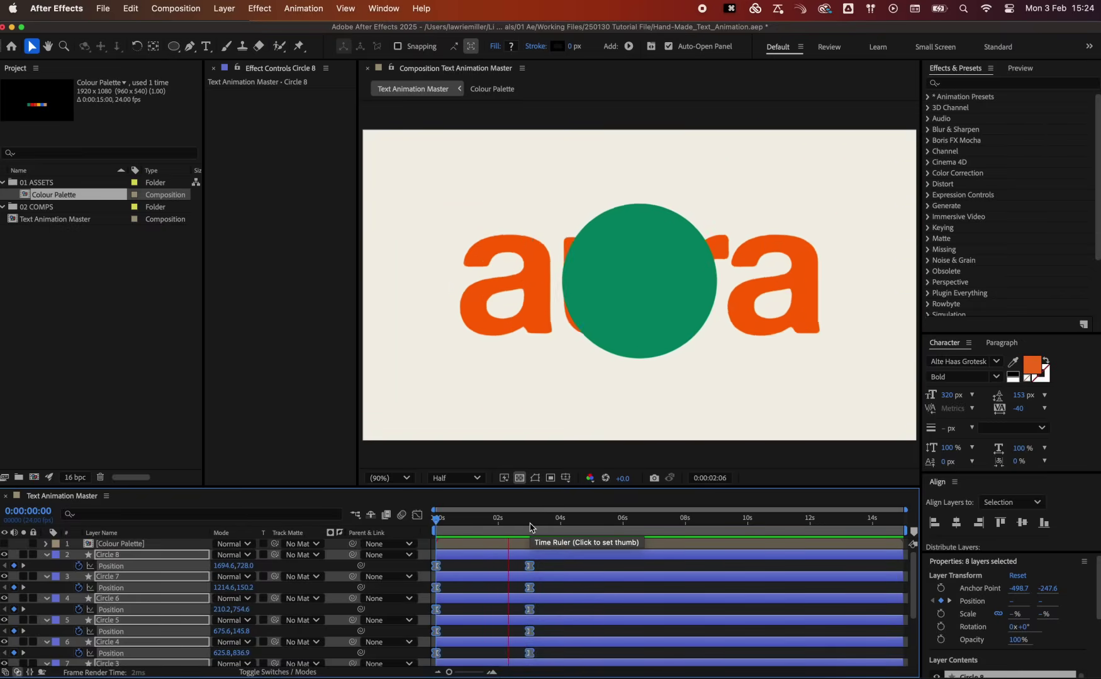
click(529, 527)
Move the aura text layer's final Scale keyframe to 3 seconds
drag(527, 527, 566, 526)
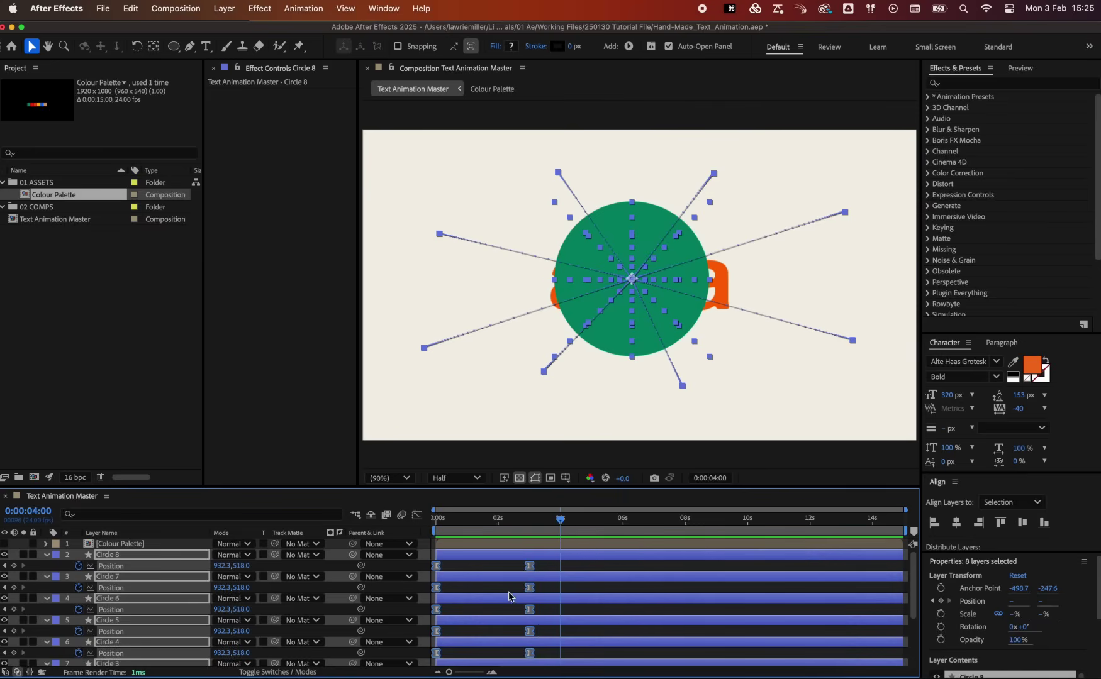
scroll(510, 598, down, 3)
click(568, 650)
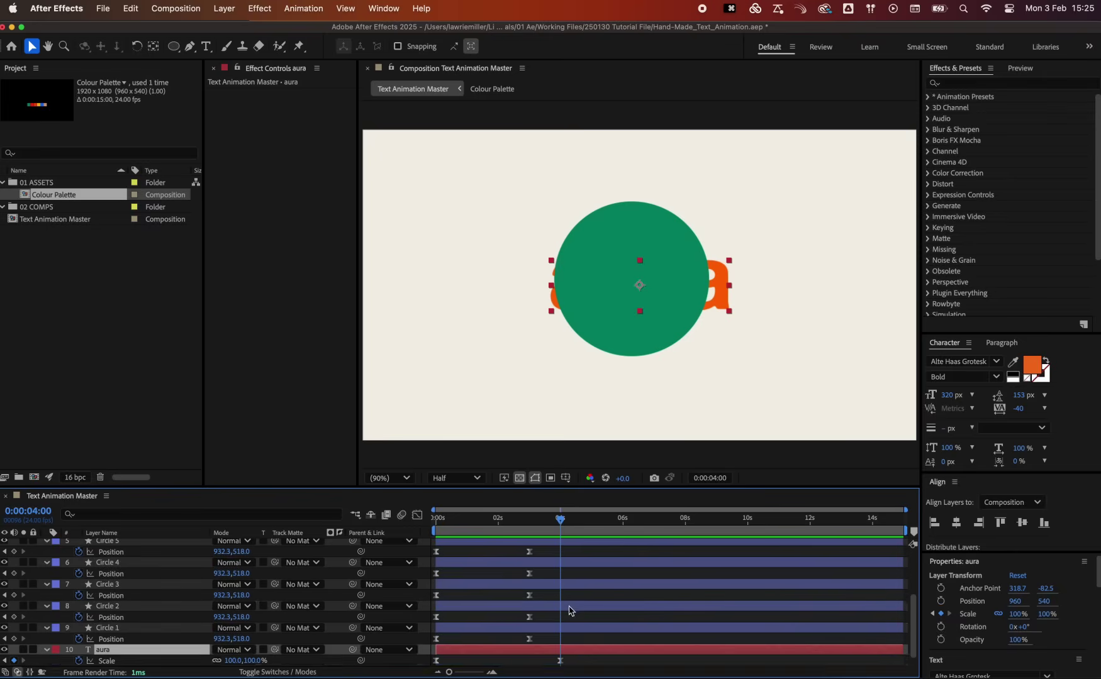
key(alt+shift+s)
drag(561, 655, 531, 651)
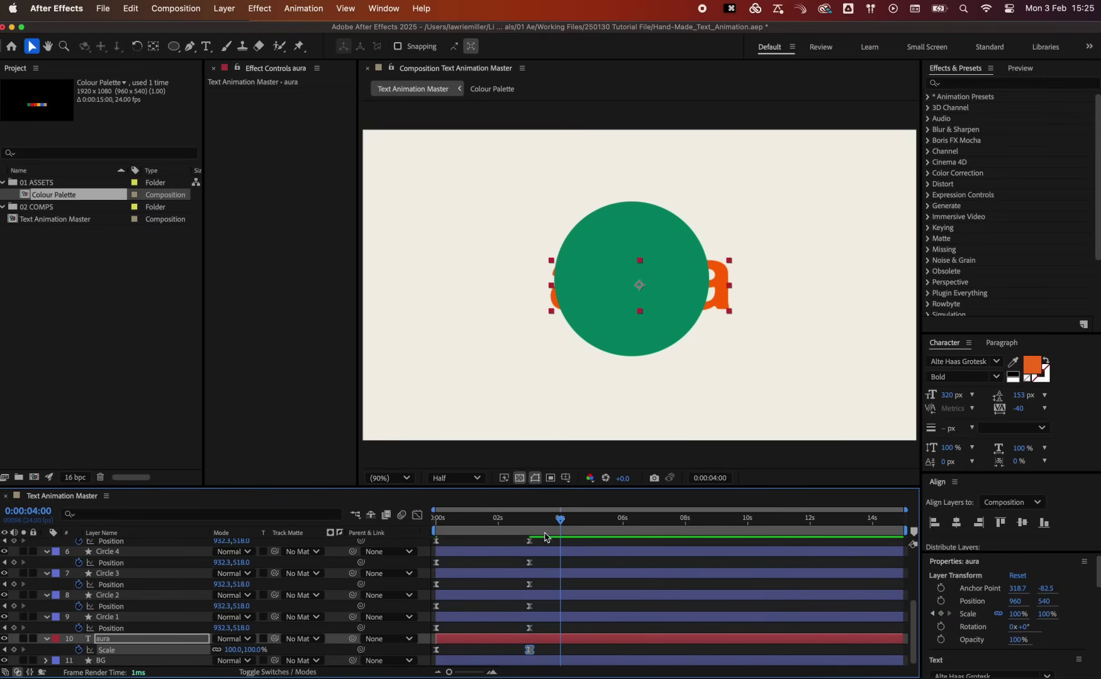
mouse_move(533, 522)
mouse_down()
mouse_move(456, 523)
mouse_move(532, 523)
mouse_up()
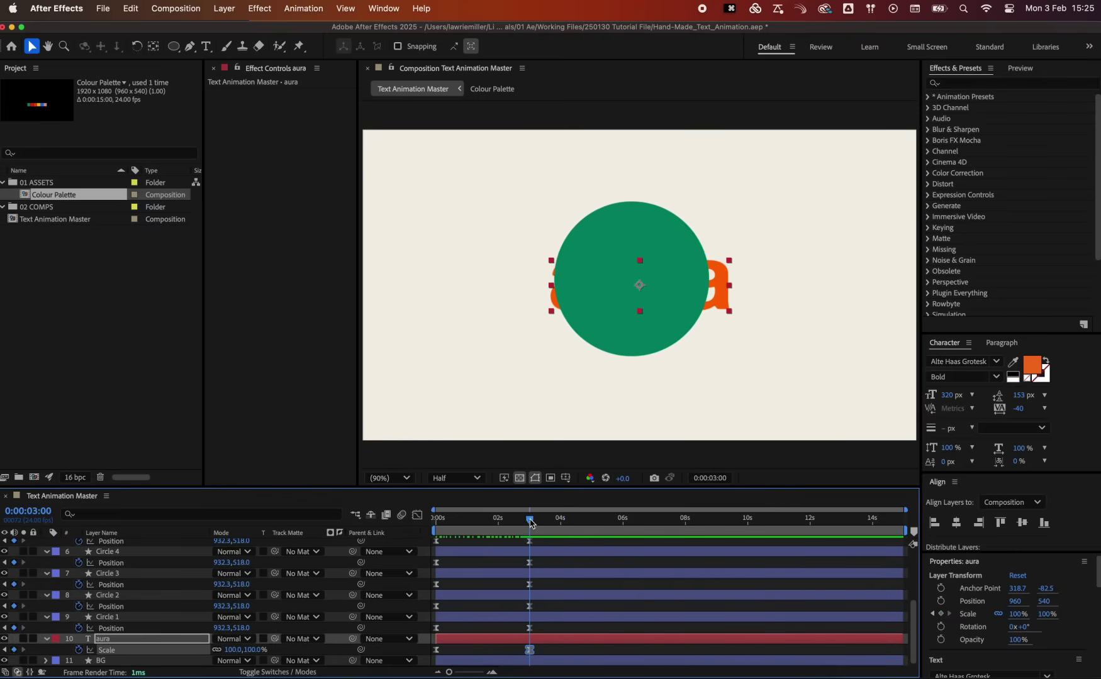
Select all eight circle layers and add Scale keyframes at 3 seconds
click(572, 617)
scroll(560, 598, up, 5)
shift+click(532, 557)
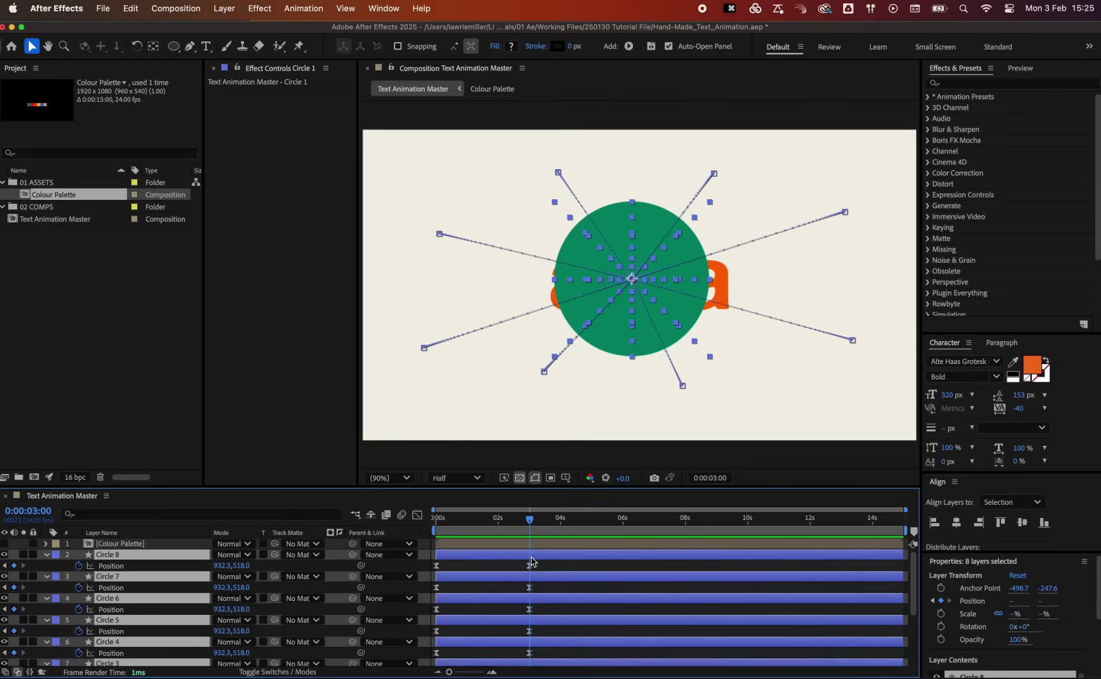
key(s)
click(79, 563)
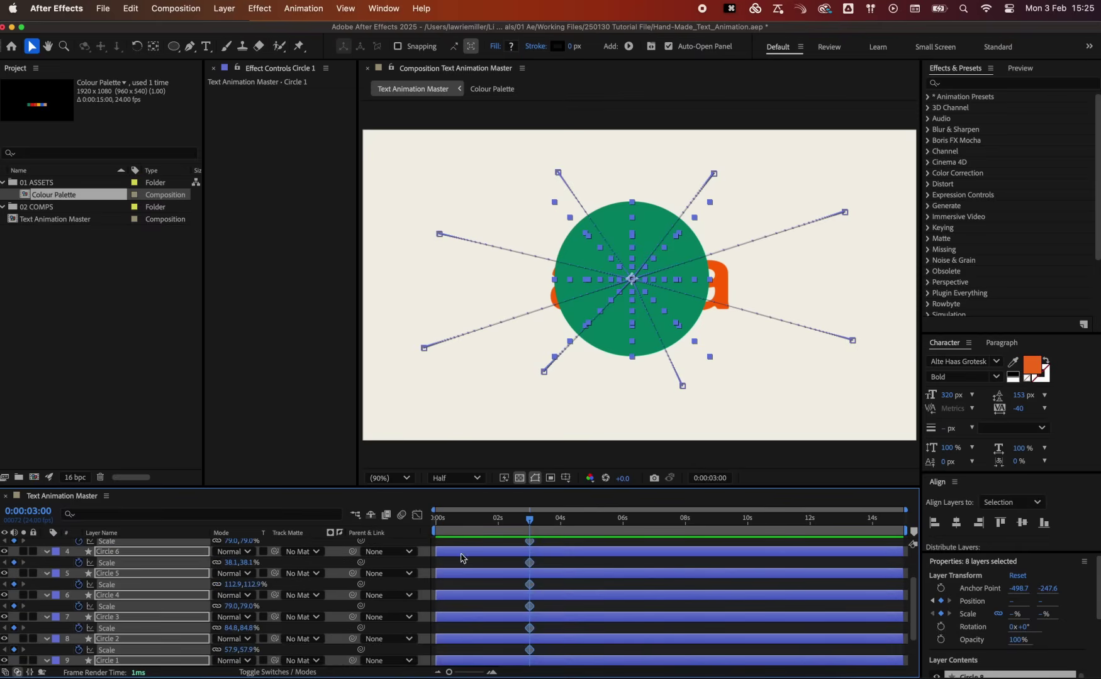
At 0 seconds, reduce the Scale of all eight circles together so that Circle 1 is at 16.9%
key(Home)
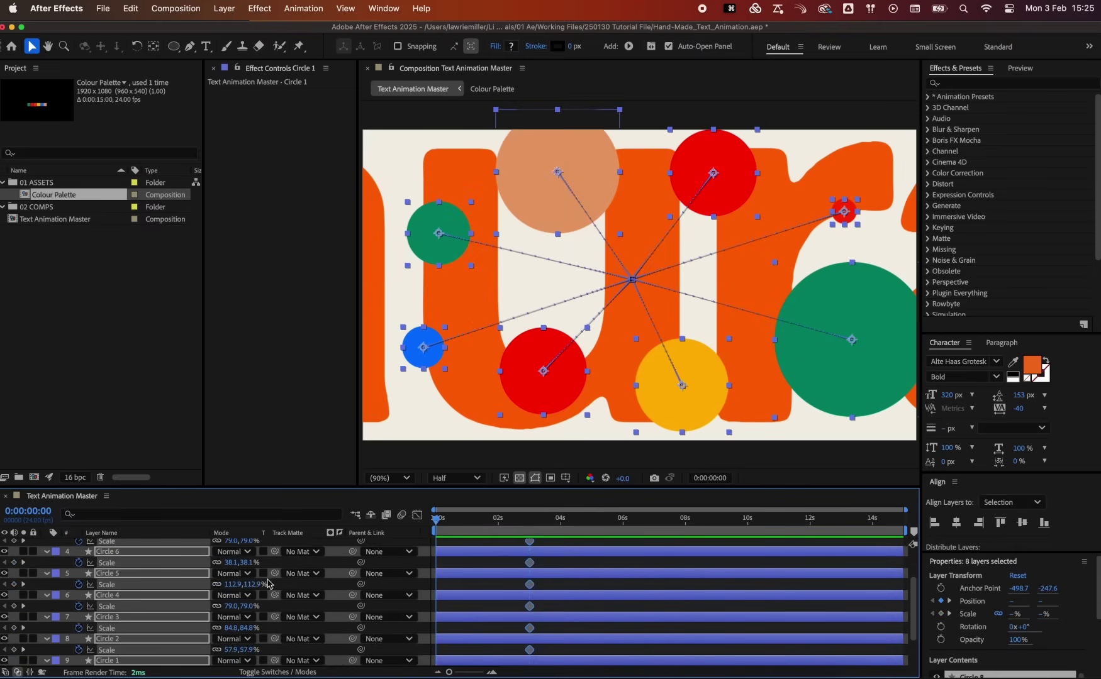
drag(256, 589, 256, 559)
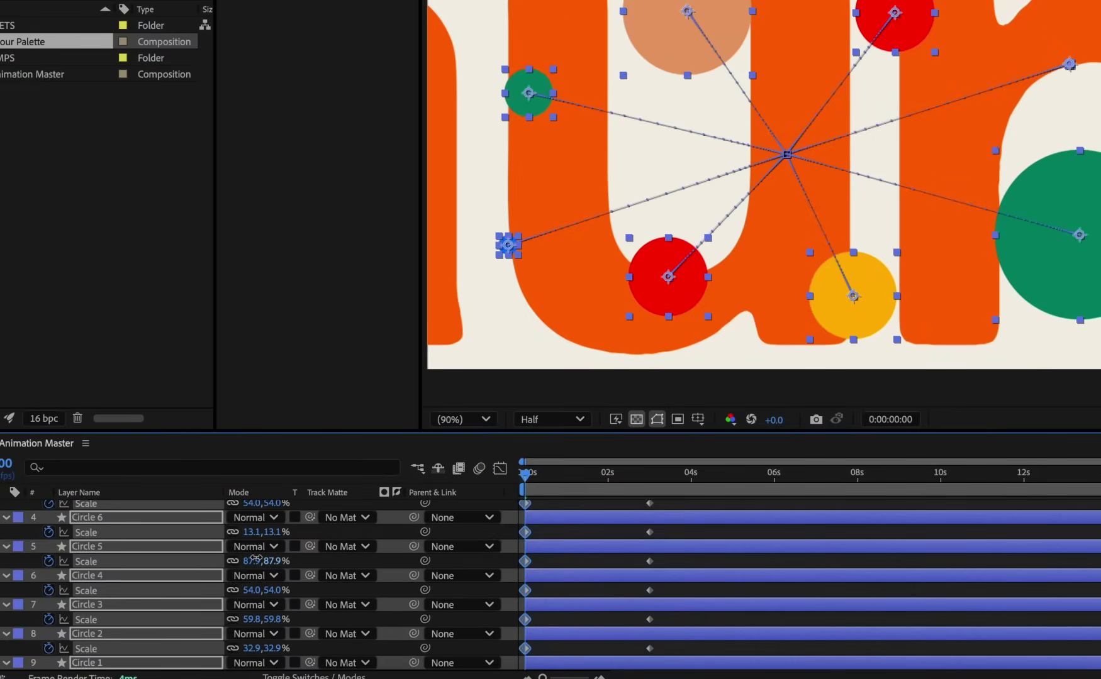
scroll(579, 571, down, 1)
scroll(559, 635, down, 1)
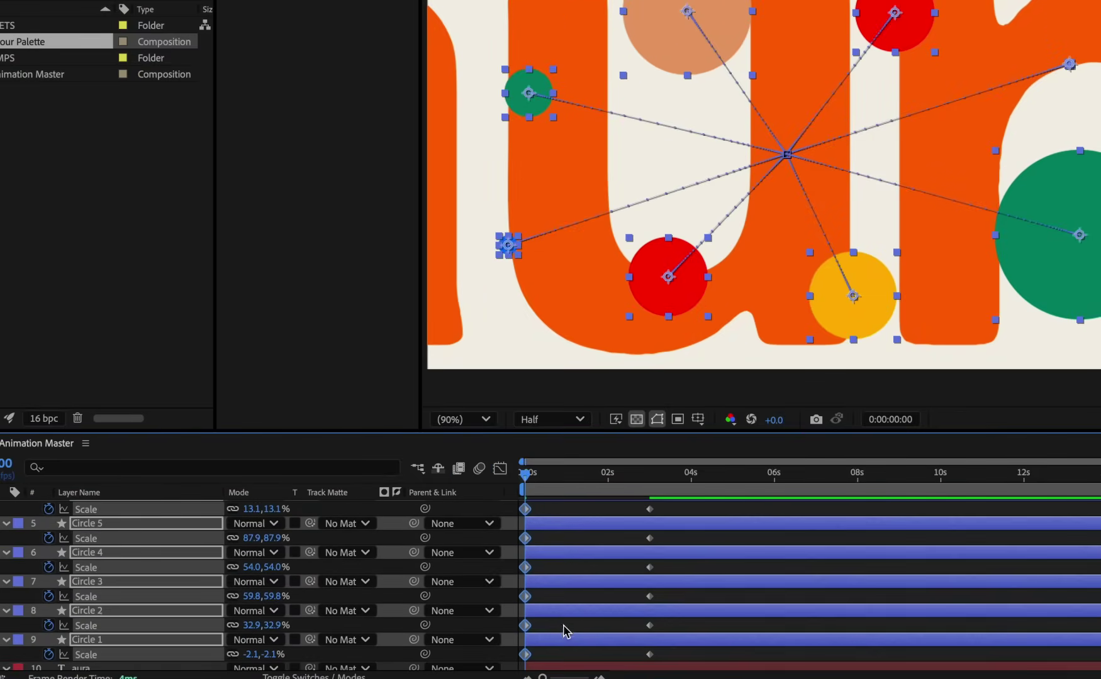
drag(270, 654, 268, 625)
Set the starting Scale of Circle 2 to 35.9%, Circle 5 to 60.9% and Circle 8 to 69.9%
click(291, 623)
click(710, 63)
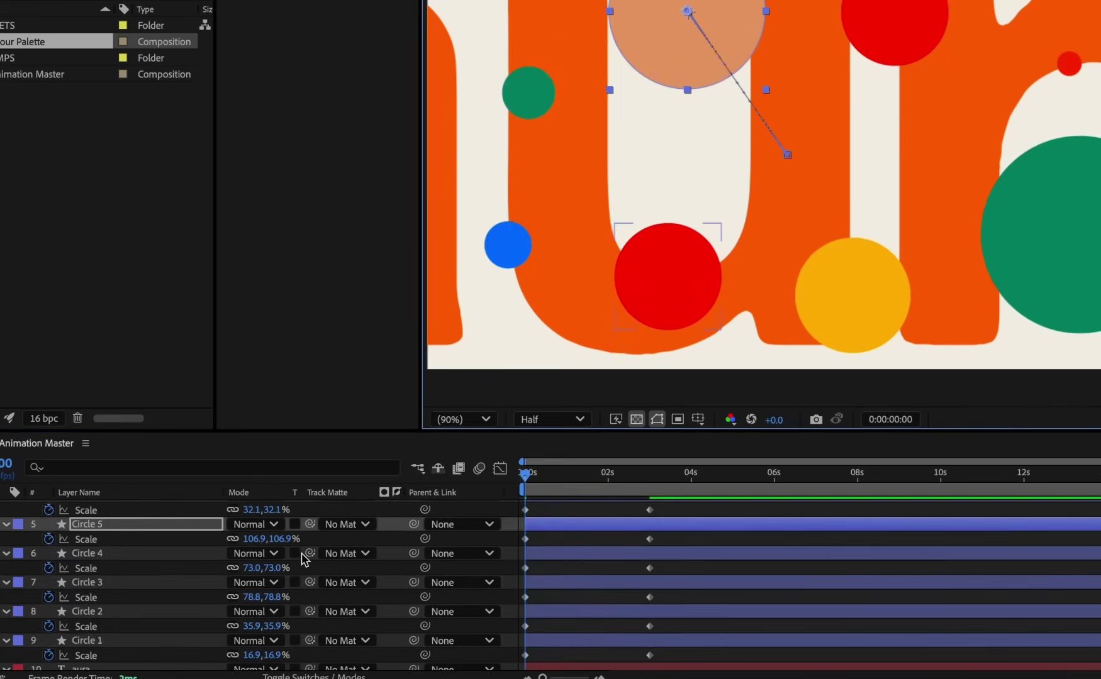
drag(282, 538, 228, 536)
click(1044, 242)
scroll(321, 539, up, 4)
Apply Easy Ease to all the circles' Scale keyframes and set their incoming and outgoing influence to 80%
drag(660, 527, 420, 633)
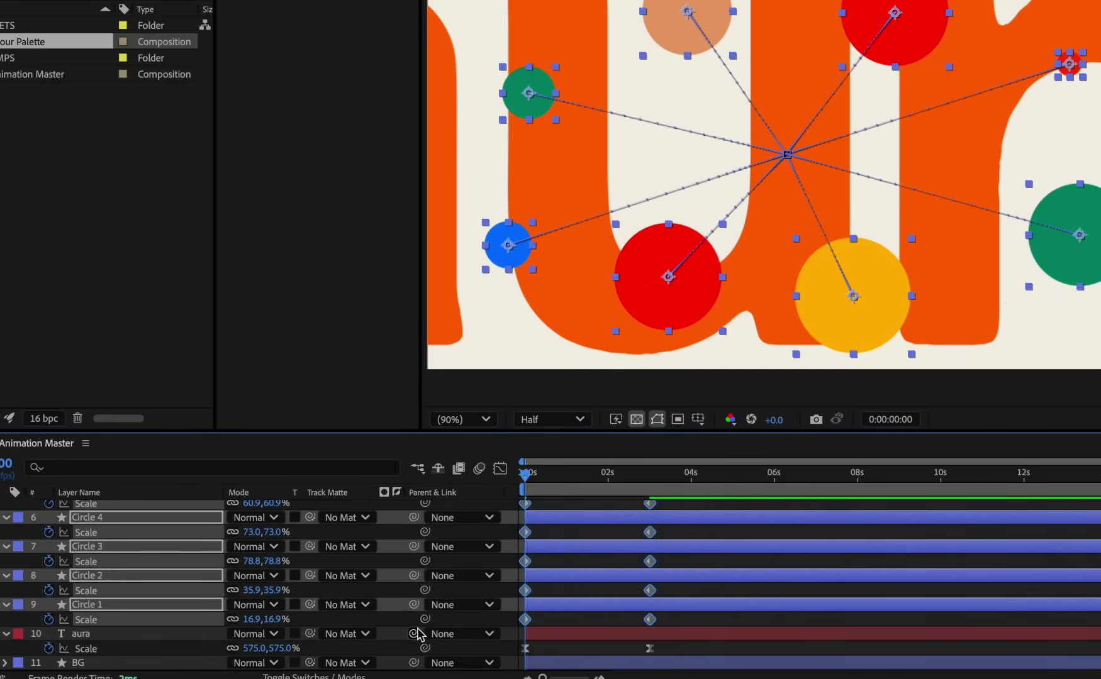
key(F9)
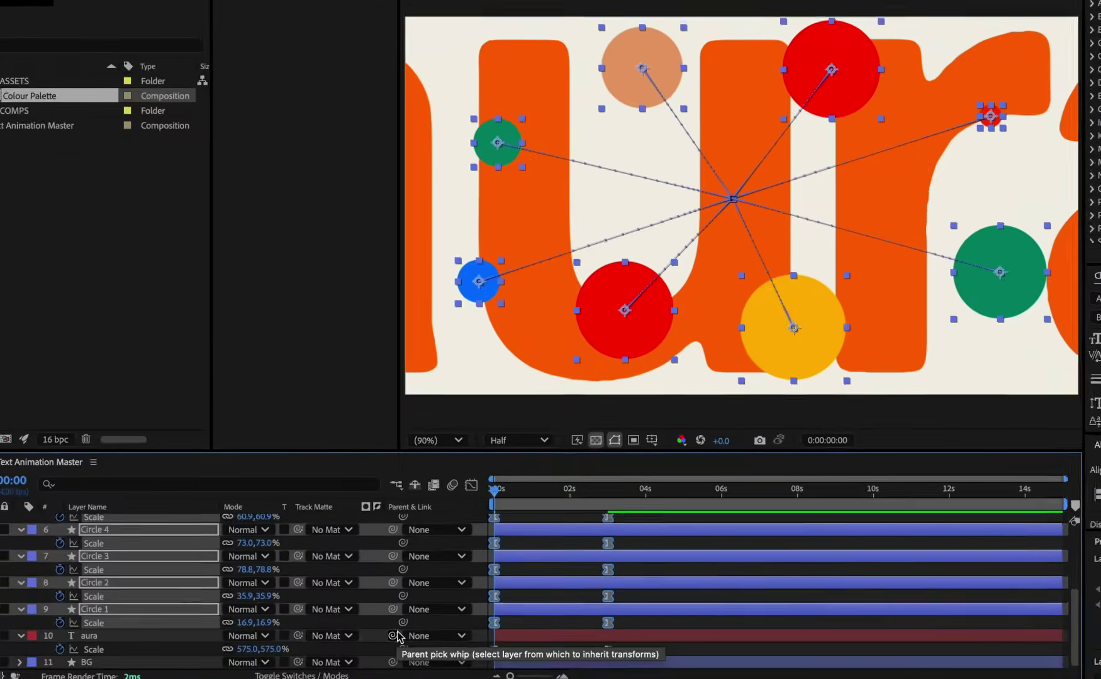
key(shift+F3)
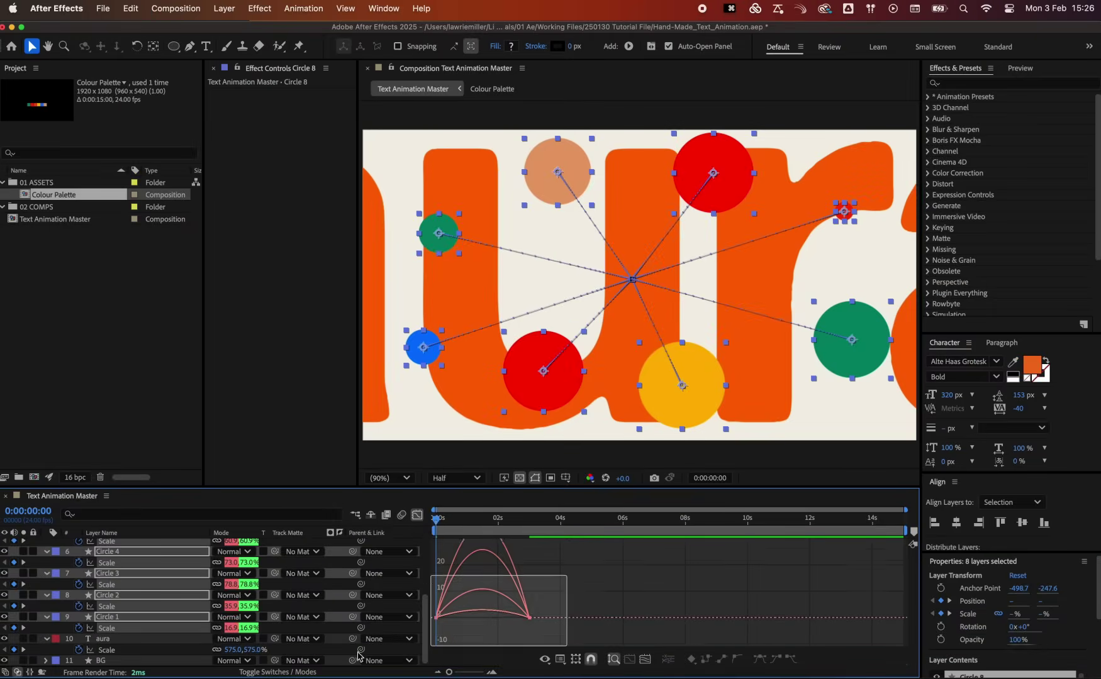
drag(358, 656, 360, 655)
double_click(436, 639)
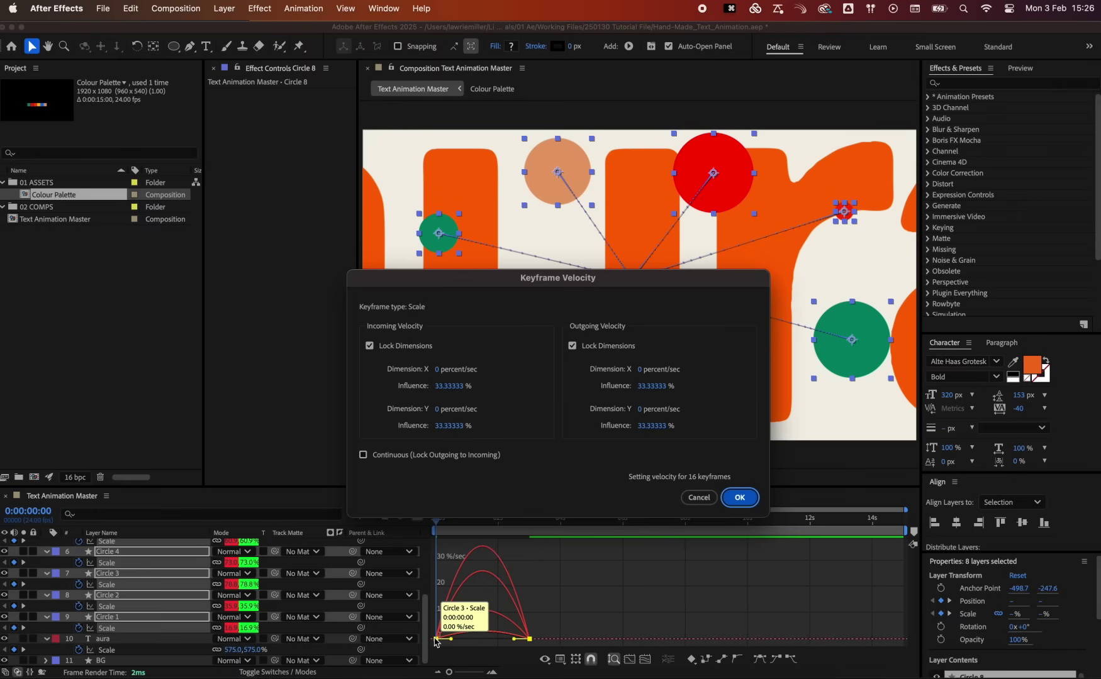
click(459, 385)
key(Tab)
key(Tab)
key(Tab)
key(Tab)
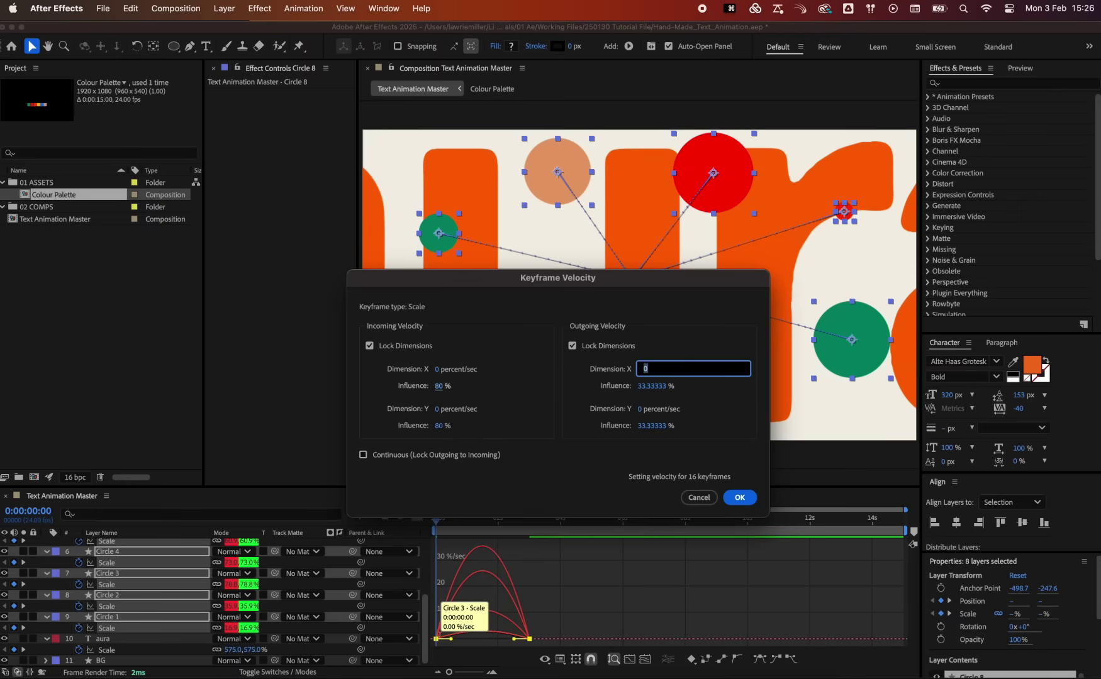
text(80)
key(Return)
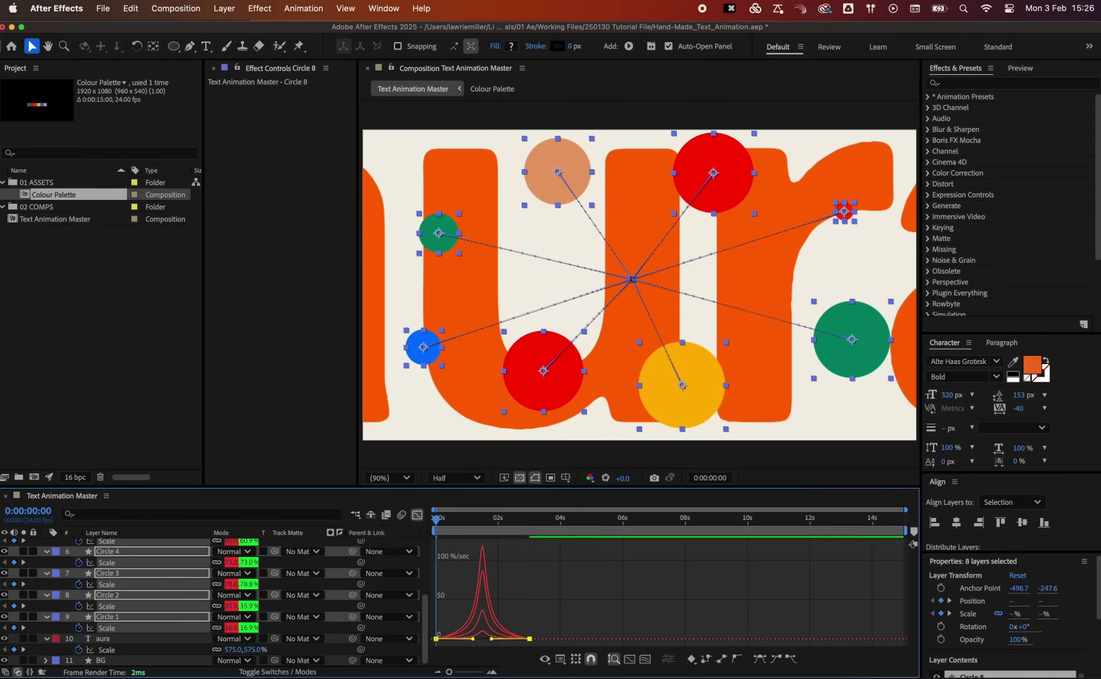
click(416, 517)
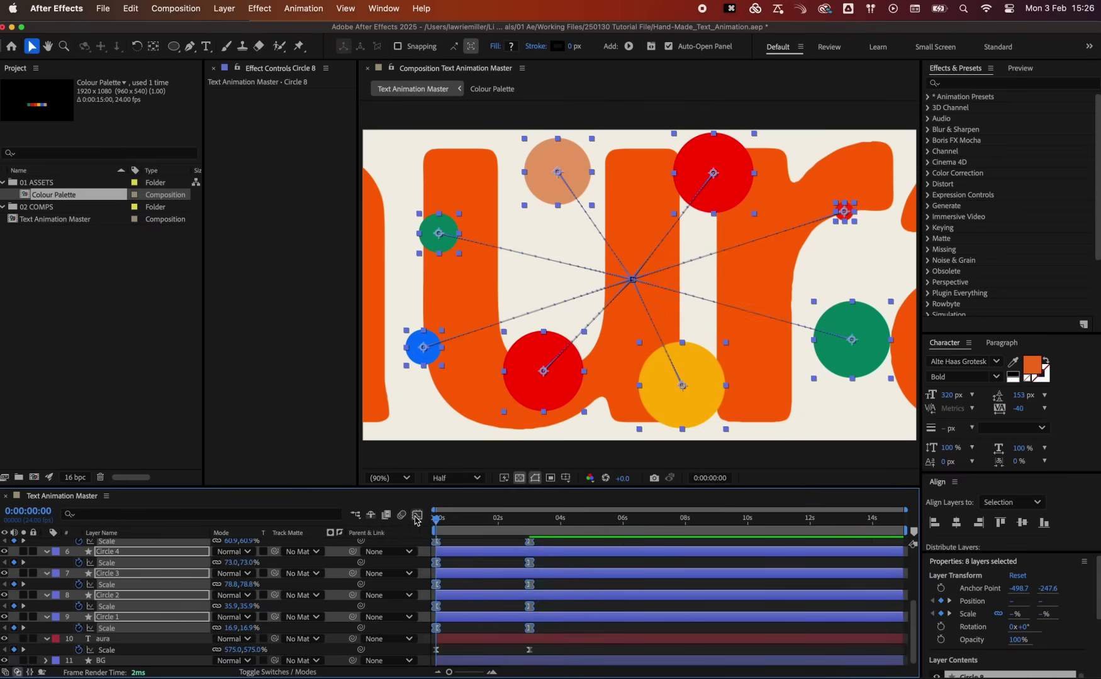
Pre-compose the layers from Circle 8 to Circle 1 into a new composition named Circles, moving all attributes into it
click(478, 567)
scroll(476, 565, up, 3)
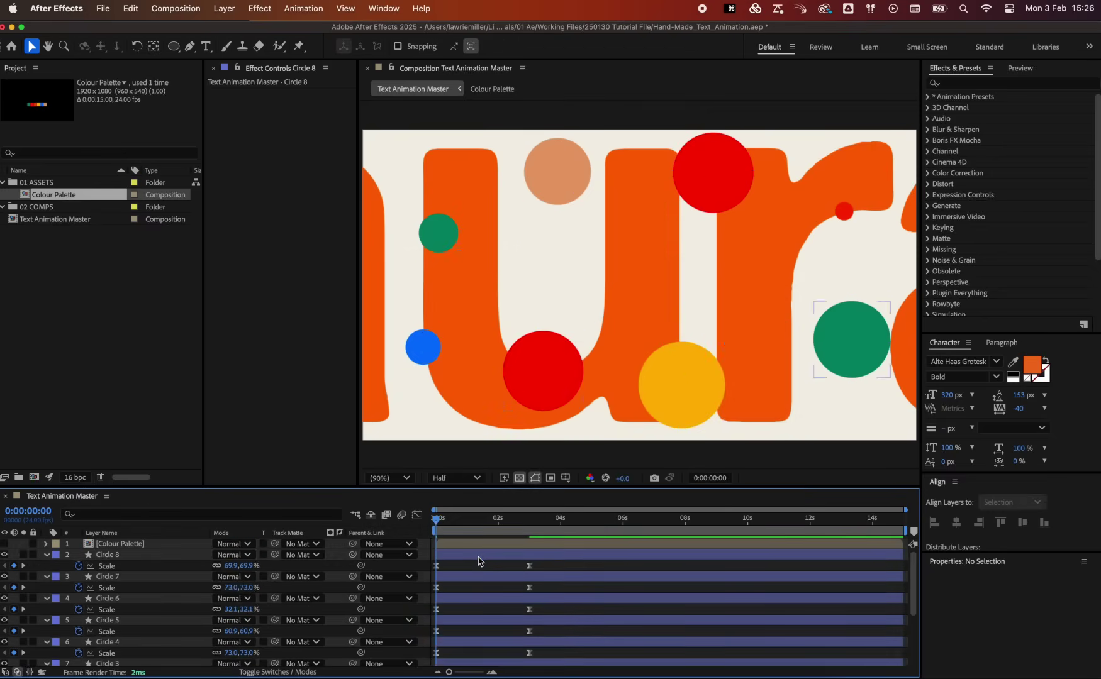
click(476, 560)
scroll(476, 561, down, 4)
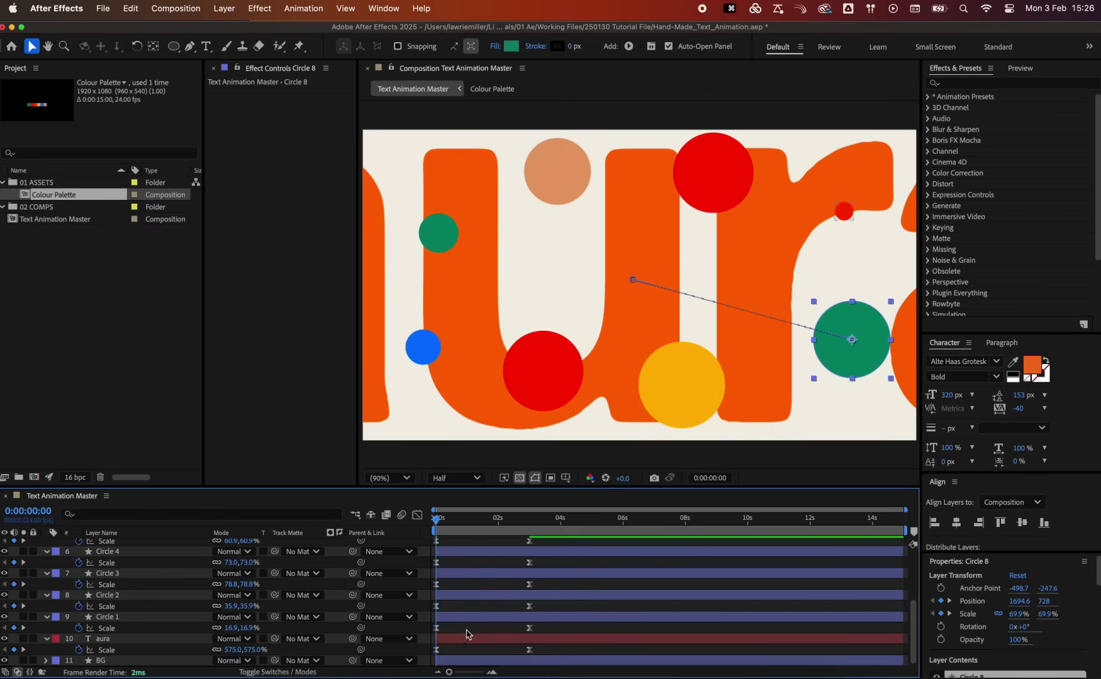
shift+click(461, 618)
right_click(467, 623)
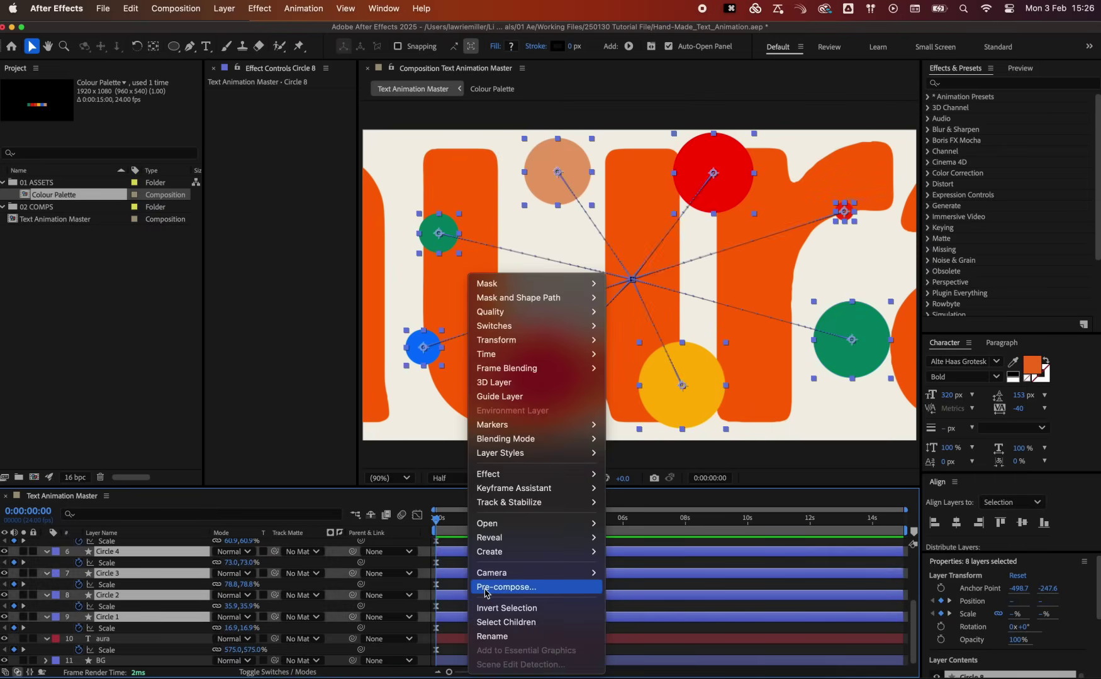
click(485, 593)
text(Circles)
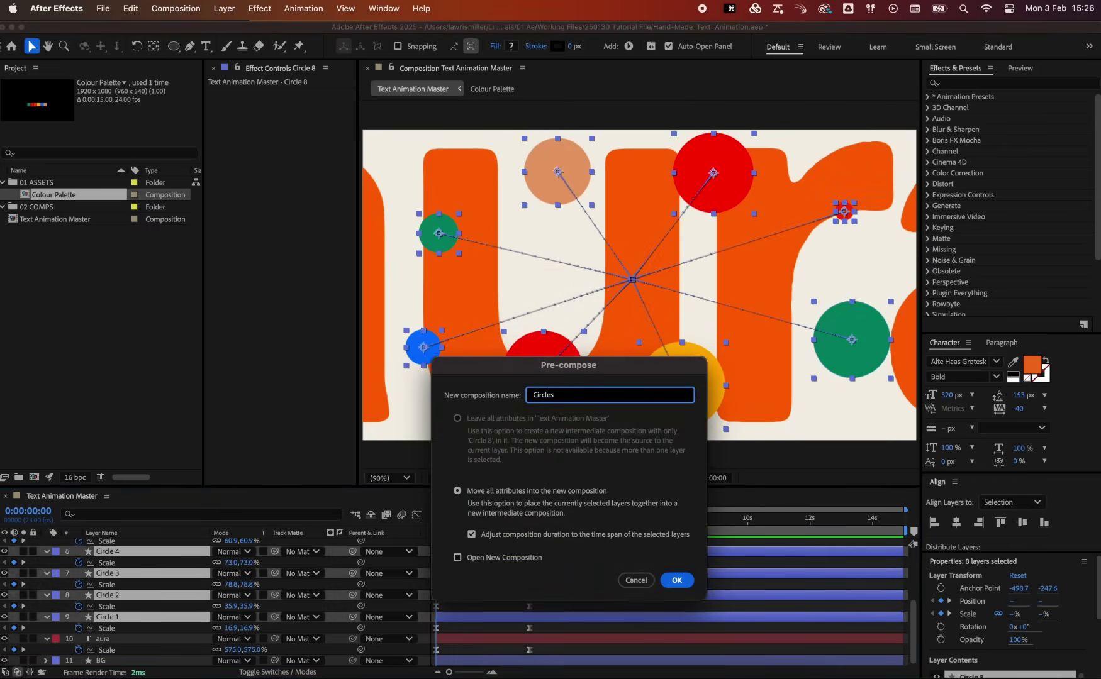
key(Return)
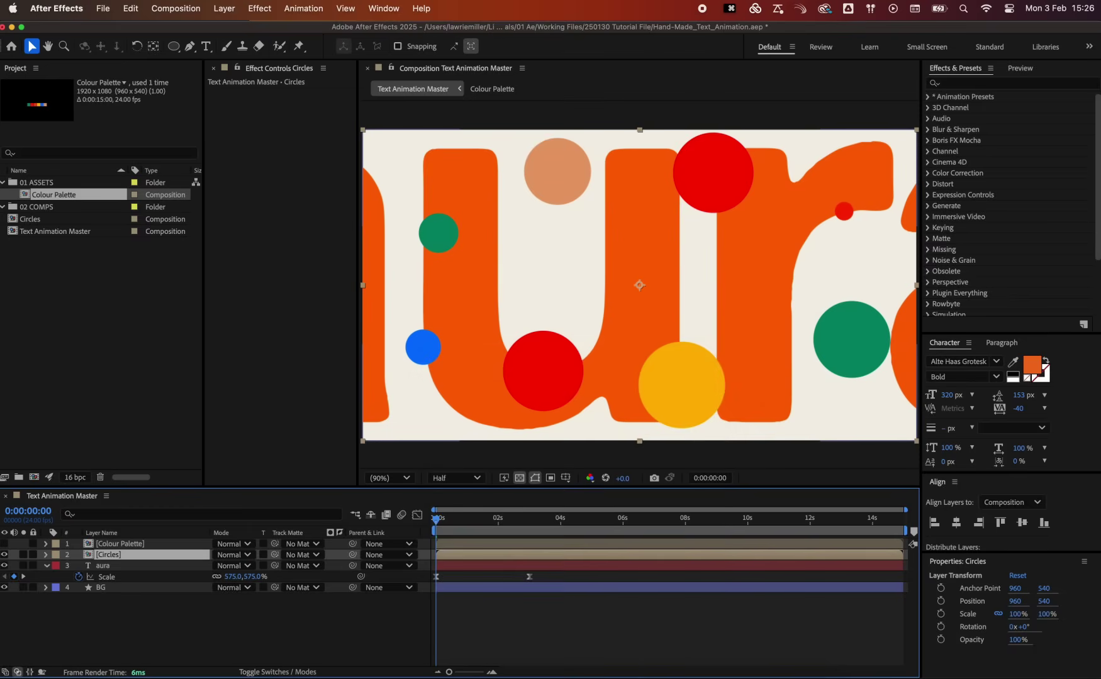
Copy the aura text layer and paste it above Circle 8 in the Circles composition
click(157, 566)
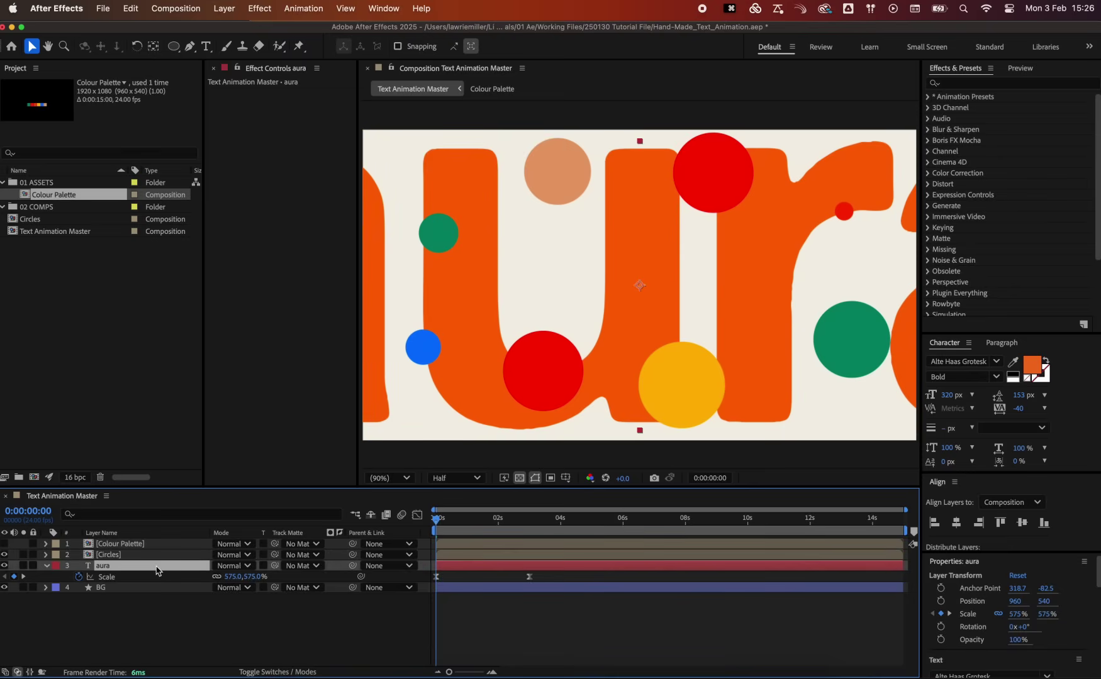
key(super+c)
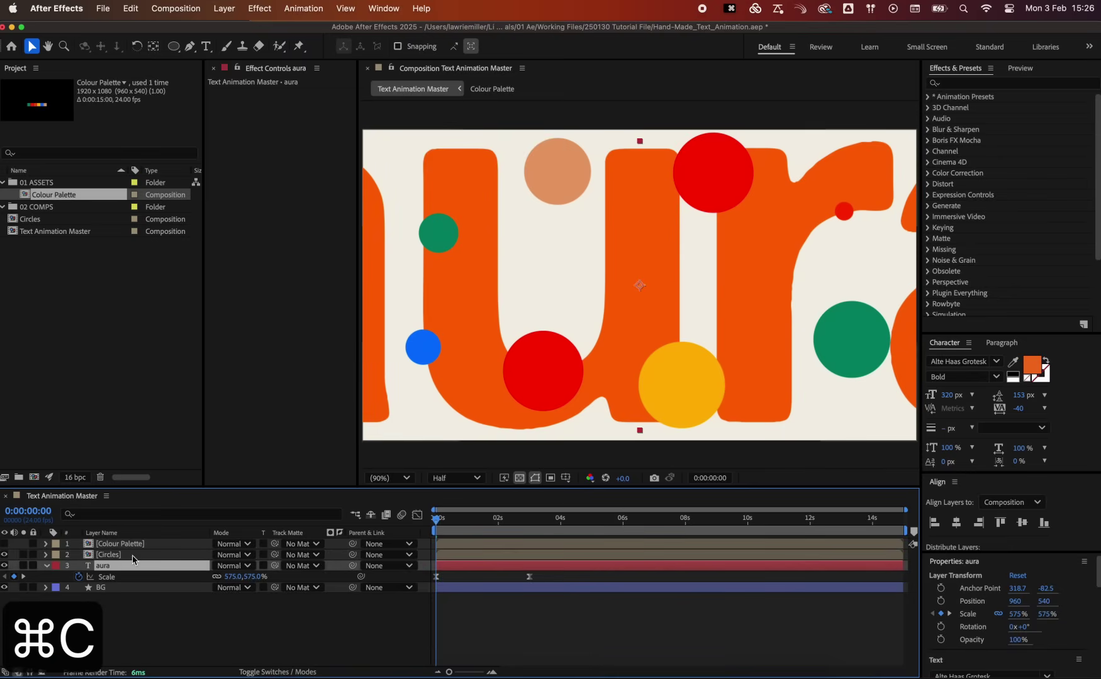
double_click(129, 555)
click(123, 546)
key(super+v)
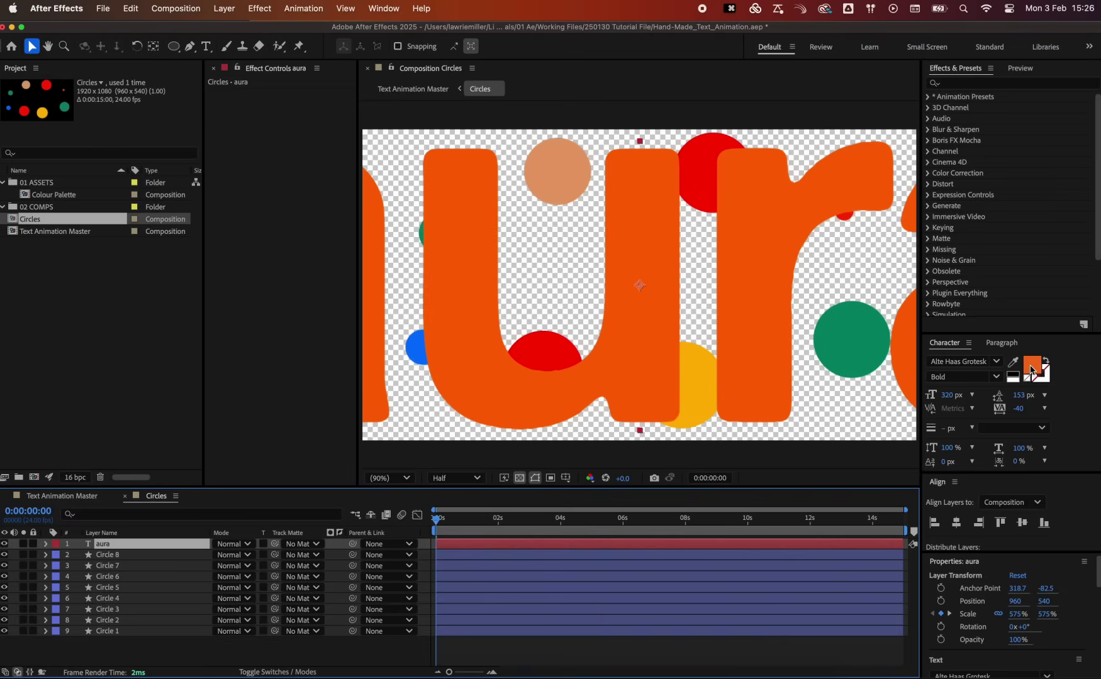
Set the pasted aura text's fill colour to black (000000) and make its layer a guide layer
click(1031, 371)
click(564, 631)
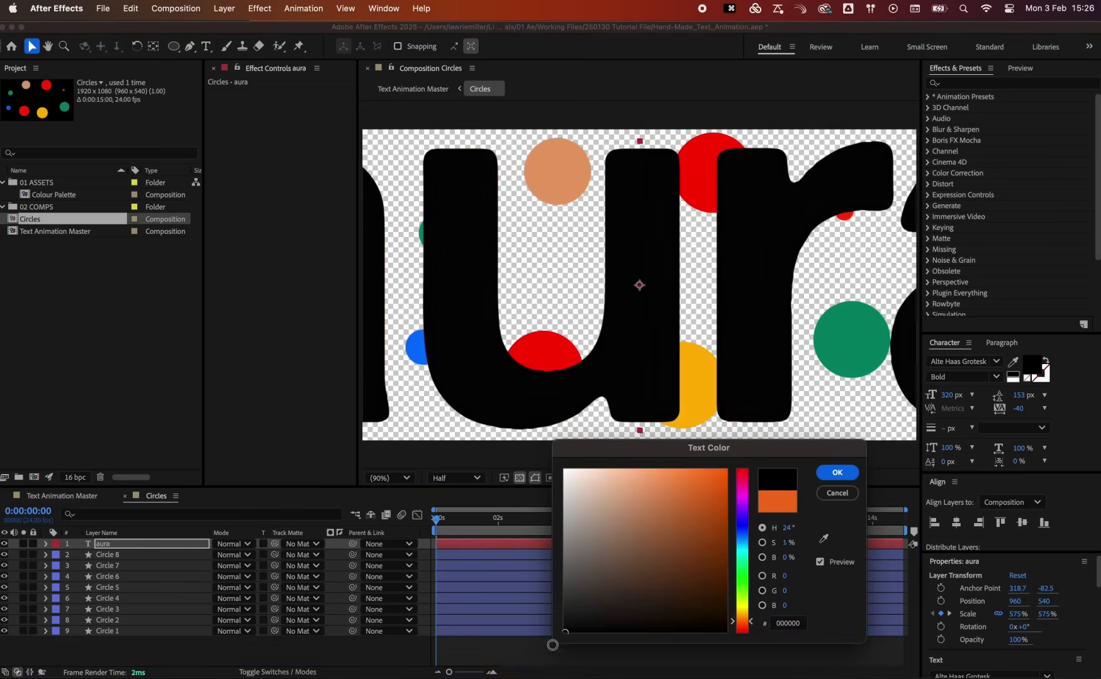
click(835, 472)
click(174, 547)
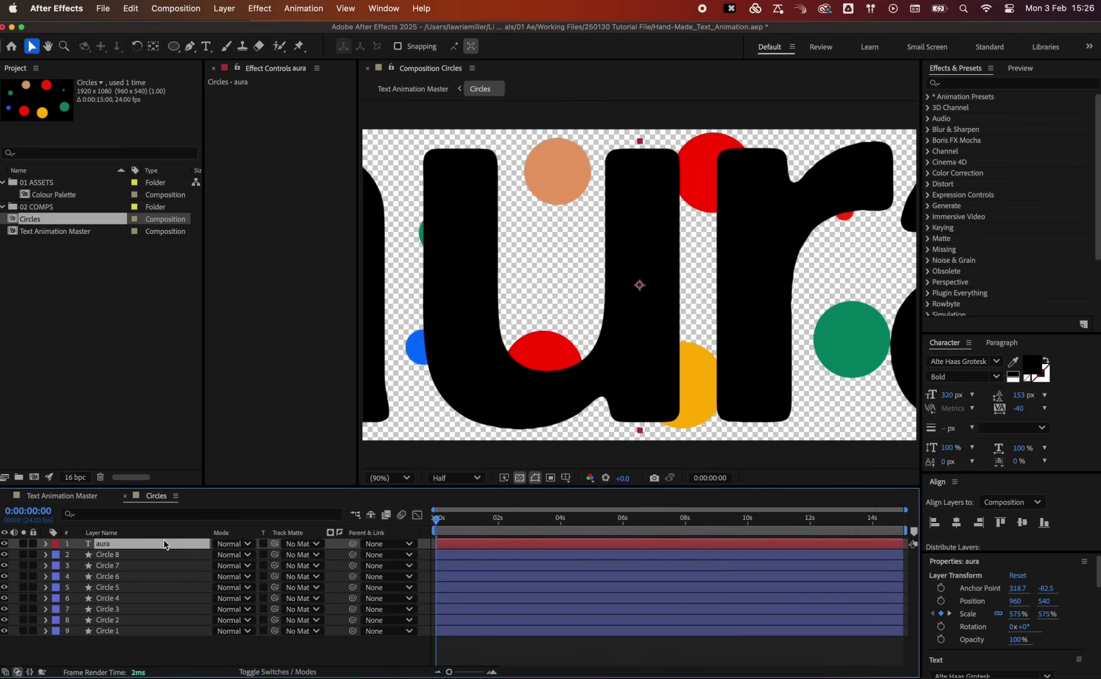
right_click(164, 545)
click(225, 395)
Reveal all circles' keyframes and, at 3 seconds, scale Circle 8 to 79% and move it to 1161.1, 540.2
click(450, 555)
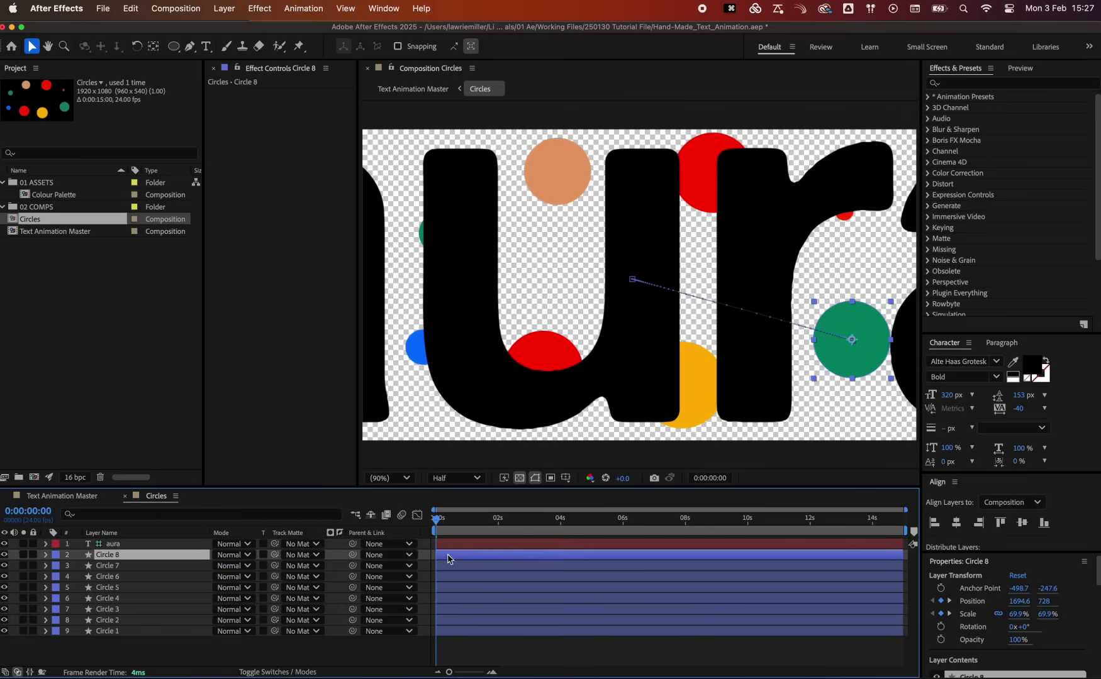
shift+click(451, 632)
key(u)
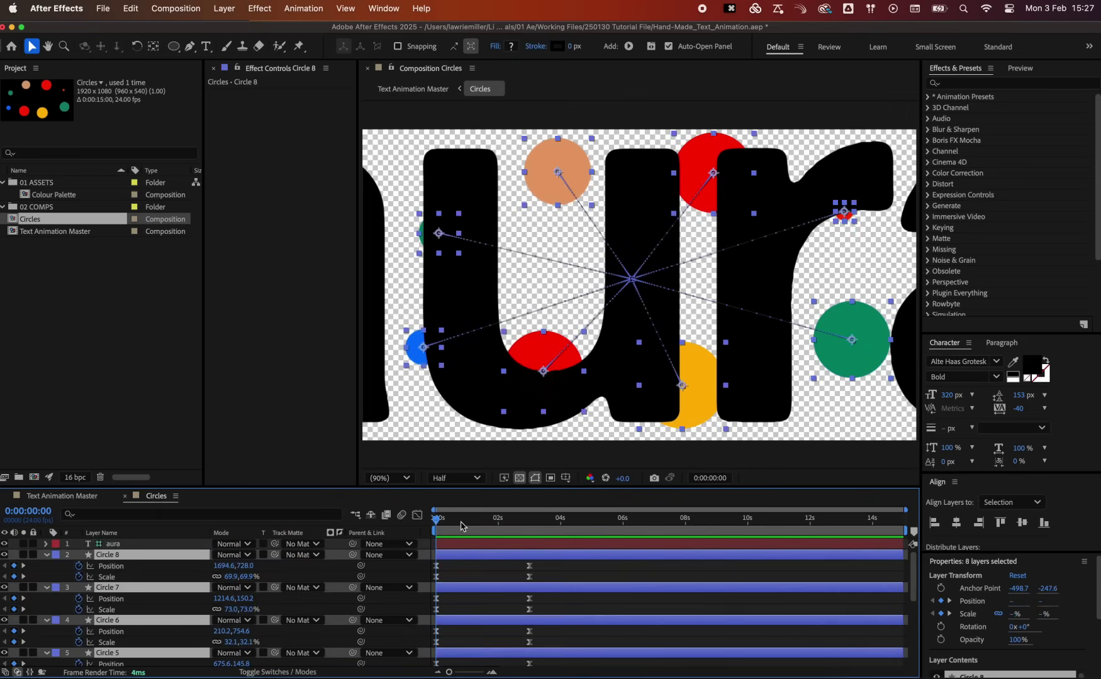
drag(462, 526, 521, 529)
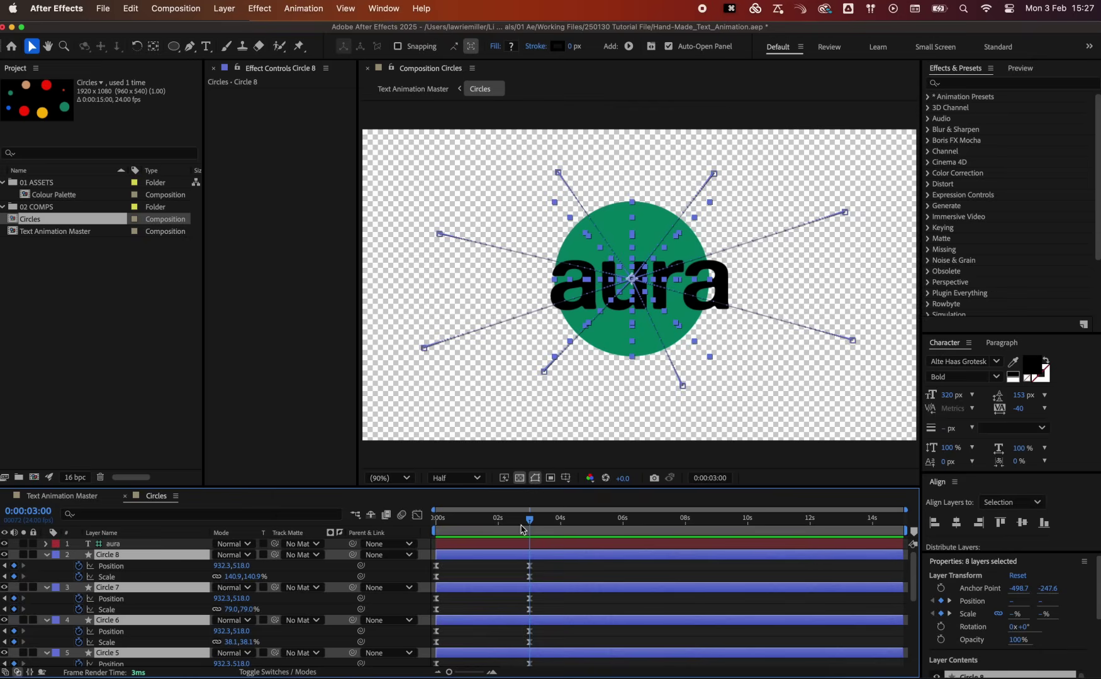
click(555, 558)
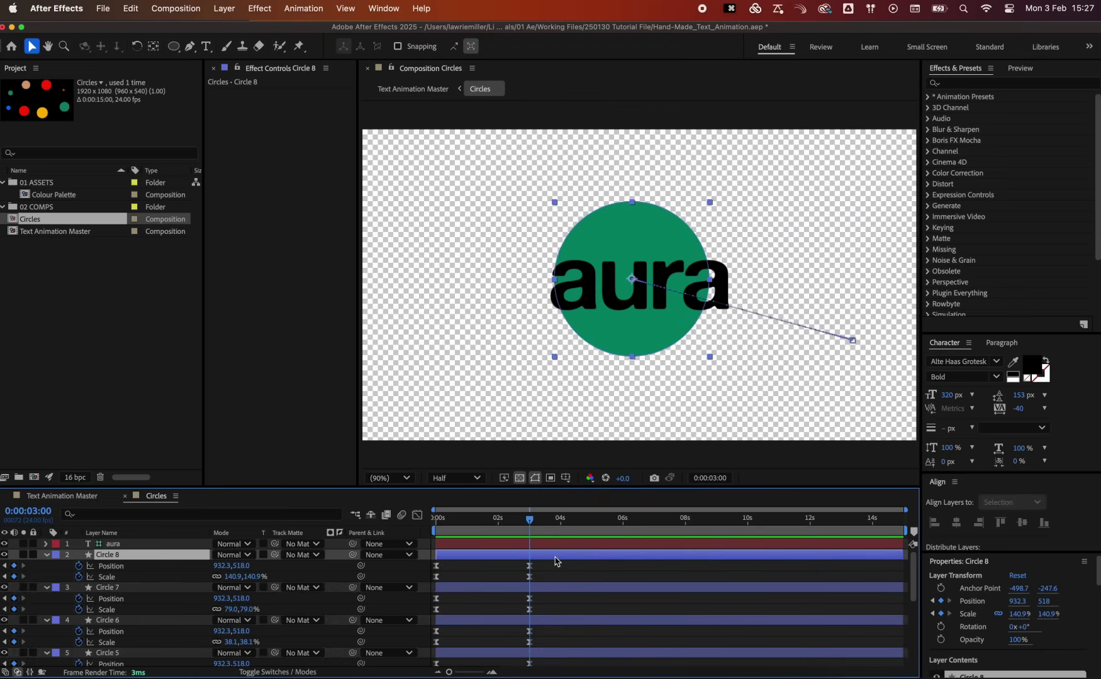
drag(709, 358, 715, 321)
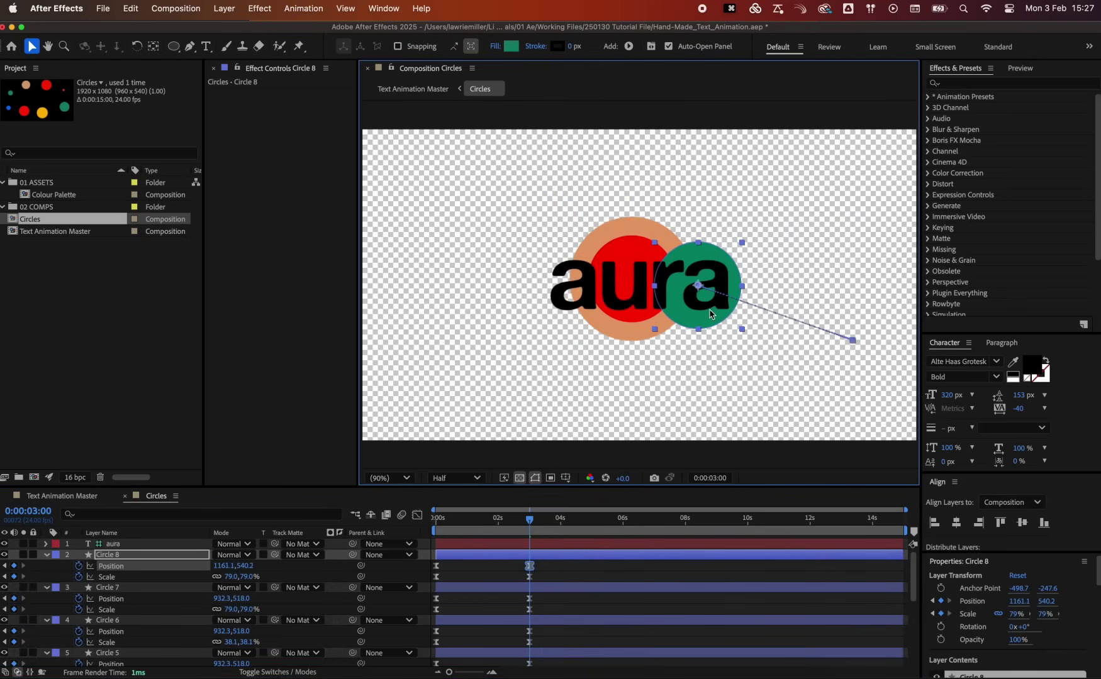
Scale the tan Circle 5 down to 88.3% at 3 seconds
click(626, 338)
click(700, 343)
click(645, 334)
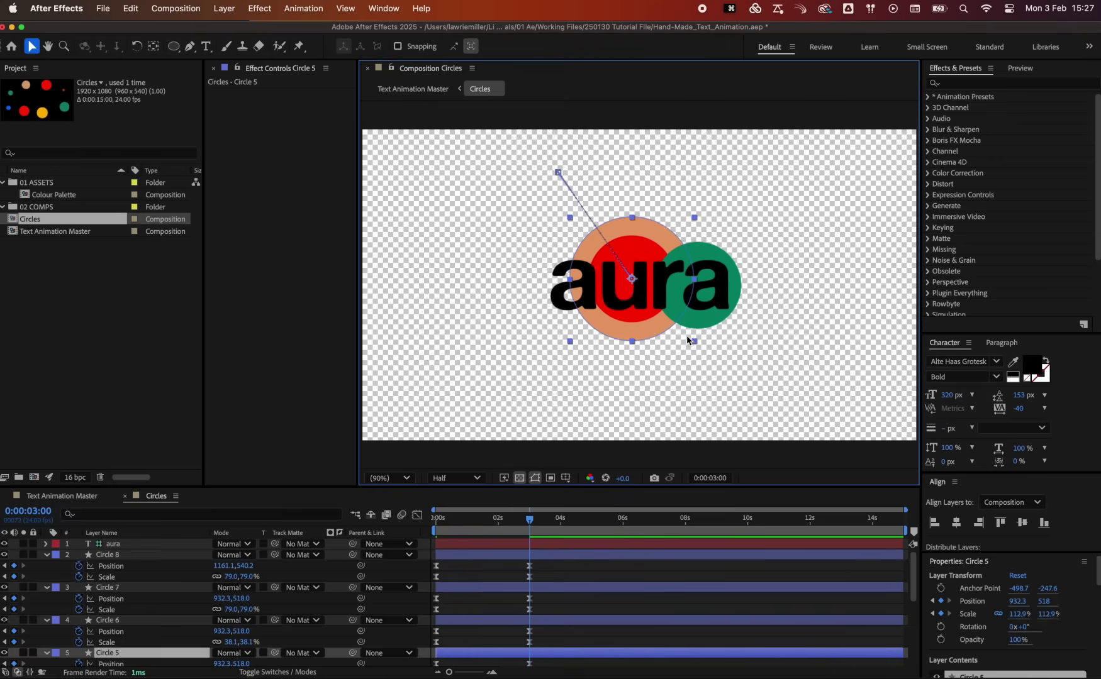
drag(693, 342, 680, 327)
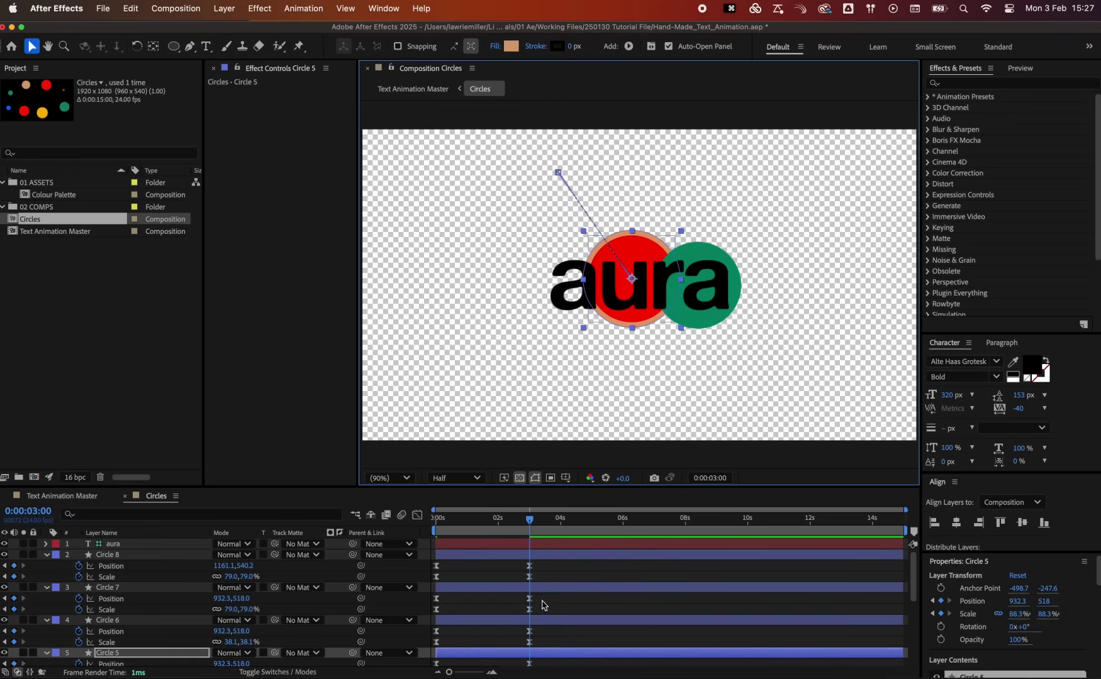
At 3 seconds, move Circle 4 to 761.1, 531.3 with 79% scale, and resize Circle 3 and place it at 818.9, 538
scroll(543, 602, down, 3)
click(553, 643)
drag(631, 283, 598, 285)
scroll(567, 623, down, 1)
click(559, 644)
drag(552, 238, 570, 257)
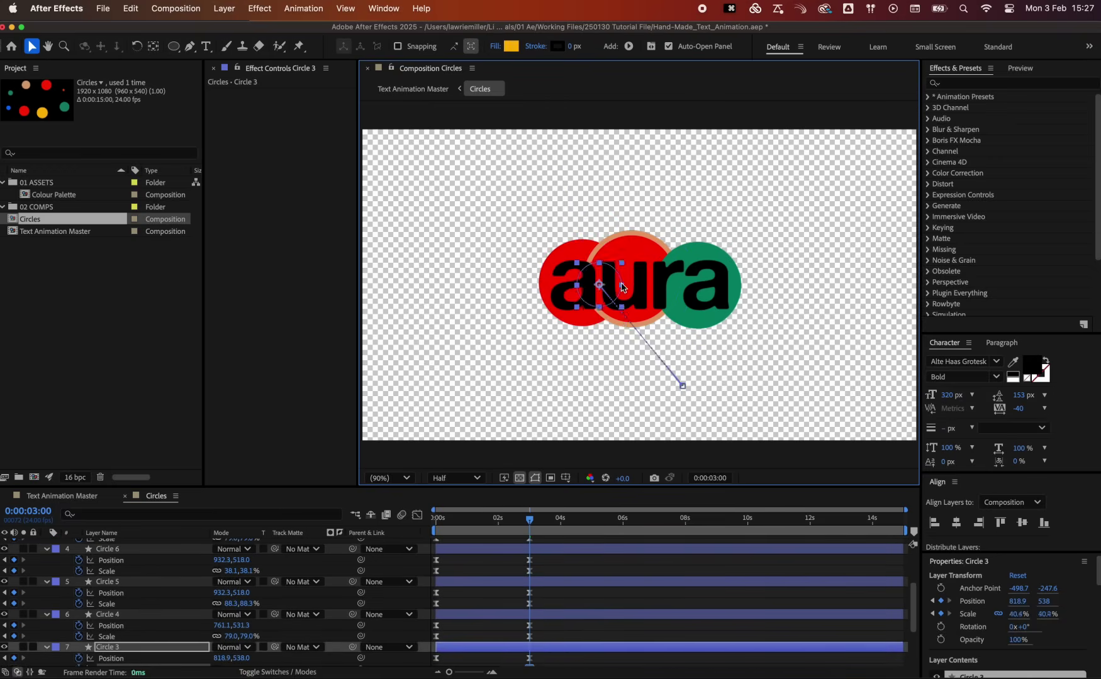
At 3 seconds, move Circle 5 to 1010, 535.8 and Circle 8 to 1141.1, 549.1, and scale Circle 7 to 45.1%
scroll(543, 615, down, 2)
click(543, 606)
mouse_move(667, 315)
mouse_down()
mouse_move(657, 304)
mouse_move(669, 316)
mouse_up()
key(super+Down)
key(super+Down)
key(super+Down)
key(super+Down)
click(656, 246)
drag(647, 250, 712, 256)
Move Circle 6 to 827.8, 535.8 at 3 seconds and place its layer above Circle 7
click(544, 585)
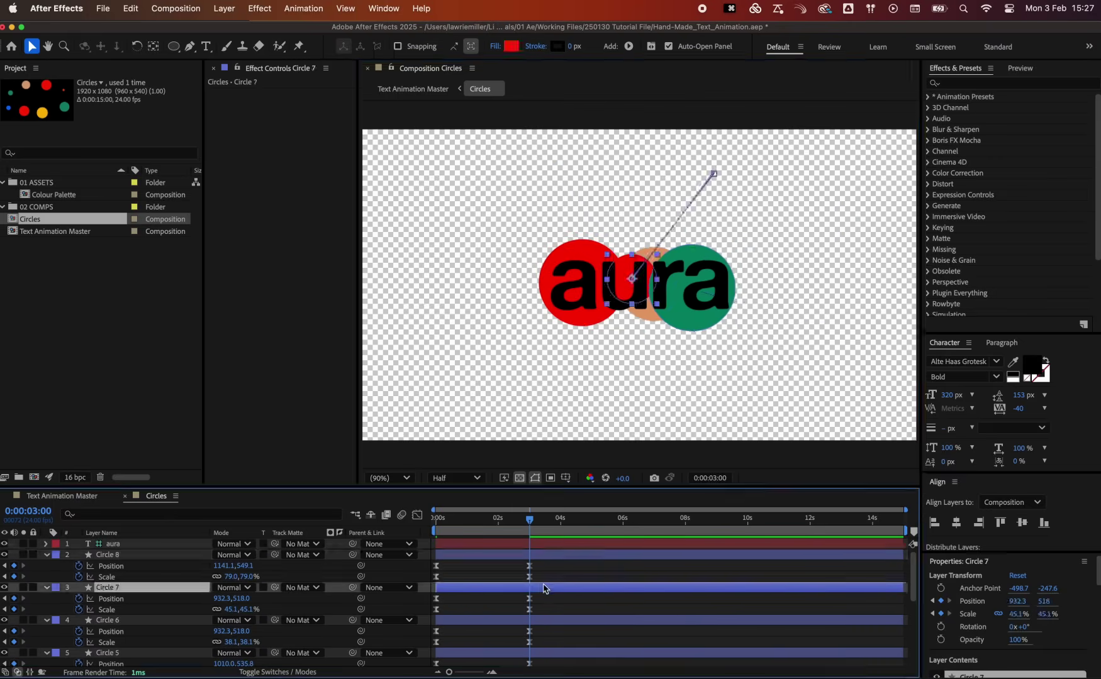
key(super+Down)
key(super+Down)
key(super+Up)
drag(639, 292, 608, 296)
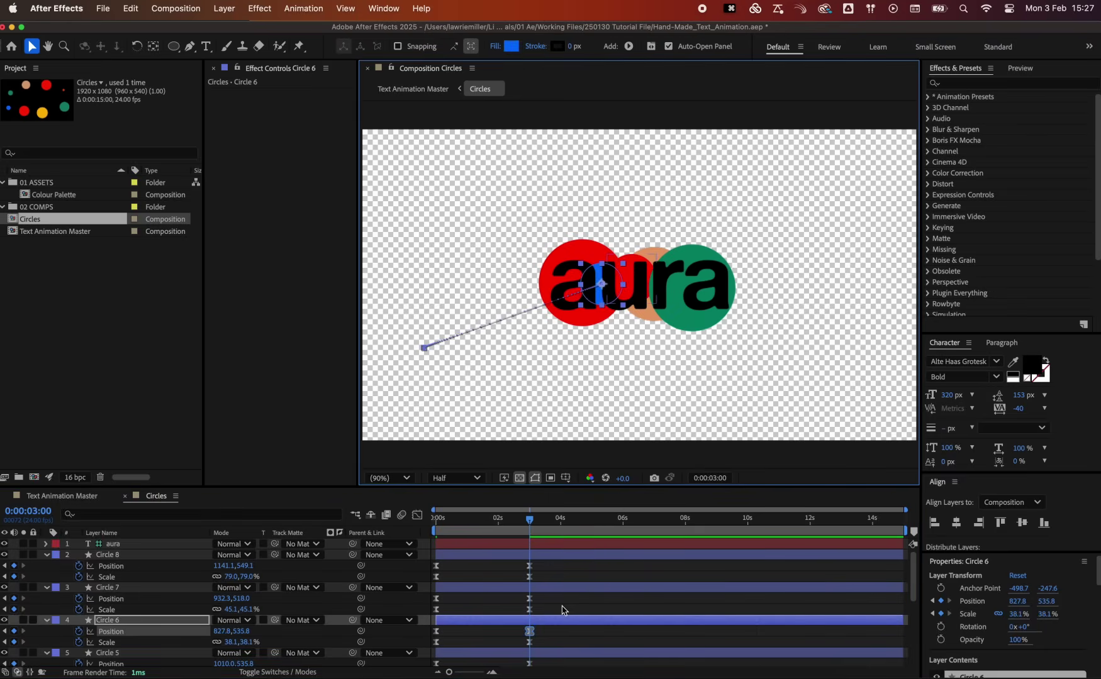
drag(120, 620, 114, 578)
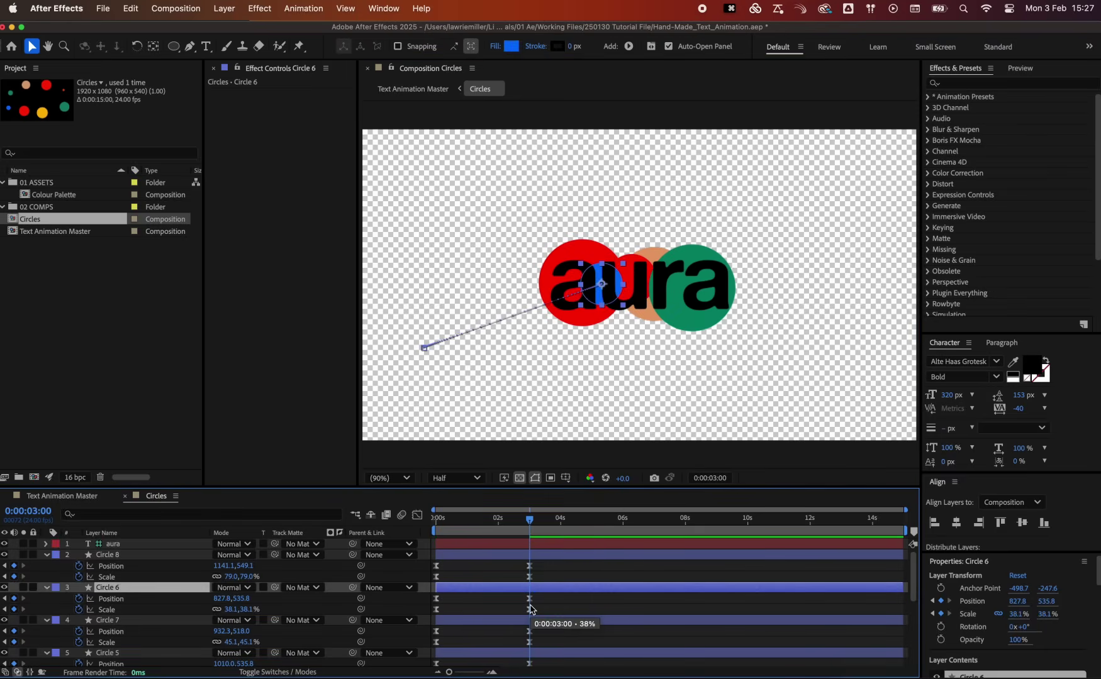
Select all eight circle layers and add a new null object above them, below the aura text
click(530, 557)
scroll(534, 574, down, 5)
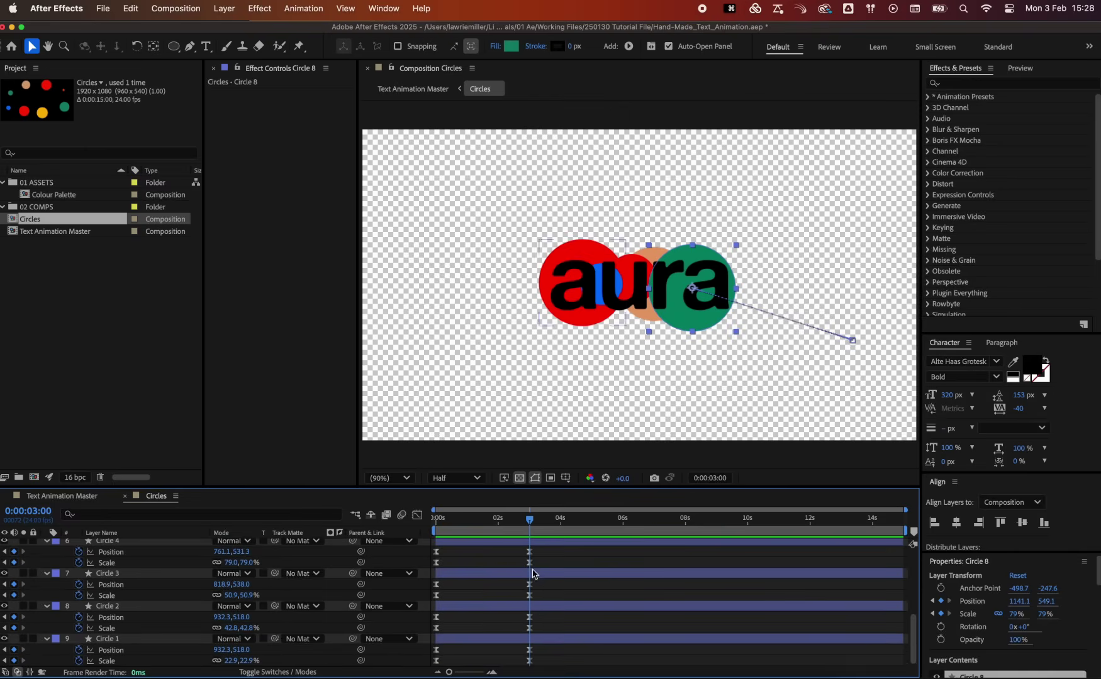
shift+click(539, 639)
scroll(535, 607, up, 5)
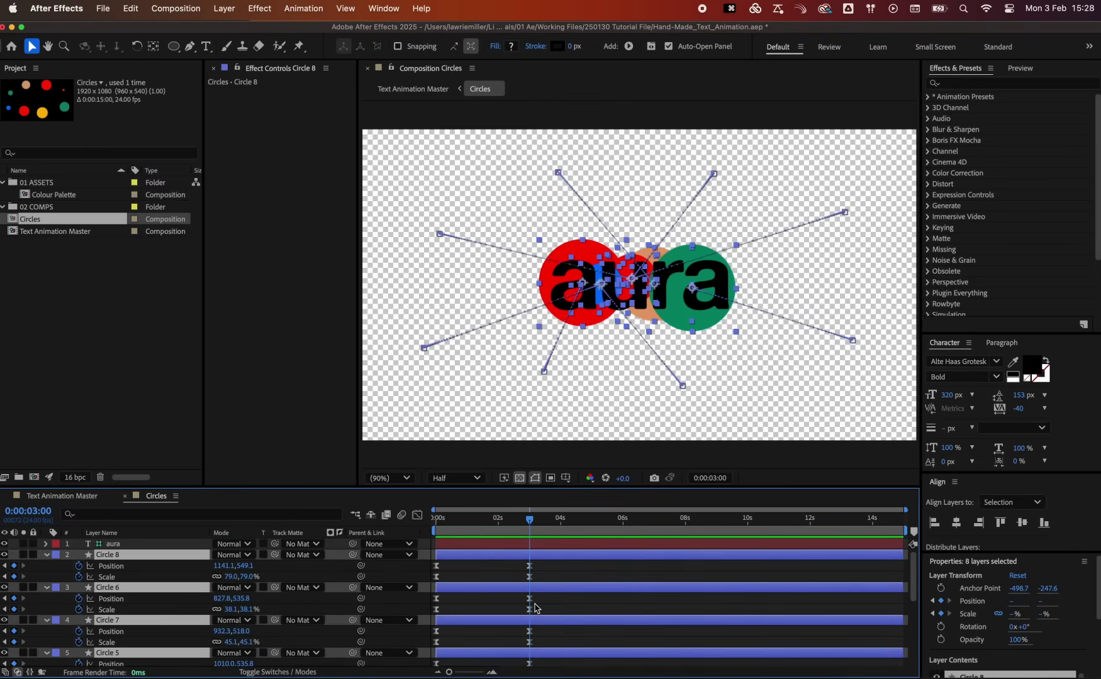
click(224, 9)
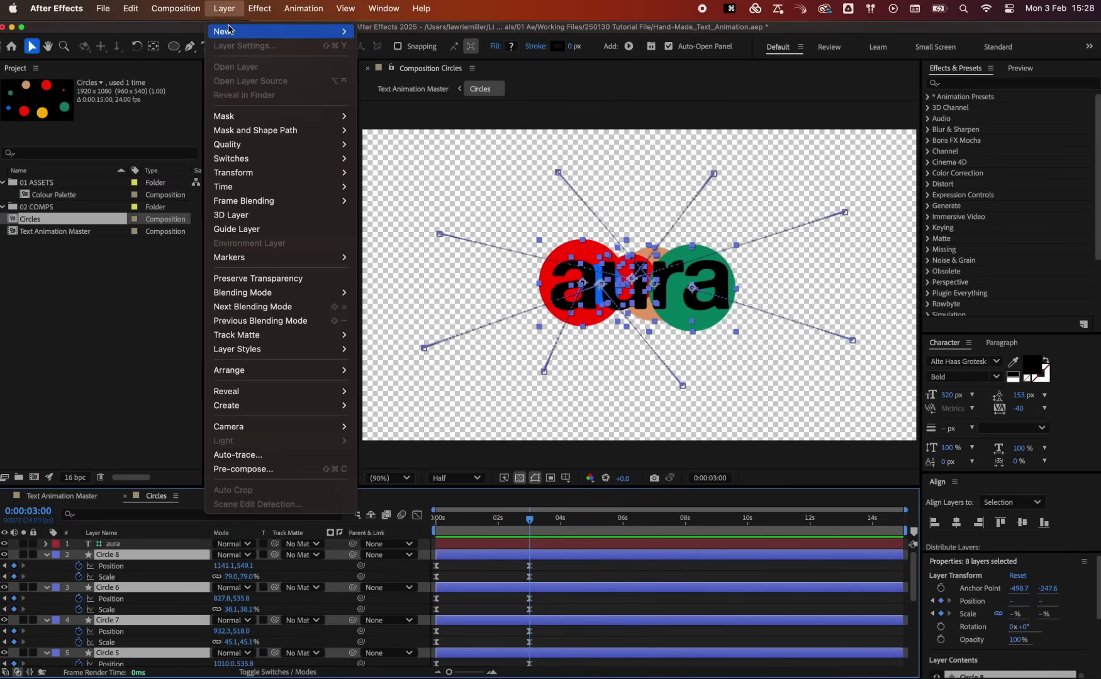
mouse_move(308, 31)
click(424, 88)
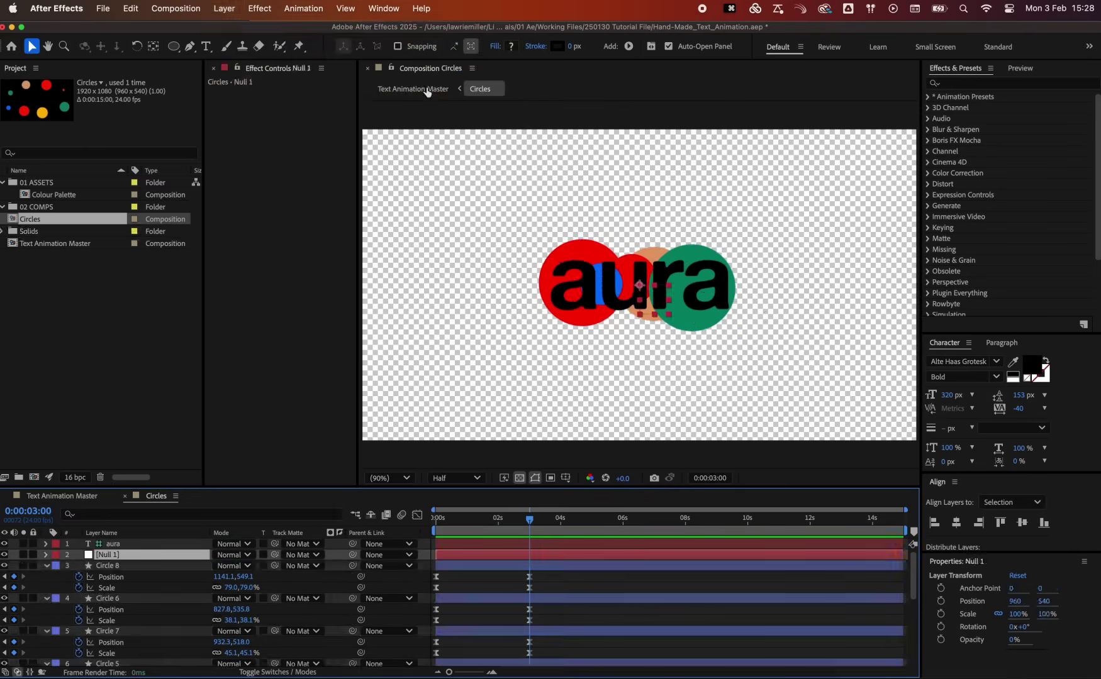
Parent all the layers from Circle 8 to Circle 1 to Null 1
click(153, 569)
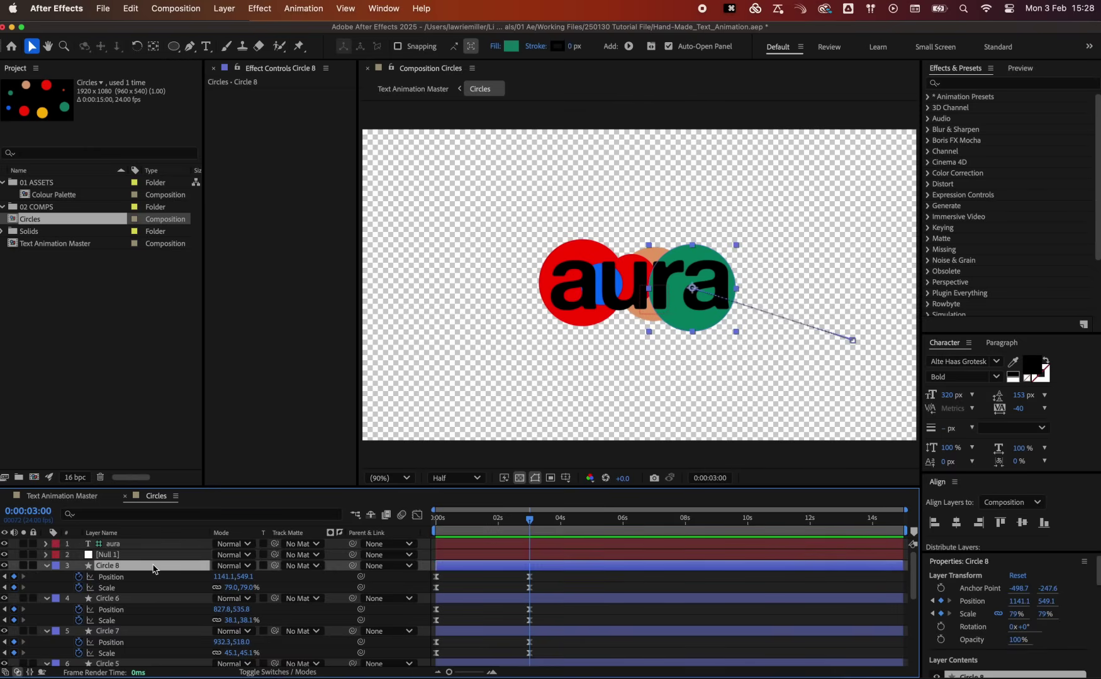
scroll(153, 569, down, 5)
shift+click(132, 640)
scroll(218, 593, up, 5)
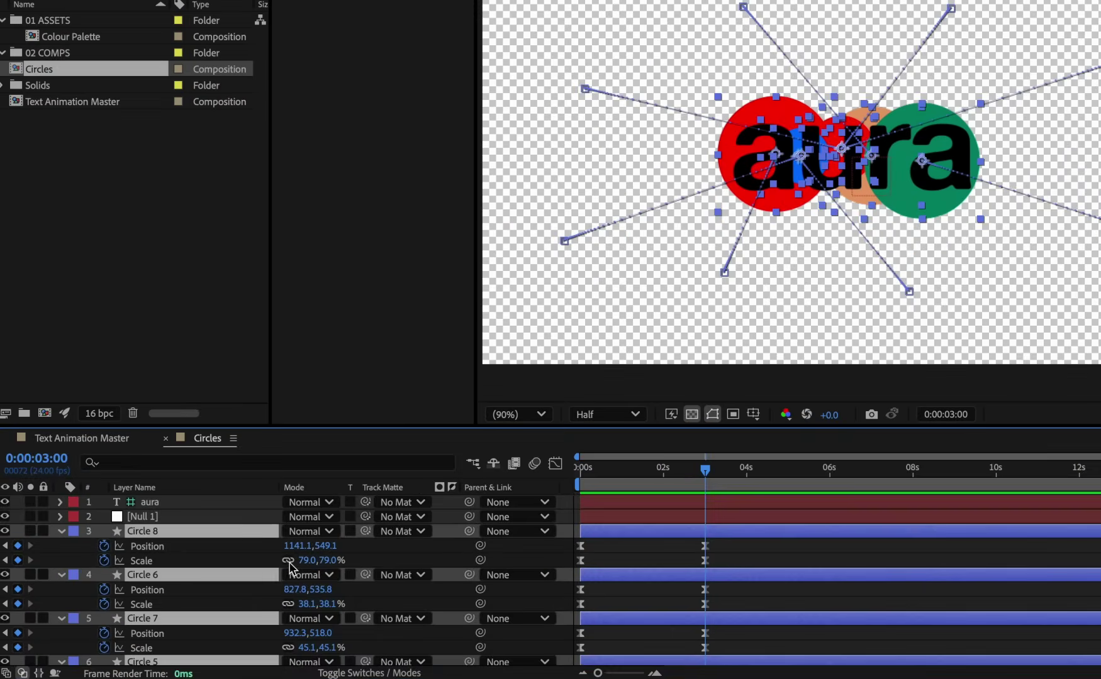
drag(469, 531, 208, 516)
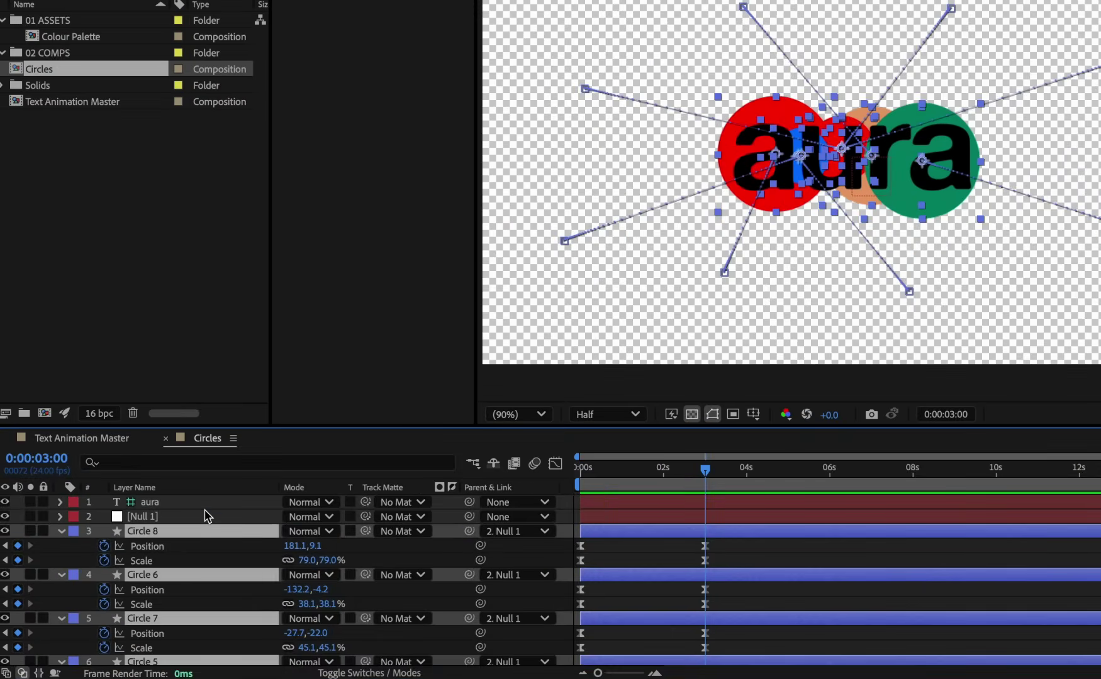
Keyframe Null 1's Rotation at 0° at 3 seconds and set it to -90° at 0 seconds
click(208, 515)
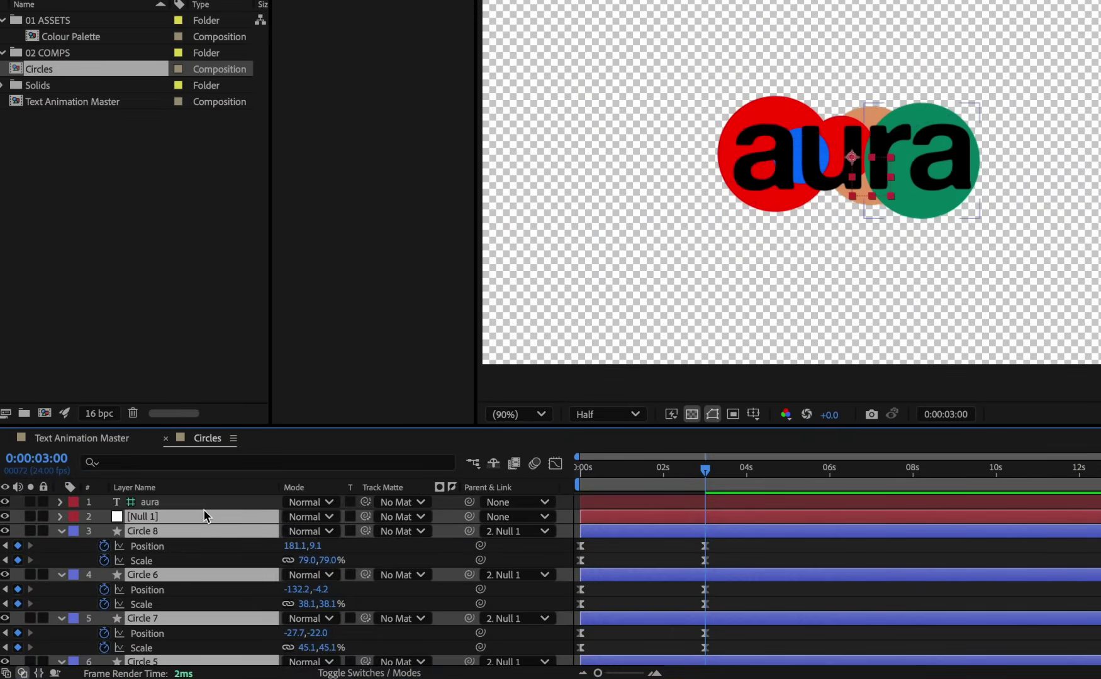
key(r)
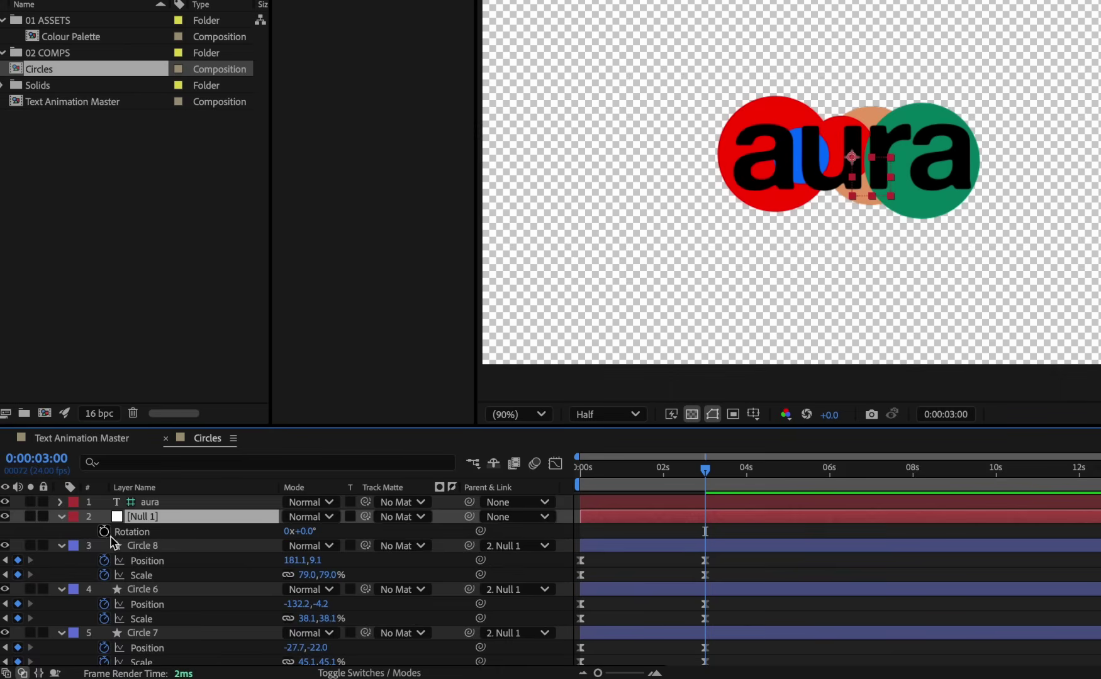
click(104, 532)
drag(666, 490, 575, 471)
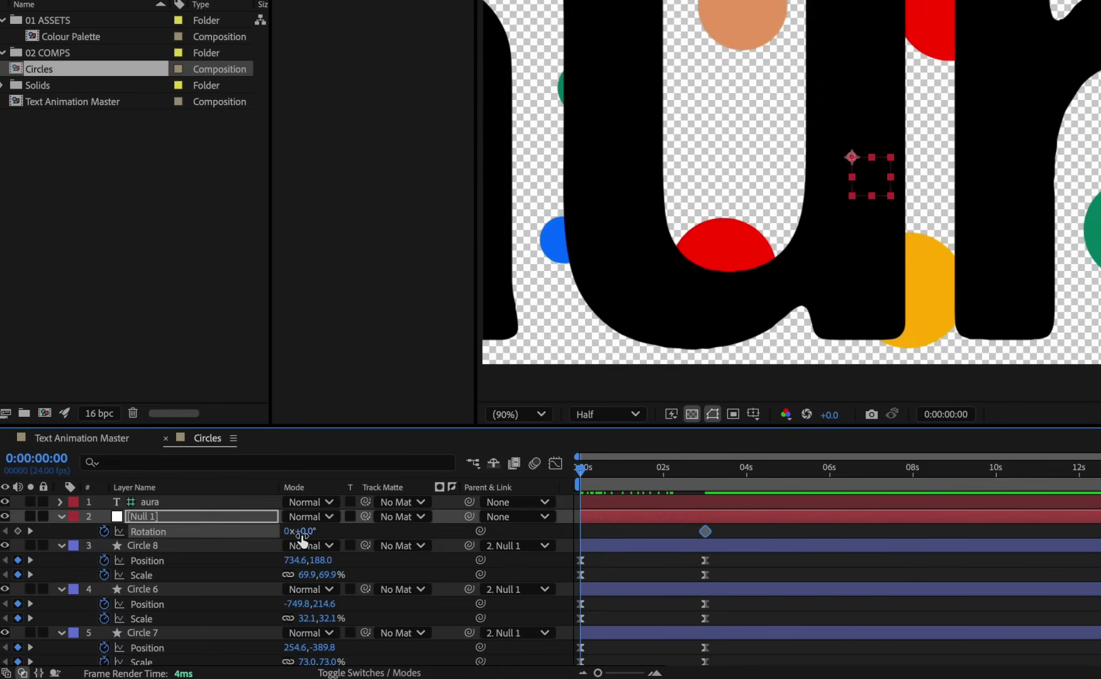
drag(296, 532, 239, 529)
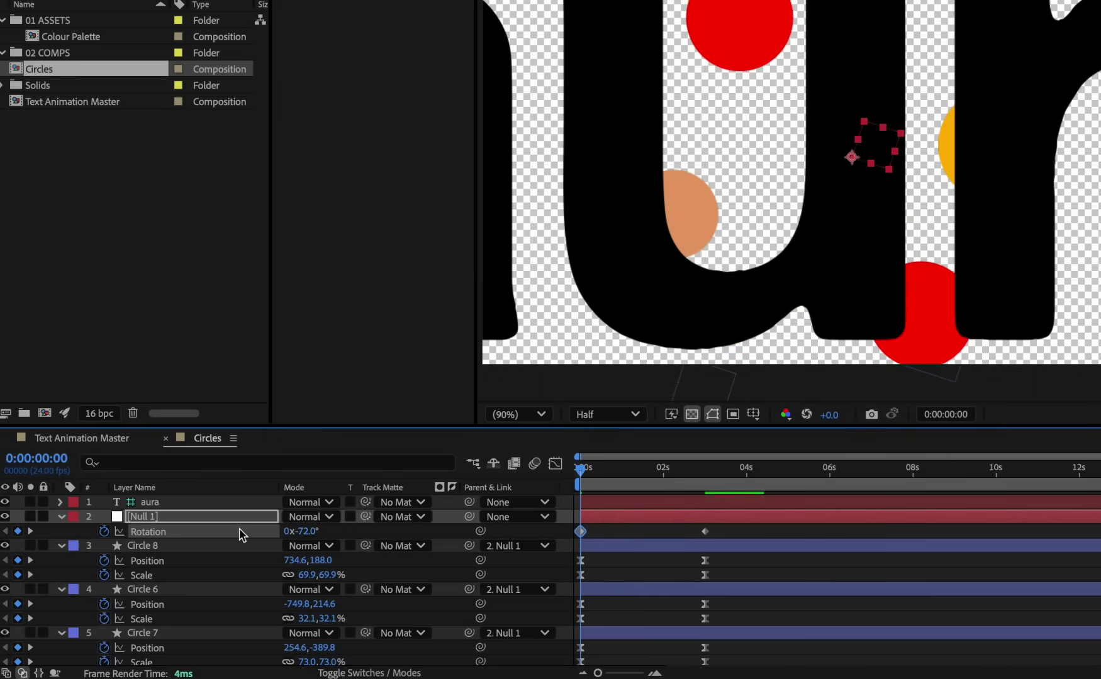
click(305, 532)
key(Return)
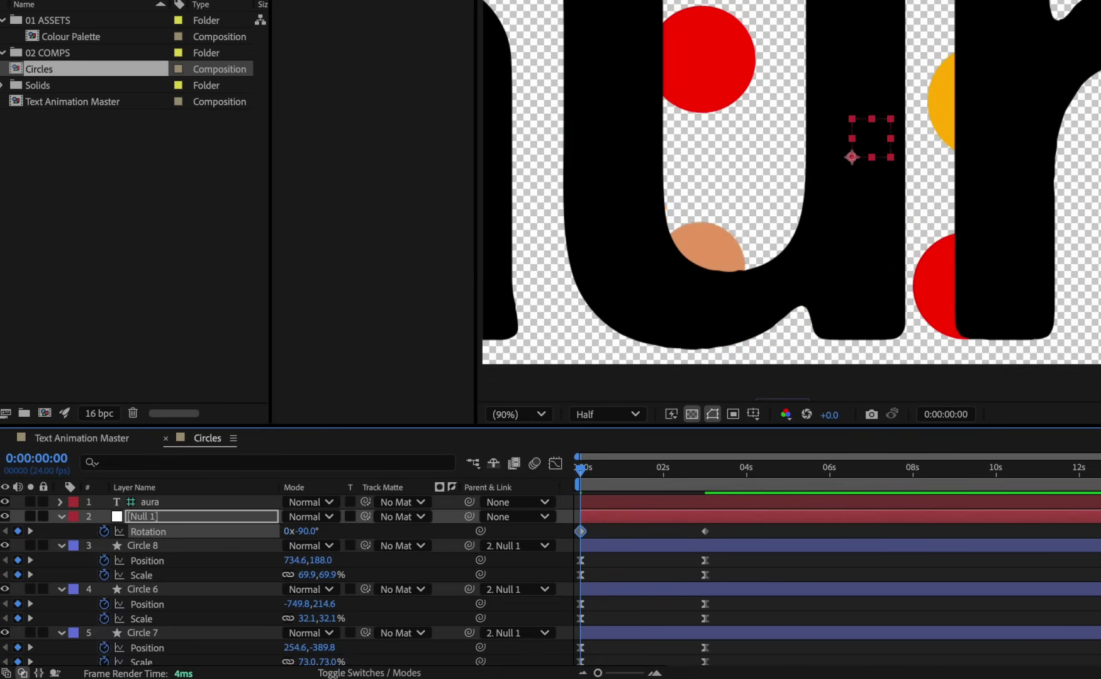
Apply Easy Ease to both Rotation keyframes of Null 1 and set their incoming and outgoing influence to 80%
click(705, 532)
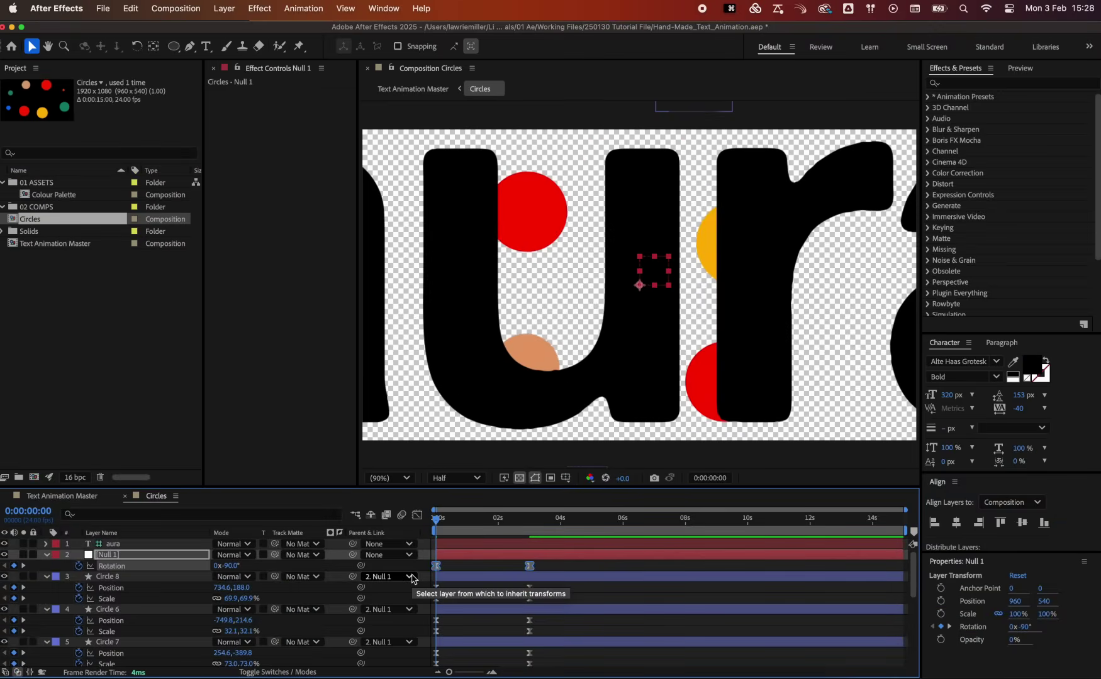
click(417, 515)
drag(570, 617, 432, 647)
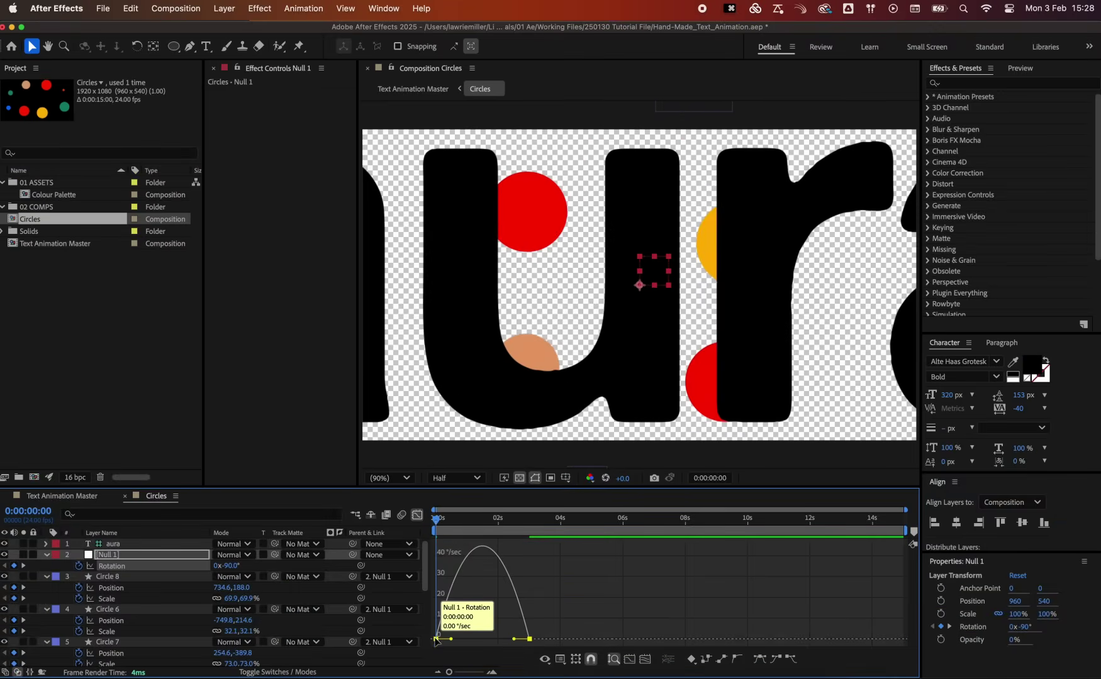
key(super+shift+k)
click(444, 363)
text(80)
key(Tab)
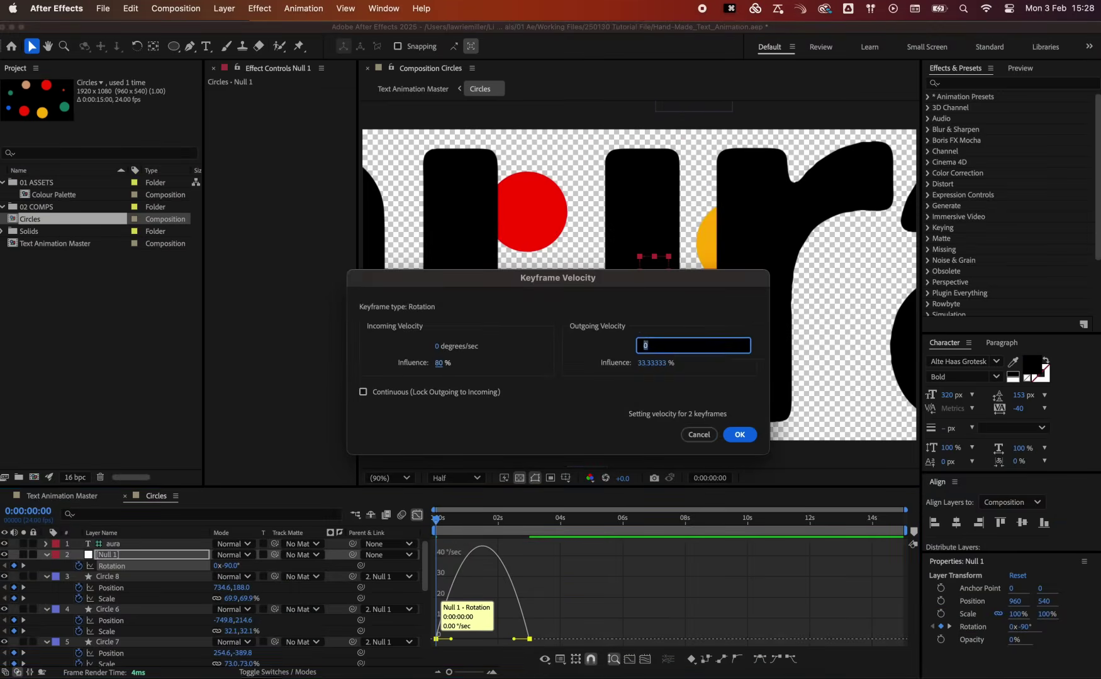
key(Tab)
text(80)
key(Return)
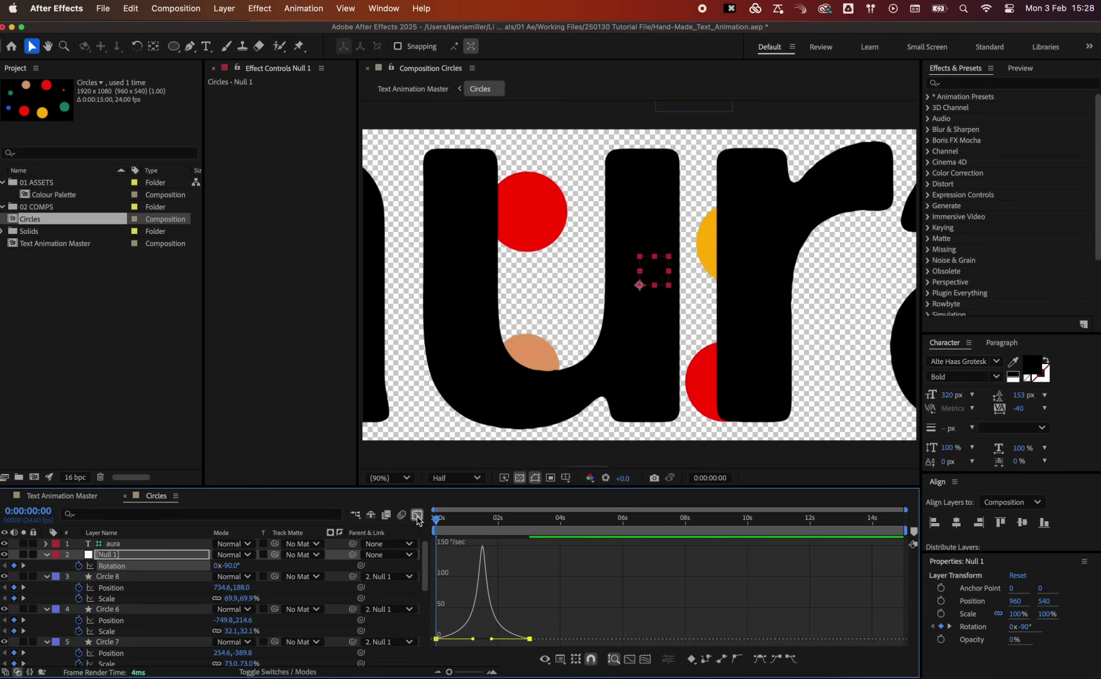
click(417, 515)
Preview the rotating circles animation in the Circles composition from 0 seconds
key(space)
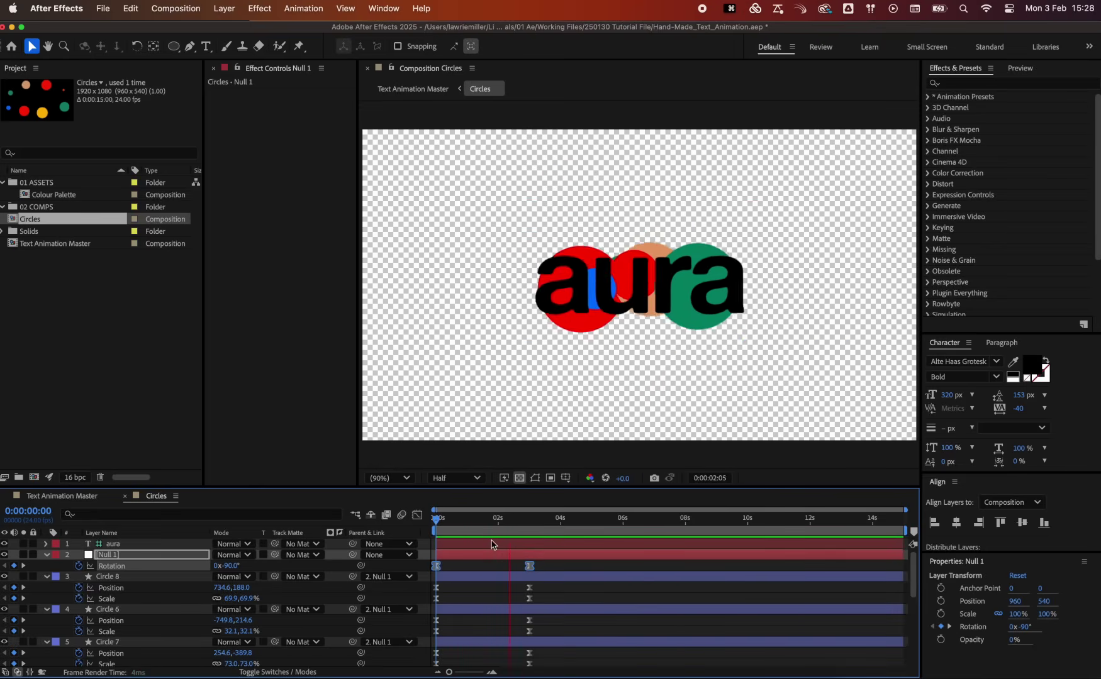
key(space)
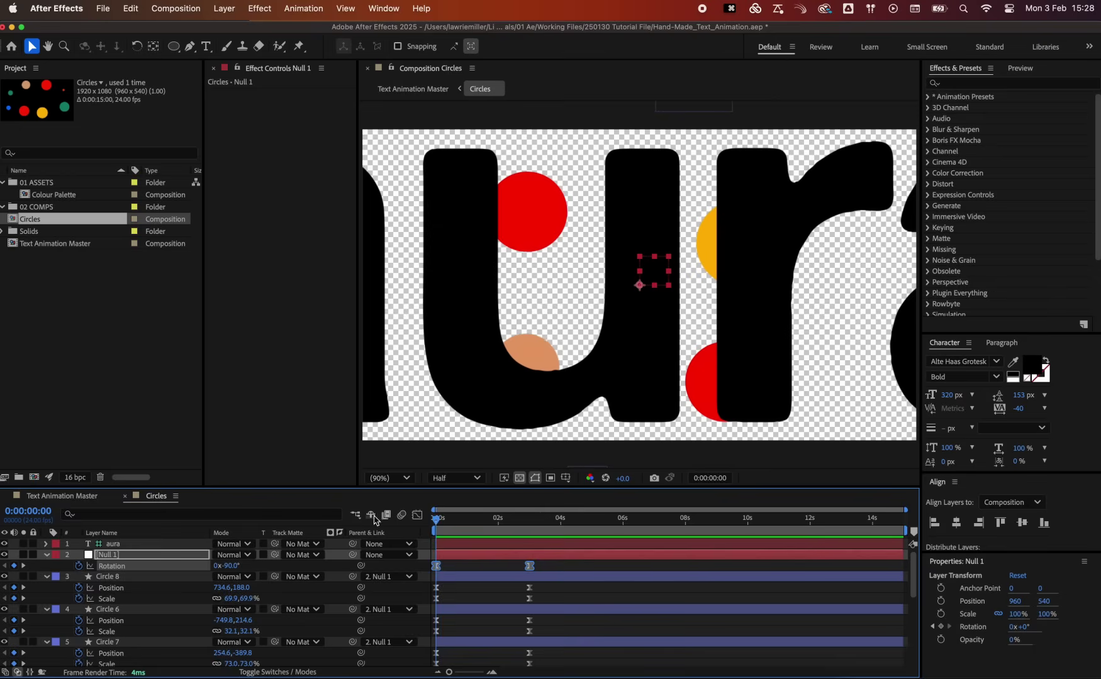
click(470, 577)
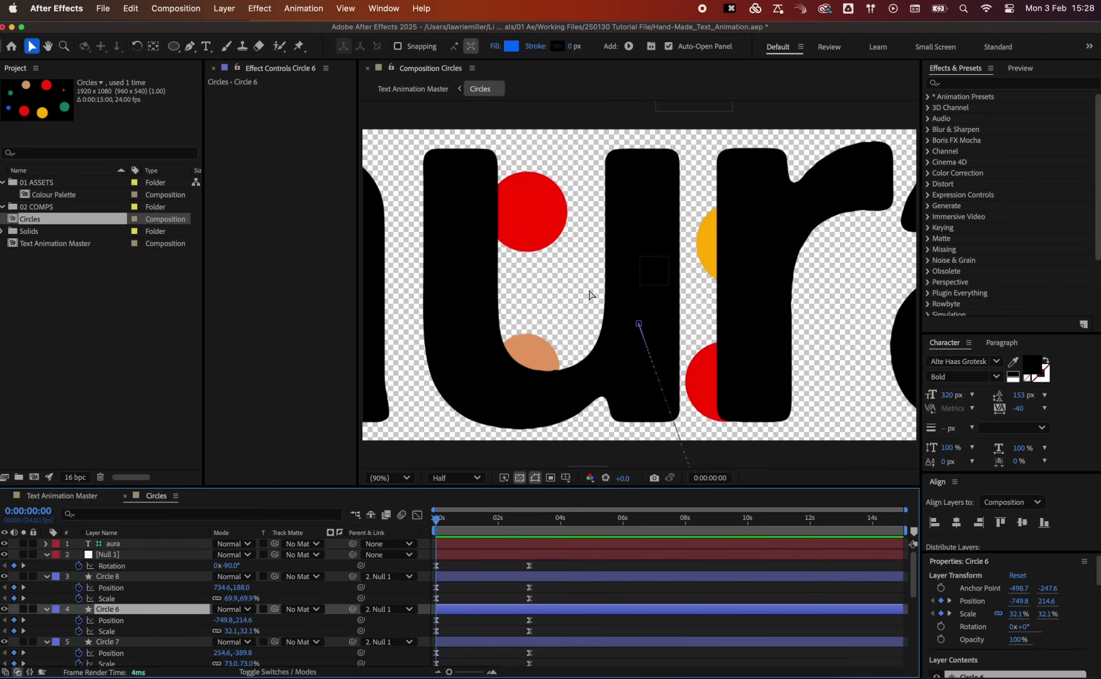
At 0 seconds, move Circle 7 outward to position 239.1, -1105.4 and Circle 5 to -571.1, -767.6
key(super+Down)
drag(544, 230, 333, 235)
scroll(547, 629, down, 3)
drag(544, 374, 432, 471)
scroll(553, 629, down, 3)
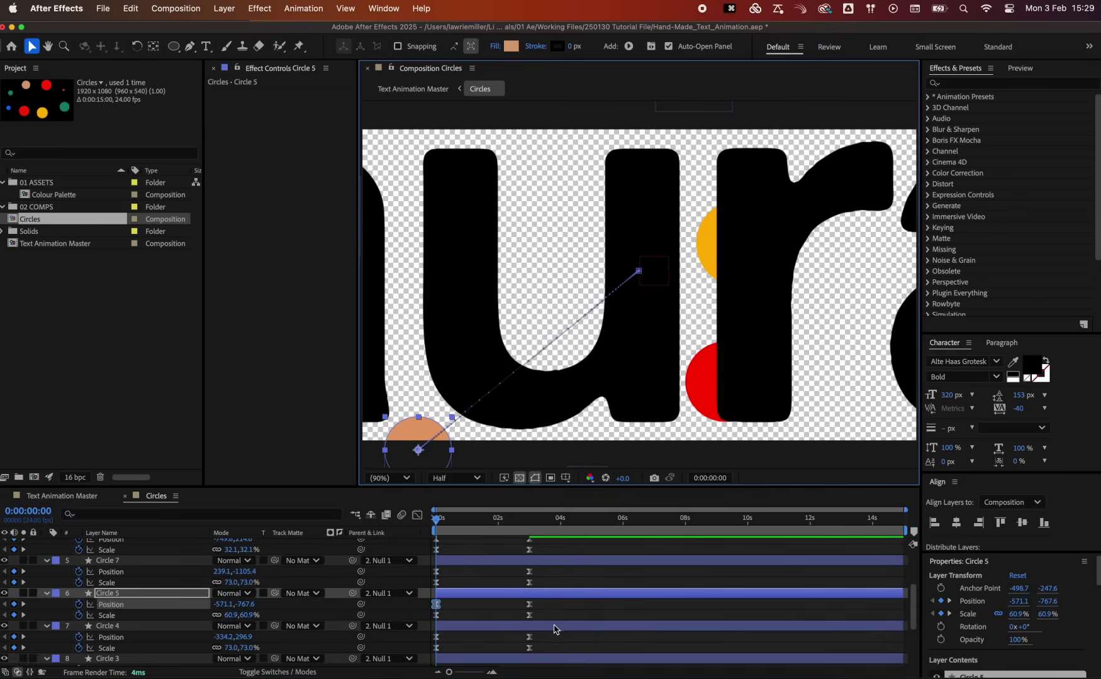
At 0 seconds, move Circle 4 outward to position -627.6, 283.5 and Circle 3 to -0.9, 714.6
click(556, 628)
drag(750, 394, 747, 478)
click(538, 658)
scroll(554, 605, down, 3)
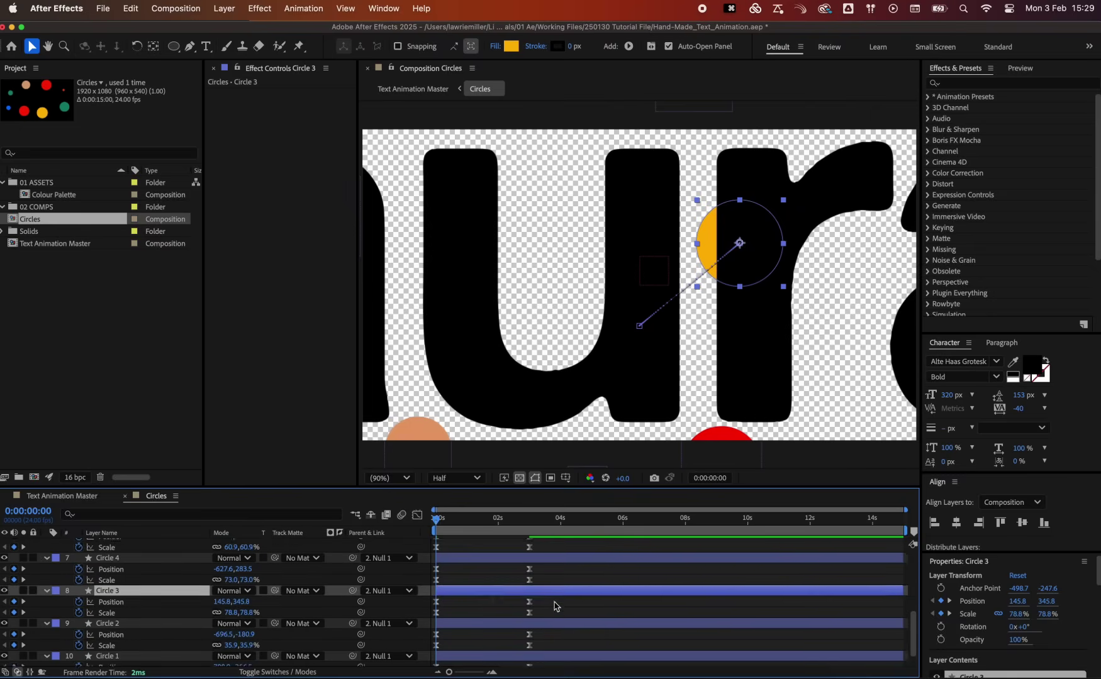
drag(709, 251, 816, 292)
scroll(549, 598, down, 1)
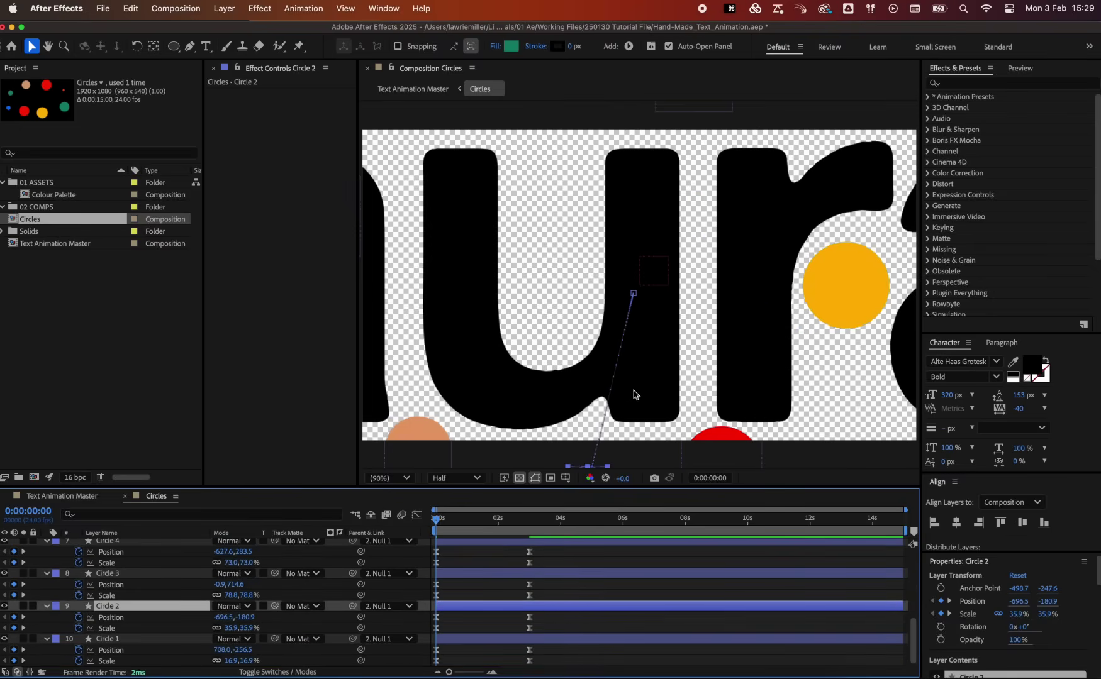
Collapse the keyframed properties of all layers in the Circles composition and clear the selection
key(super+a)
scroll(515, 584, up, 5)
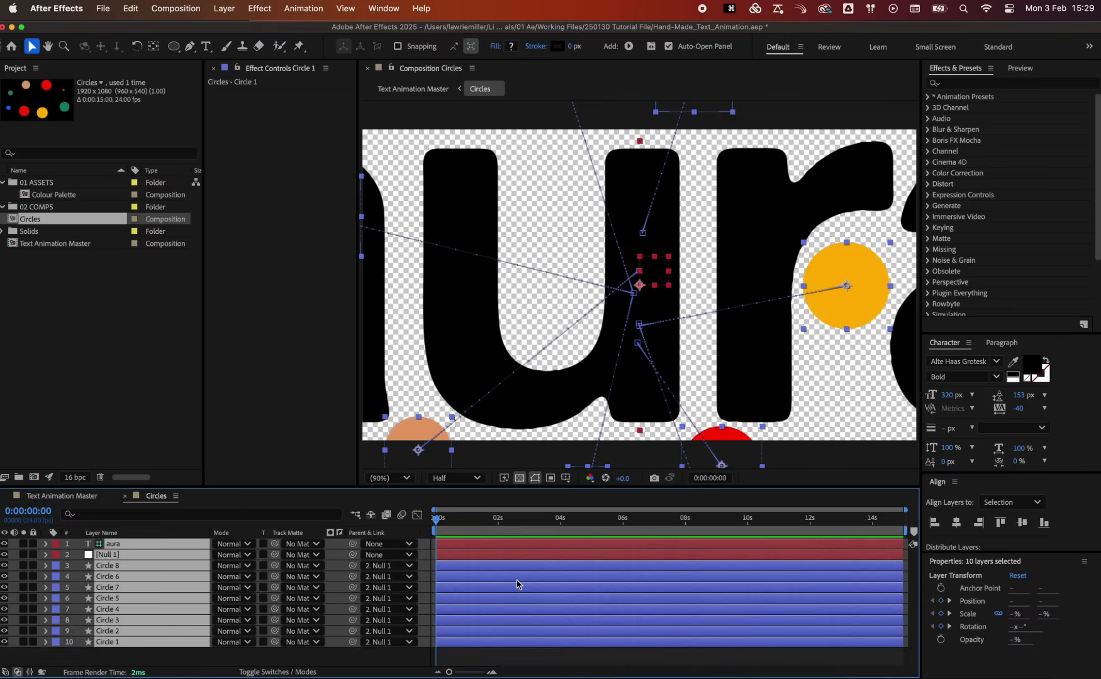
key(F2)
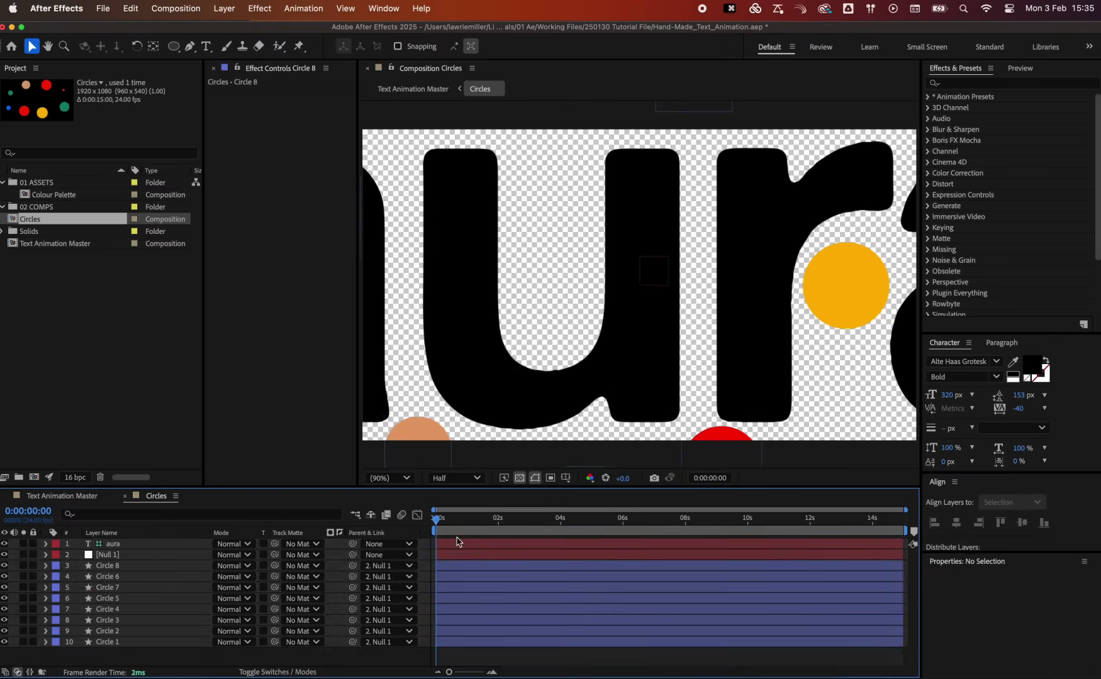
Solo Circle 8 at 0:00:01:16 and apply the Roughen Edges effect to it
drag(440, 523, 490, 523)
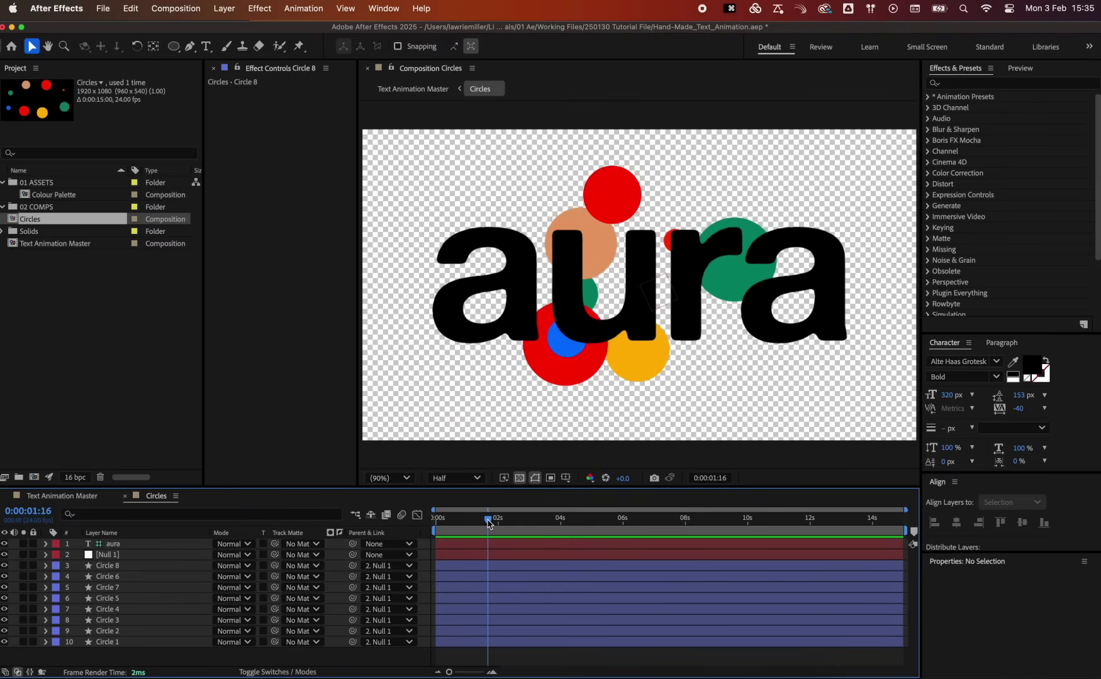
click(489, 568)
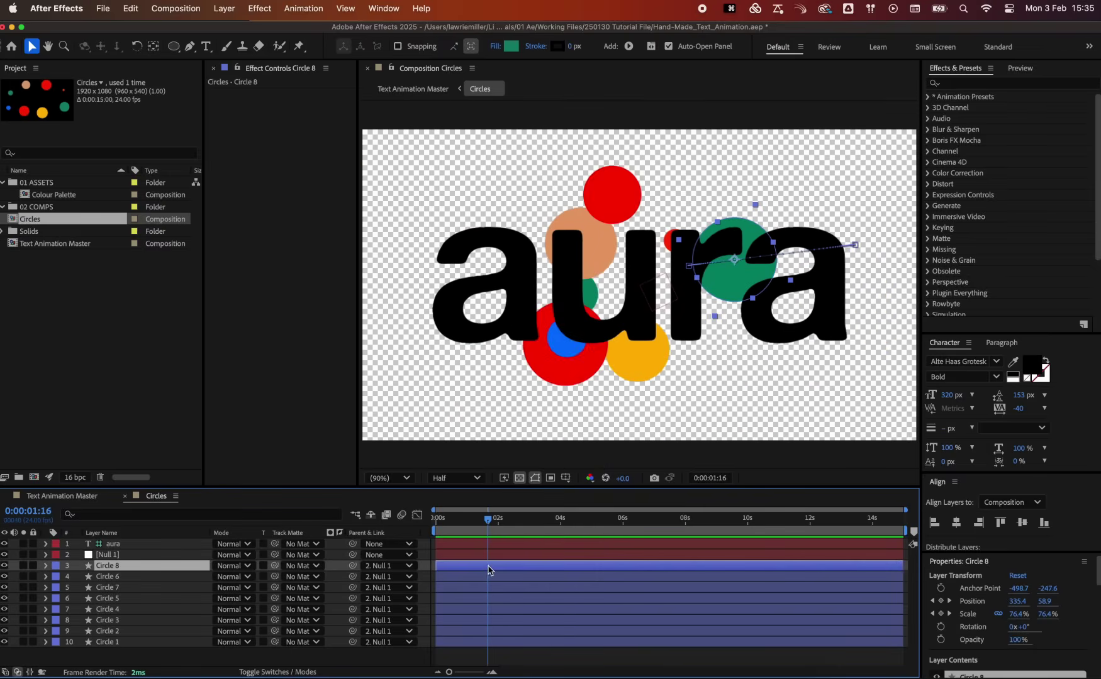
click(23, 565)
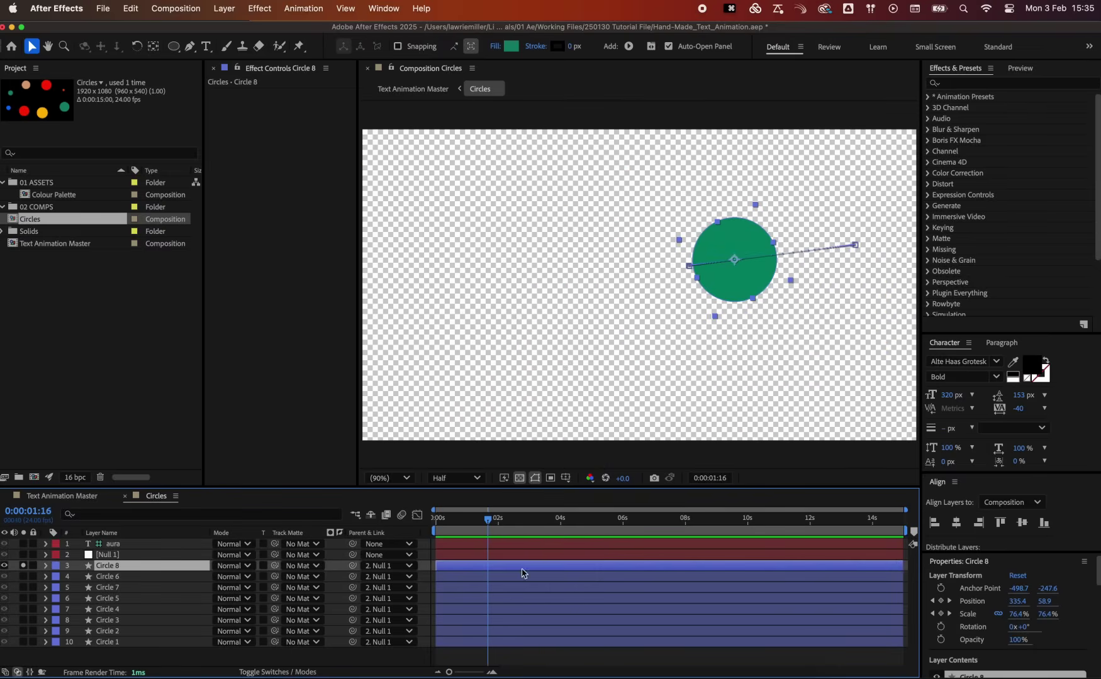
click(1002, 84)
text(rough)
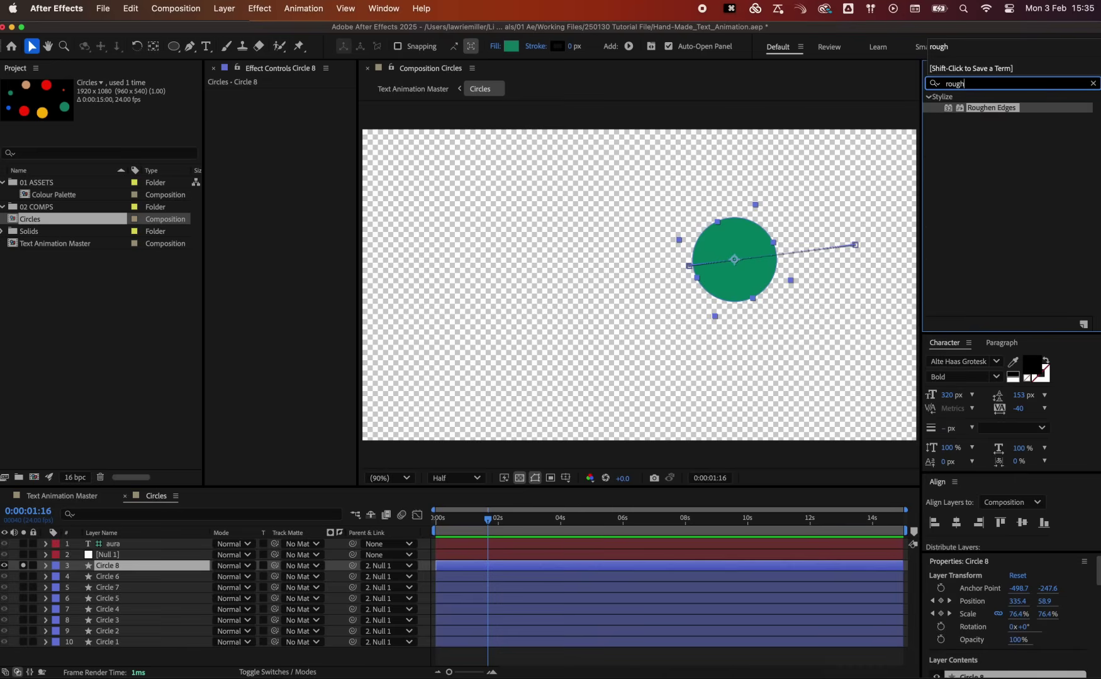
double_click(991, 108)
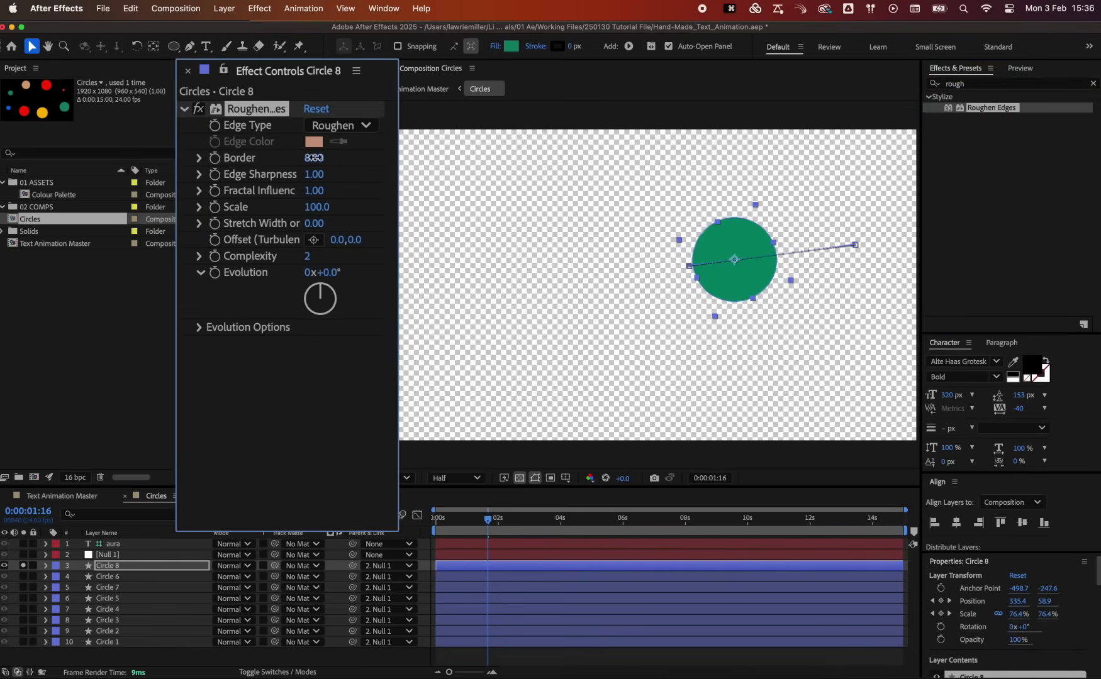
Set Circle 8's Roughen Edges Border to 100, Edge Sharpness to 2 and Scale to 10
click(314, 158)
text(100)
key(Return)
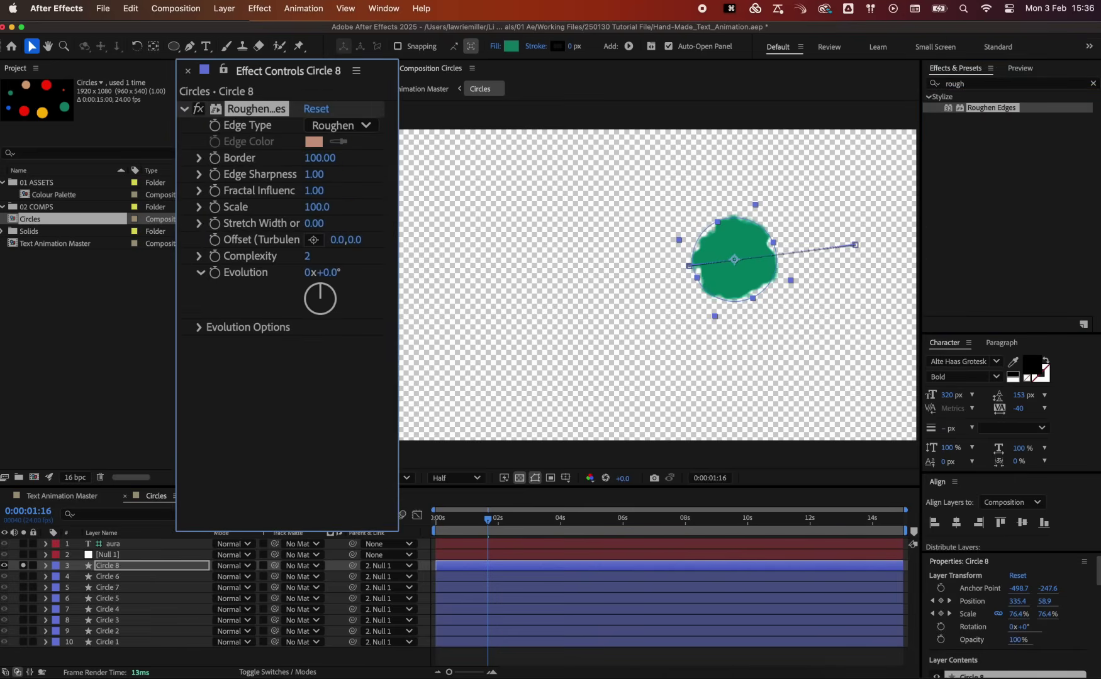
click(318, 175)
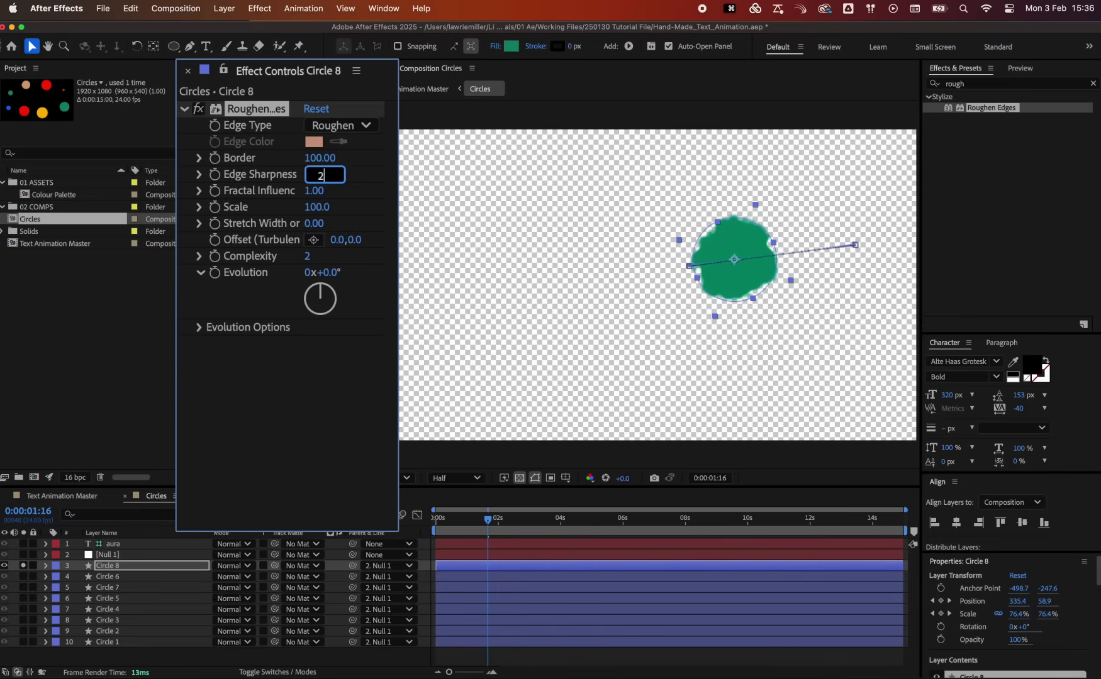
text(2)
key(Return)
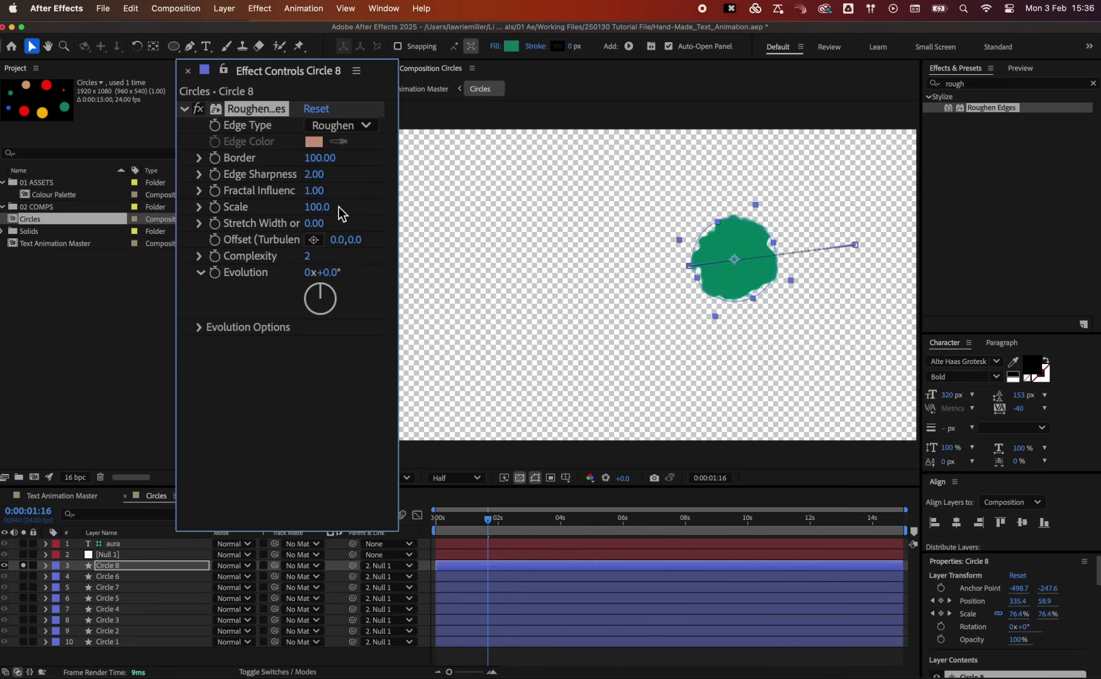
click(318, 208)
text(10)
key(Return)
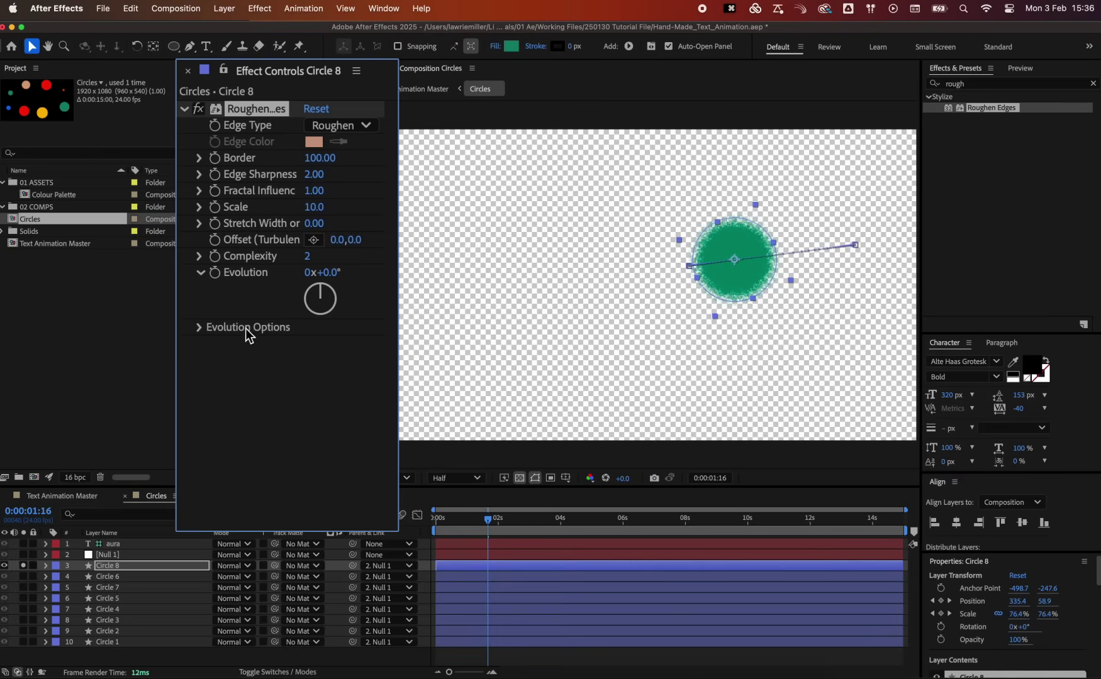
Add the expression time*6 to the Random Seed of Circle 8's Roughen Edges evolution options
click(198, 328)
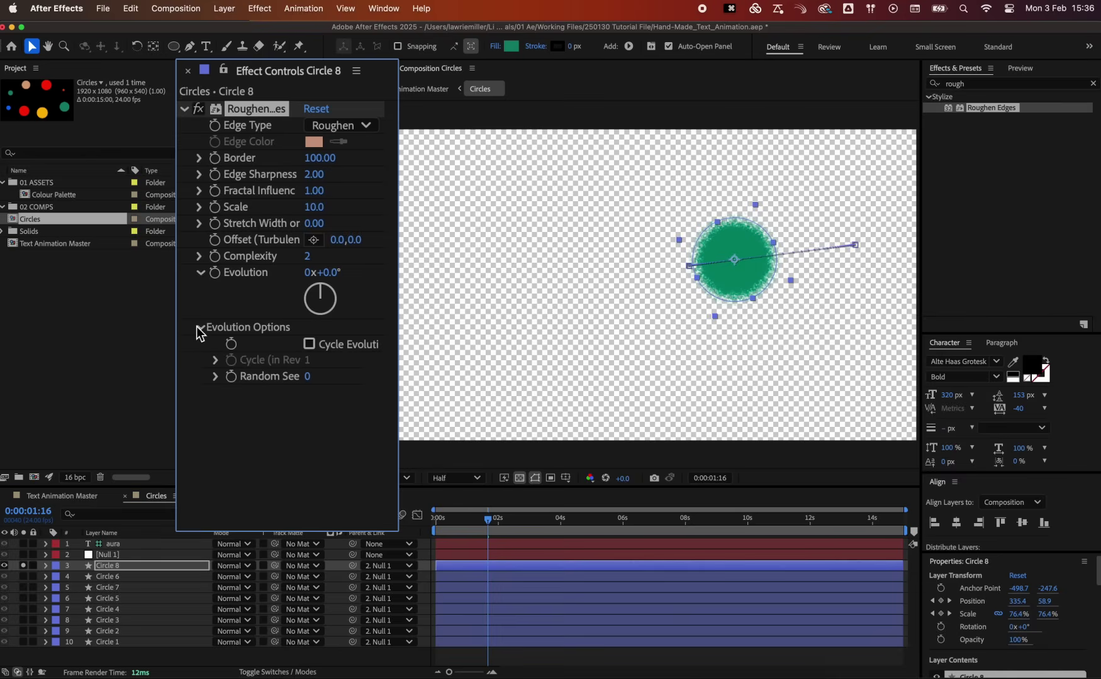
alt+click(231, 376)
text(t)
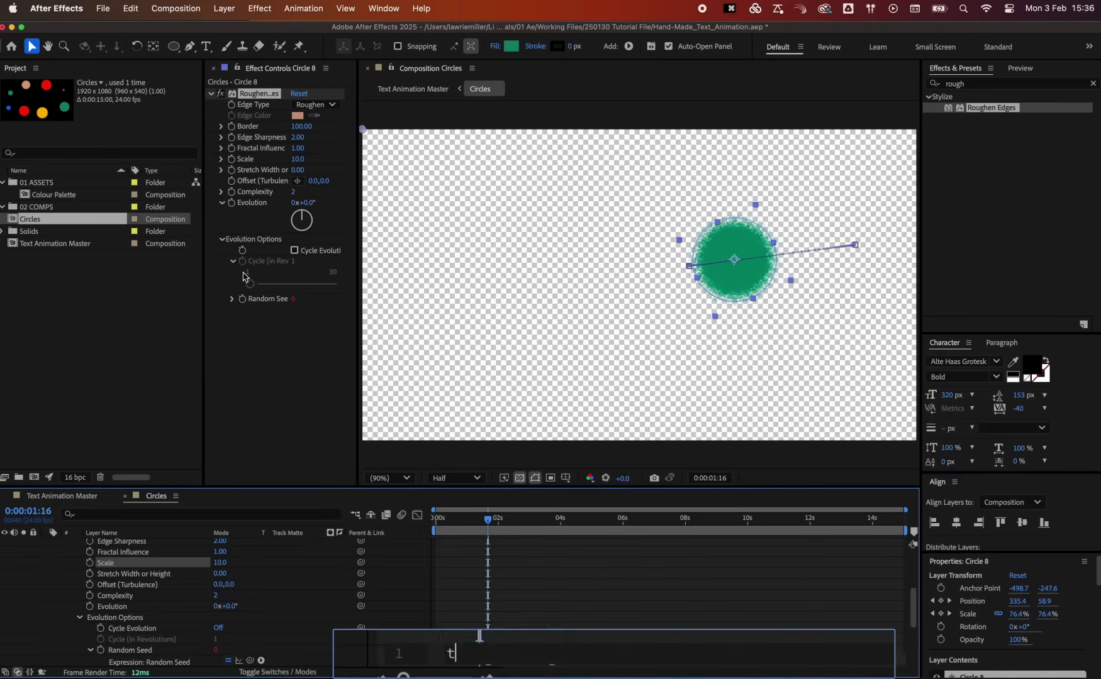
text(ime*6)
click(517, 621)
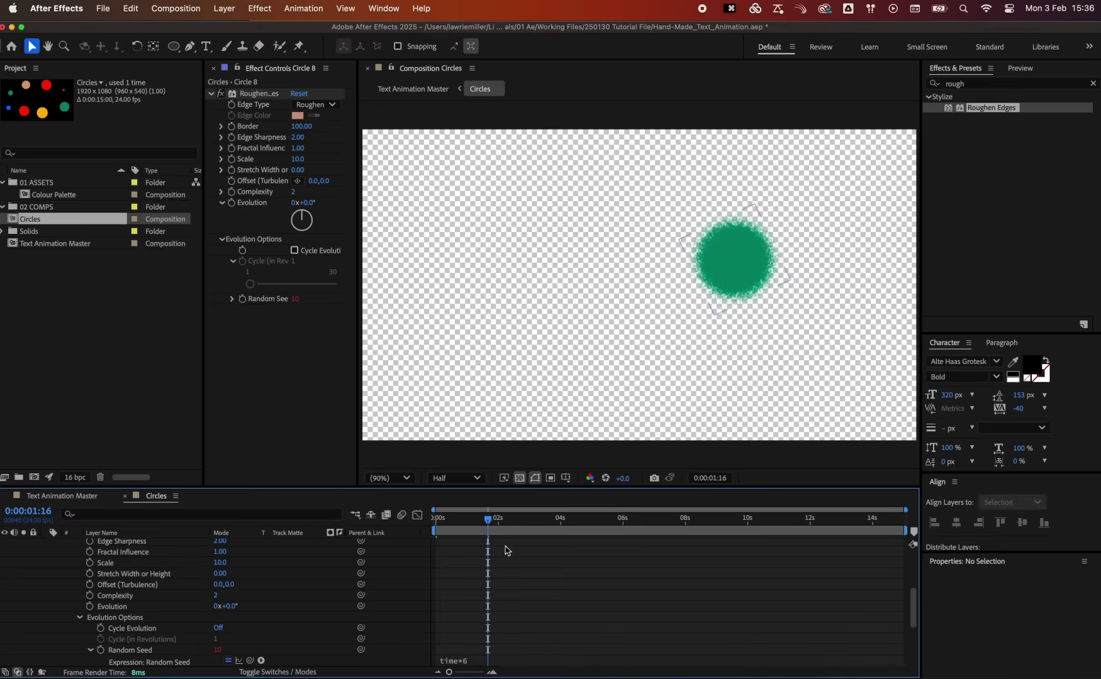
Preview the animated rough edge of Circle 8 from about 2 seconds
drag(488, 519, 503, 524)
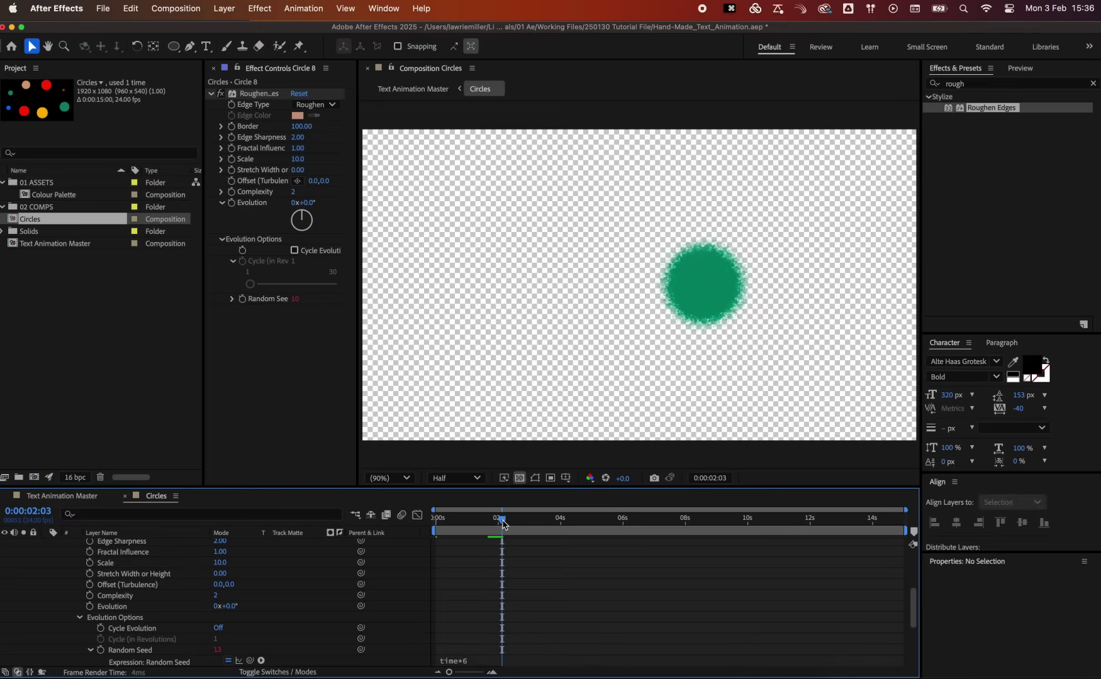
key(space)
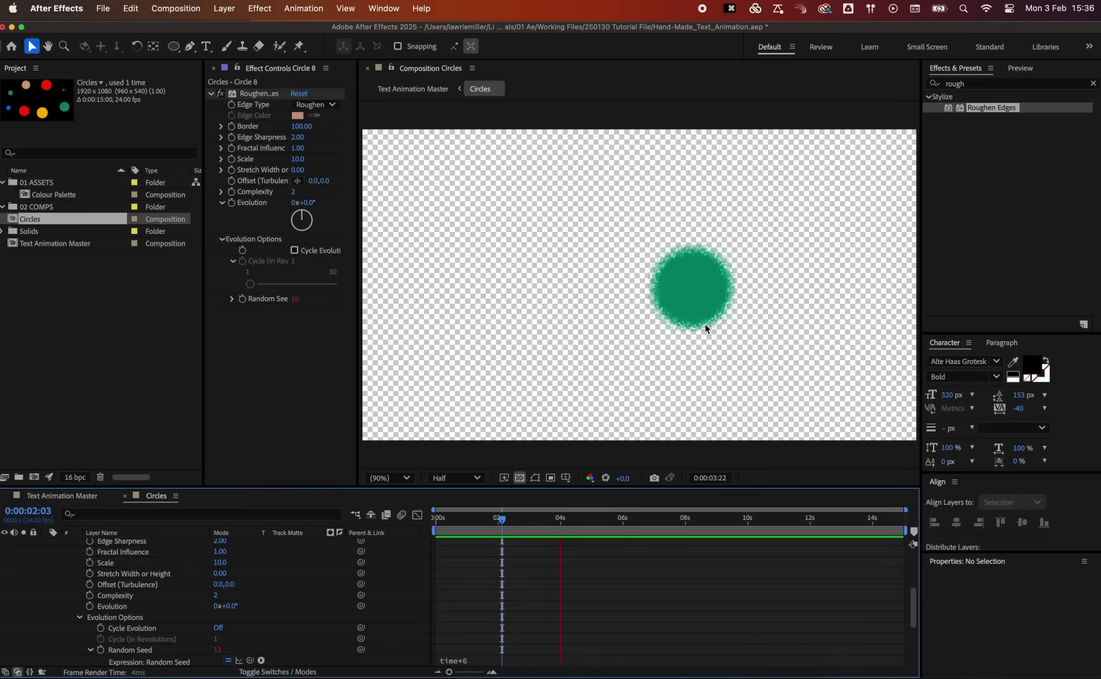
key(space)
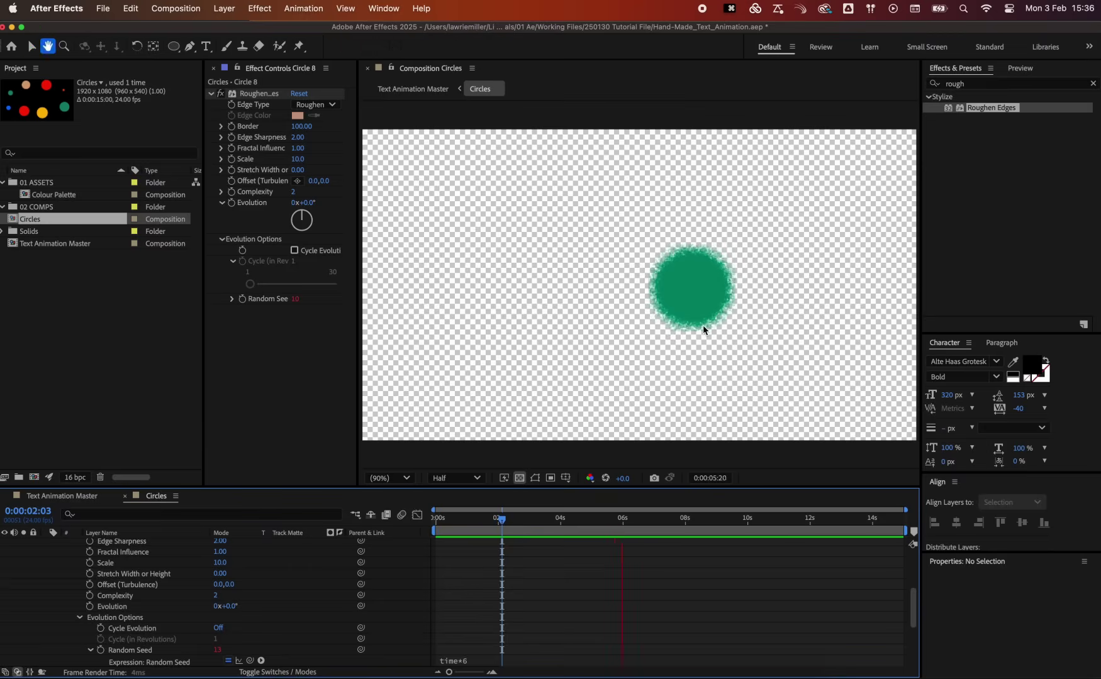
drag(563, 524, 544, 525)
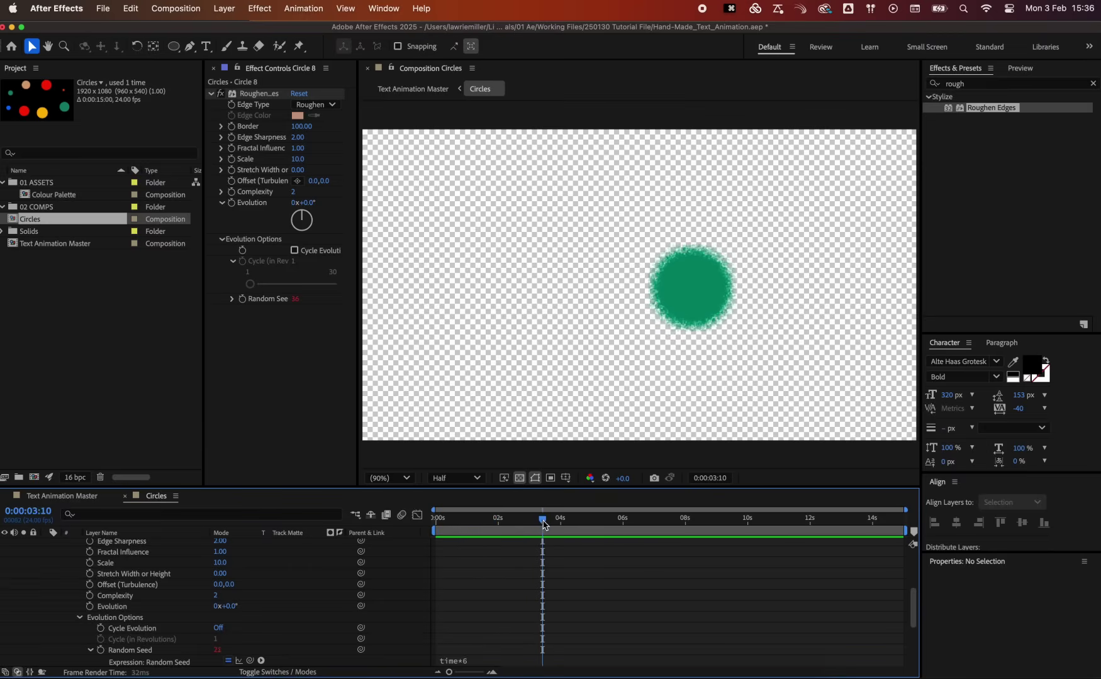
Copy the Roughen Edges effect from Circle 8 and paste it onto the layers from Circle 6 to Circle 1
click(491, 565)
scroll(491, 566, up, 5)
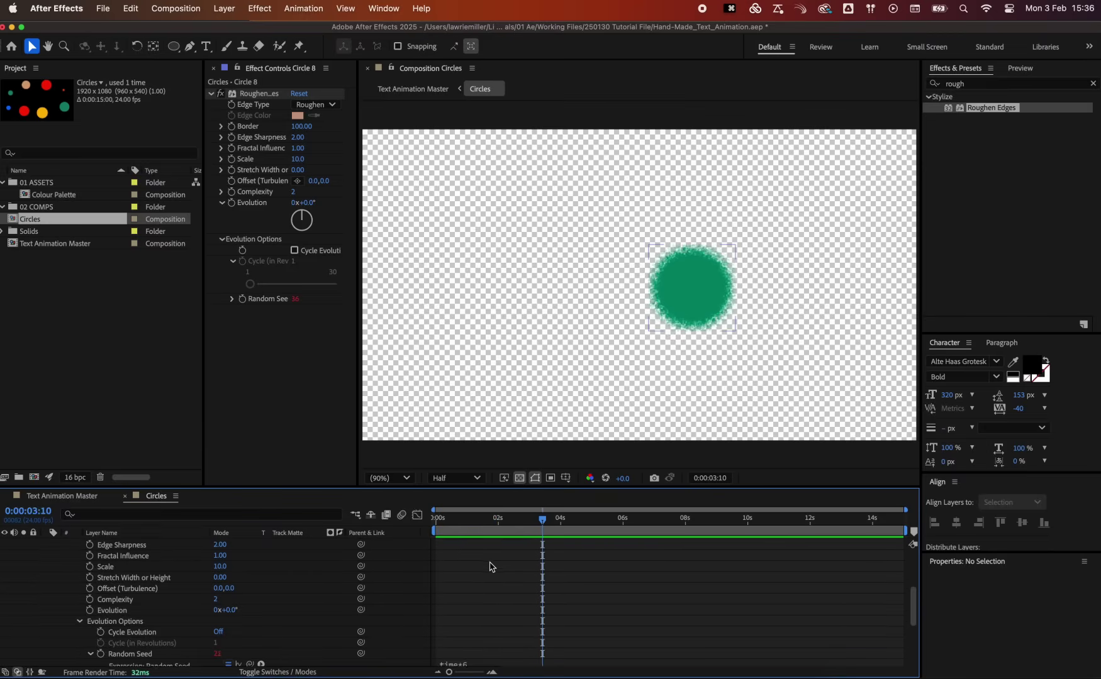
click(494, 569)
key(e)
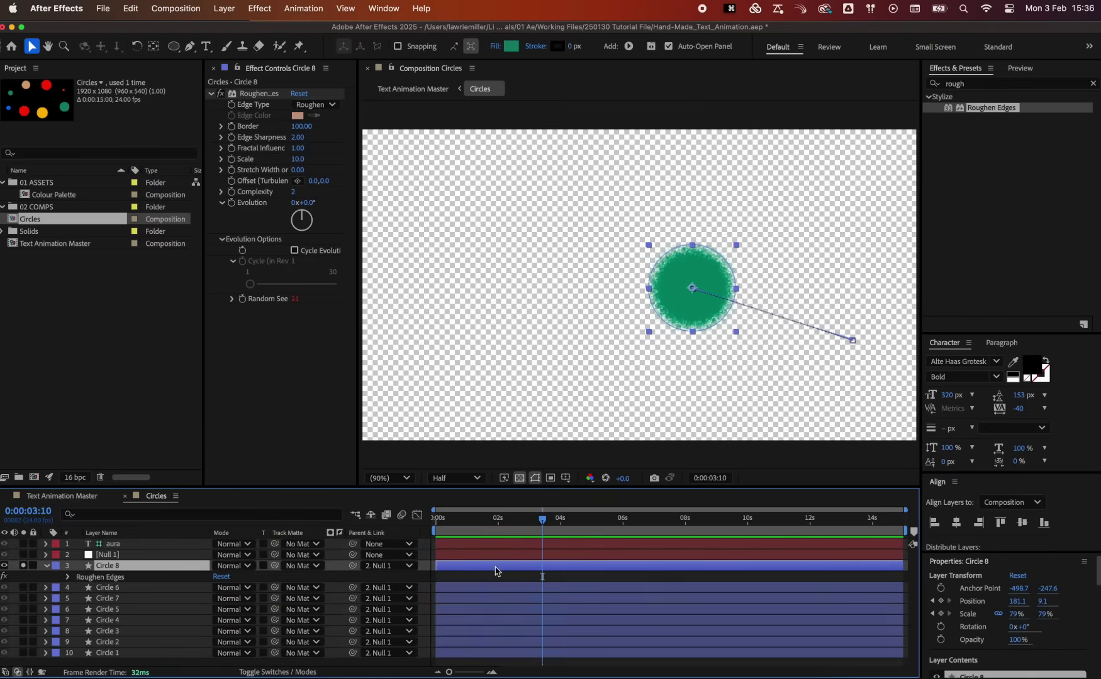
click(126, 579)
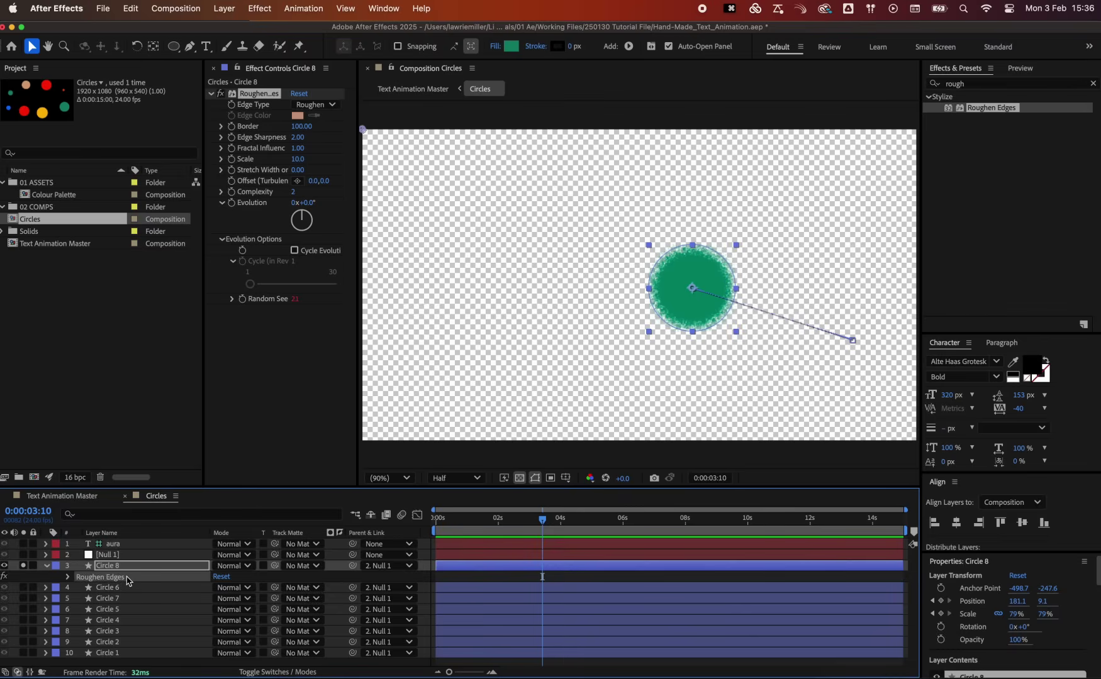
key(super+c)
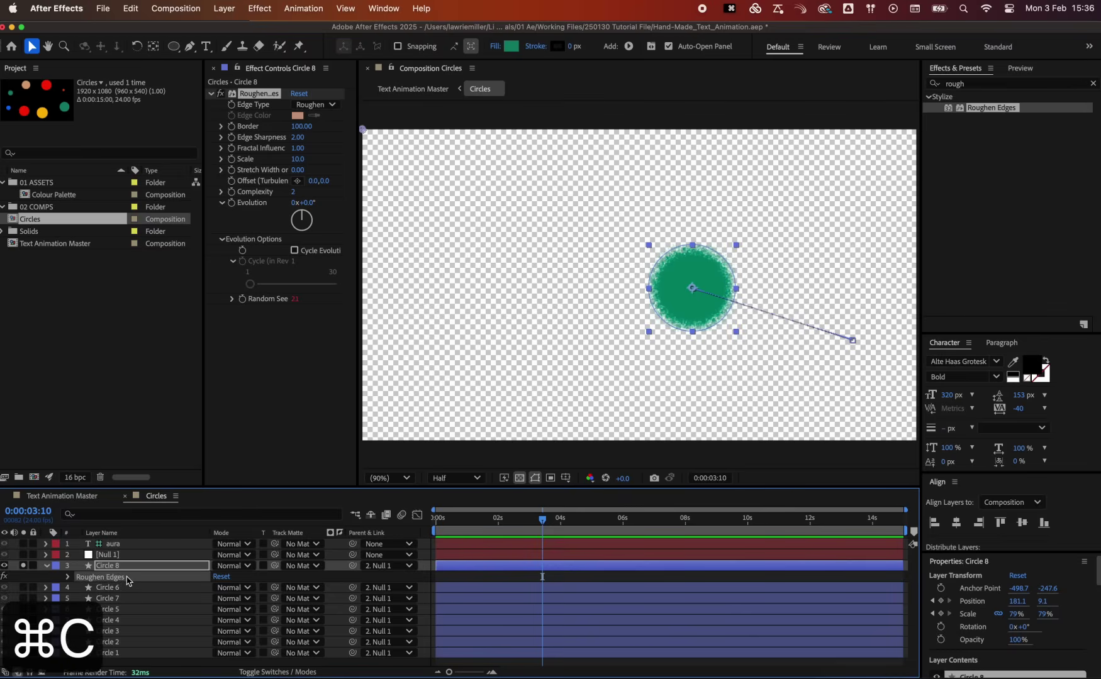
click(132, 590)
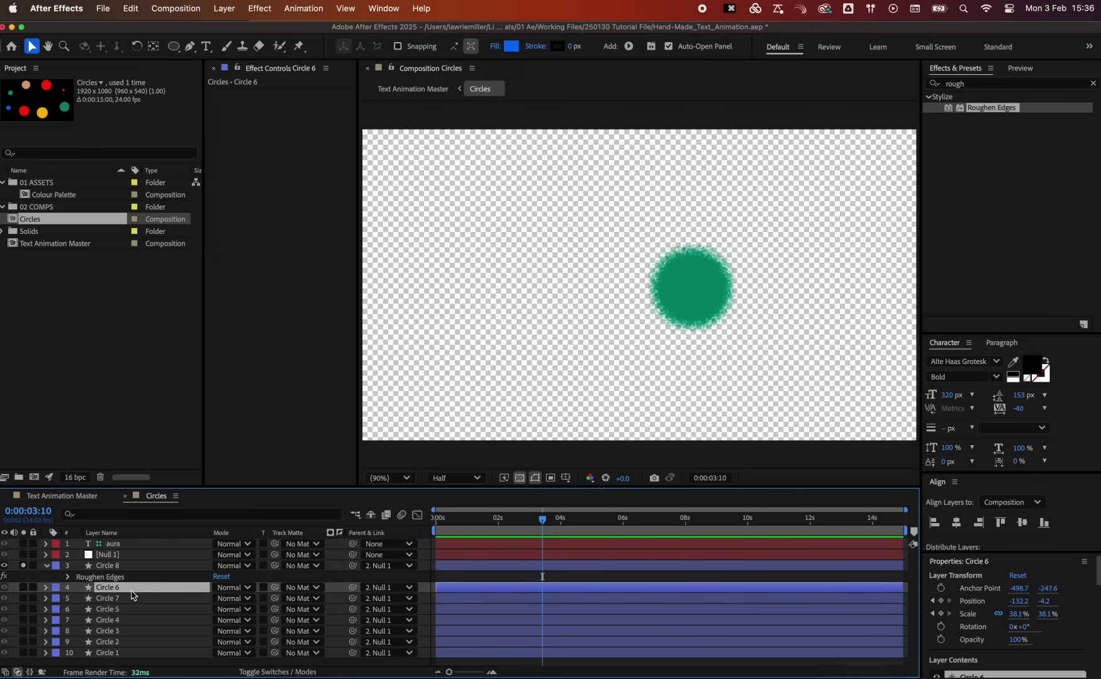
shift+click(112, 654)
key(cmd+v)
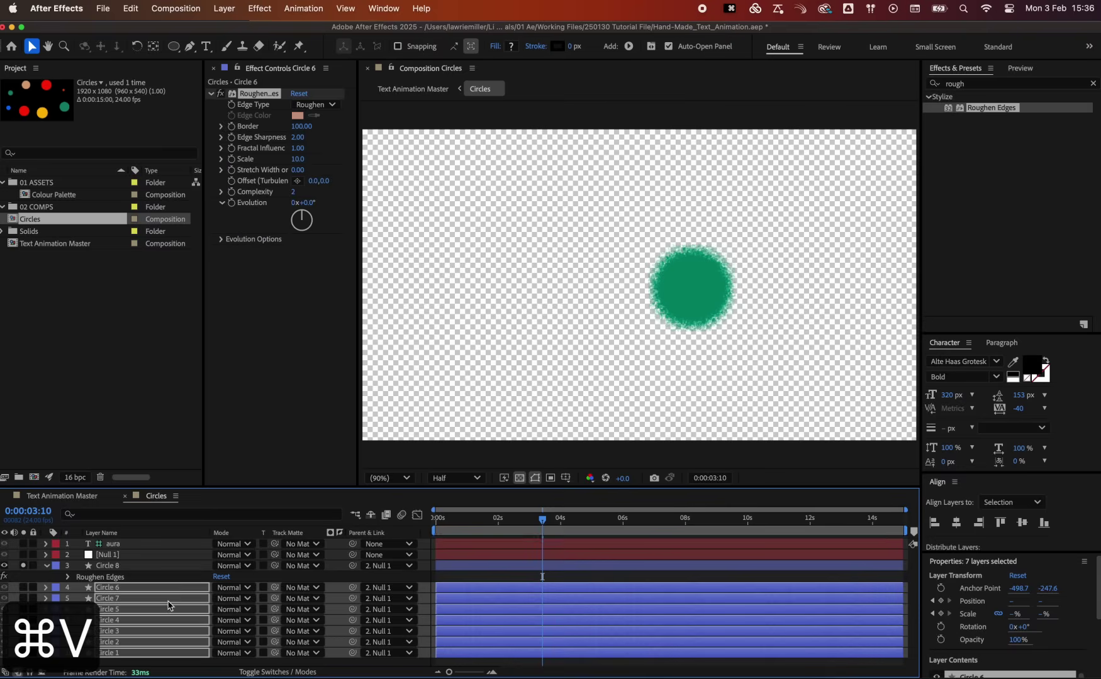
Unsolo Circle 8, check all the roughened circles at 0:00:01:08 and collapse Circle 8's properties
click(23, 566)
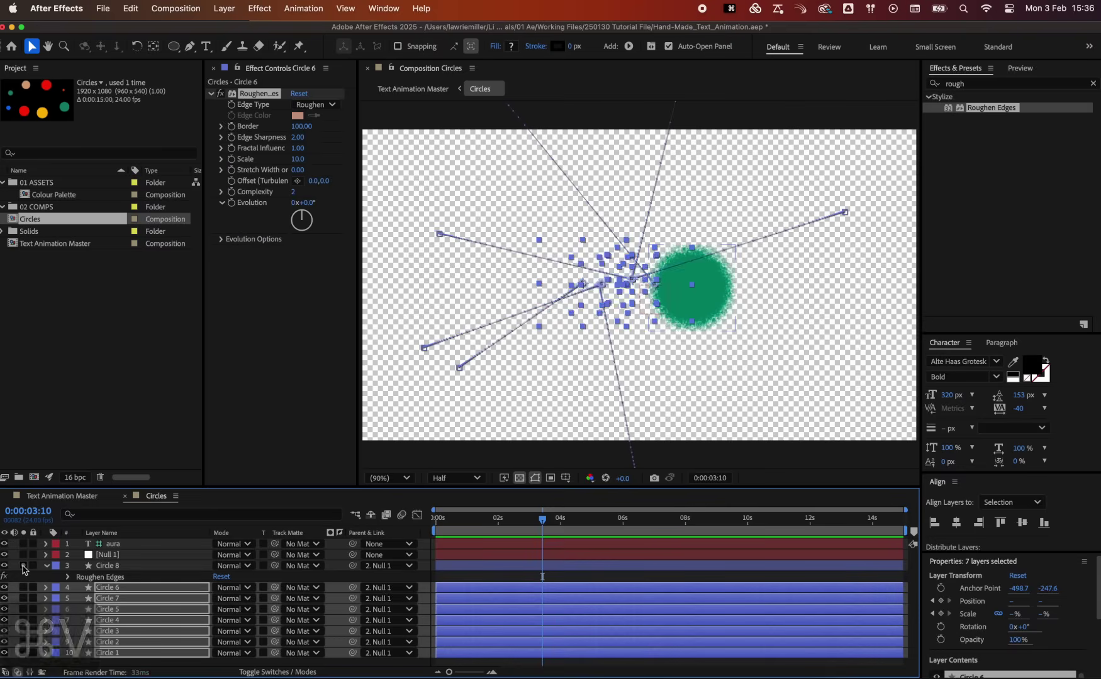
drag(548, 524, 476, 523)
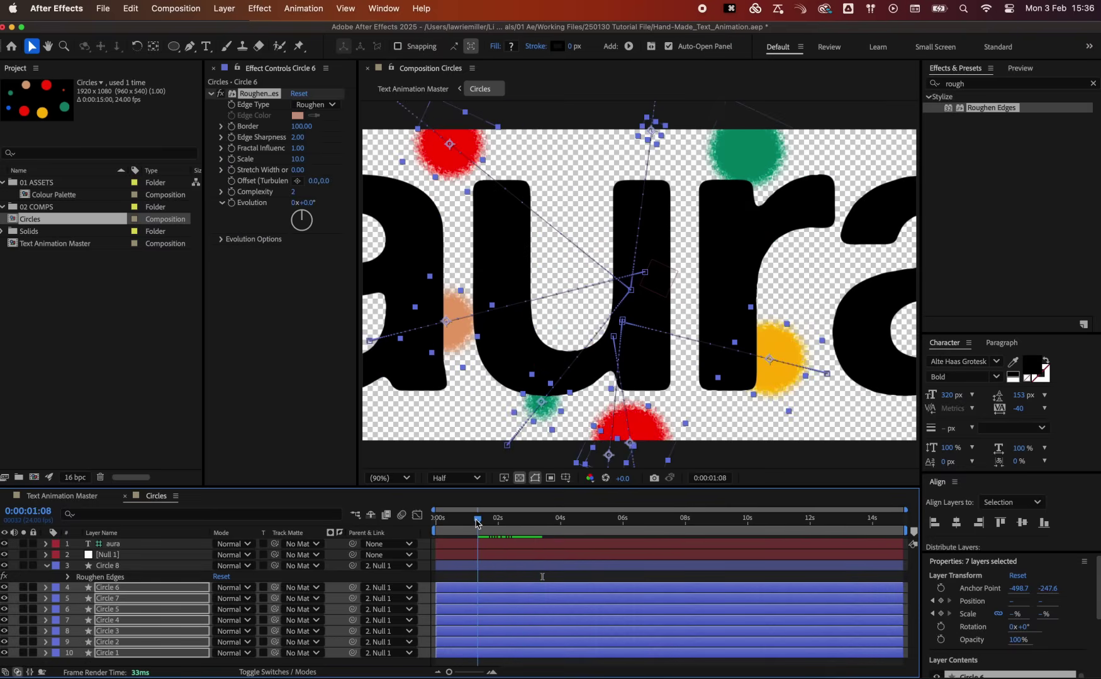
click(512, 579)
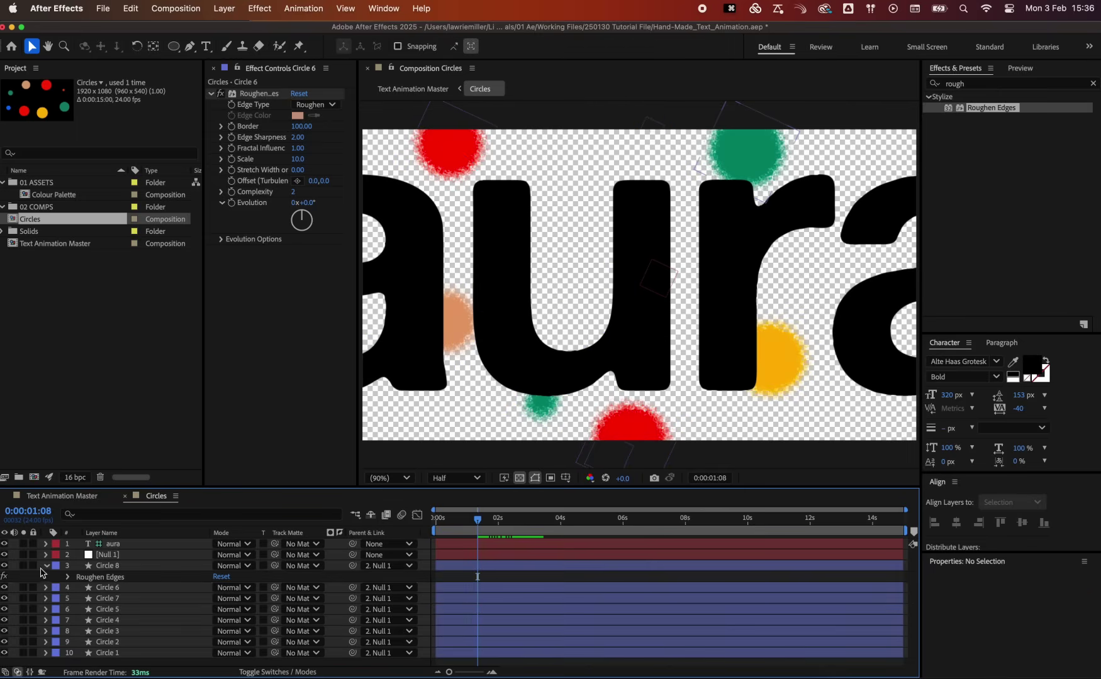
click(45, 566)
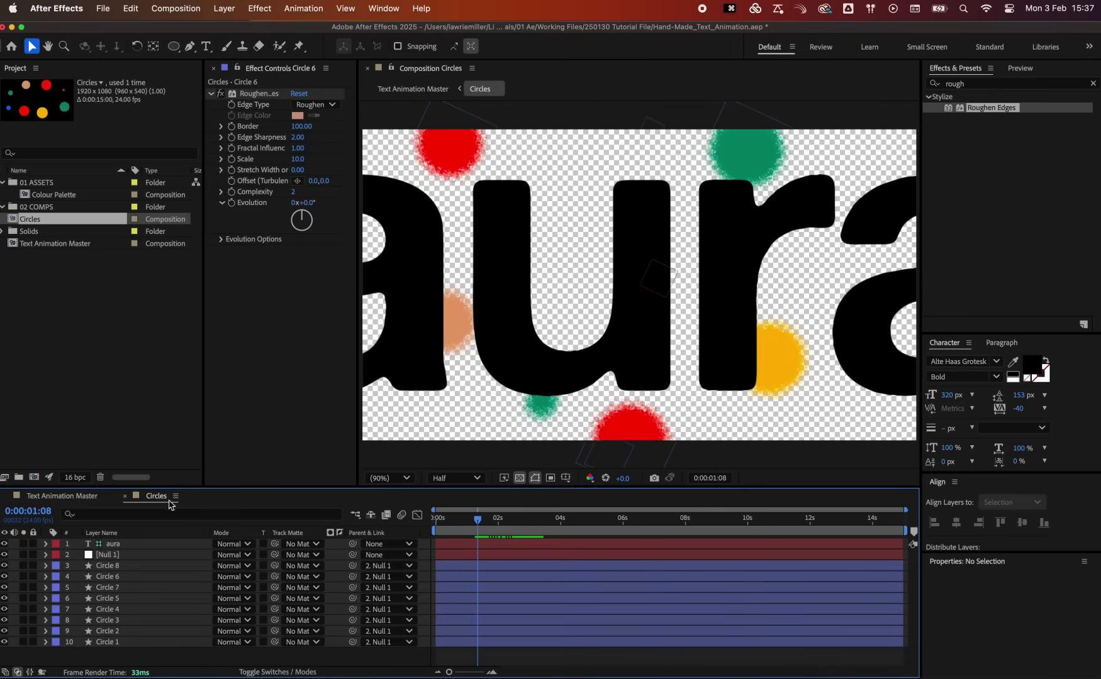
In the Text Animation Master composition, set the aura text as the Circles layer's track matte and preview from 0 seconds
click(87, 497)
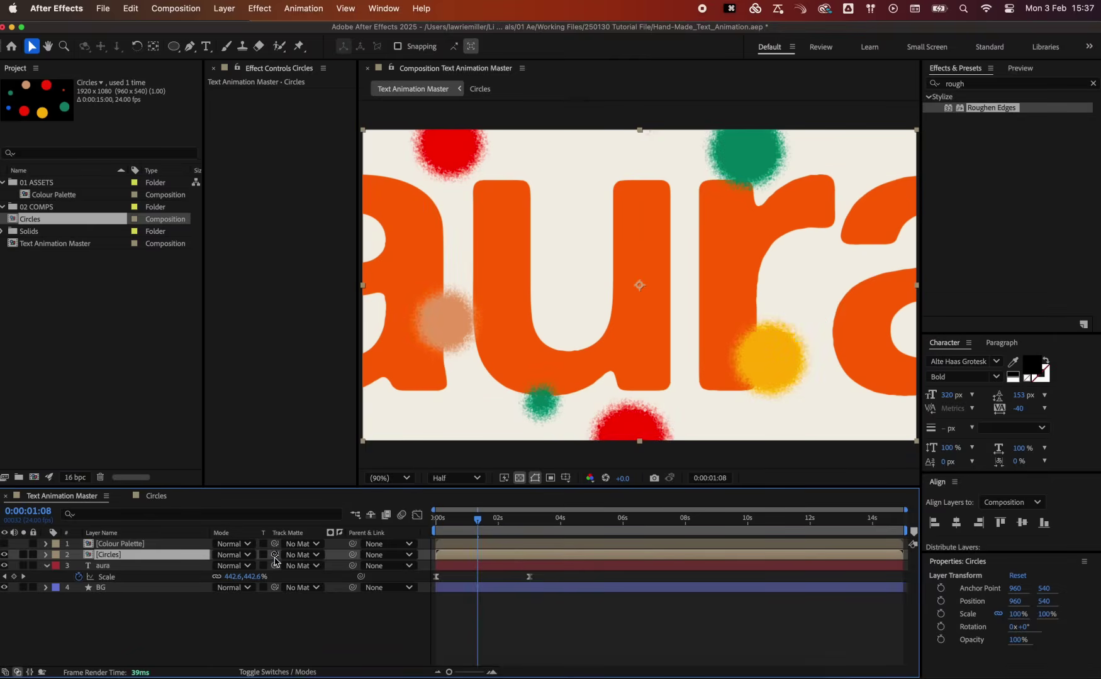
drag(275, 556, 153, 572)
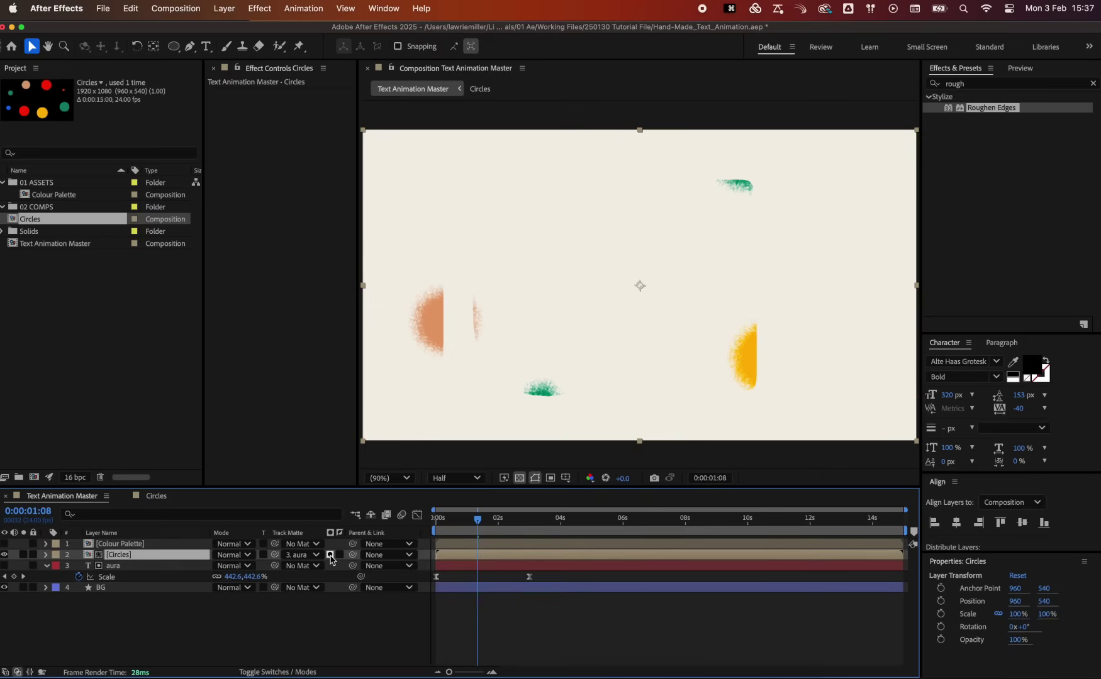
drag(478, 521, 412, 524)
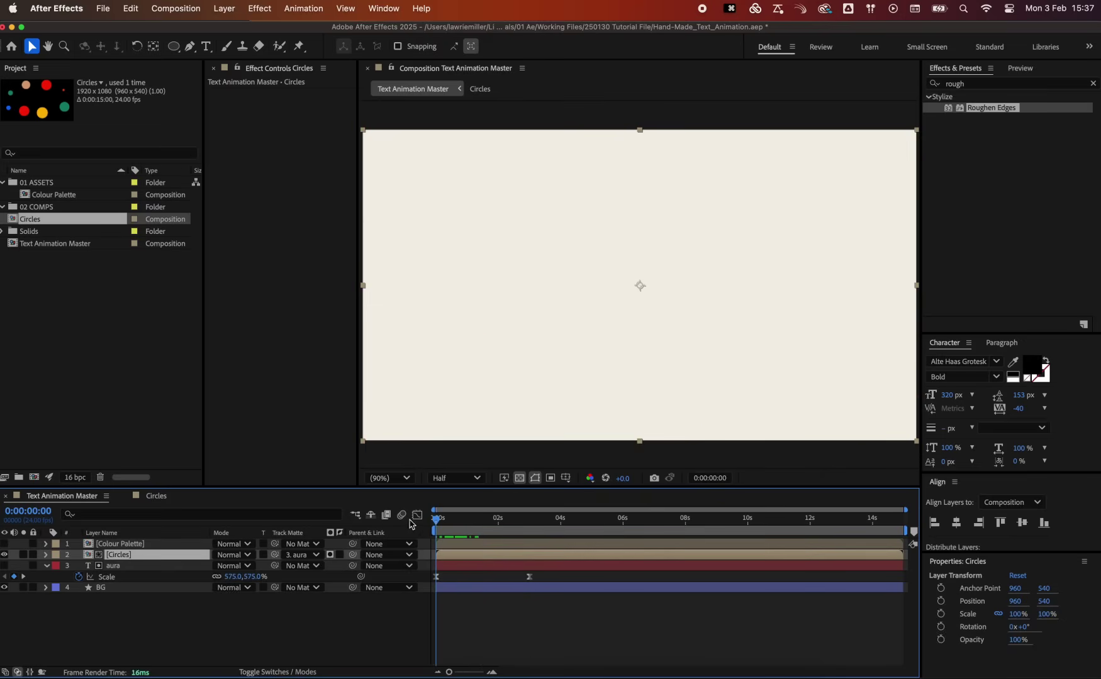
key(space)
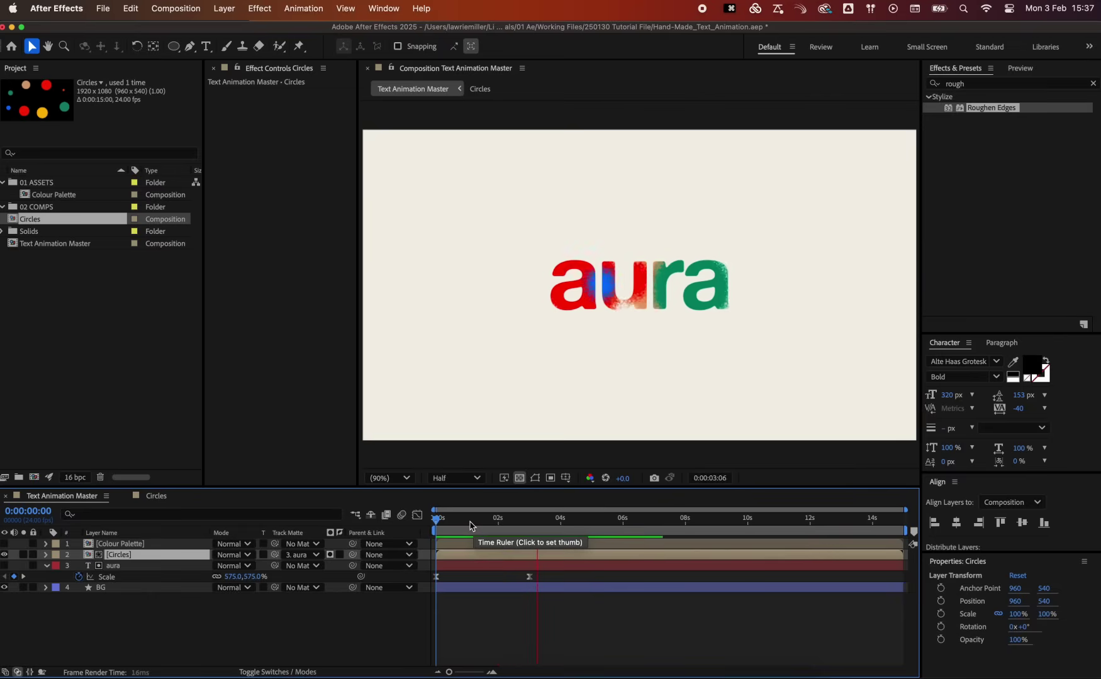
In the Circles composition, reveal the keyframes of all eight circle layers and go to 0:00:03:00
key(space)
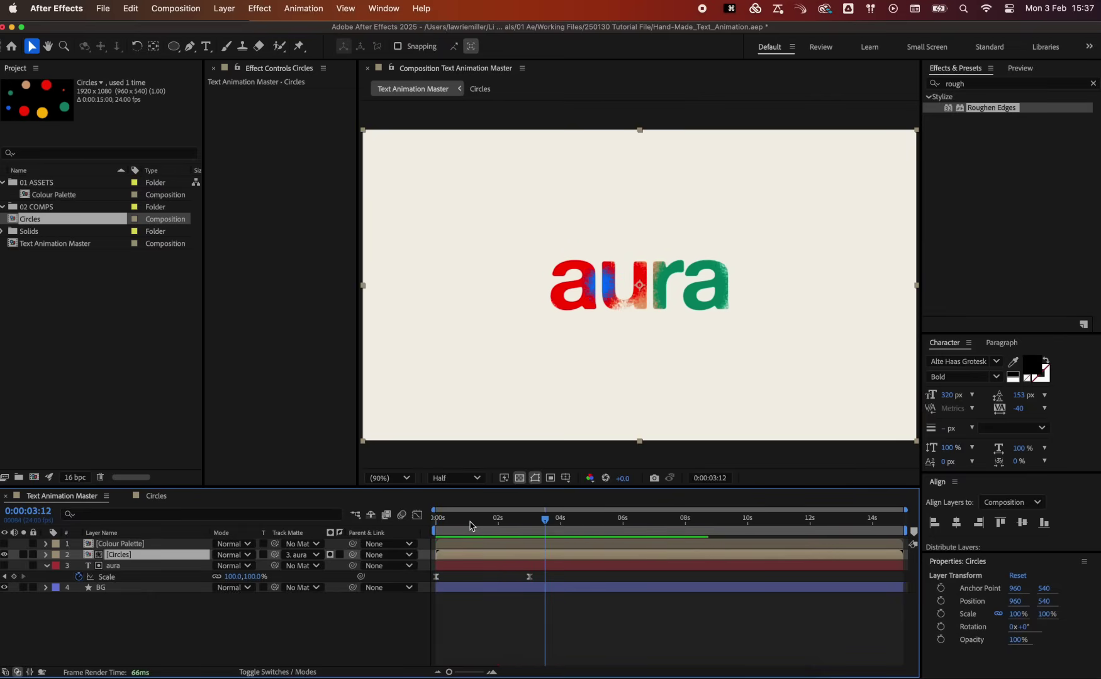
double_click(136, 558)
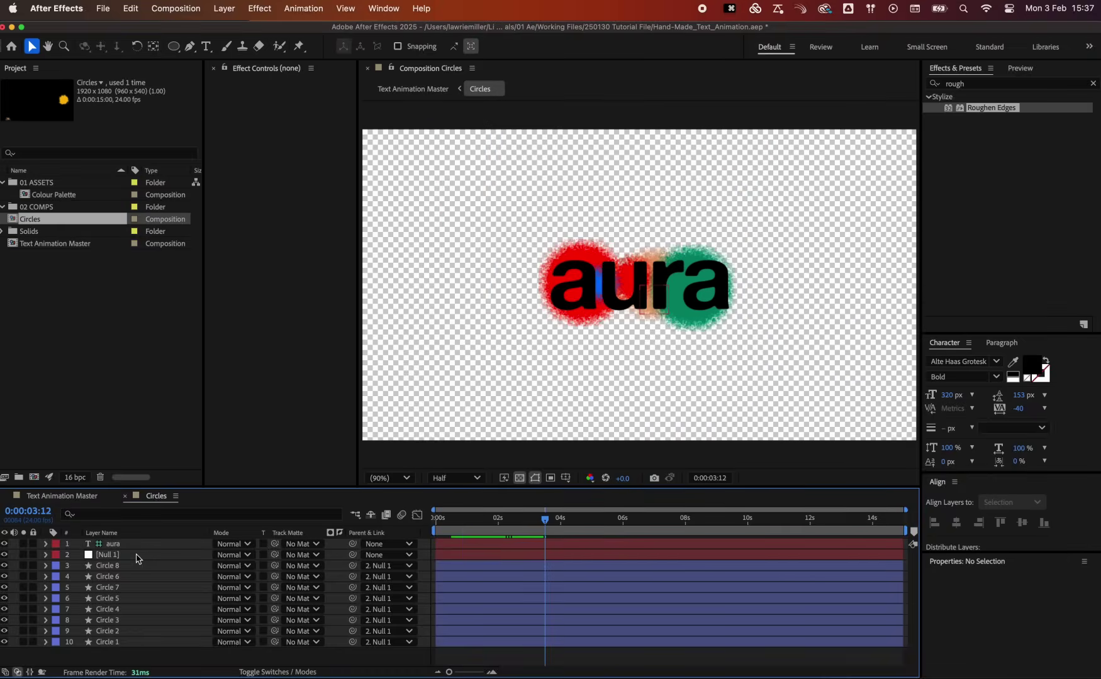
click(492, 563)
shift+click(514, 643)
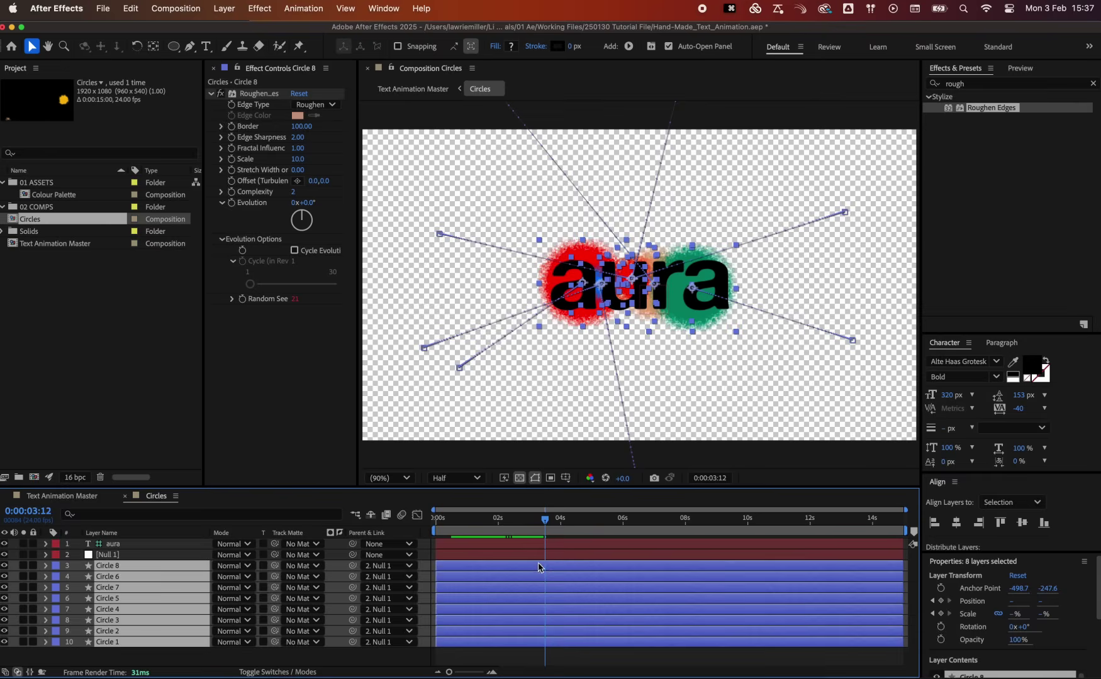
key(u)
drag(538, 526, 532, 525)
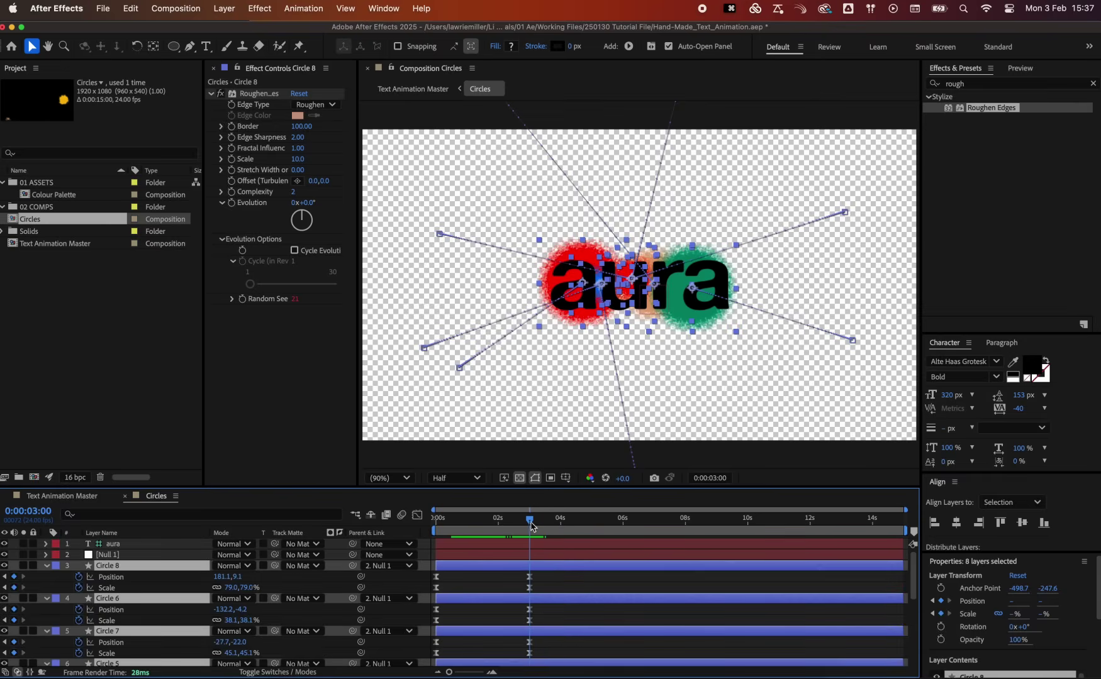
click(555, 583)
At 3 seconds, scale Circle 8 to about 60% over the last letter and enlarge Circle 5 to about 86% over the r
drag(697, 322, 726, 321)
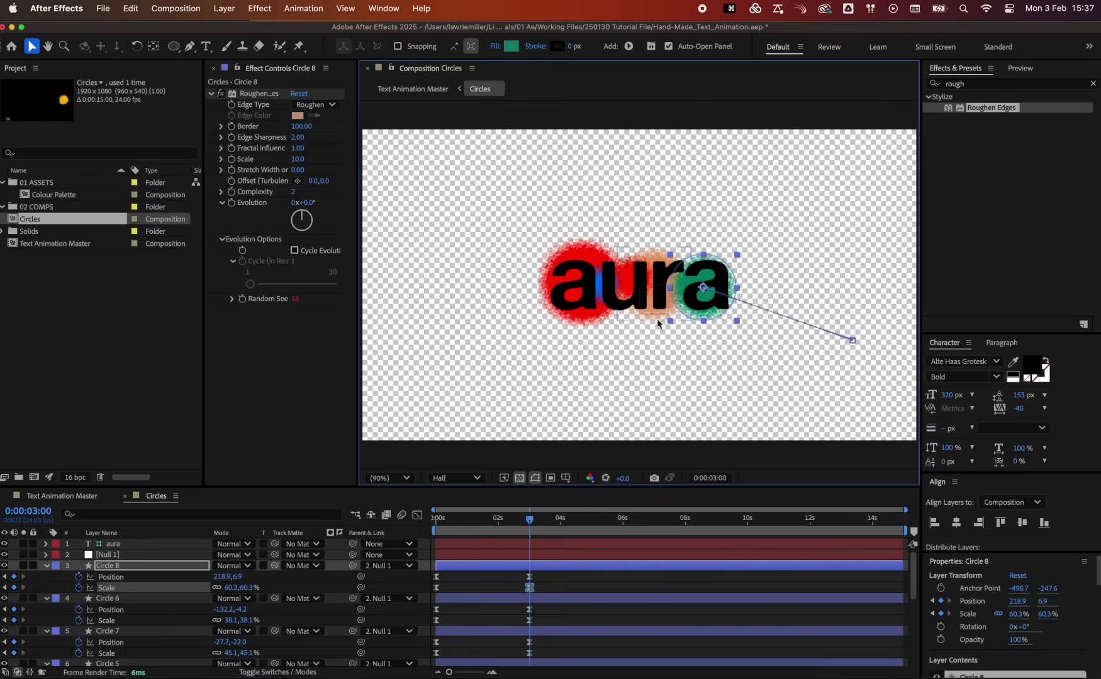
drag(657, 319, 667, 324)
key(super+z)
key(super+z)
key(super+z)
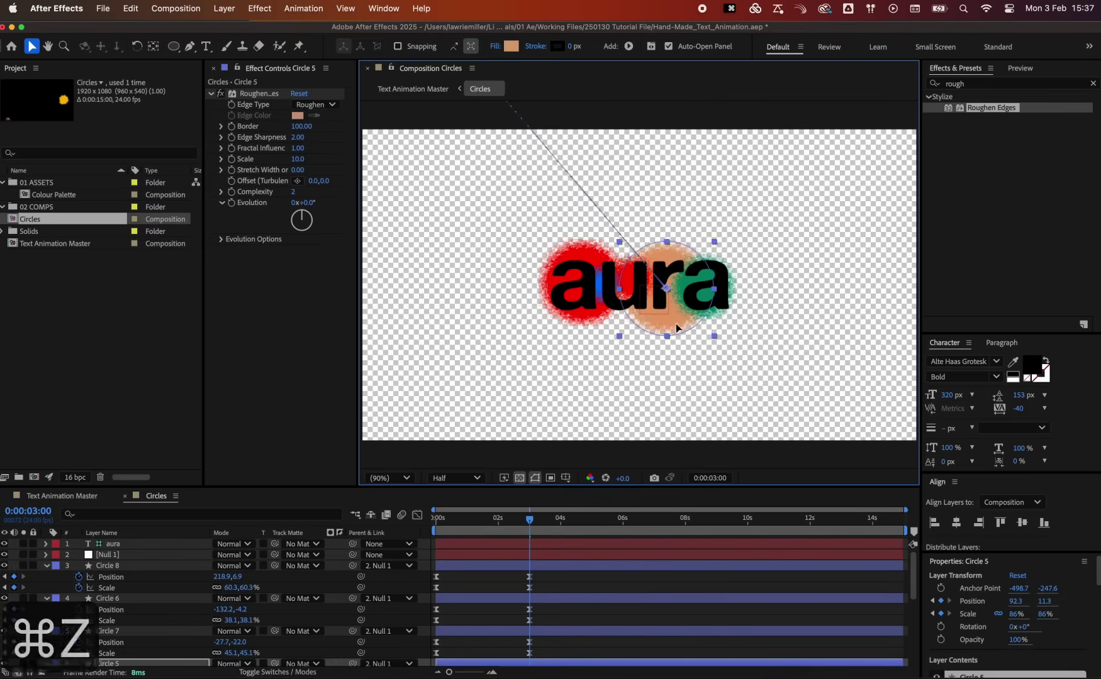
Move Circle 6 over the u at about 70% scale and enlarge Circle 1 to about 167% behind the whole word
drag(567, 316, 634, 306)
click(533, 600)
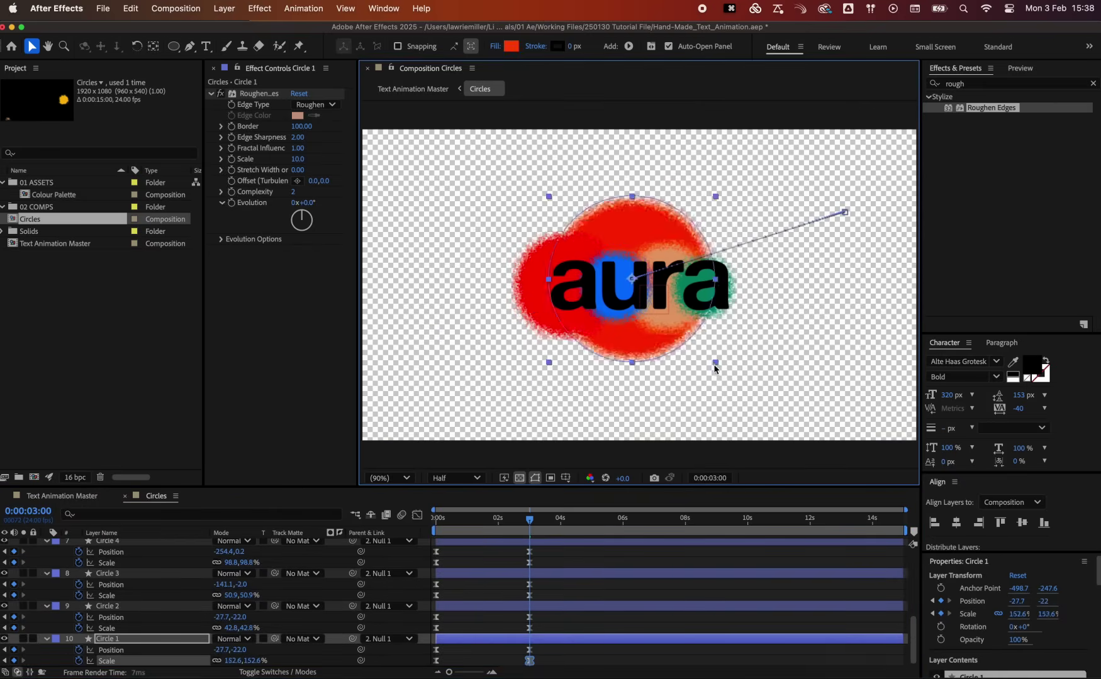
drag(715, 365, 722, 373)
drag(672, 326, 680, 325)
Move the green Circle 2 over the first letter a and bring it forward to directly above Circle 6
click(540, 606)
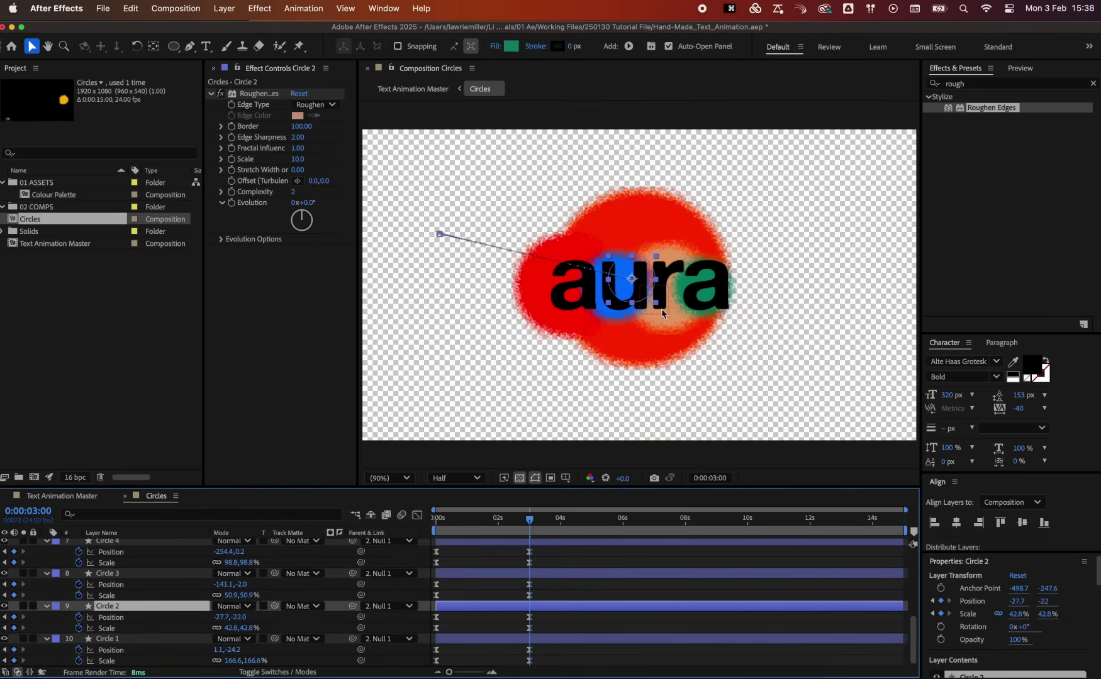
drag(635, 282, 580, 288)
click(539, 608)
key(super+])
key(super+])
key(super+])
key(super+])
key(super+])
Reduce Circle 6 to about 53% over the letter u and check the colours in the Text Animation Master composition
drag(590, 304, 654, 327)
key(super+z)
click(629, 305)
mouse_move(639, 305)
mouse_down()
mouse_move(659, 305)
mouse_move(645, 306)
mouse_up()
click(61, 496)
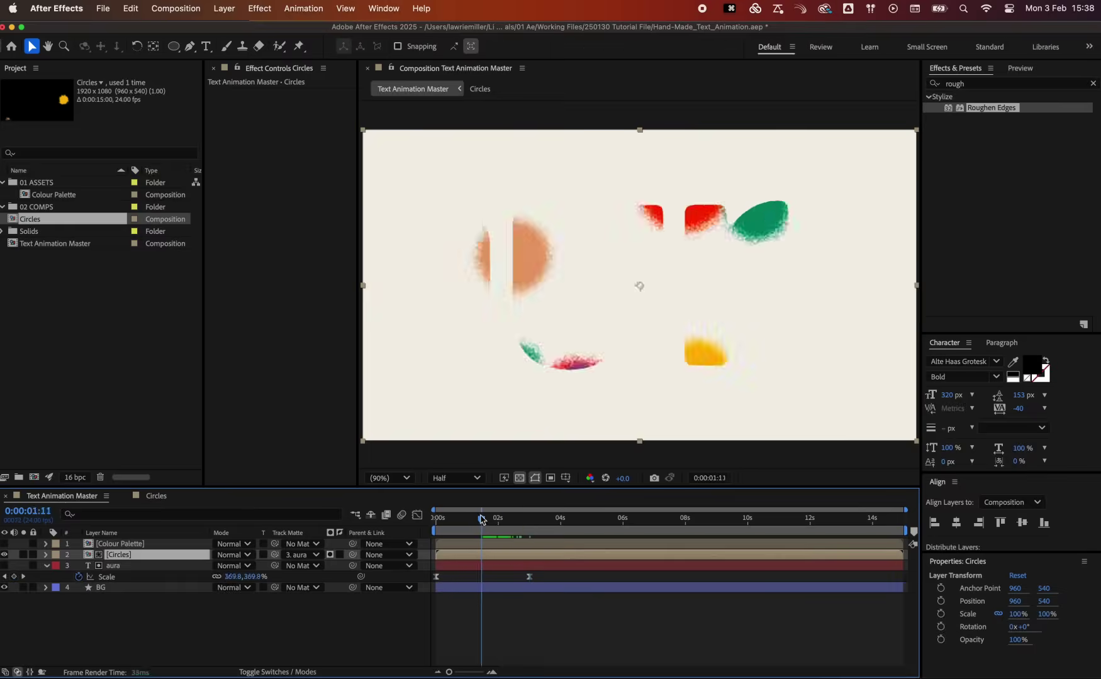
click(156, 496)
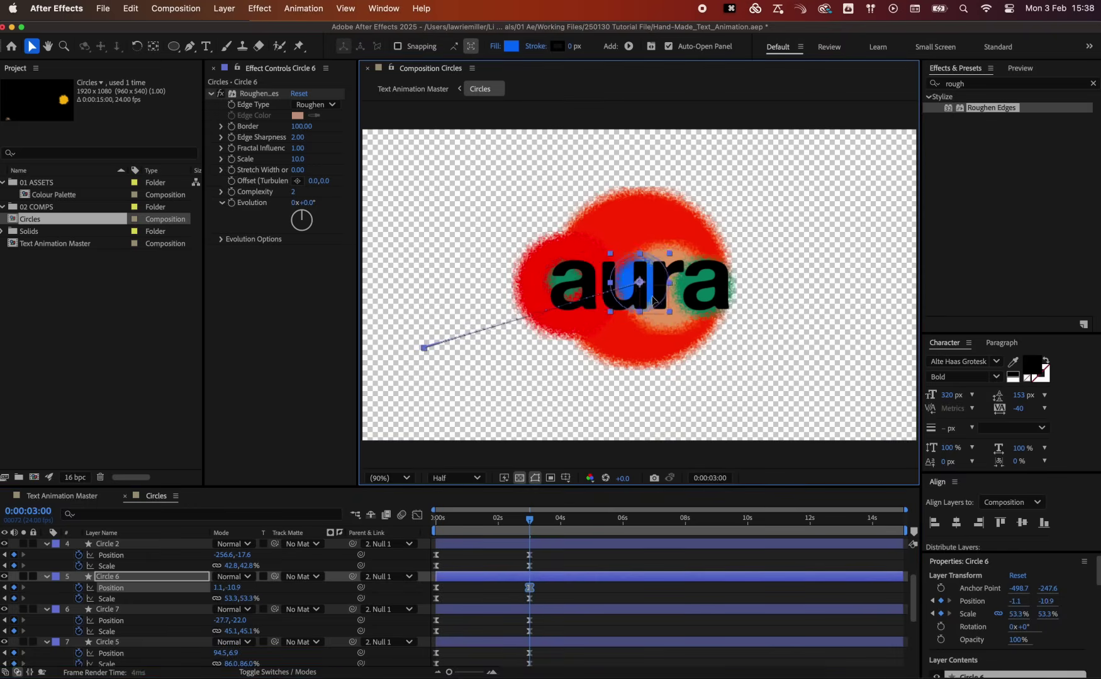
Reduce Circle 4 to about 56% near the centre and enlarge the yellow Circle 3 to about 75% over the first letters
click(600, 264)
key(super+Down)
key(super+Down)
key(super+Down)
key(super+Down)
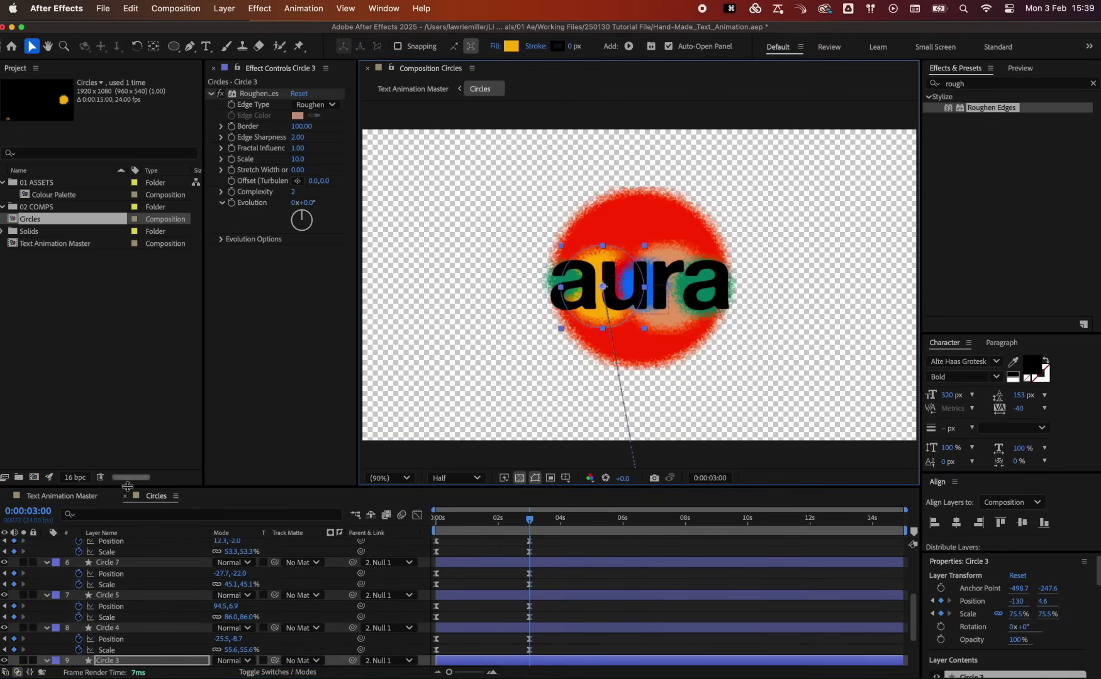
click(73, 497)
click(149, 497)
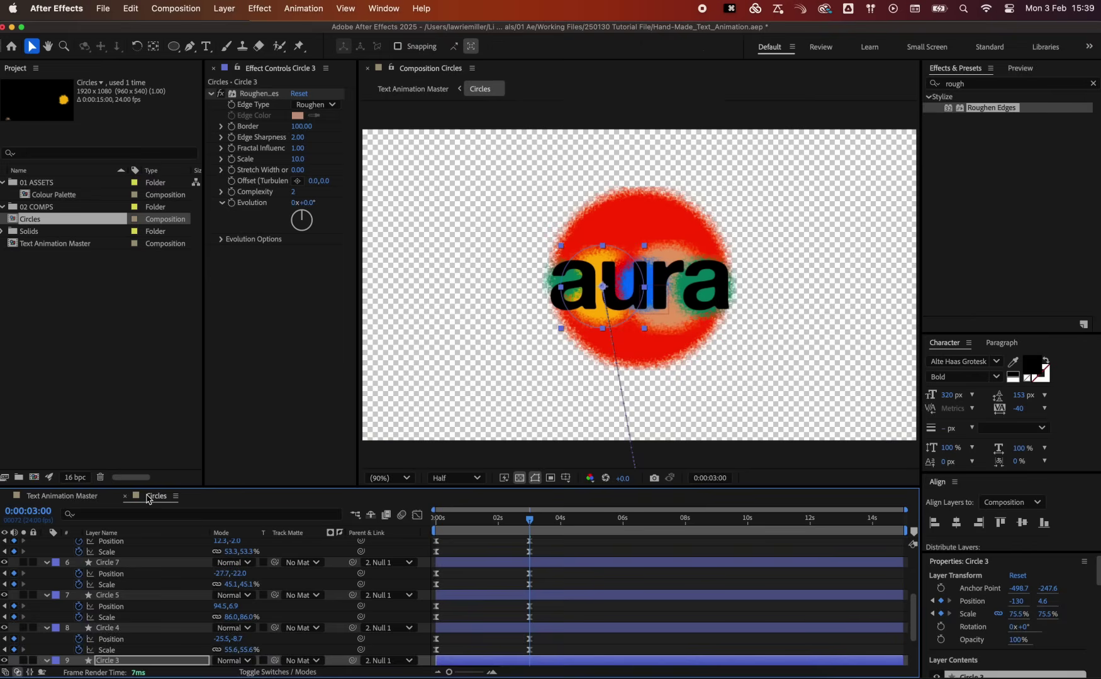
Select Circle 3 and copy its yellow fill colour value
click(704, 318)
scroll(564, 584, down, 3)
key(super+Down)
key(super+Down)
key(super+Down)
key(super+Down)
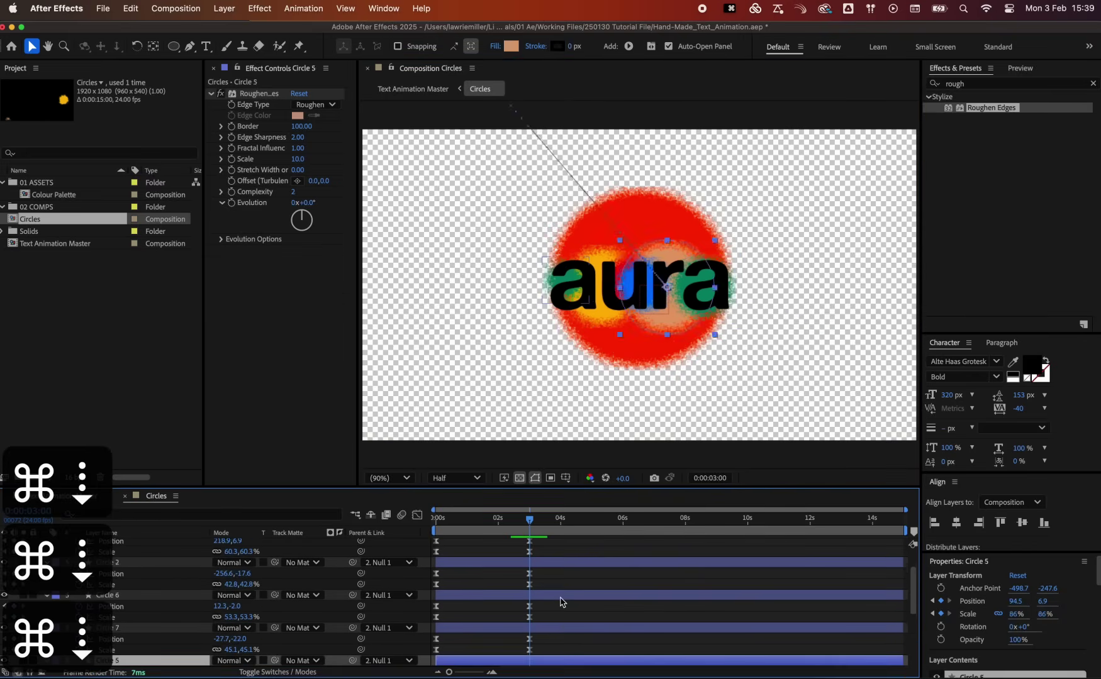
click(511, 46)
key(super+c)
click(836, 472)
Apply the copied yellow as the fill colour of Circle 8
key(super+Up)
key(super+Up)
key(super+Up)
key(super+Up)
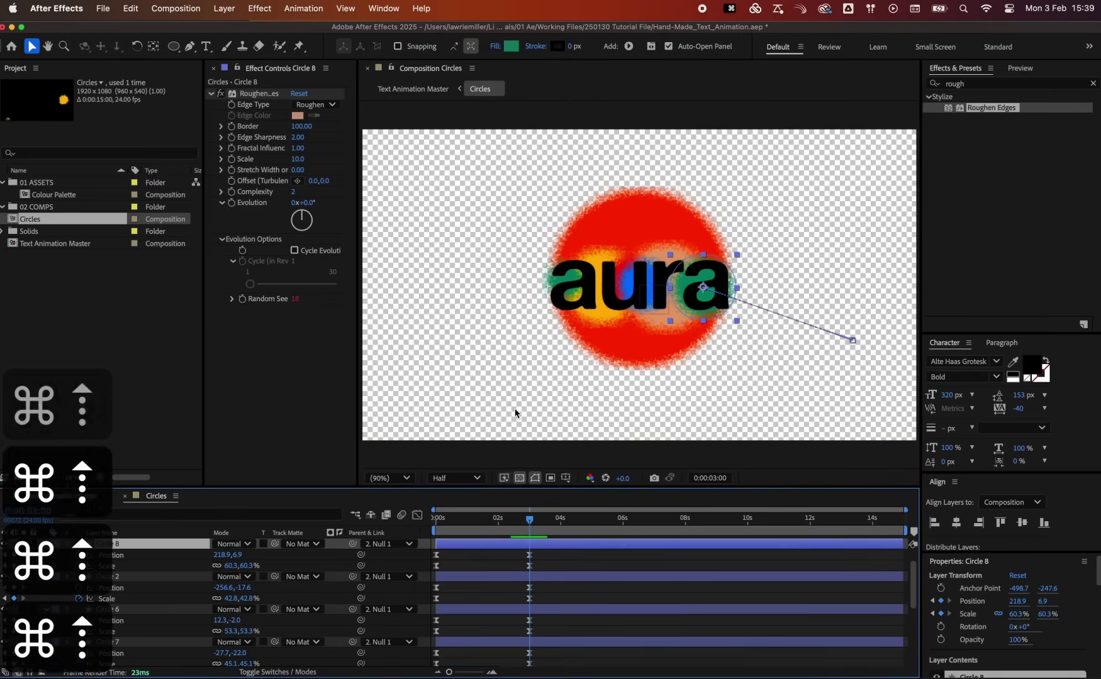
click(511, 46)
key(super+v)
click(836, 472)
Preview the recoloured text in the Text Animation Master composition from 0 seconds and return to 0:00:03:00
click(73, 496)
click(156, 497)
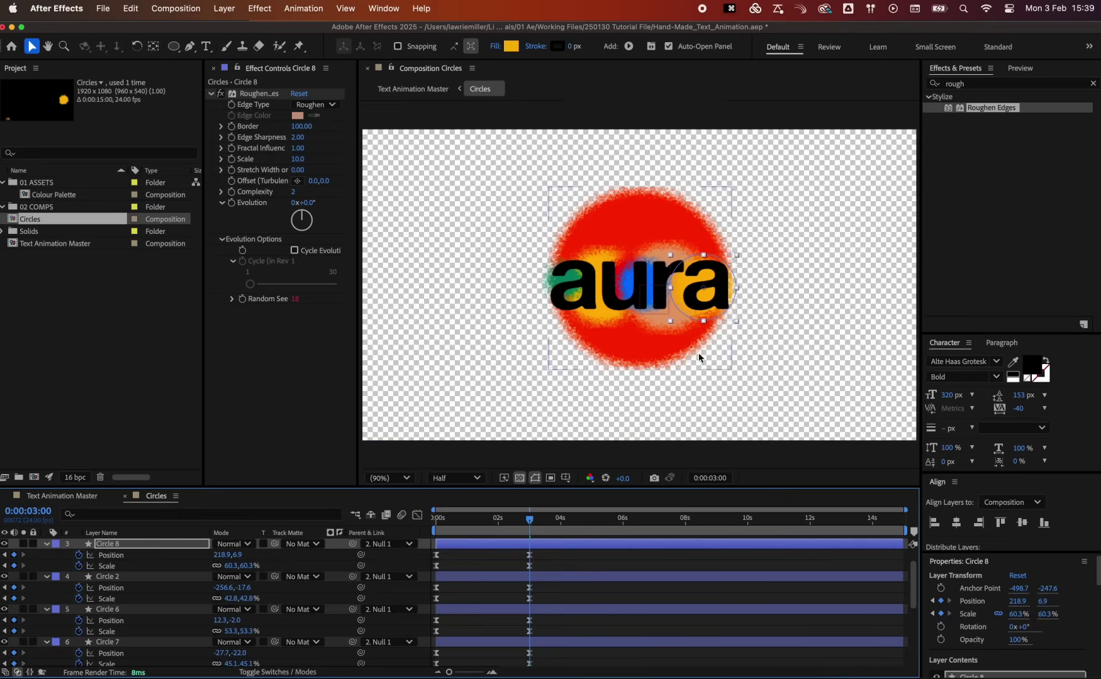
click(63, 497)
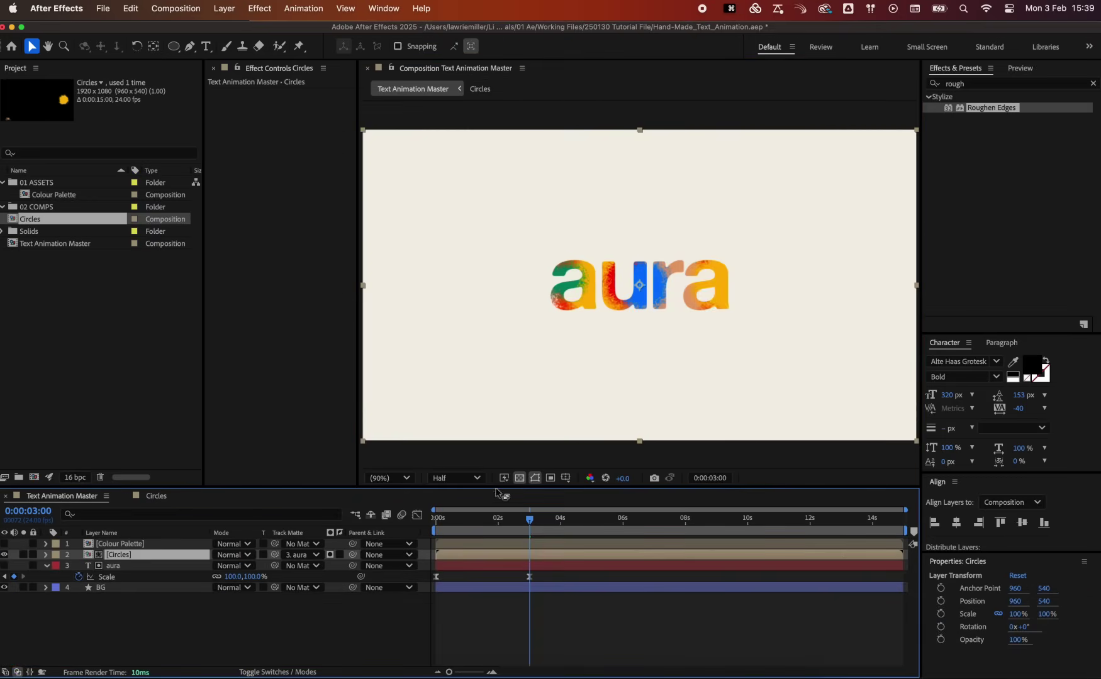
key(Home)
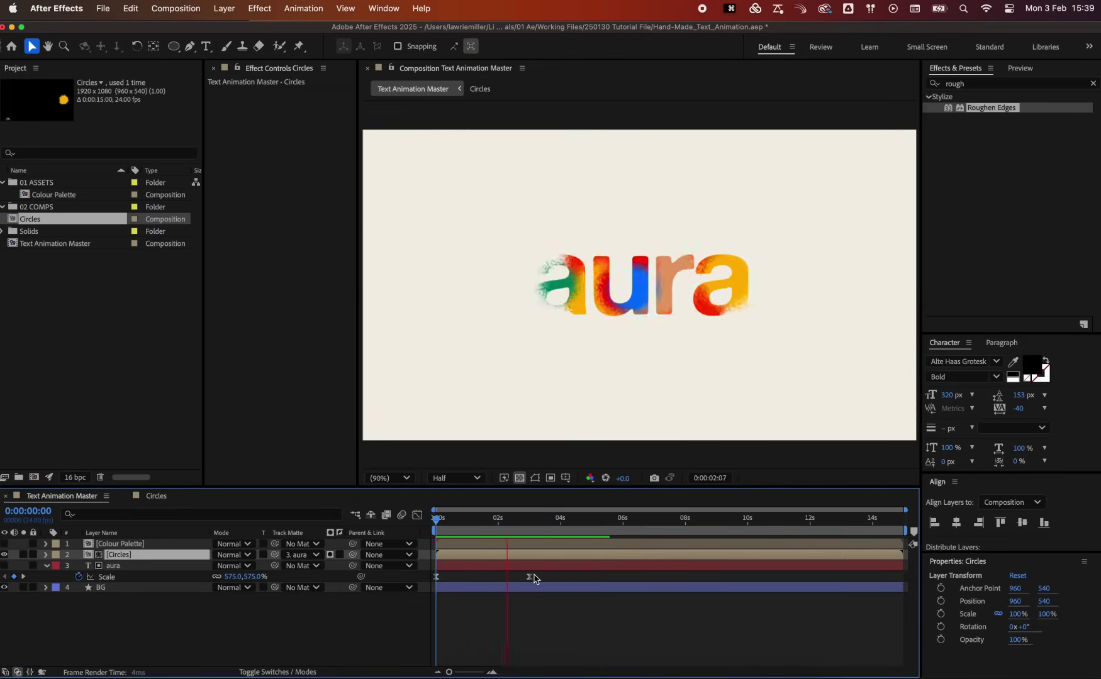
key(space)
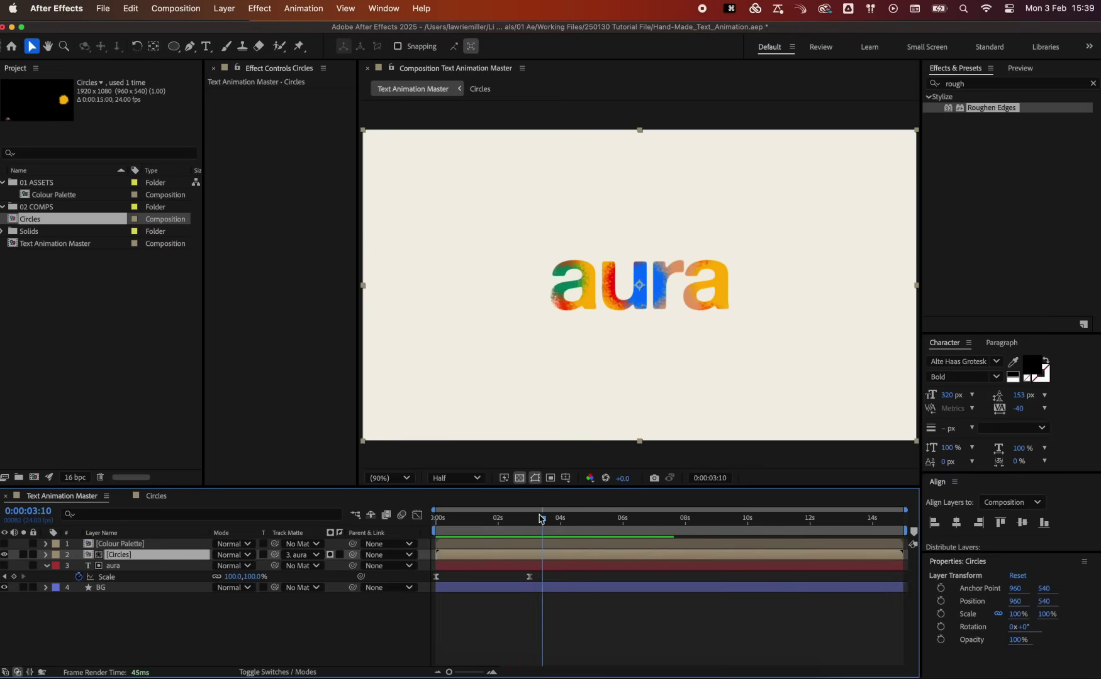
drag(540, 518, 532, 521)
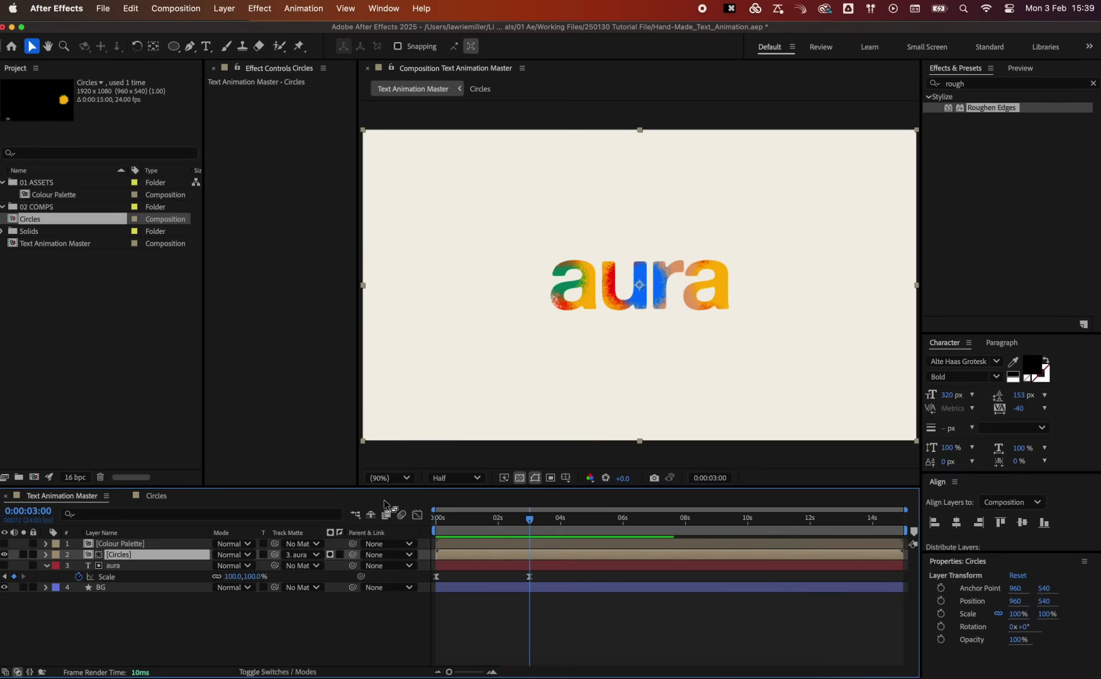
In the Circles composition, collapse the keyframed properties of all circle layers
click(156, 496)
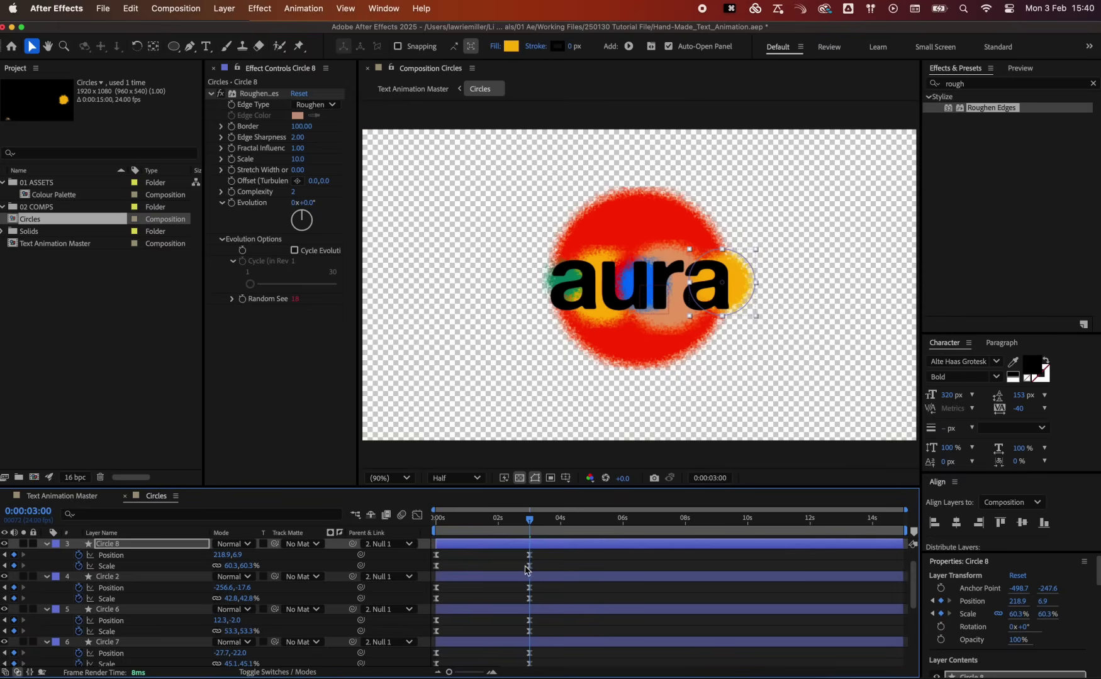
scroll(527, 570, up, 2)
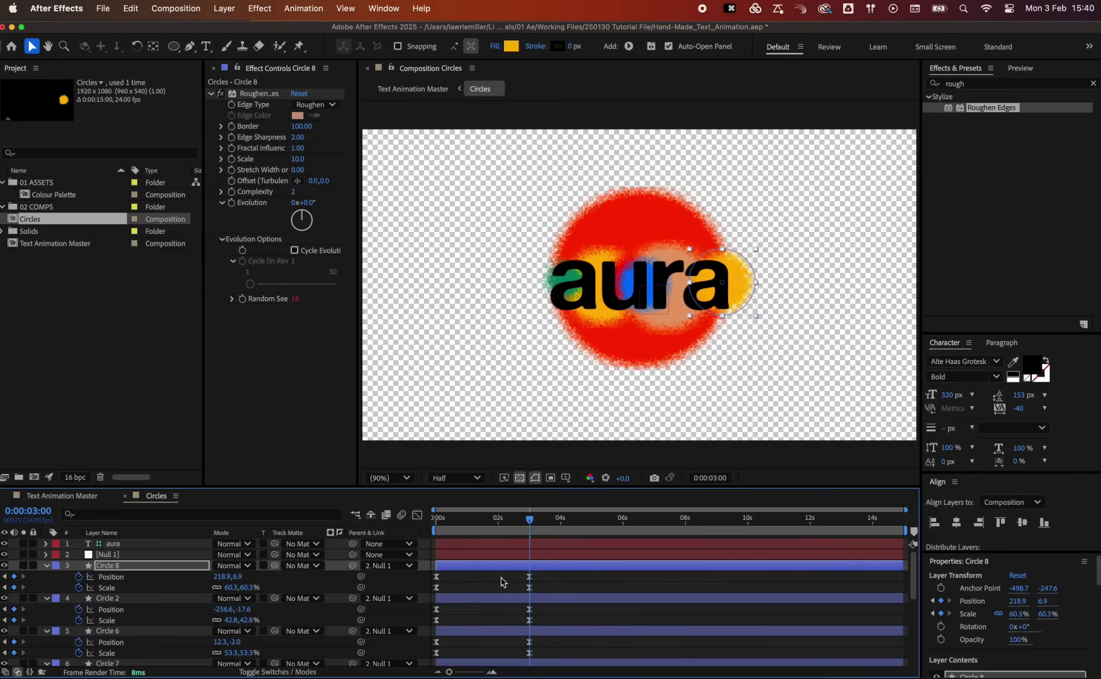
click(502, 582)
key(u)
key(u)
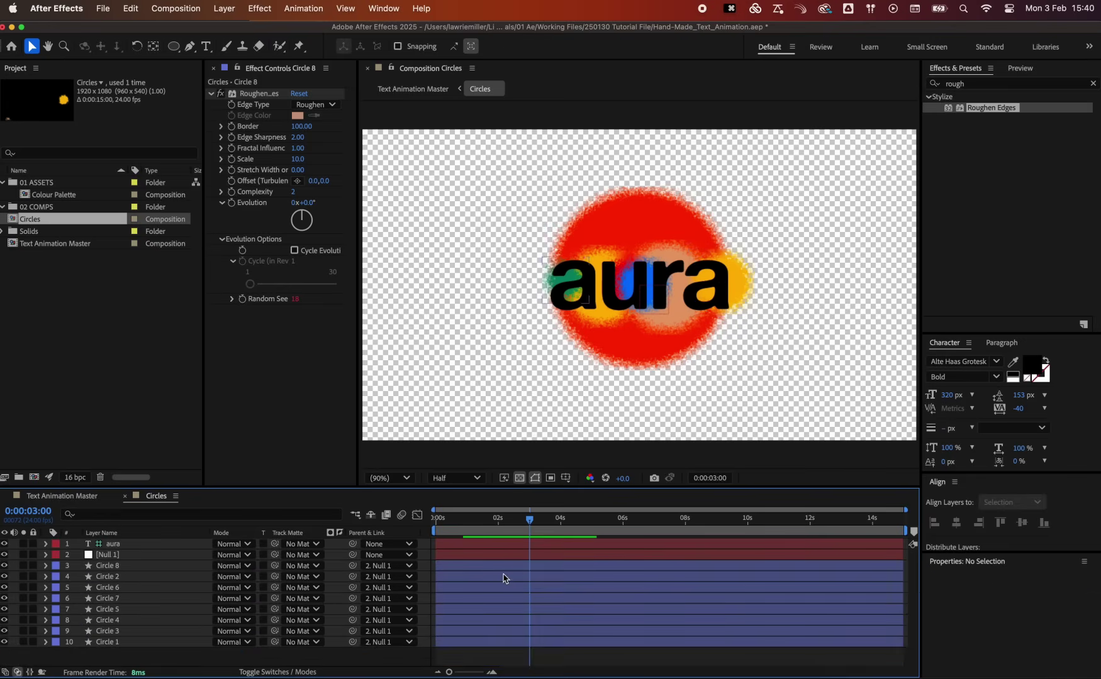
Duplicate Circle 8, reveal the copy's keyframes and move it to the middle of the word at 3 seconds
click(516, 570)
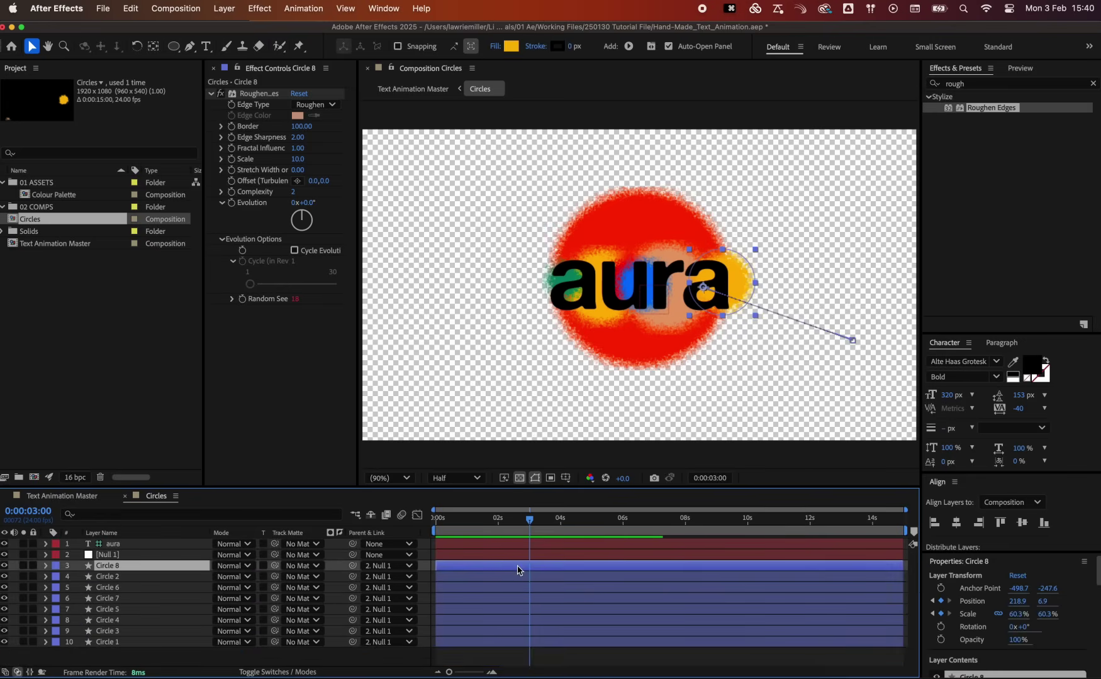
key(super+d)
key(u)
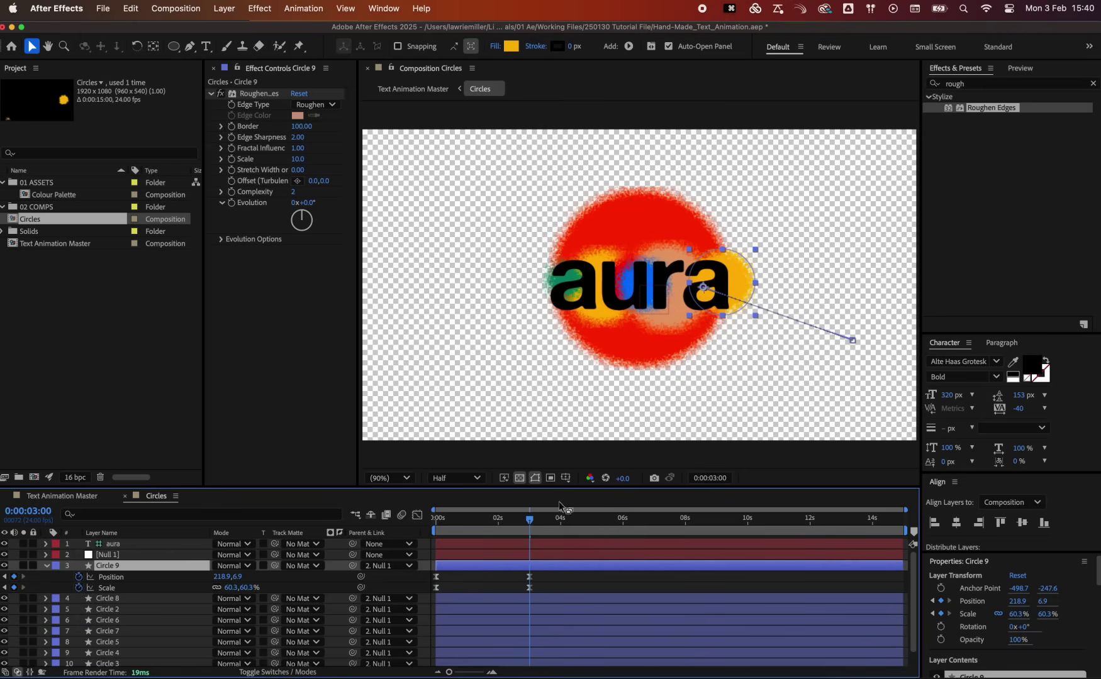
drag(728, 310, 653, 312)
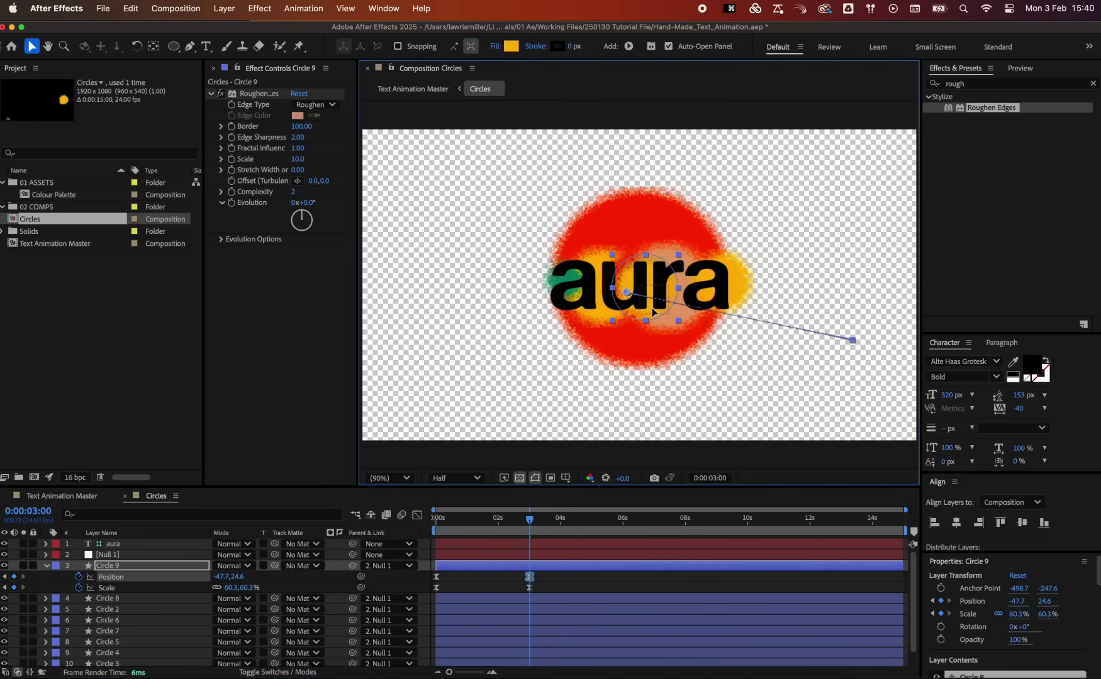
Delete Circle 9's Position and Scale keyframes and set new ones at 0:00:03:00
drag(555, 585, 410, 601)
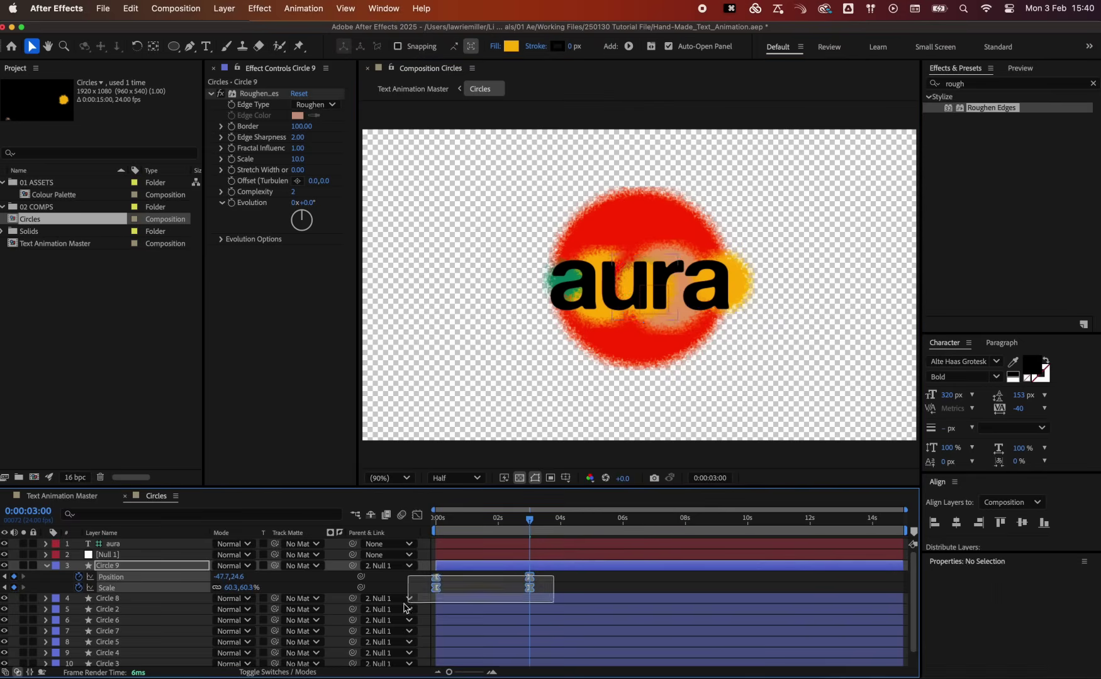
key(Delete)
click(79, 577)
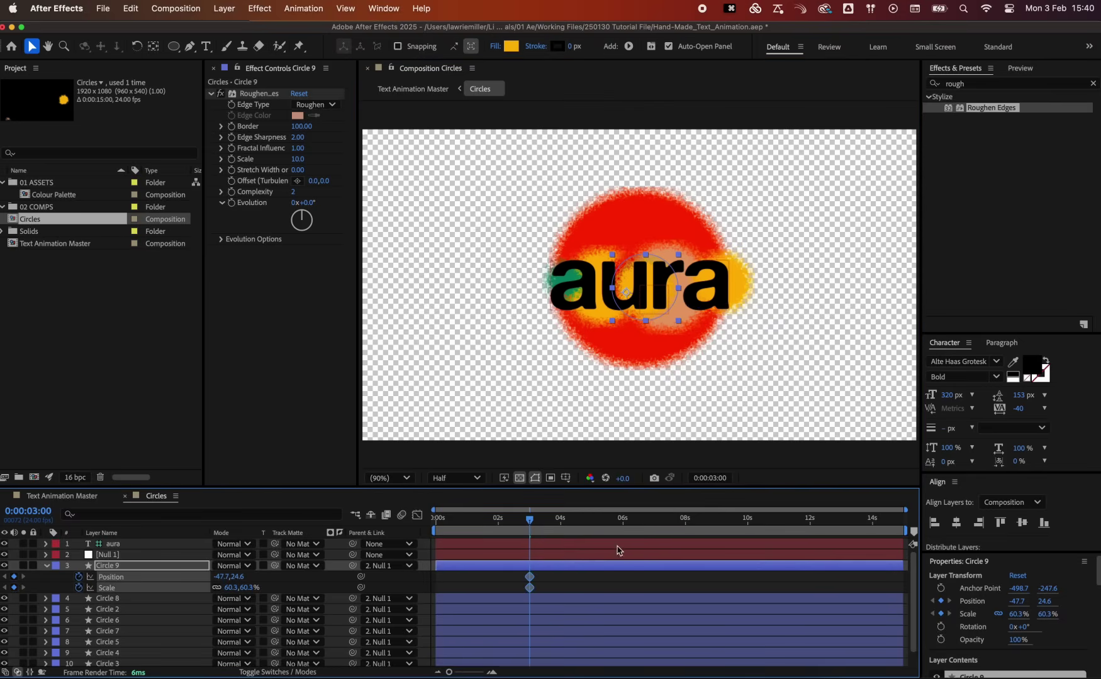
Centre Circle 9's anchor point in its layer content
click(432, 15)
text(center)
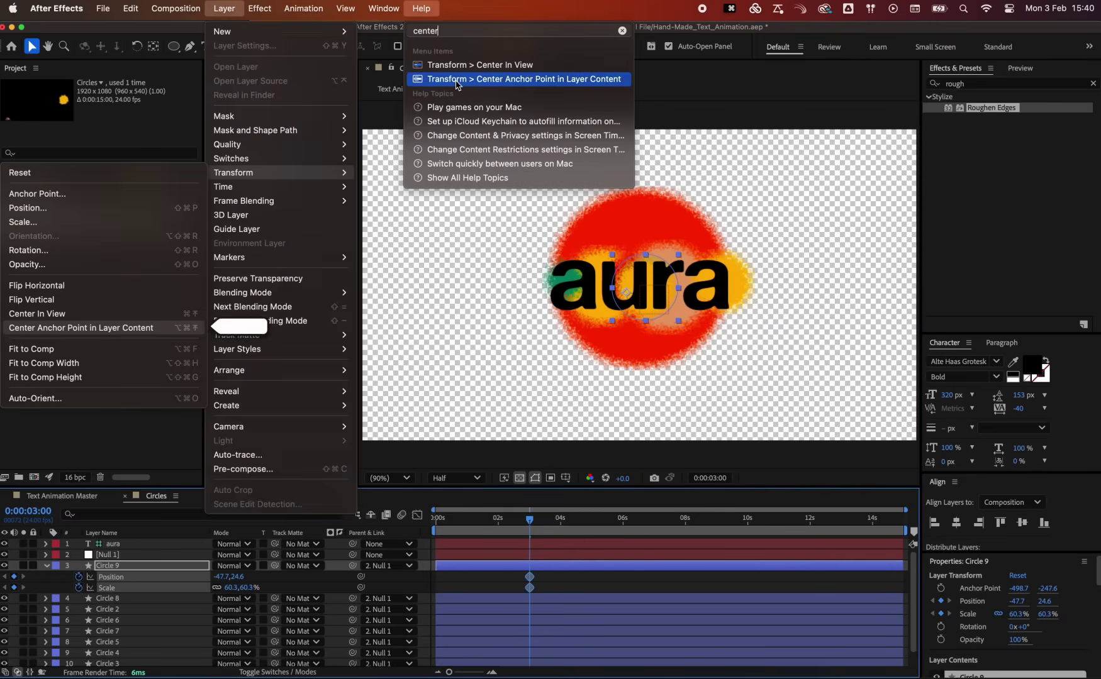
click(523, 76)
Enlarge Circle 9 to about 178% and centre it horizontally and vertically in the composition
drag(678, 321, 744, 381)
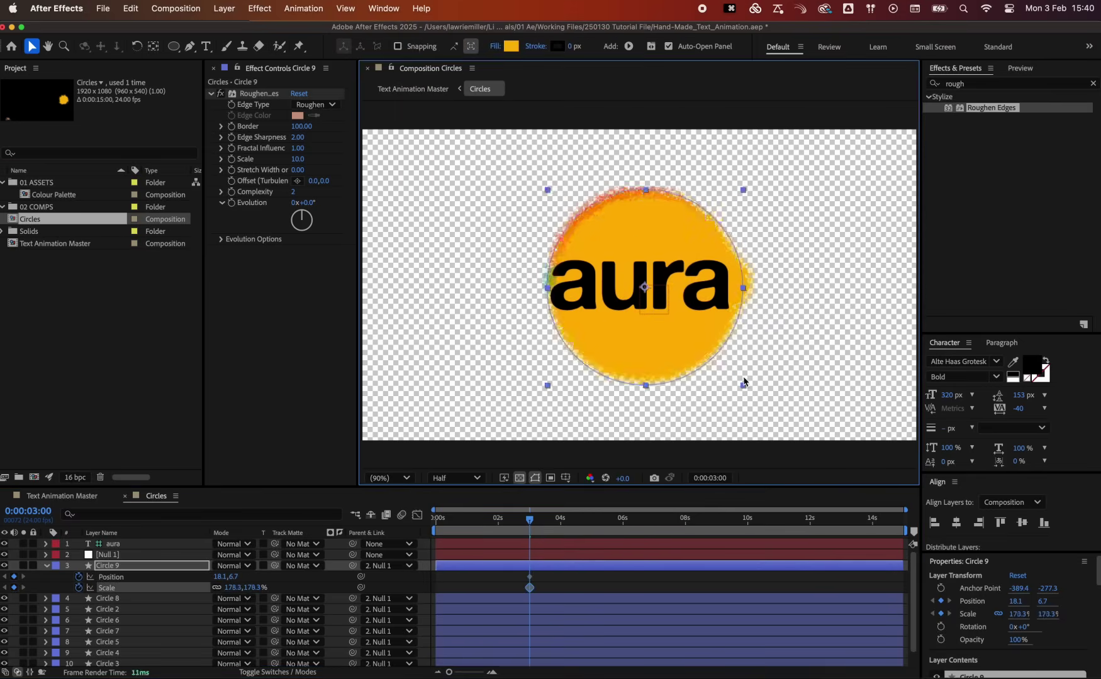
click(955, 523)
click(1022, 523)
At 0 seconds, scale Circle 9 to about 58% and move it below the frame, and check its motion up to 3 seconds
drag(530, 520, 393, 524)
drag(251, 588, 176, 589)
drag(654, 305, 875, 497)
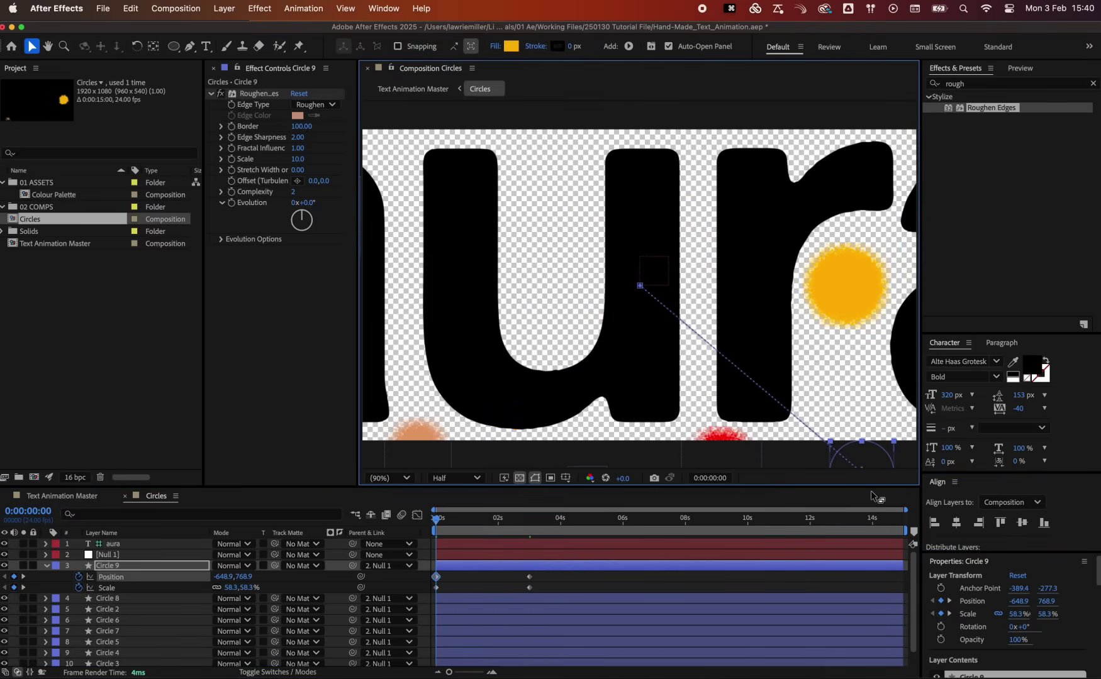
drag(443, 521, 524, 520)
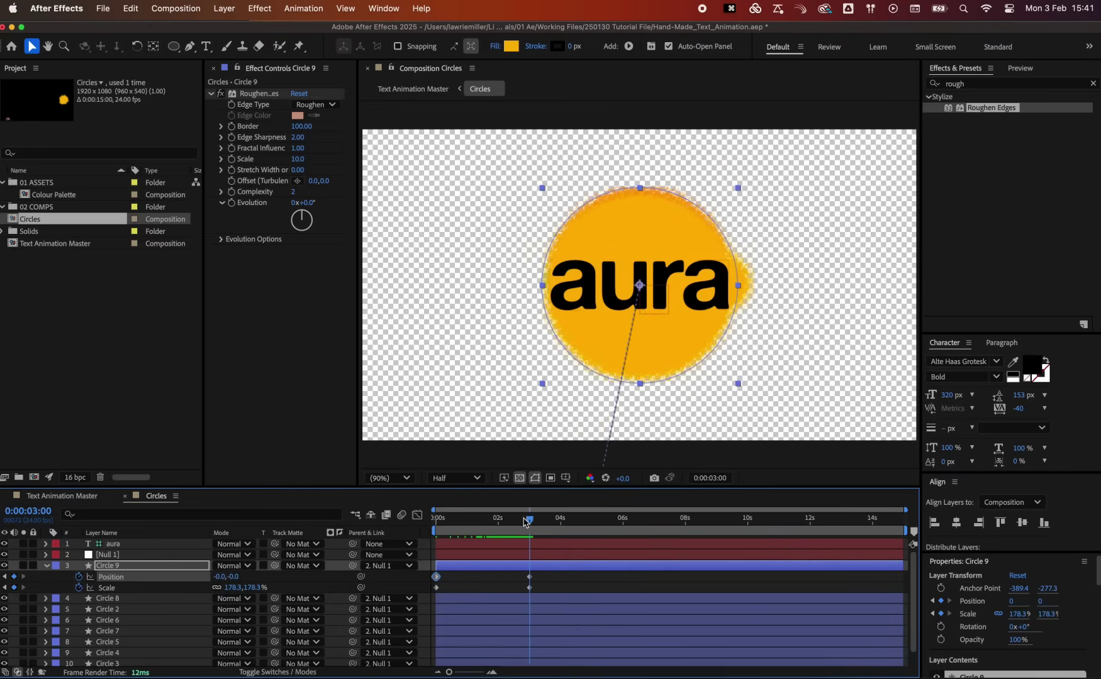
Apply Easy Ease to Circle 9's Position and Scale keyframes and set their incoming and outgoing velocity influence to 80%
drag(551, 573, 406, 594)
key(F9)
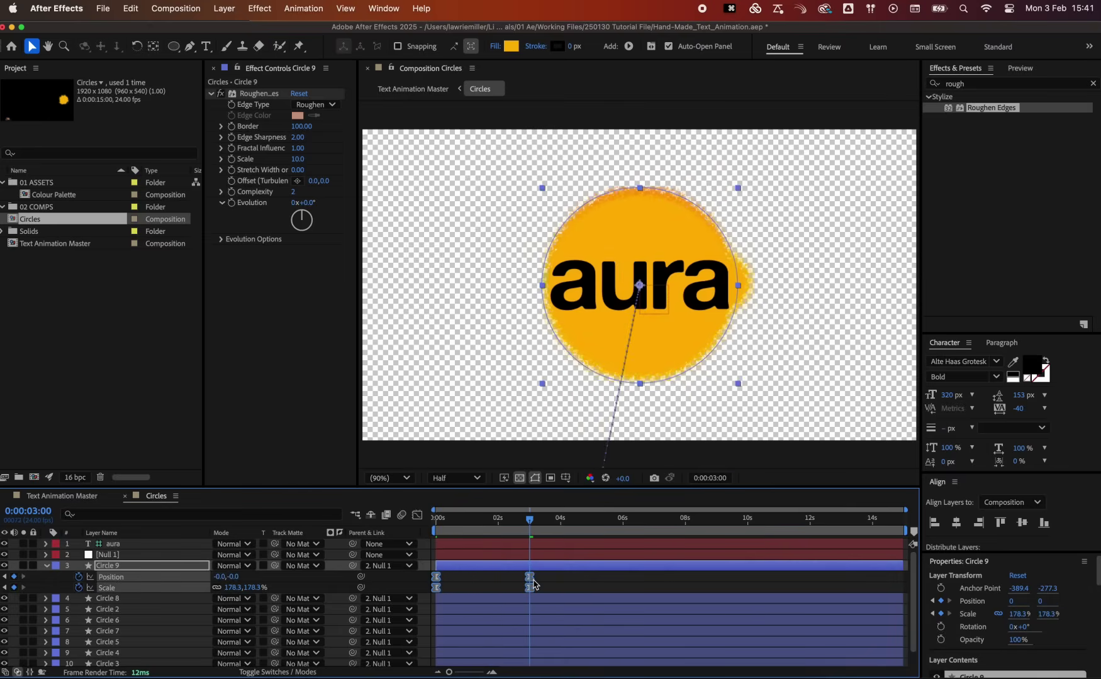
click(416, 515)
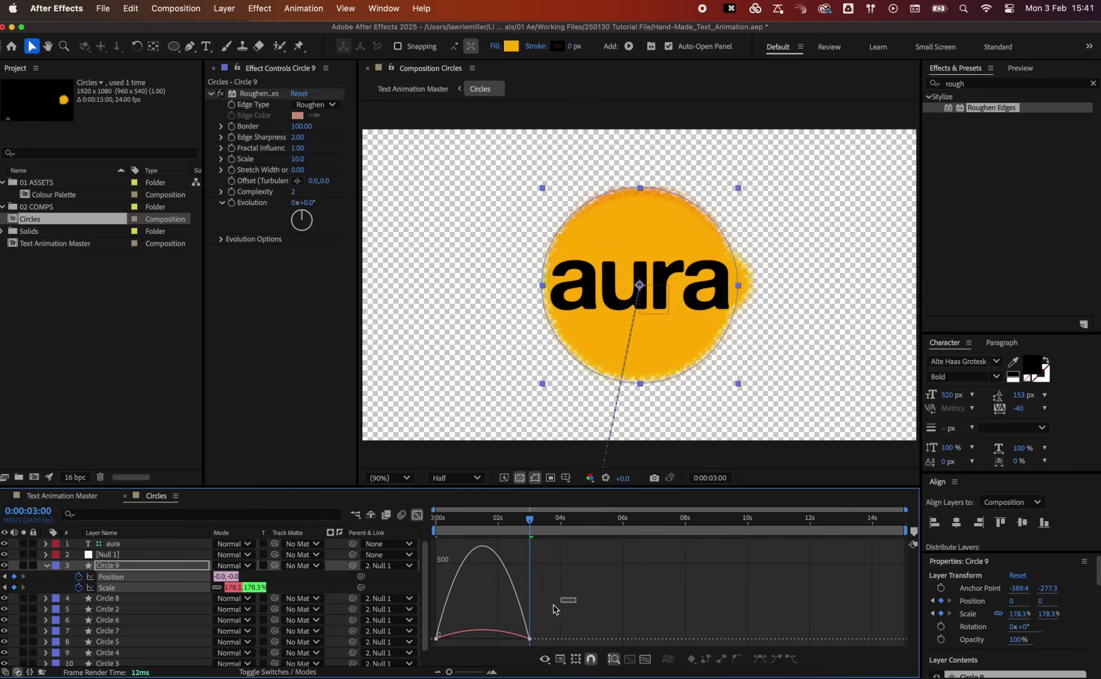
click(495, 628)
key(super+shift+k)
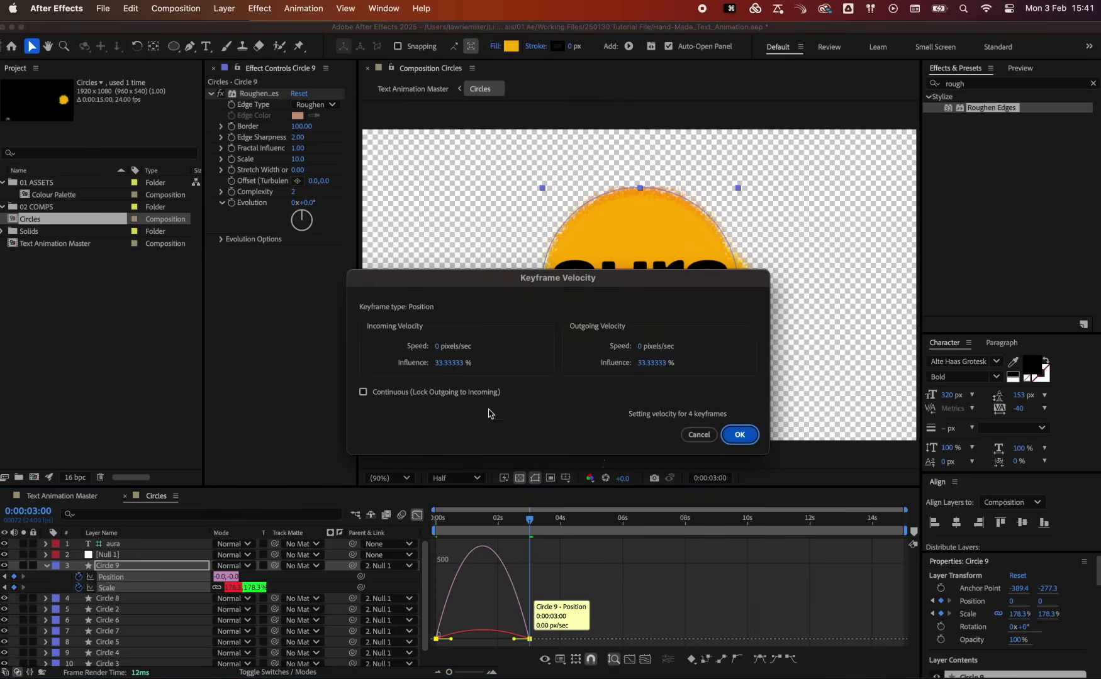
click(450, 363)
text(80)
key(Tab)
text(80)
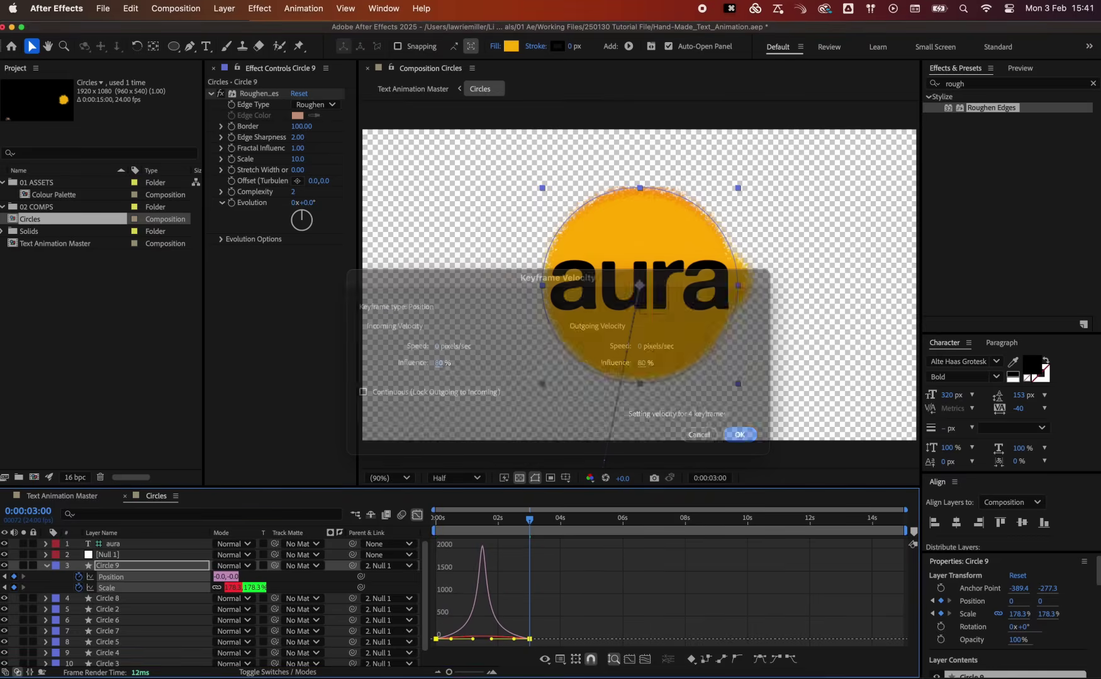
Confirm the keyframe velocity, return from the graph to the layer bars, and duplicate Circle 9 twice
key(Return)
click(417, 516)
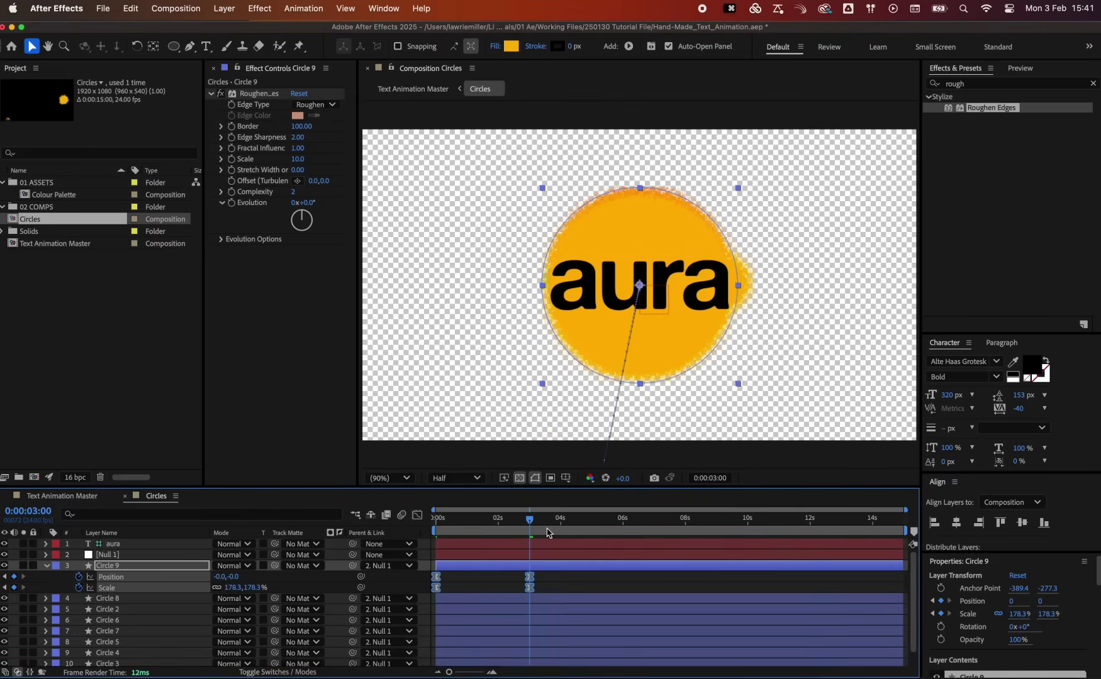
click(544, 568)
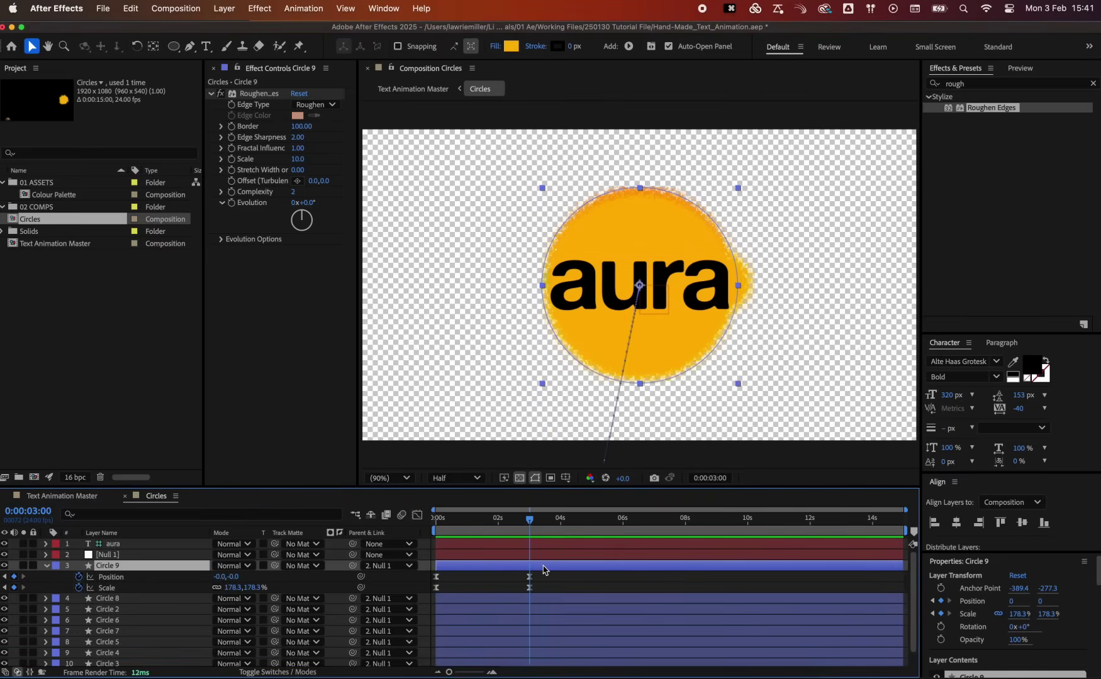
key(super+d)
key(super+d)
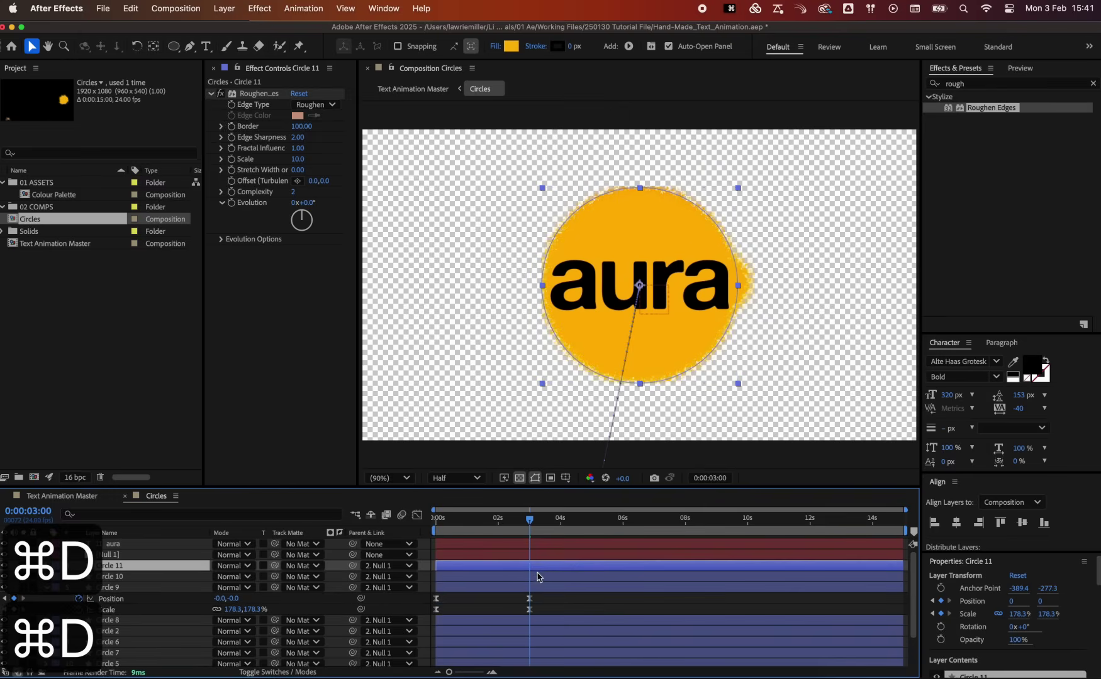
Add the Colour Palette composition as the top layer of Circles and place its swatches below the aura text
click(538, 577)
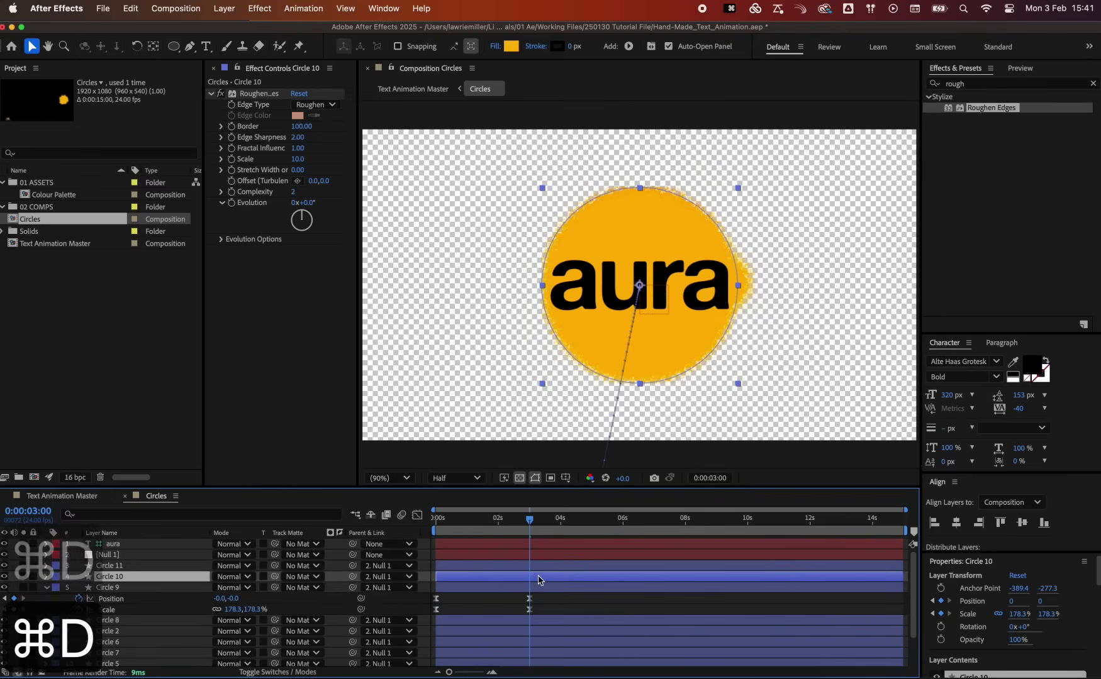
click(59, 195)
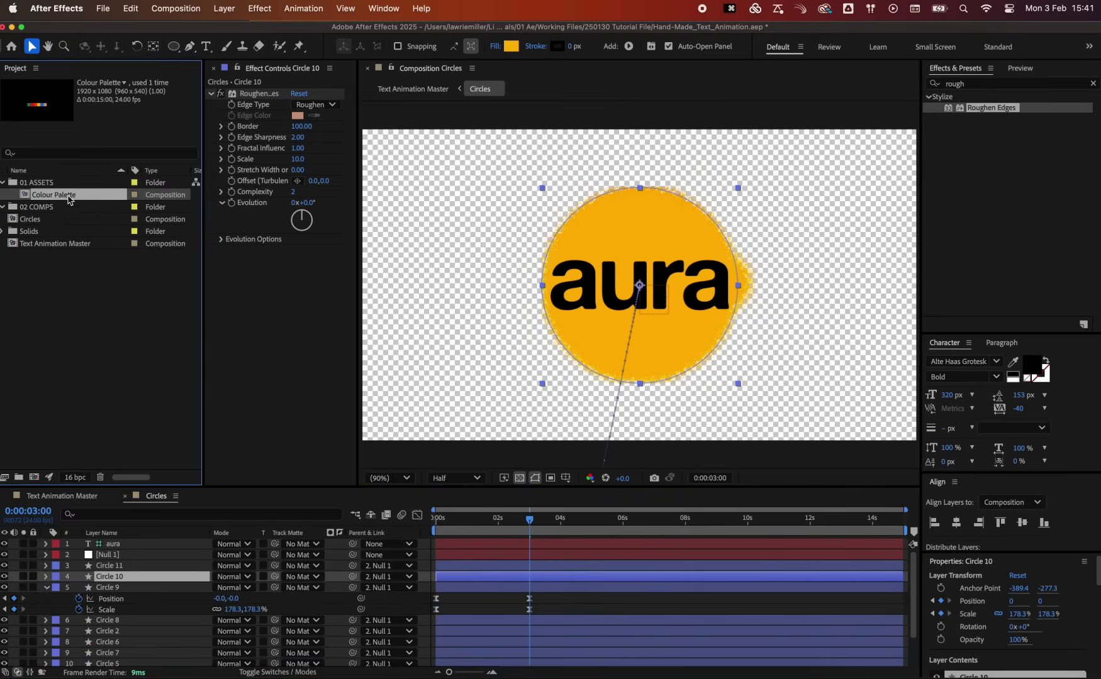
drag(68, 197, 125, 541)
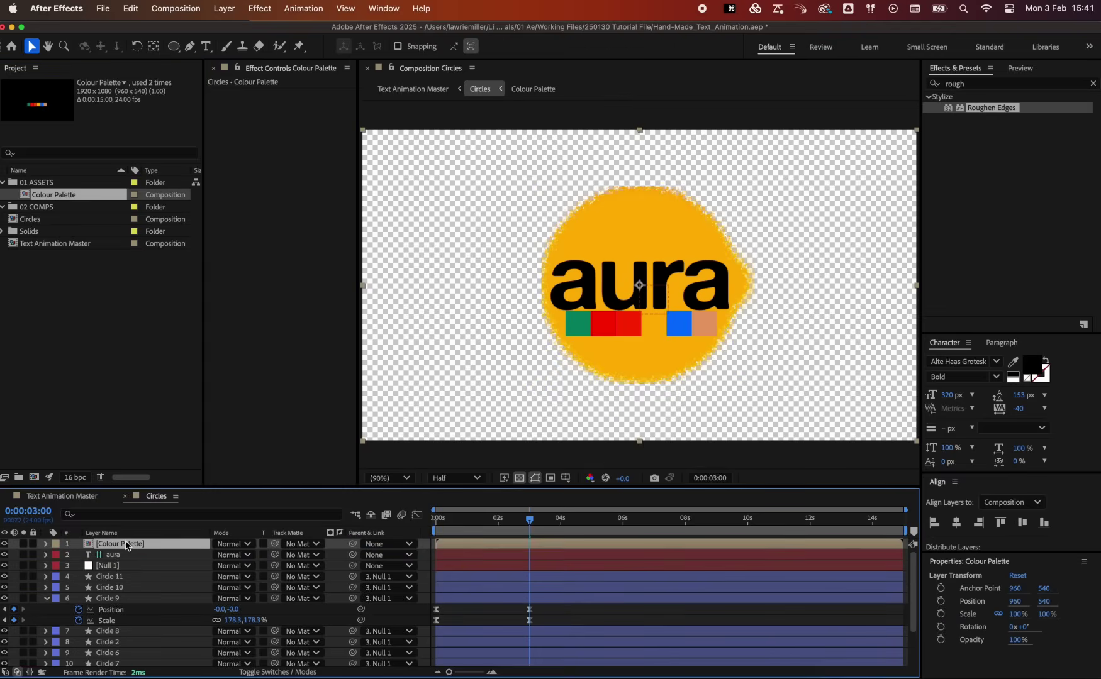
drag(633, 331, 626, 416)
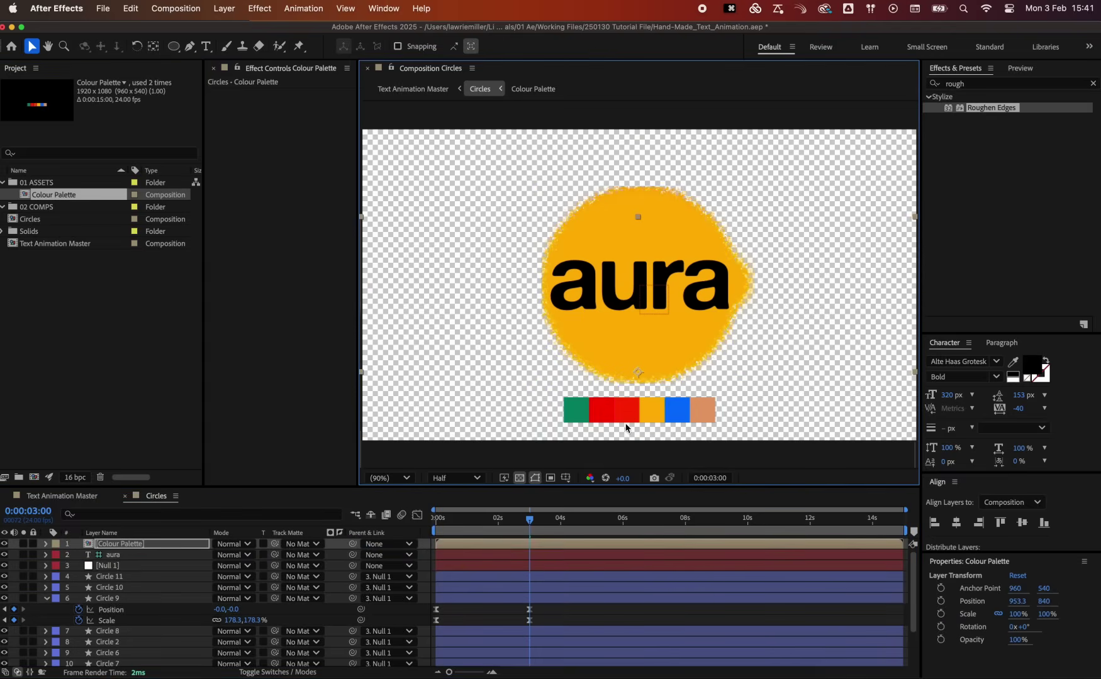
Set Circle 10's fill to the orange-red sampled from the third palette swatch
click(553, 599)
click(545, 588)
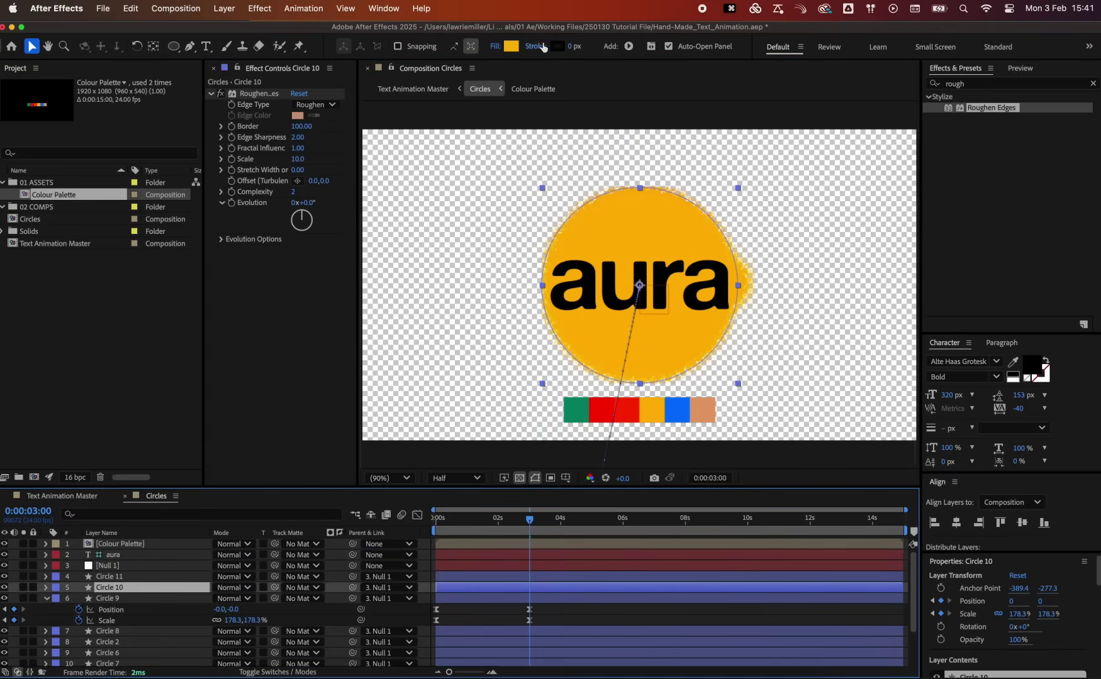
click(511, 47)
click(823, 539)
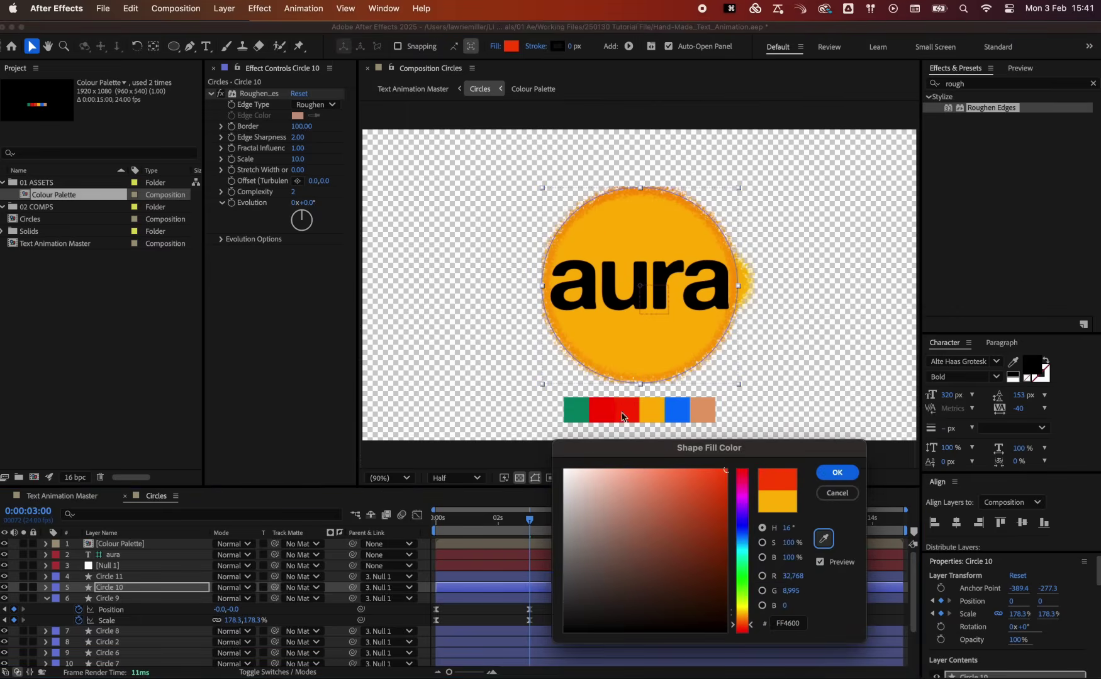
click(621, 416)
click(837, 477)
Set Circle 11's fill to the red sampled from the second palette swatch
click(503, 577)
click(511, 47)
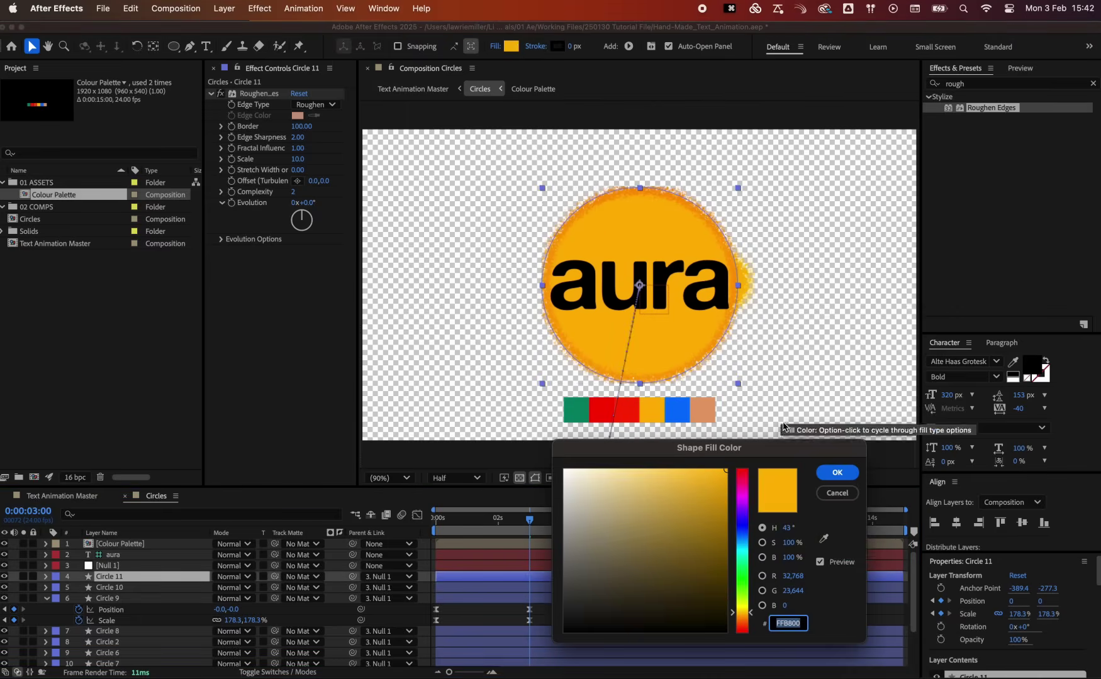
click(823, 539)
click(604, 412)
click(836, 472)
Stagger the duplicated layers so Circle 10 starts at frame 10 and Circle 11 at frame 20
shift+click(521, 588)
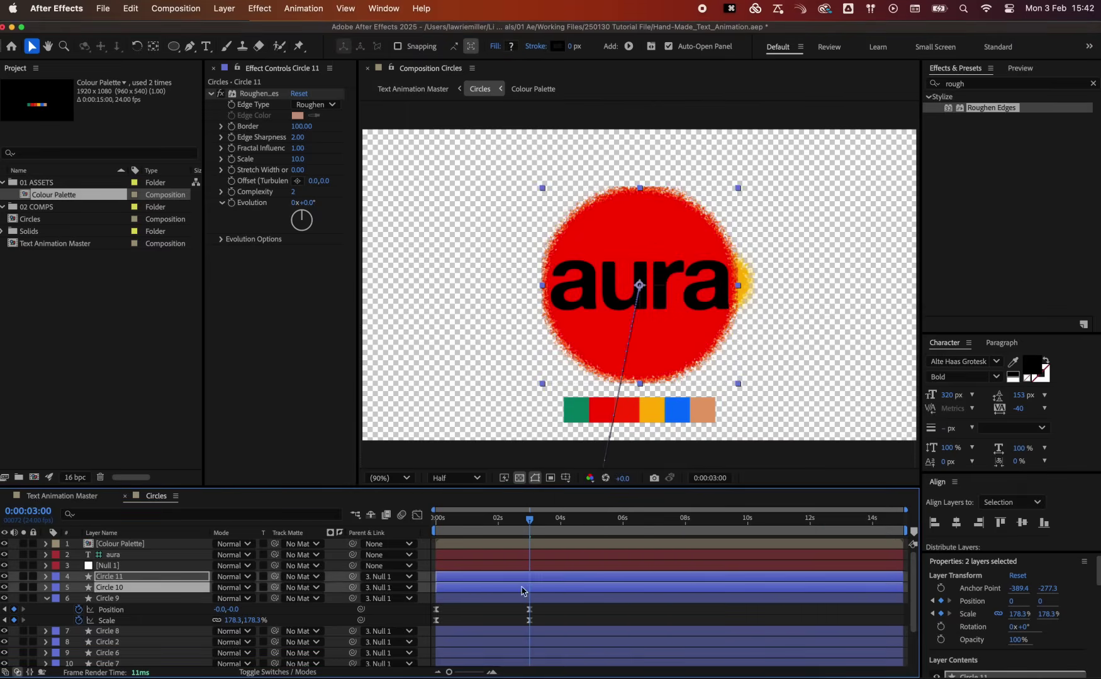
drag(468, 519, 413, 510)
key(shift+super+Right)
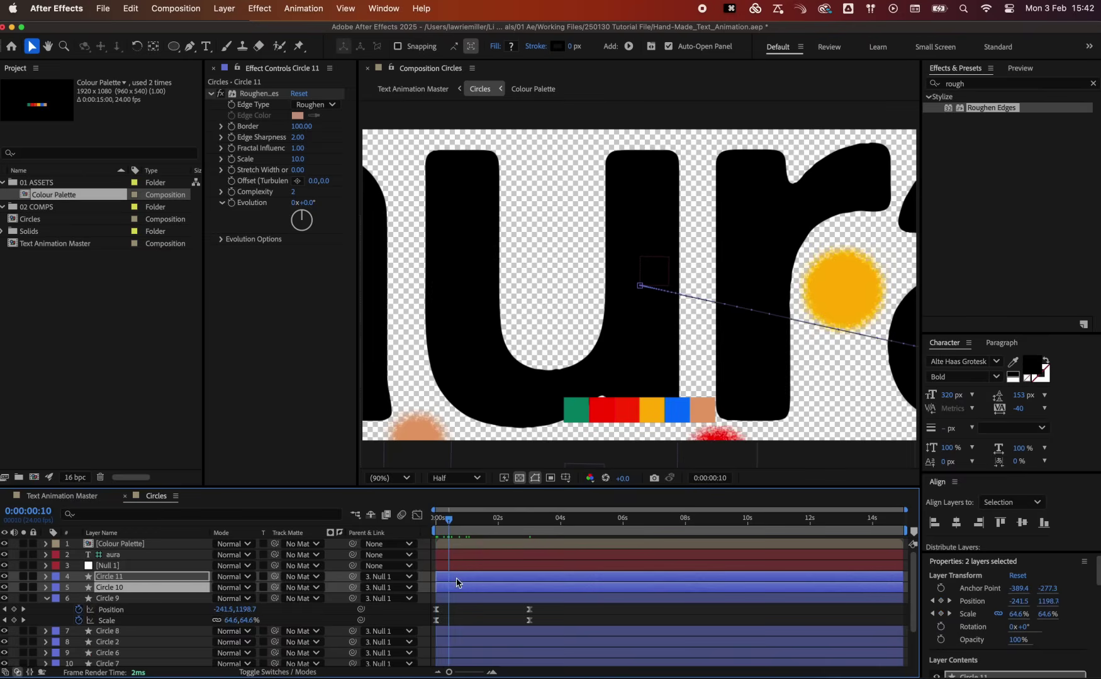
key(shift+super+Right)
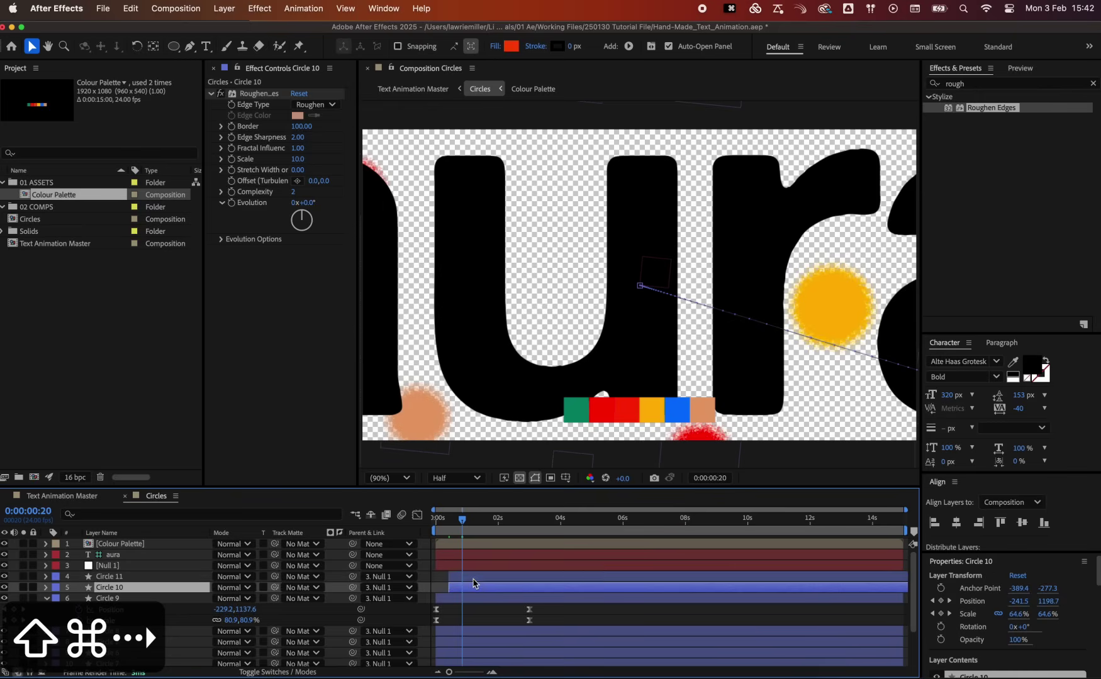
click(460, 580)
Shift Circles 9, 10 and 11 together so Circle 9 starts about half a second in, checking the overlap of their motion
shift+click(479, 600)
drag(475, 600, 526, 598)
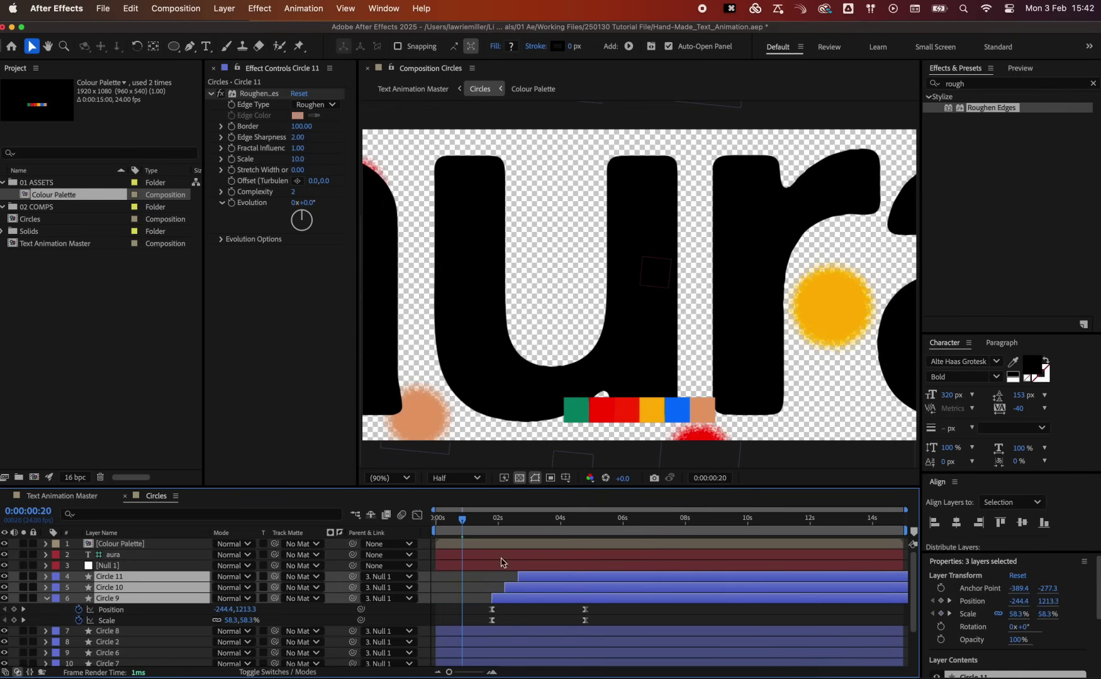
drag(468, 522, 560, 532)
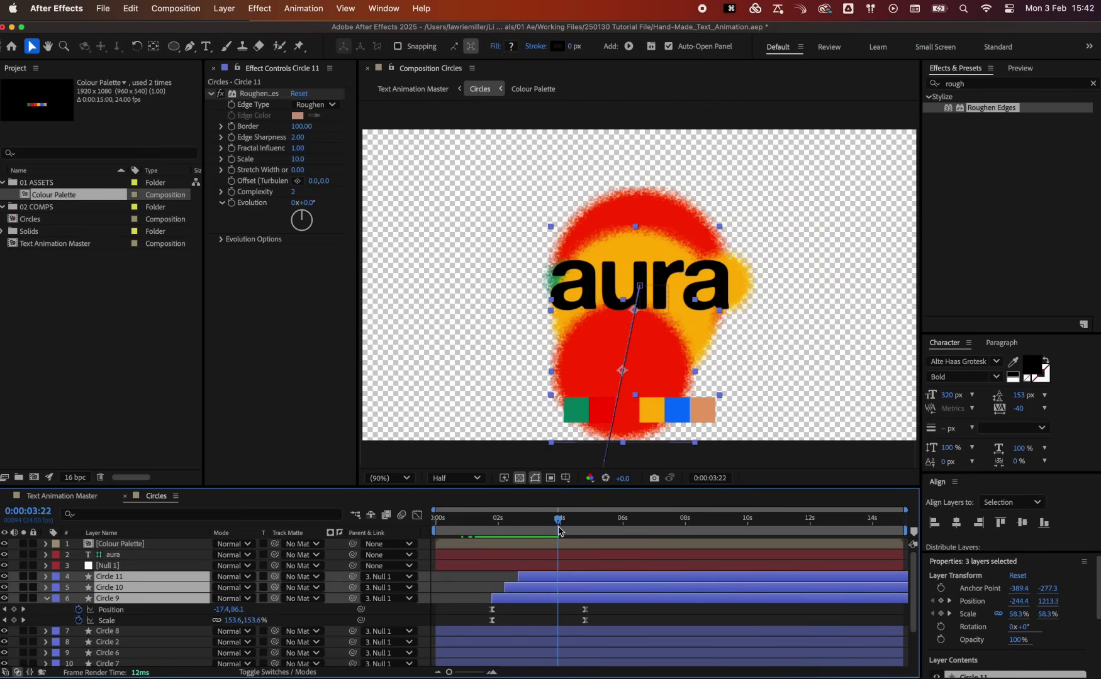
mouse_move(517, 603)
mouse_down()
mouse_move(480, 602)
mouse_move(497, 600)
mouse_up()
drag(469, 526, 520, 539)
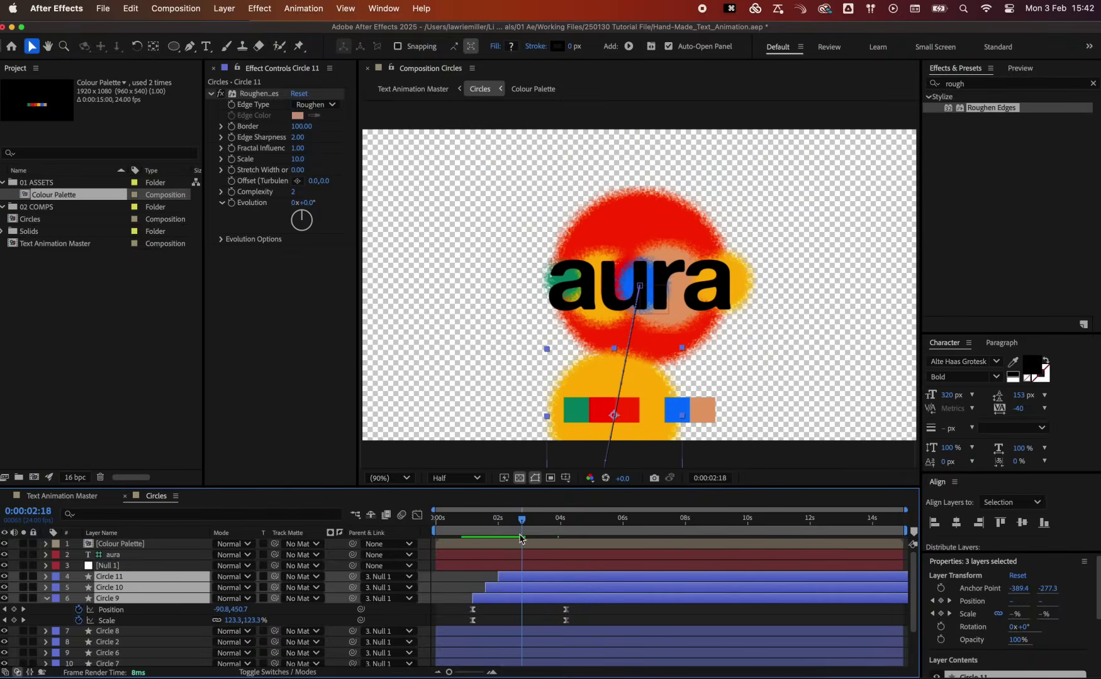
drag(518, 586, 499, 580)
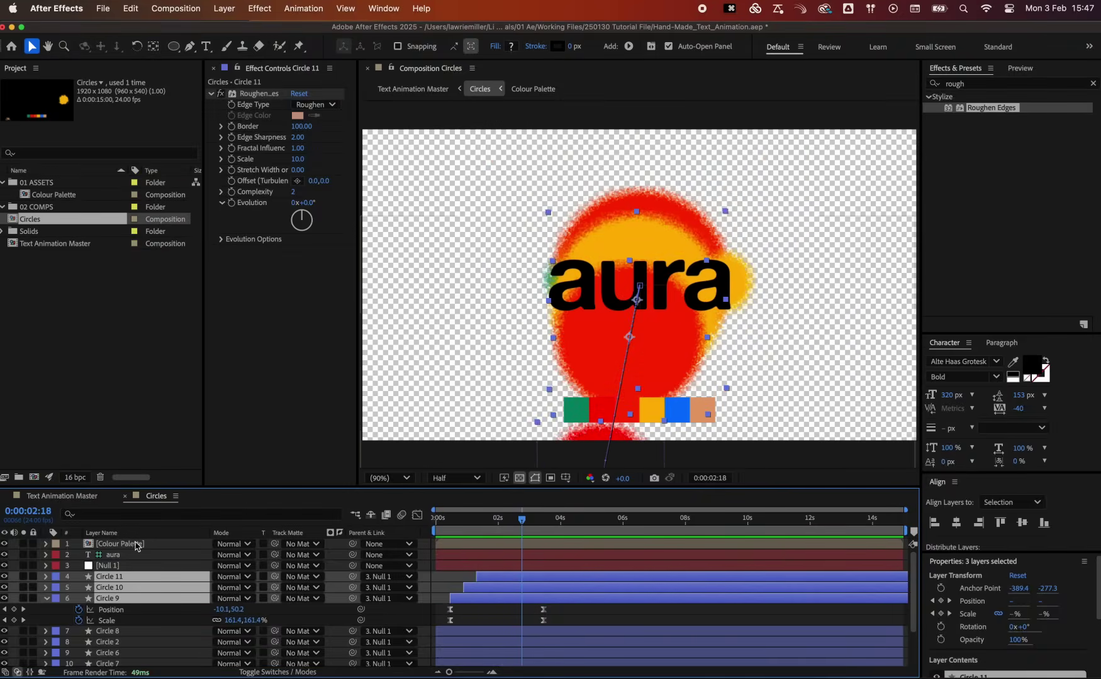
Turn the Colour Palette layer in the Circles composition into a guide layer
click(131, 545)
right_click(124, 546)
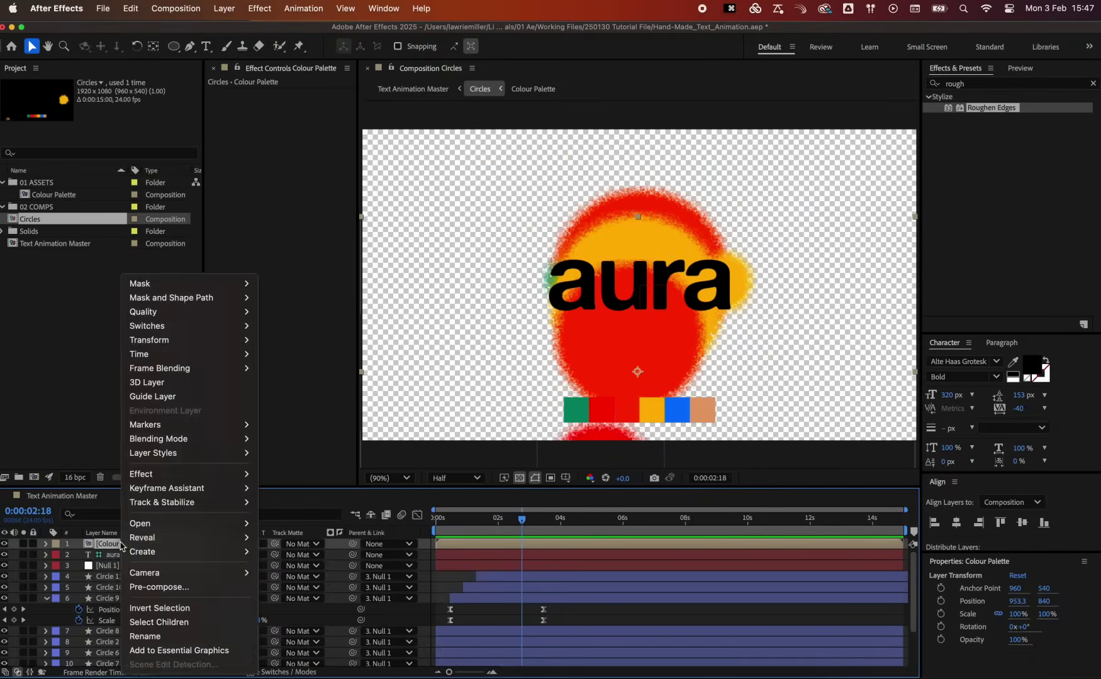
click(153, 396)
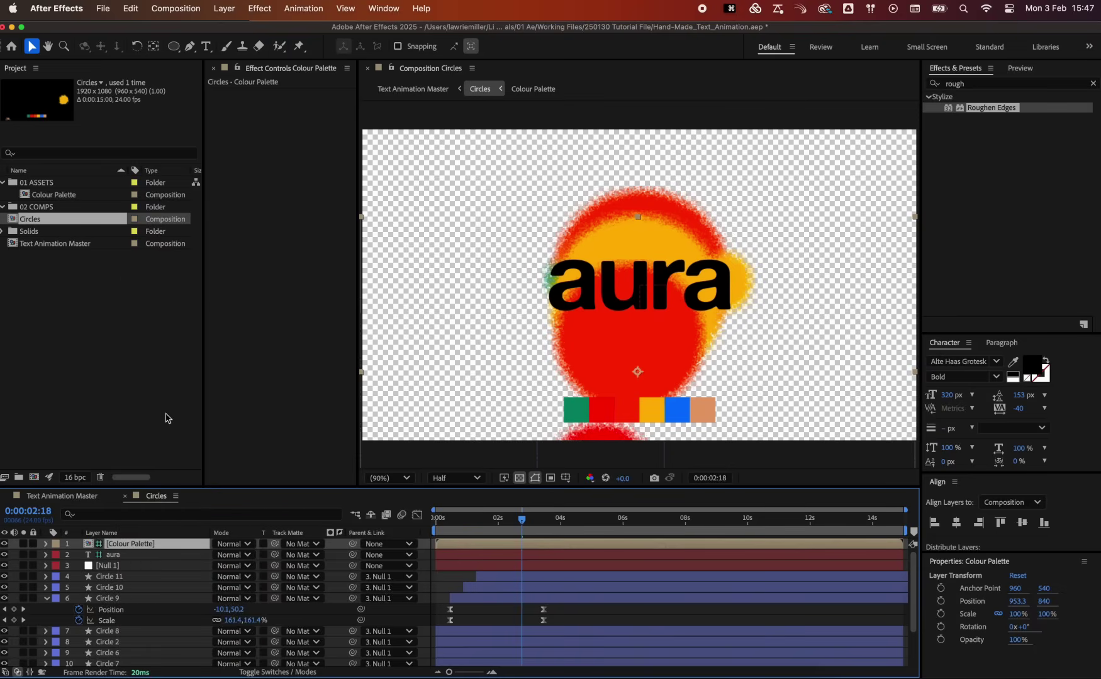
Play Text Animation Master from the start and inspect the colour order around 2 seconds 12 frames
click(63, 496)
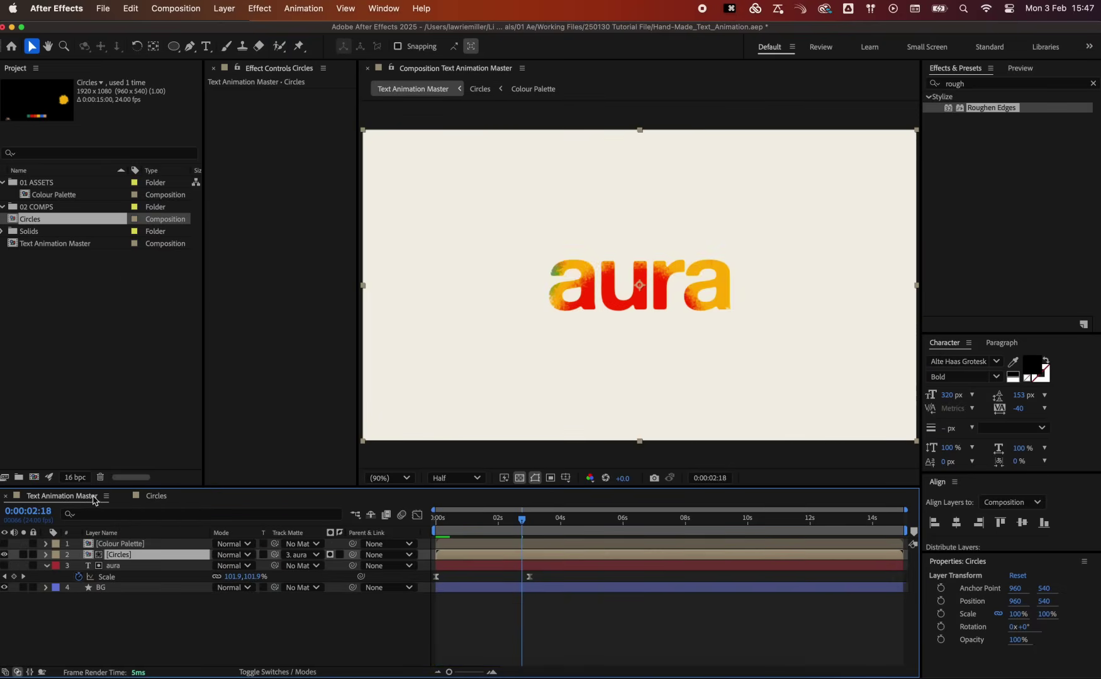
drag(510, 522, 410, 517)
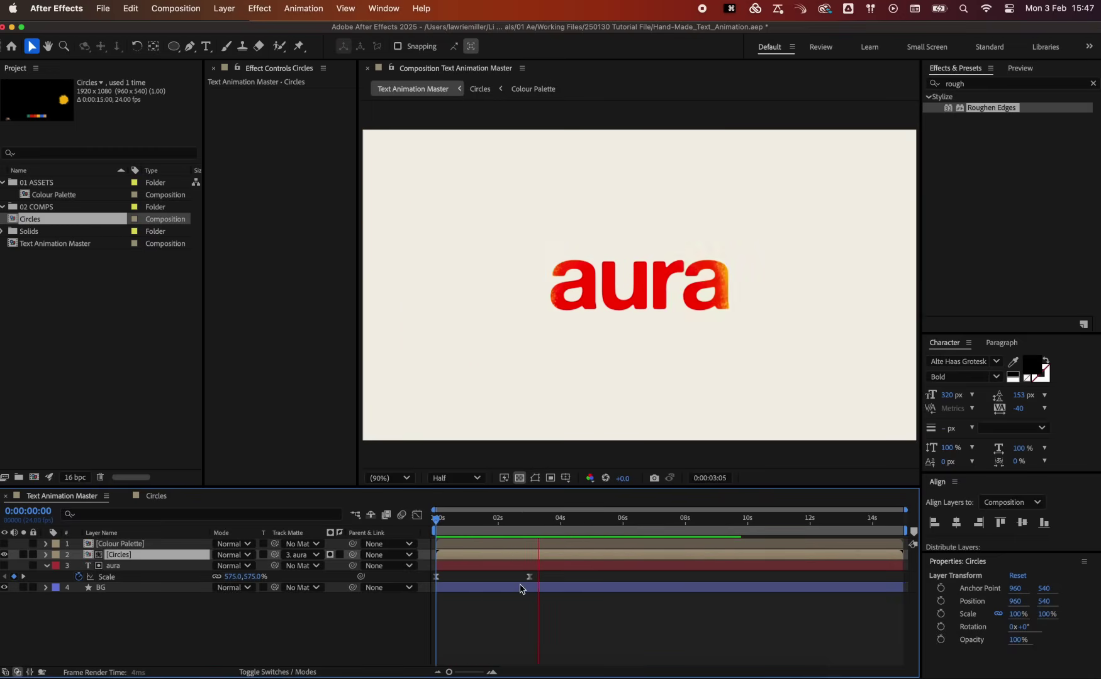
key(space)
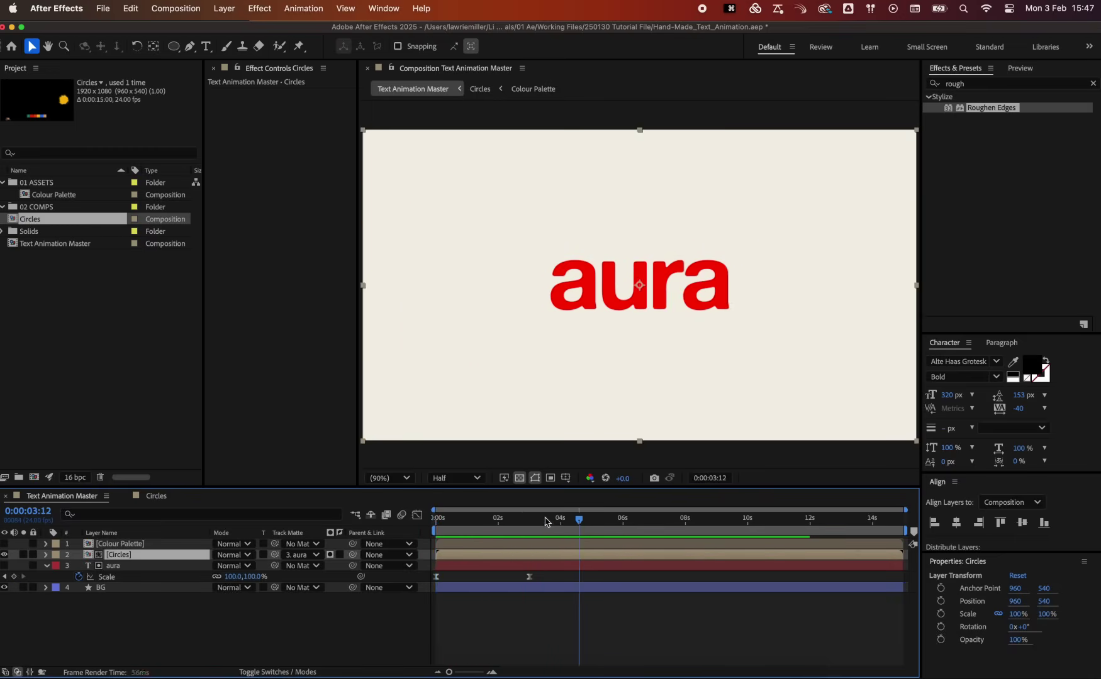
drag(546, 522, 514, 510)
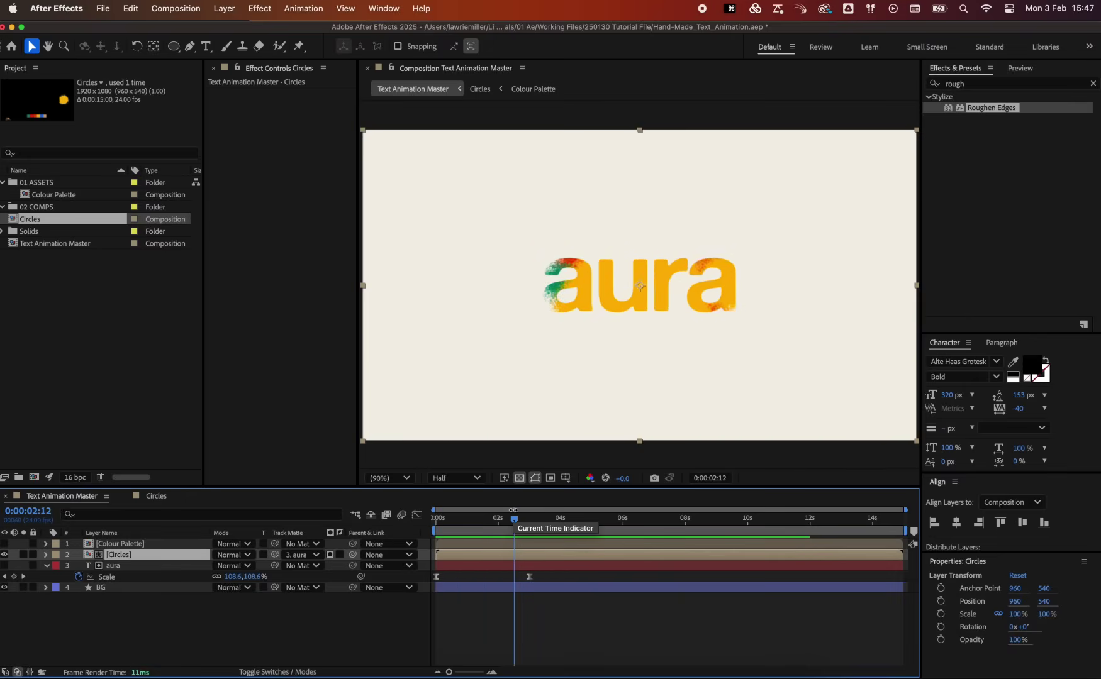
Move Circle 10 below Circle 9 in the Circles layer stack and start Circle 9 between Circles 10 and 11
click(147, 497)
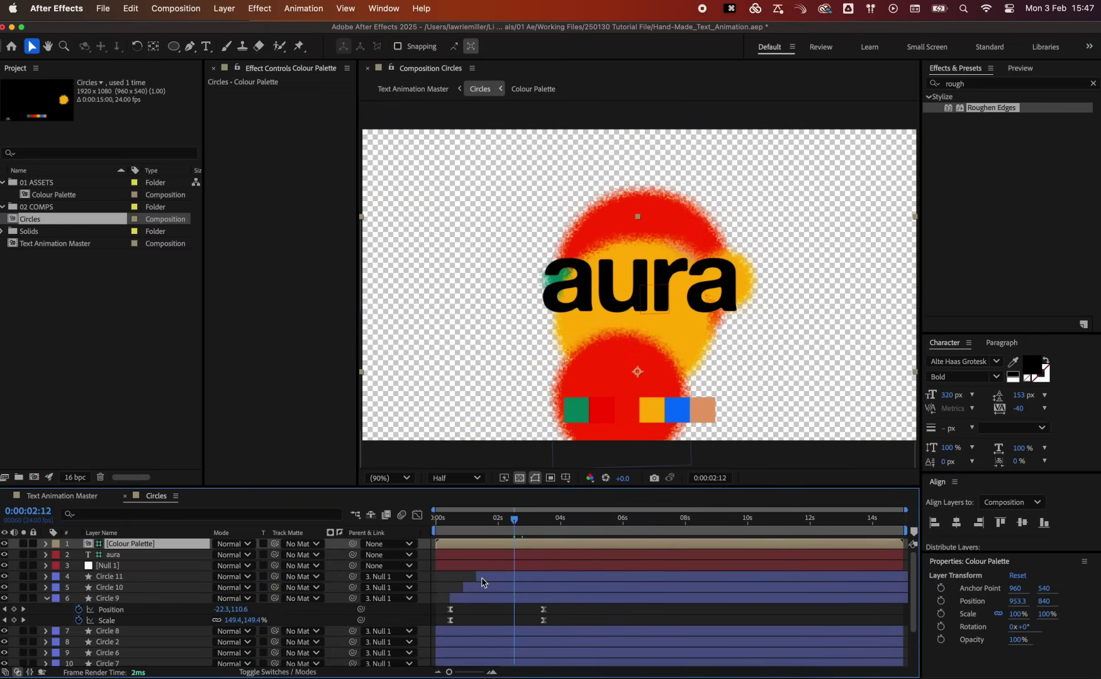
click(482, 578)
click(482, 589)
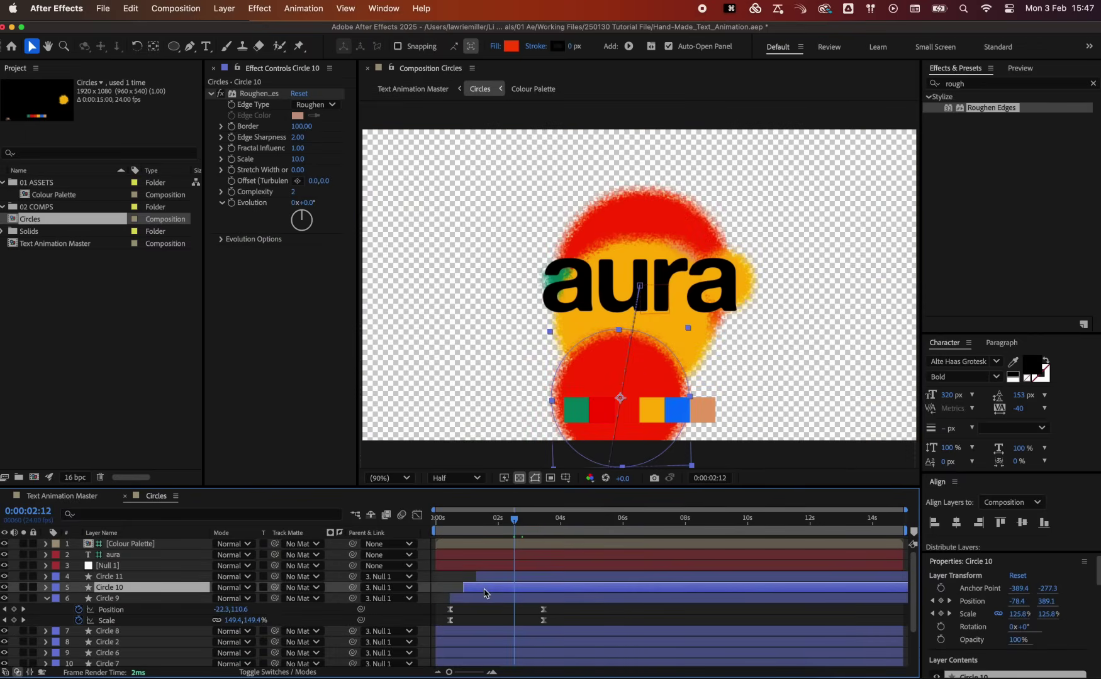
key(super+bracketleft)
click(476, 591)
key(u)
drag(476, 589, 494, 590)
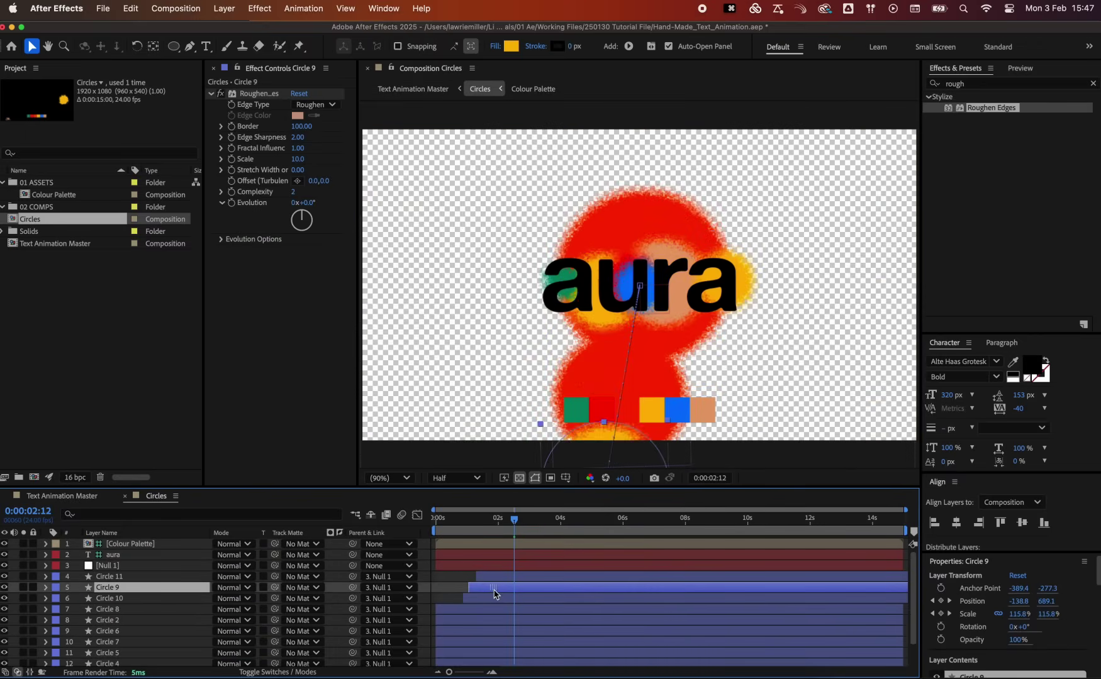
Shift Circles 9, 10 and 11 so Circle 10 starts at frame 13, and play back the Text Animation Master composition
click(476, 525)
key(super+Left)
key(super+Left)
key(super+Left)
key(super+Left)
key(super+Left)
key(super+Left)
key(super+Left)
key(super+Left)
key(super+Left)
key(super+Left)
key(super+Left)
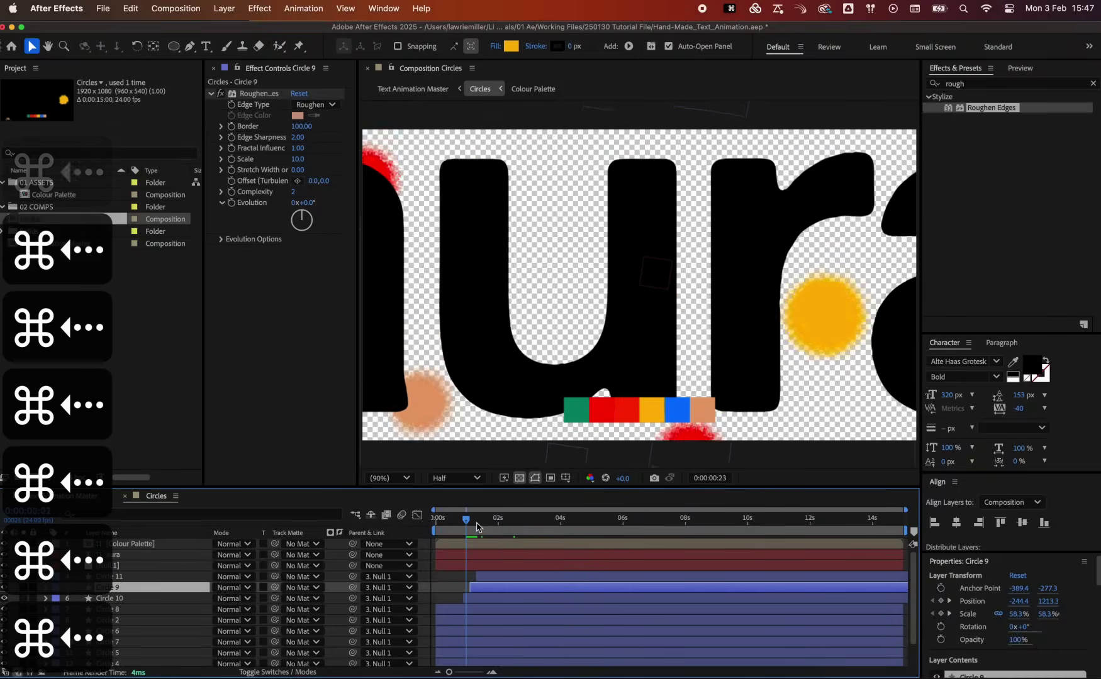
click(490, 576)
shift+click(496, 600)
click(453, 525)
drag(454, 523, 452, 524)
drag(485, 598, 476, 605)
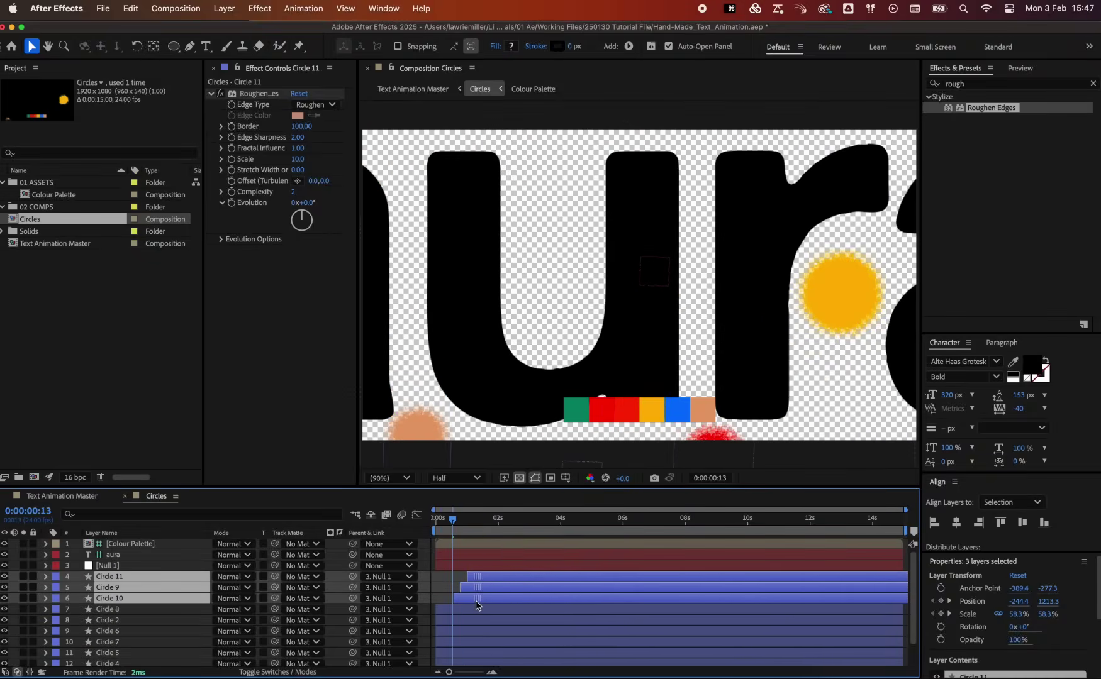
click(87, 497)
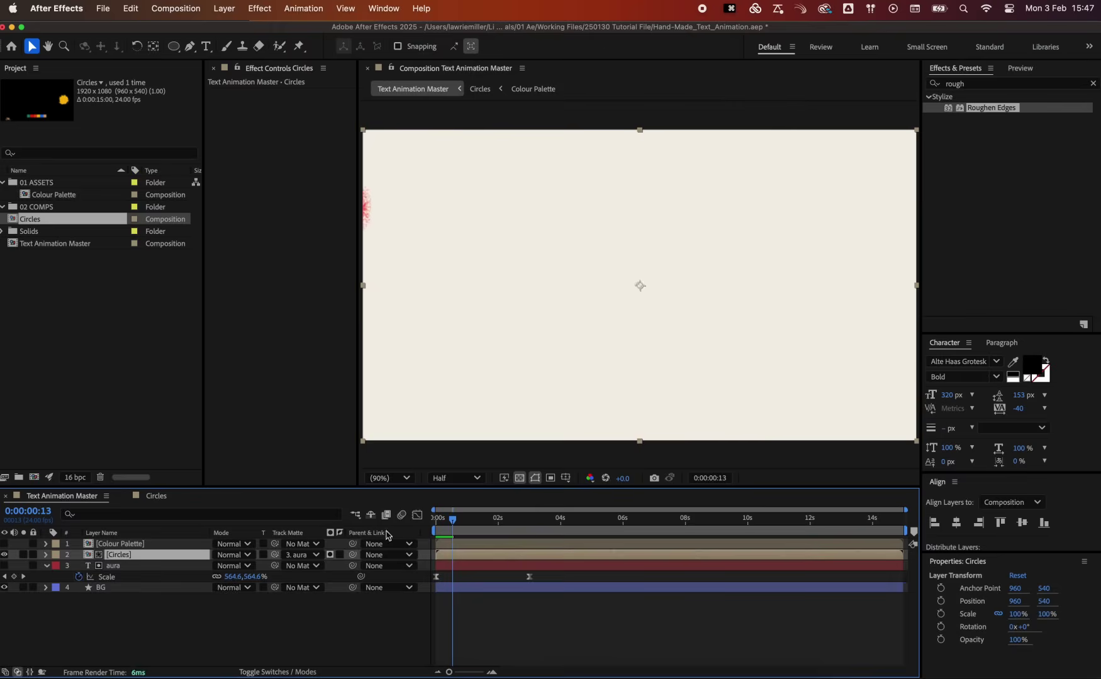
key(space)
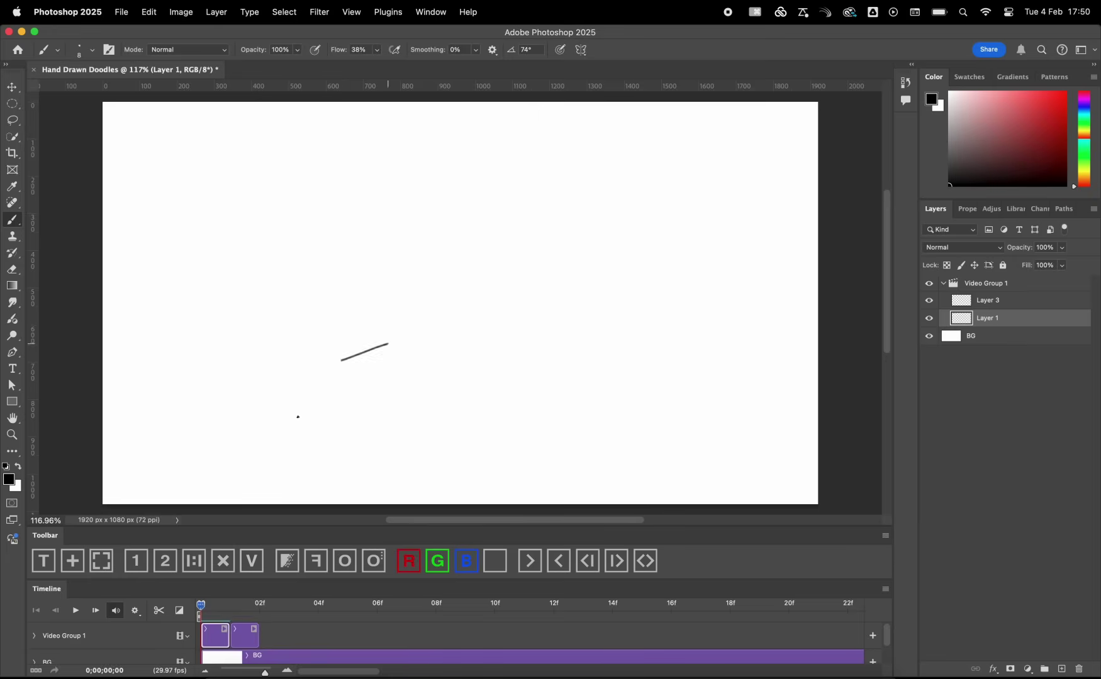
Switch to Photoshop and add frame layers to Hand Drawn Doodles, brushing the line further up and across the canvas on each frame
click(232, 605)
click(144, 559)
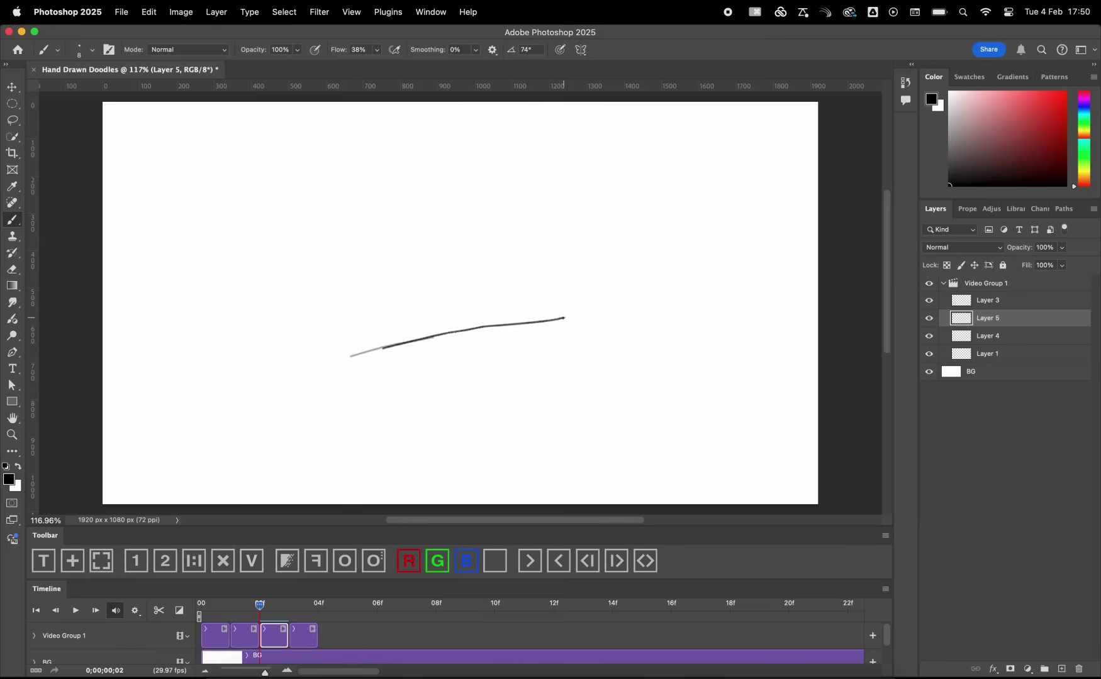
click(145, 566)
click(295, 605)
drag(444, 332, 696, 294)
click(146, 565)
Redraw the line as a shorter stroke on frame 4, add further frame layers after it, and play the doodle animation
click(319, 605)
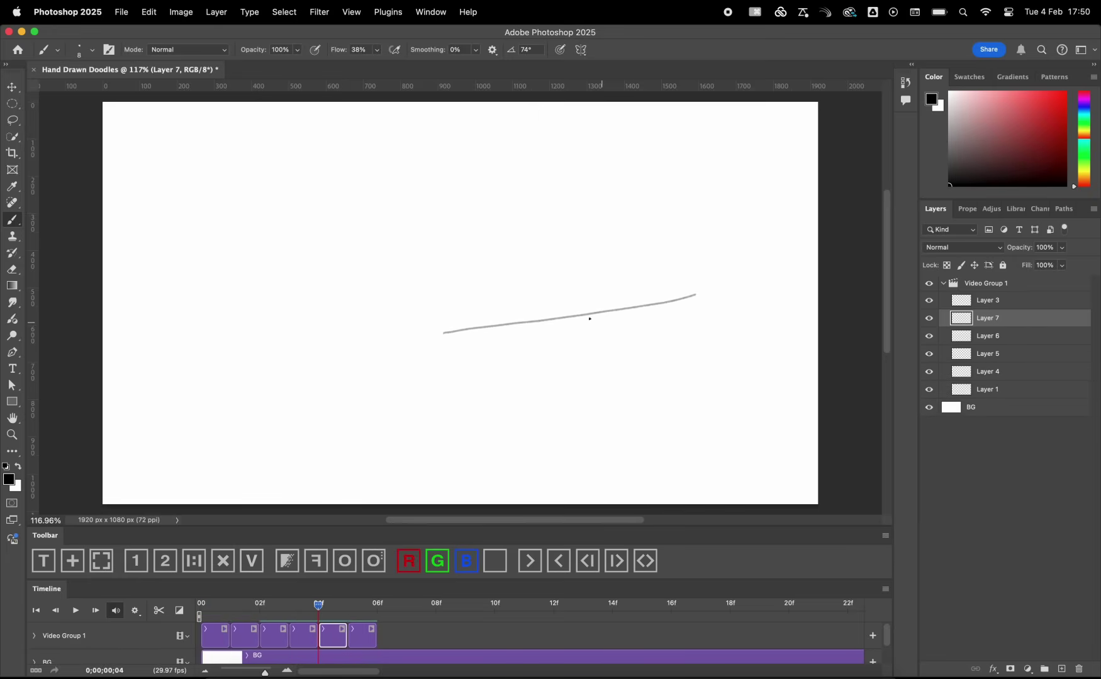
key(super+z)
drag(597, 315, 730, 286)
click(141, 560)
click(348, 605)
click(141, 561)
click(381, 605)
click(142, 561)
click(408, 605)
key(space)
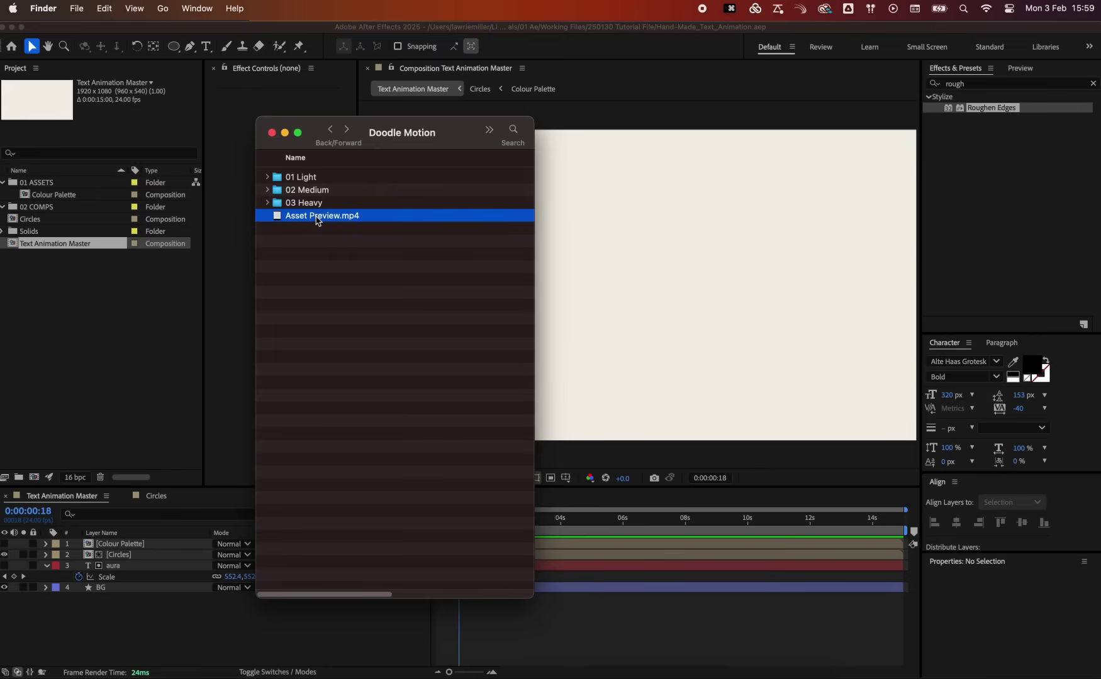
Switch to Finder and preview Asset Preview.mp4 in the Doodle Motion folder to examine the available doodles
key(space)
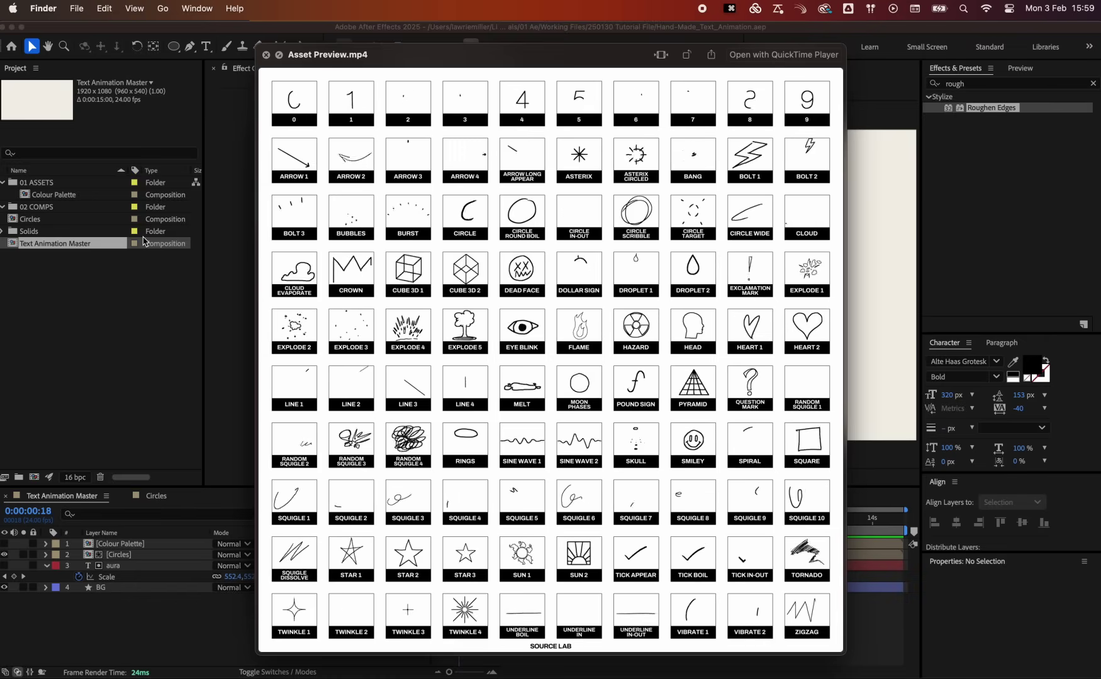
key(space)
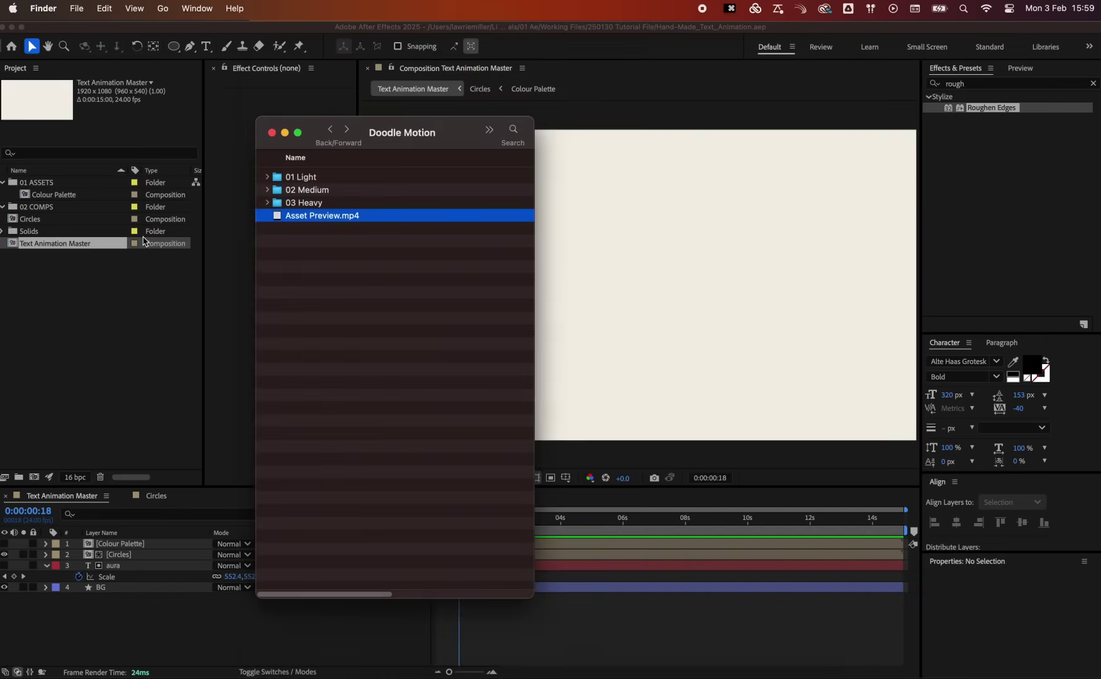
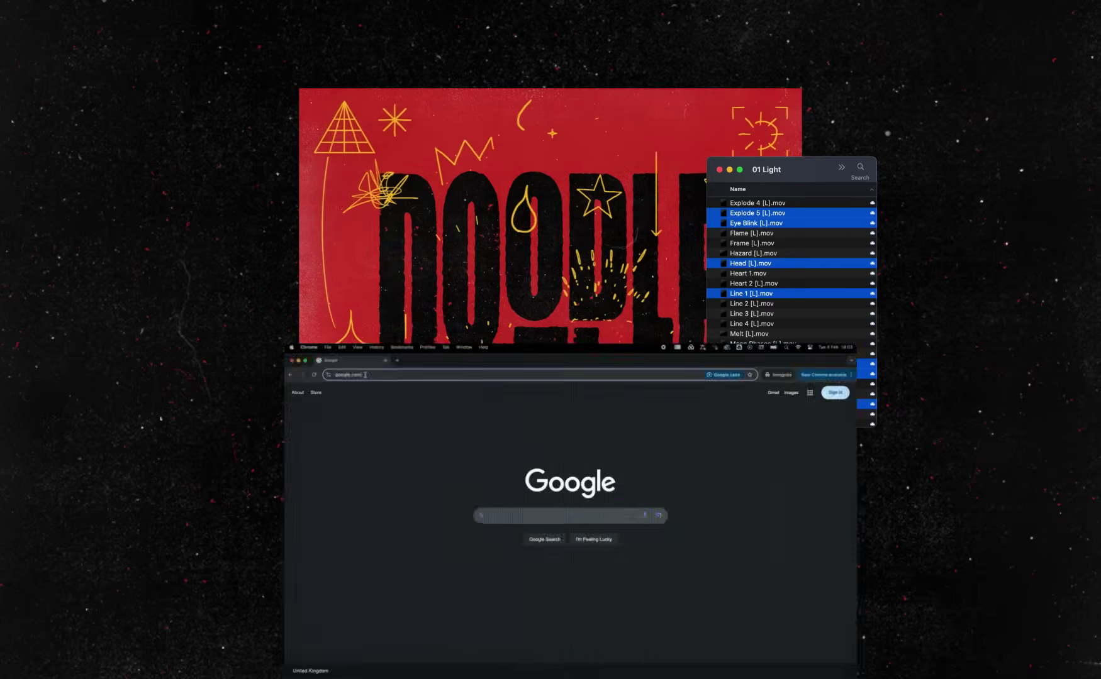
Switch to Chrome, visit sourcelab.shop and open the Doodle Motion product page
text(sourcelab.shop)
key(Return)
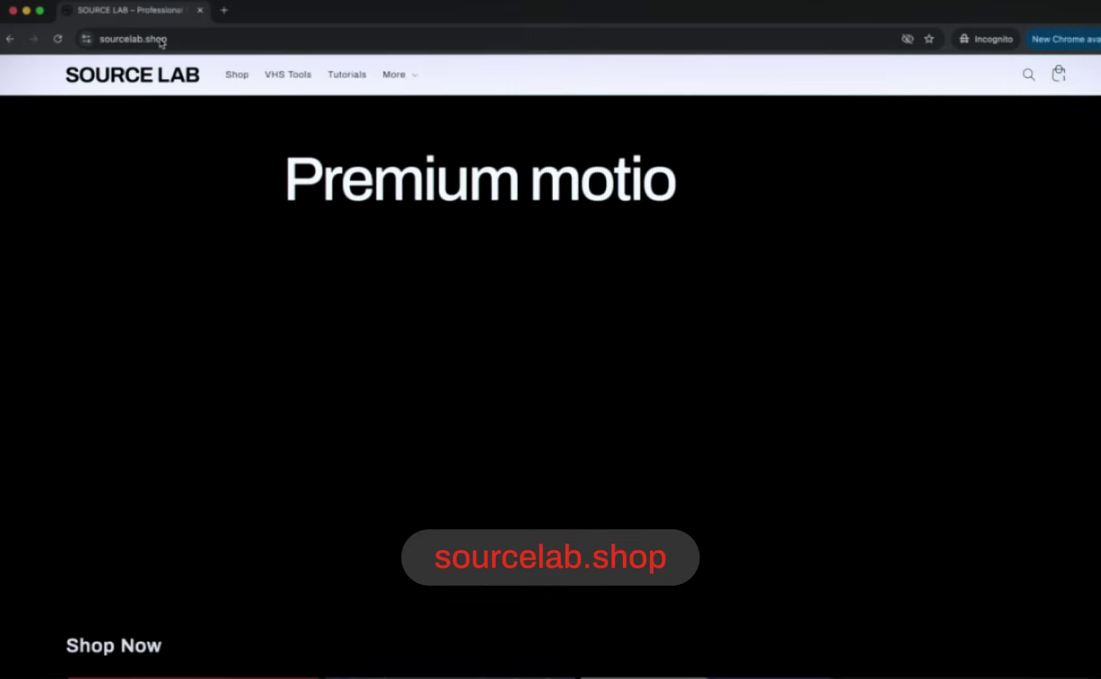
scroll(184, 253, down, 5)
scroll(186, 256, down, 2)
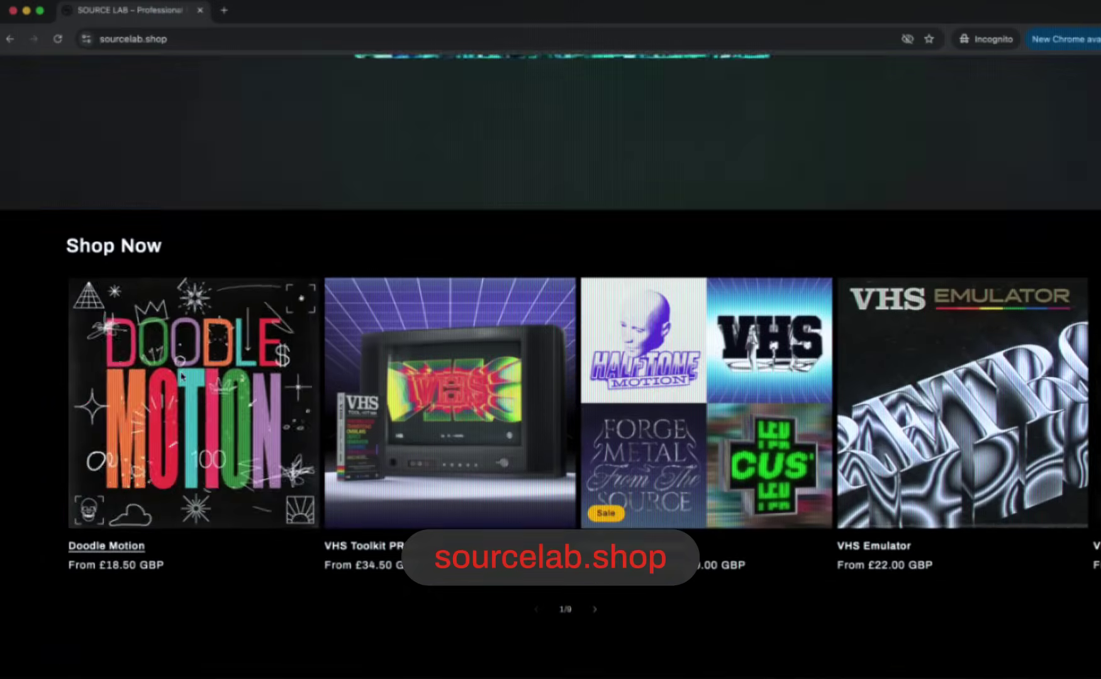
click(193, 401)
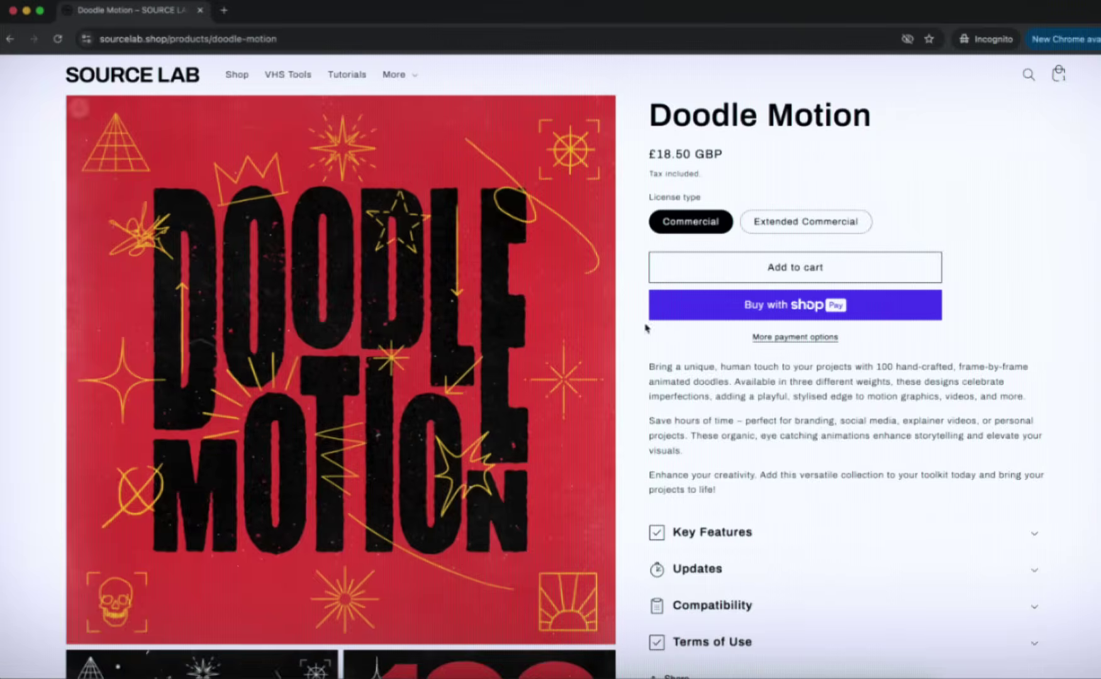
Switch to Finder and import Line 1, Line 2, Squiggle 1 and Twinkle 3 from the 01 Light folder into the After Effects project
click(709, 314)
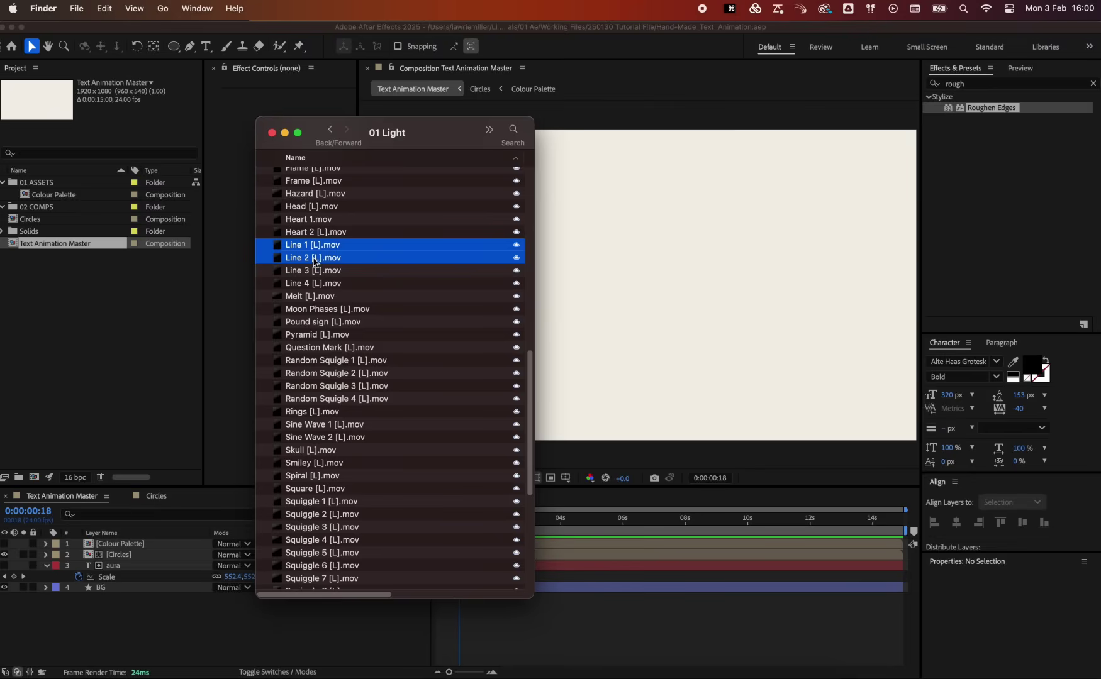
scroll(377, 427, down, 1)
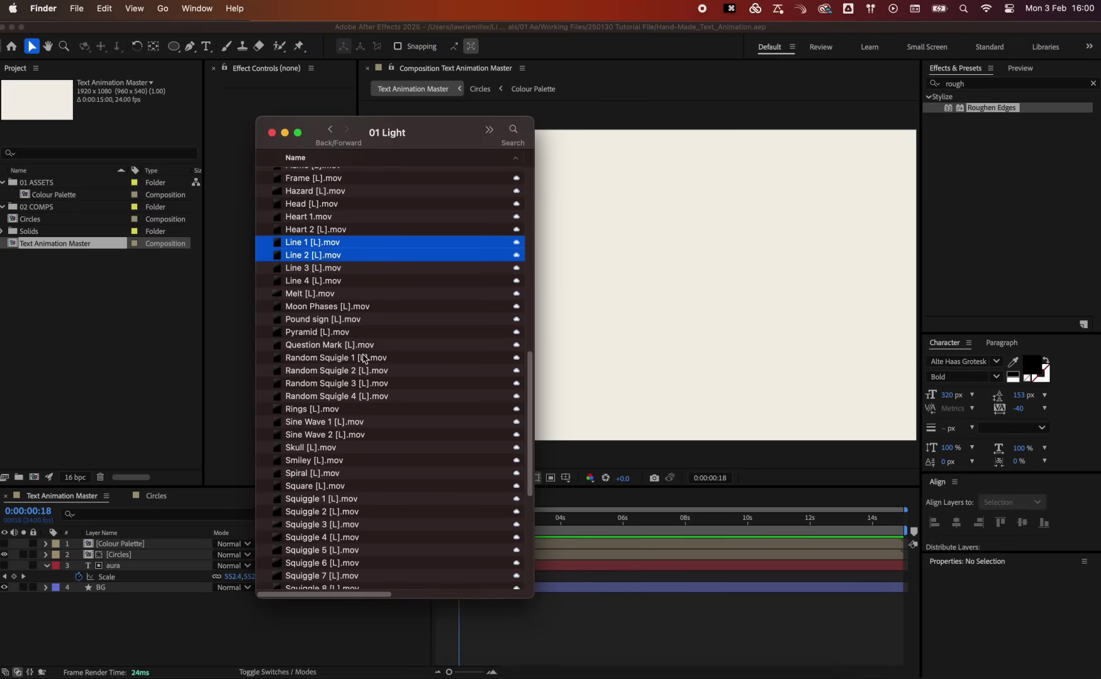
super+click(342, 493)
scroll(359, 378, down, 10)
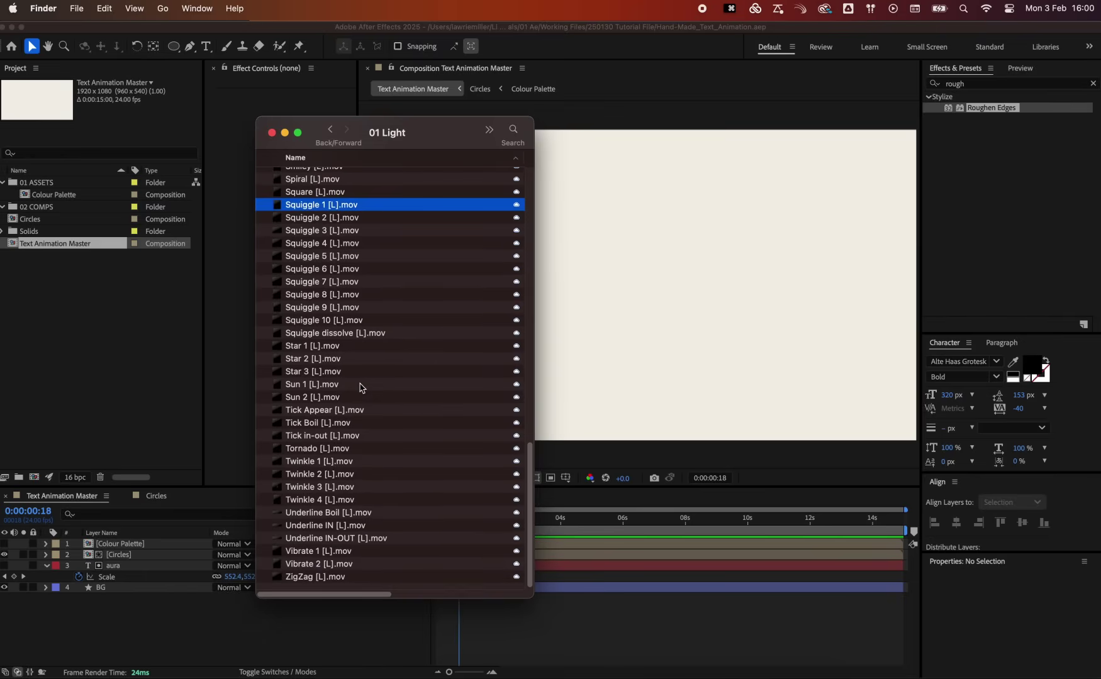
super+click(339, 489)
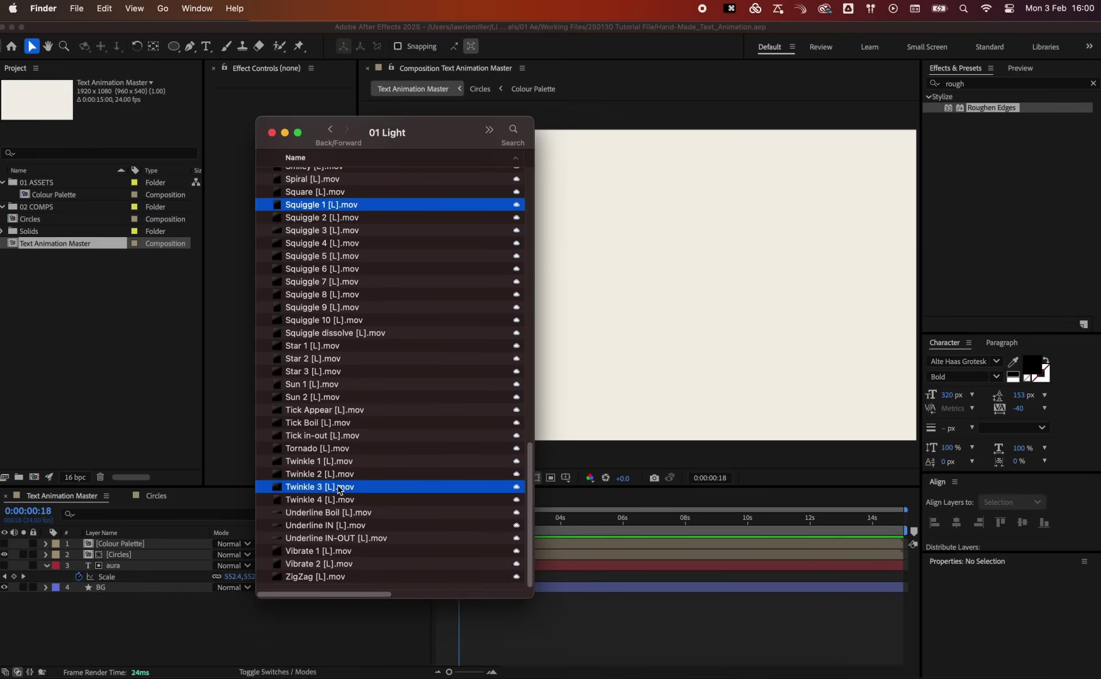
drag(298, 487, 119, 381)
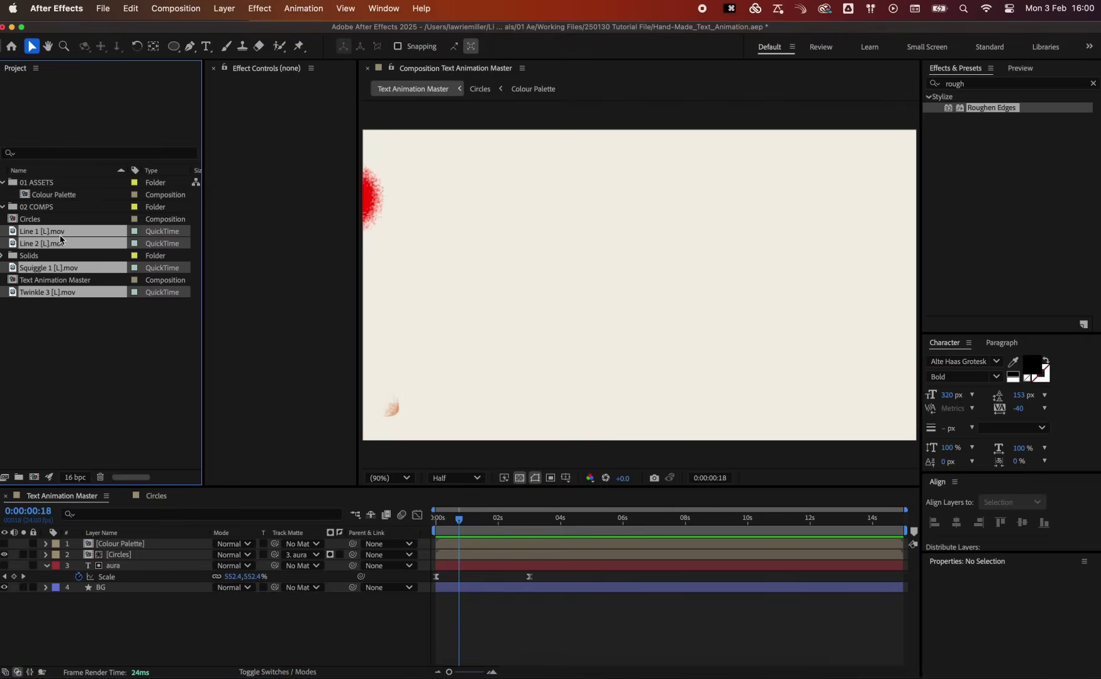
Add the four doodle clips above the other layers in Text Animation Master and scale them down to 21%
drag(60, 314, 104, 545)
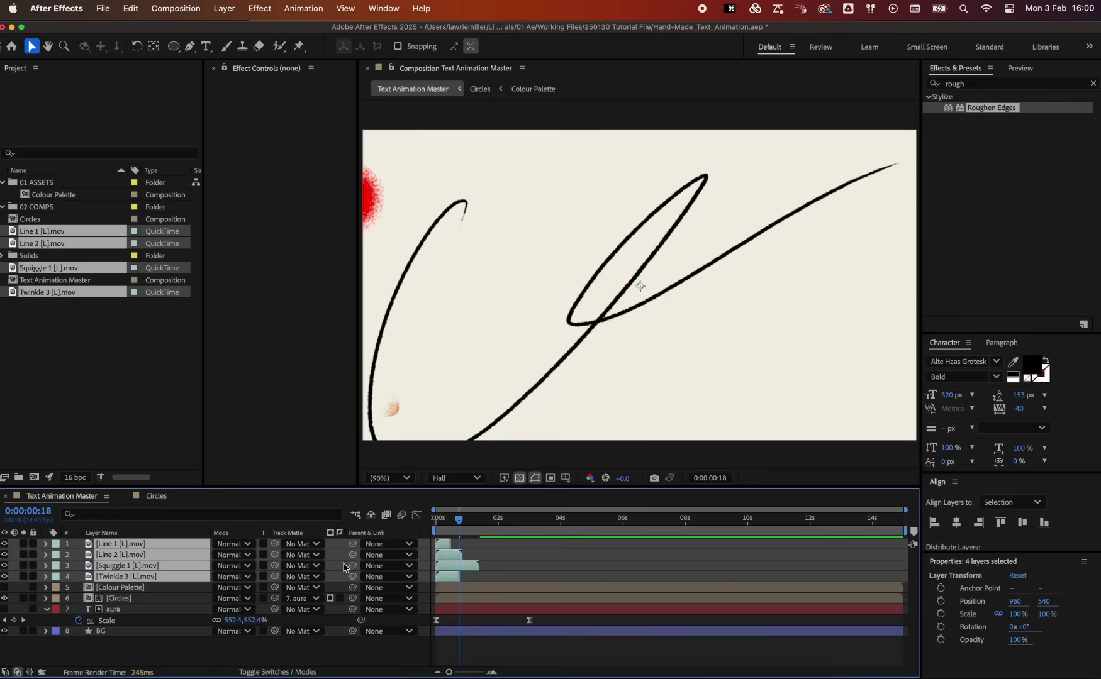
key(s)
drag(252, 555, 198, 549)
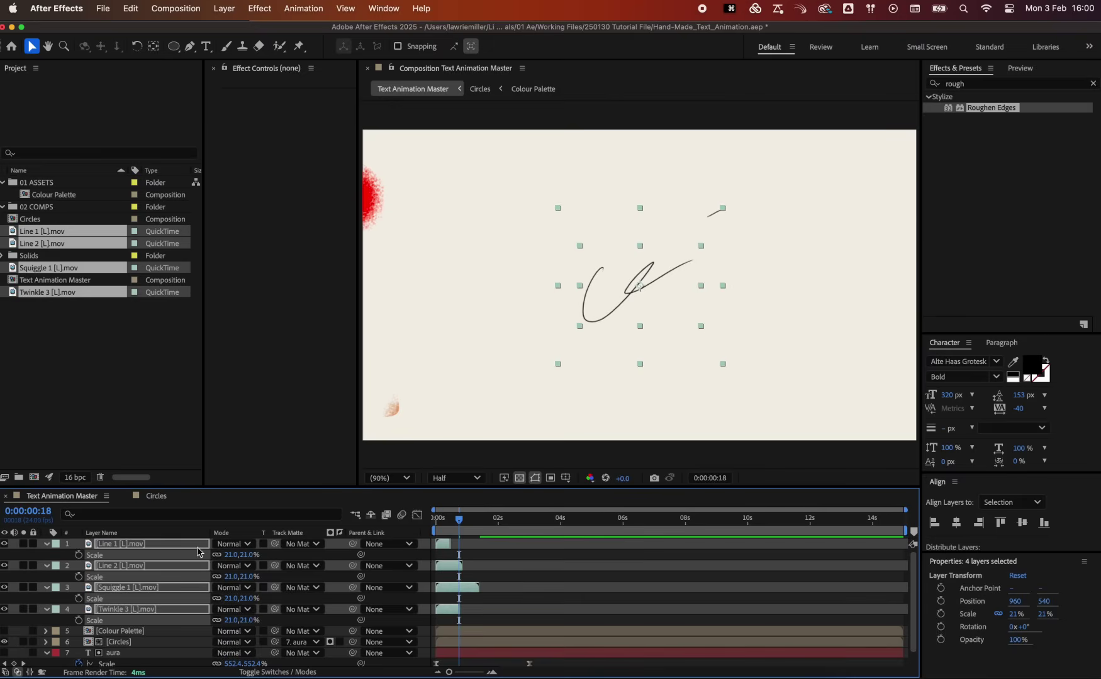
click(47, 545)
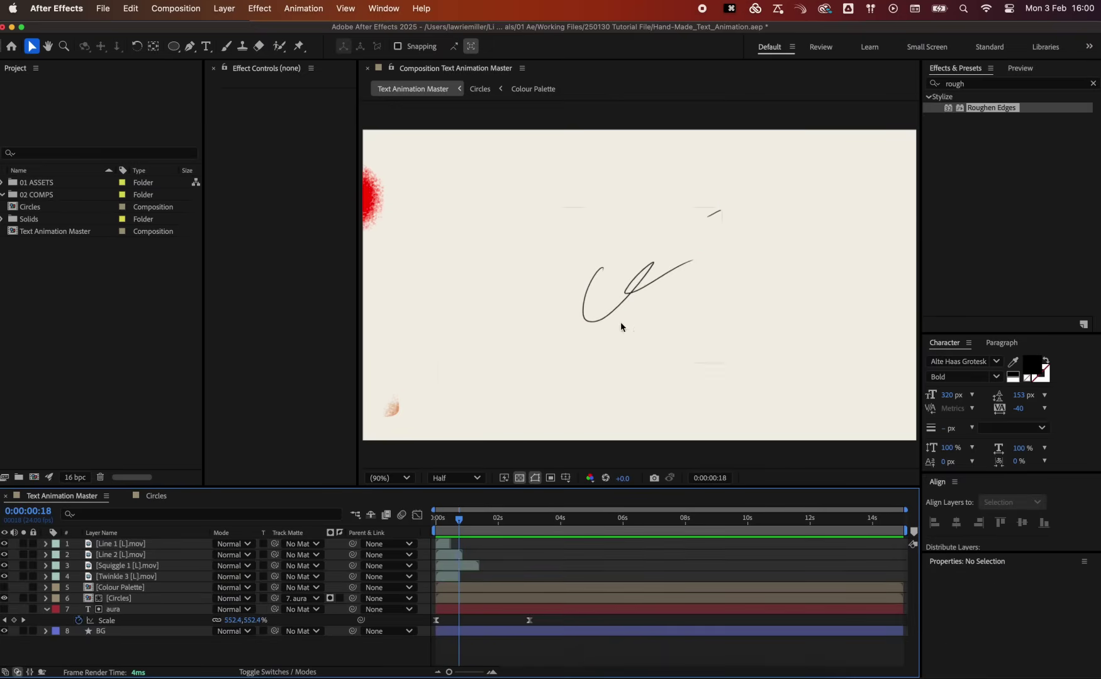
Position the Squiggle 1 doodle beside the first letter of aura and shift its layer to start at about 1.5 seconds
click(722, 289)
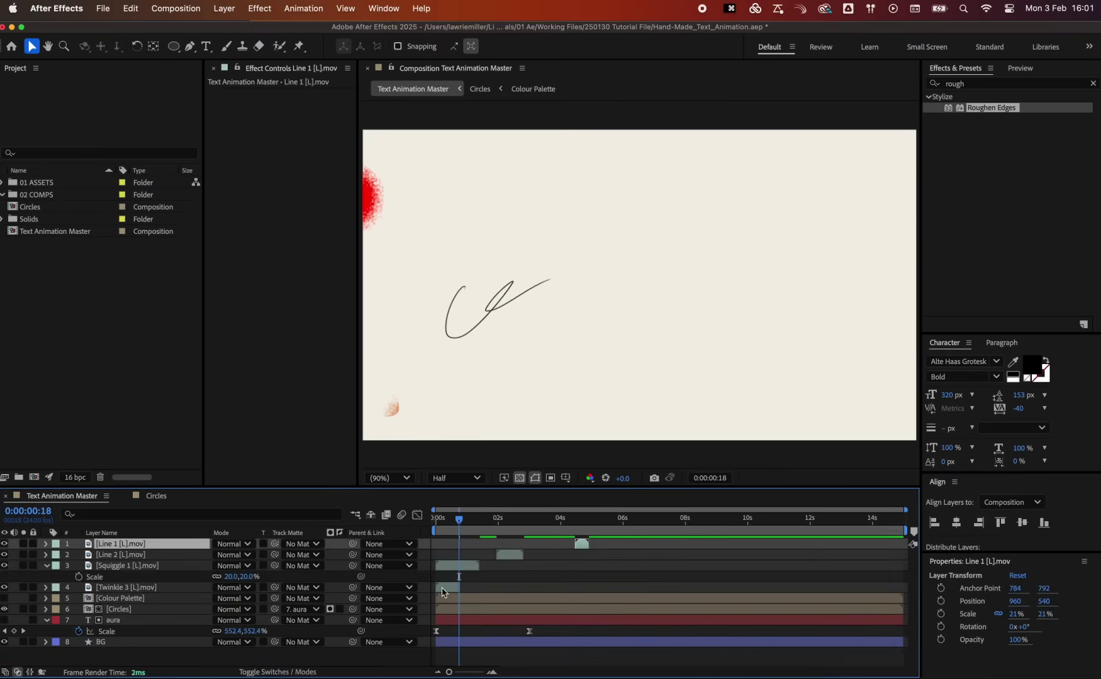
click(498, 520)
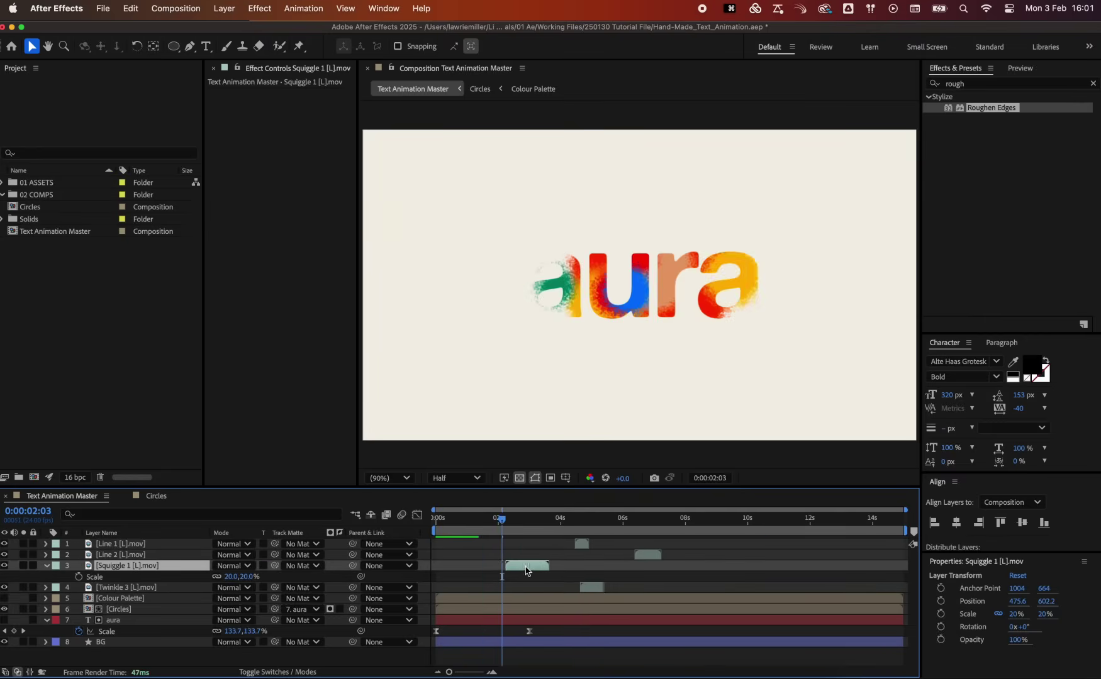
key(space)
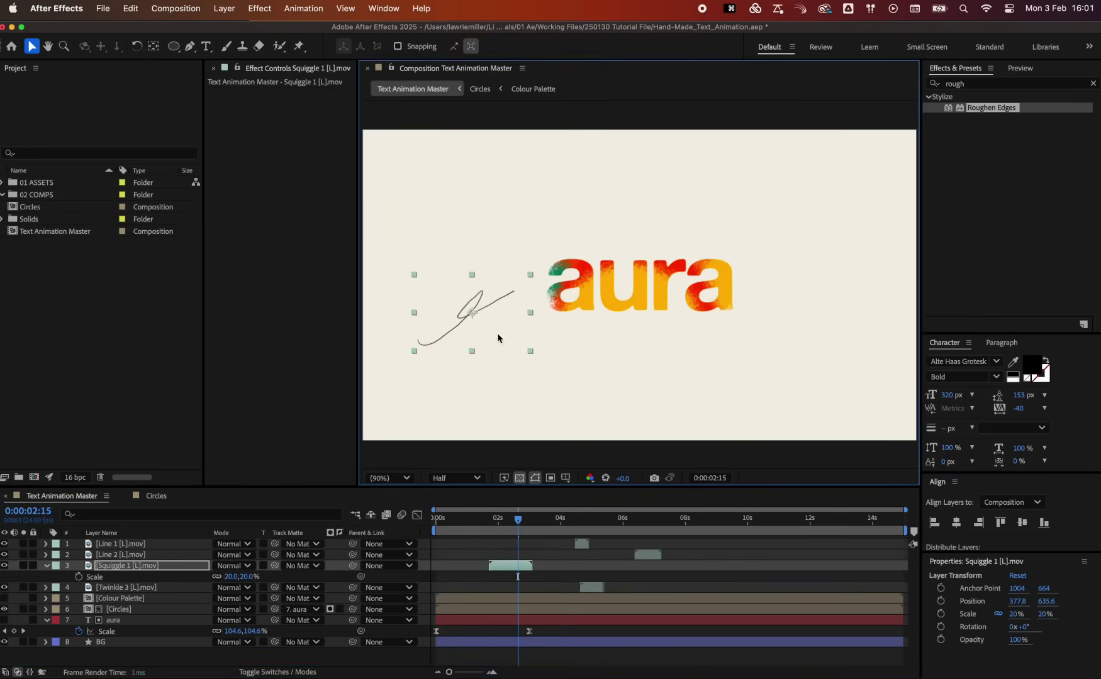
click(485, 528)
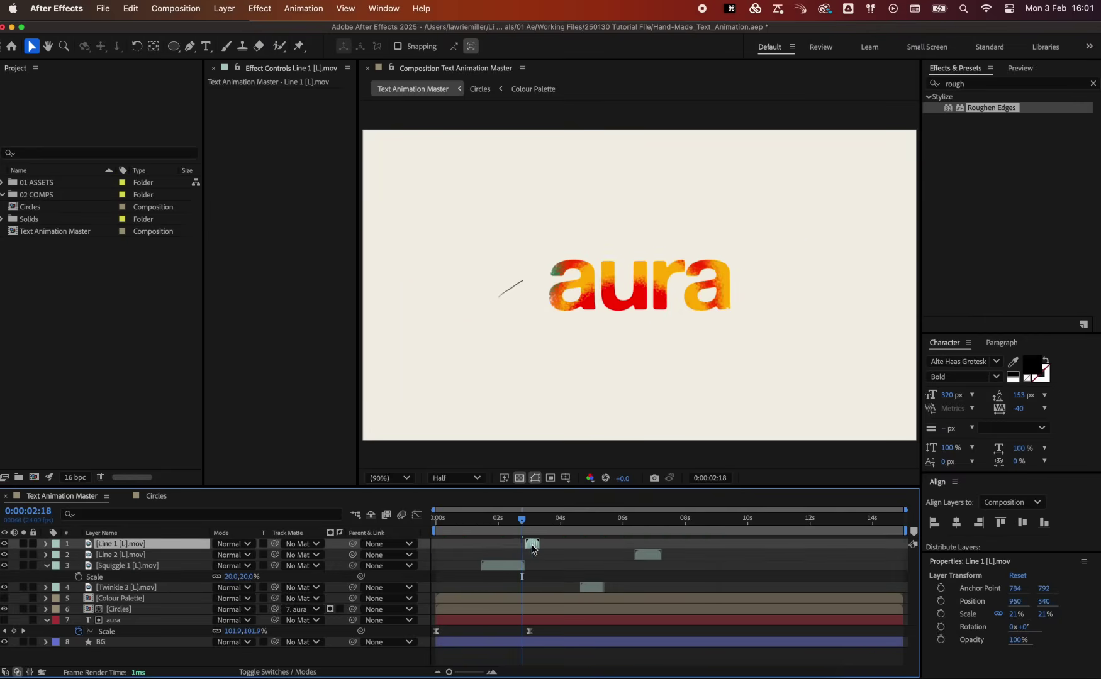
click(727, 309)
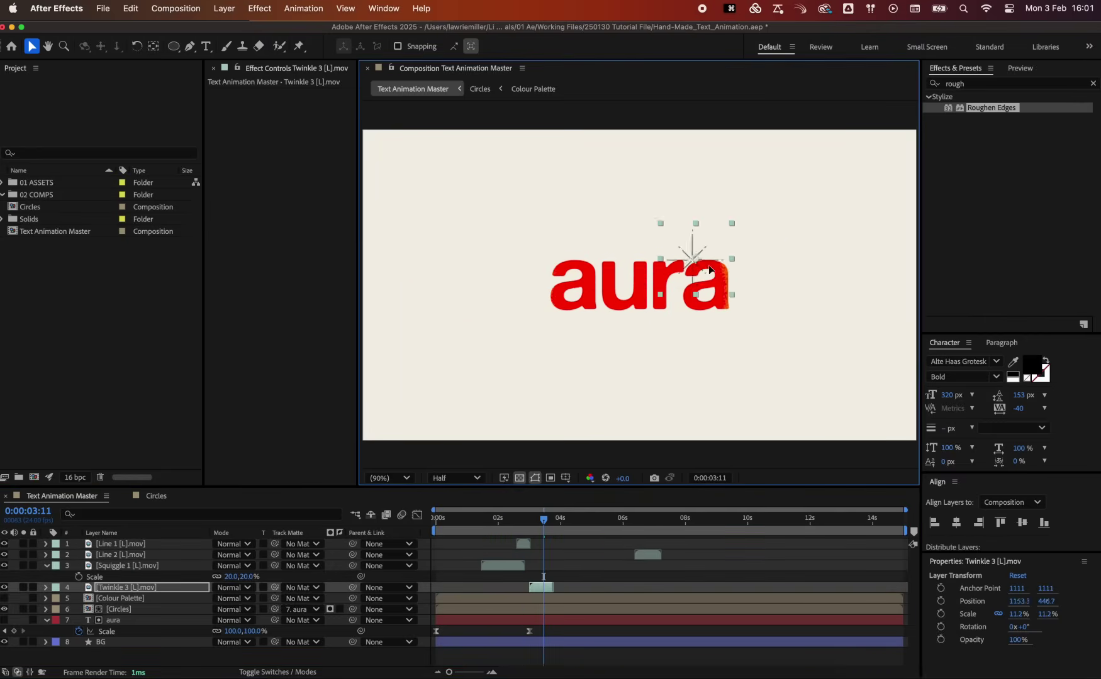
Duplicate the Twinkle 3 layer and place one twinkle at the lower left and one at the upper right of aura at 11.2% scale
key(super+d)
drag(709, 271, 533, 327)
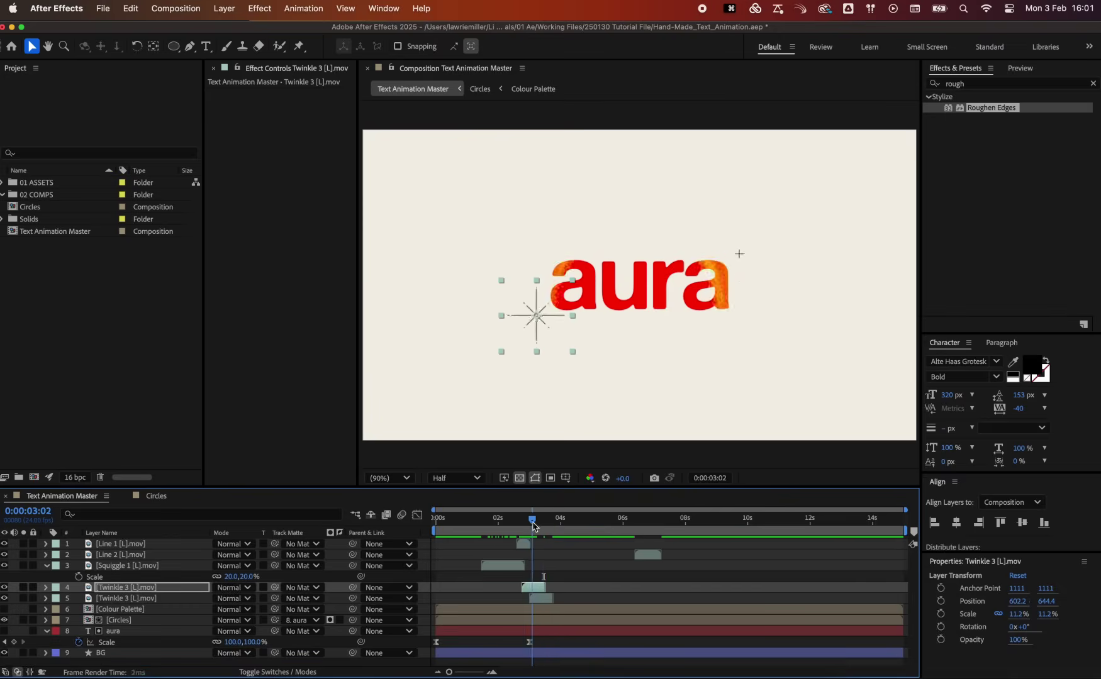
drag(698, 260, 742, 256)
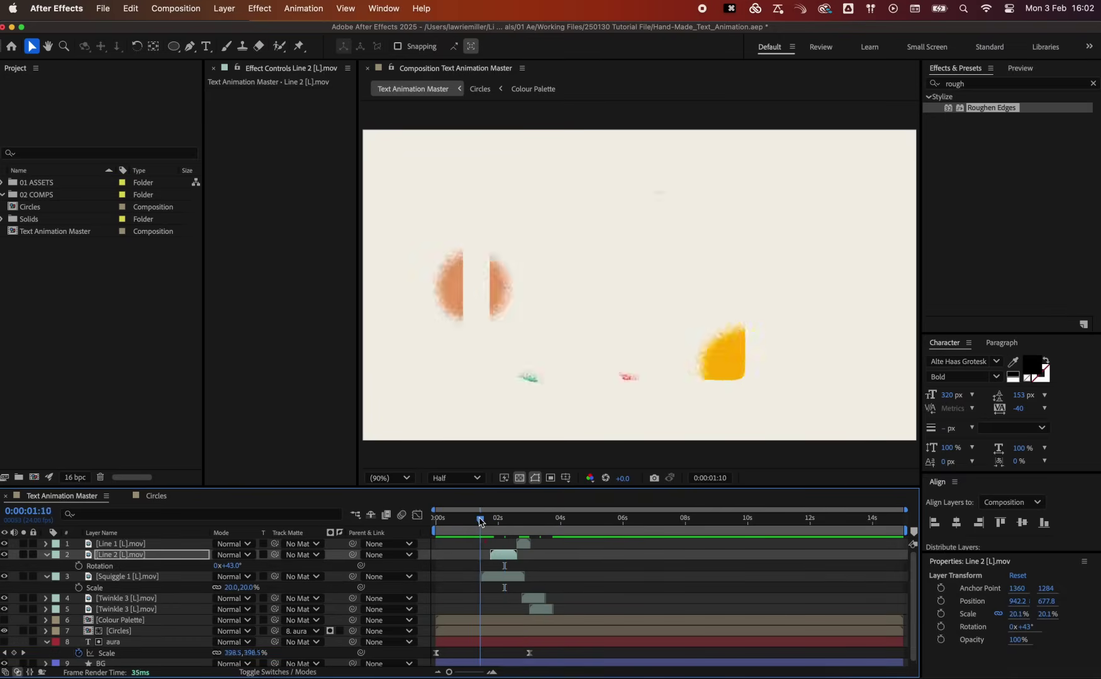
drag(474, 519, 479, 521)
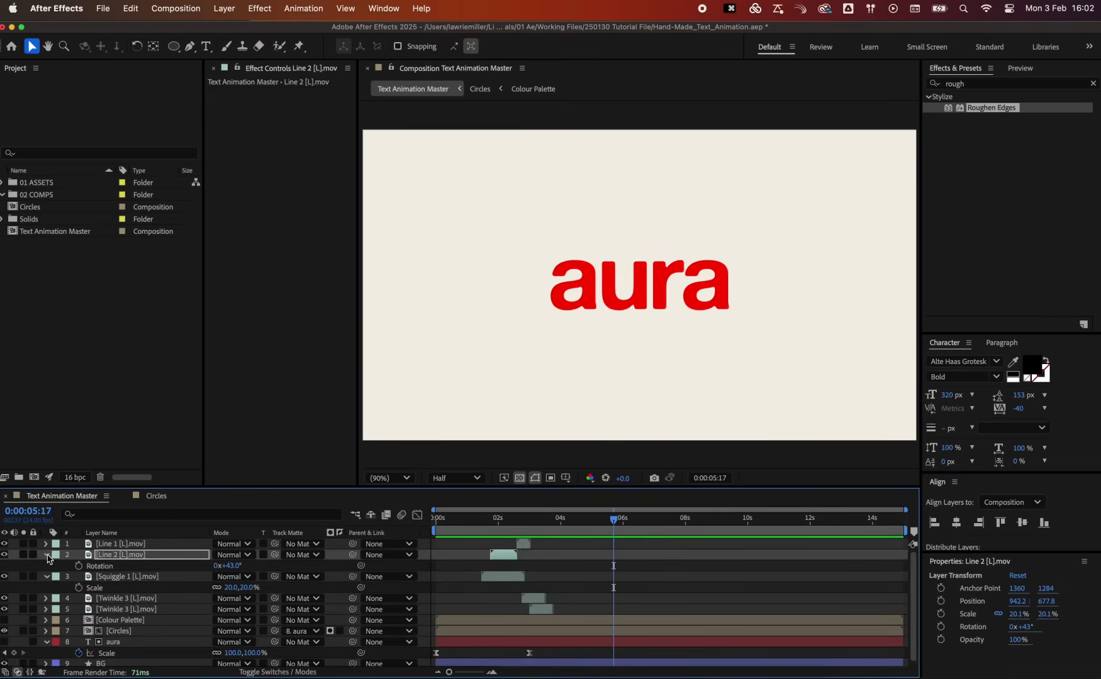
click(48, 555)
click(47, 566)
Pre-compose the five doodle layers into a composition named Doodles, moving all attributes into it
click(539, 587)
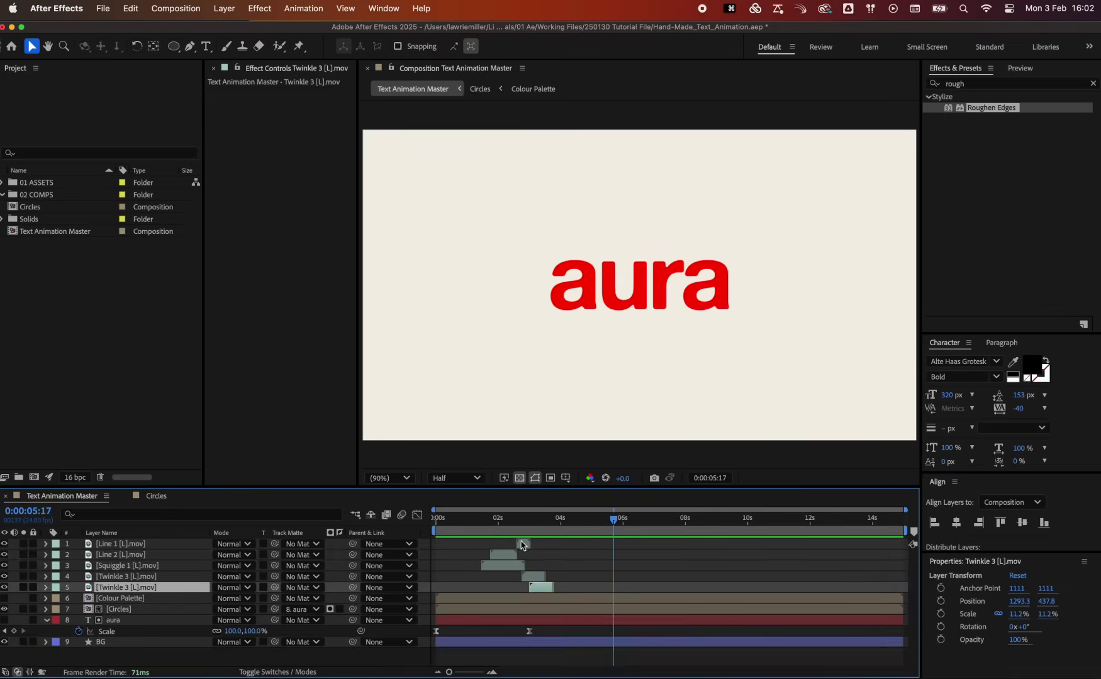
shift+click(522, 543)
right_click(522, 544)
click(541, 590)
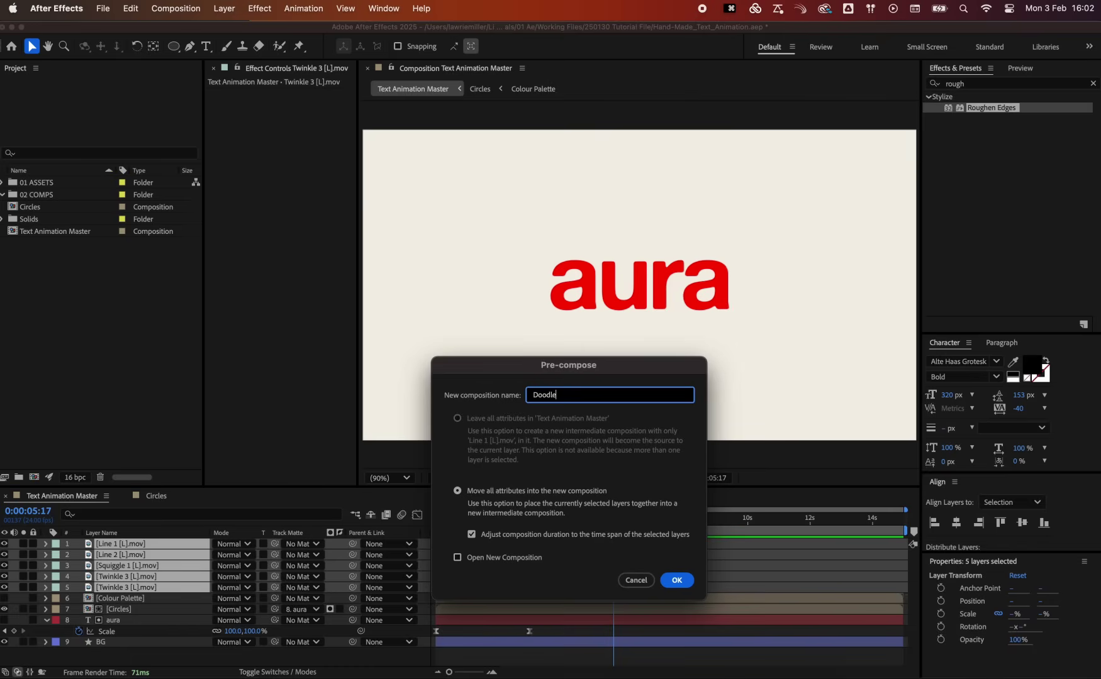
text(Doodles)
key(Return)
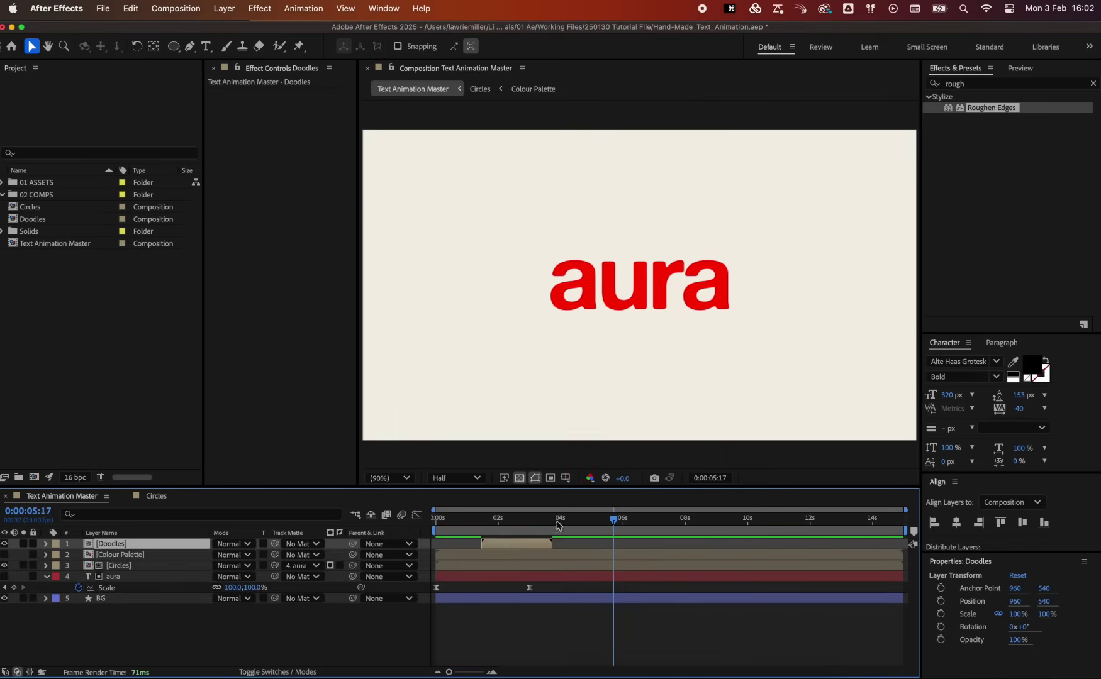
Apply the Fill effect to the Doodles layer and set its colour to grey 8C8C8C
click(513, 518)
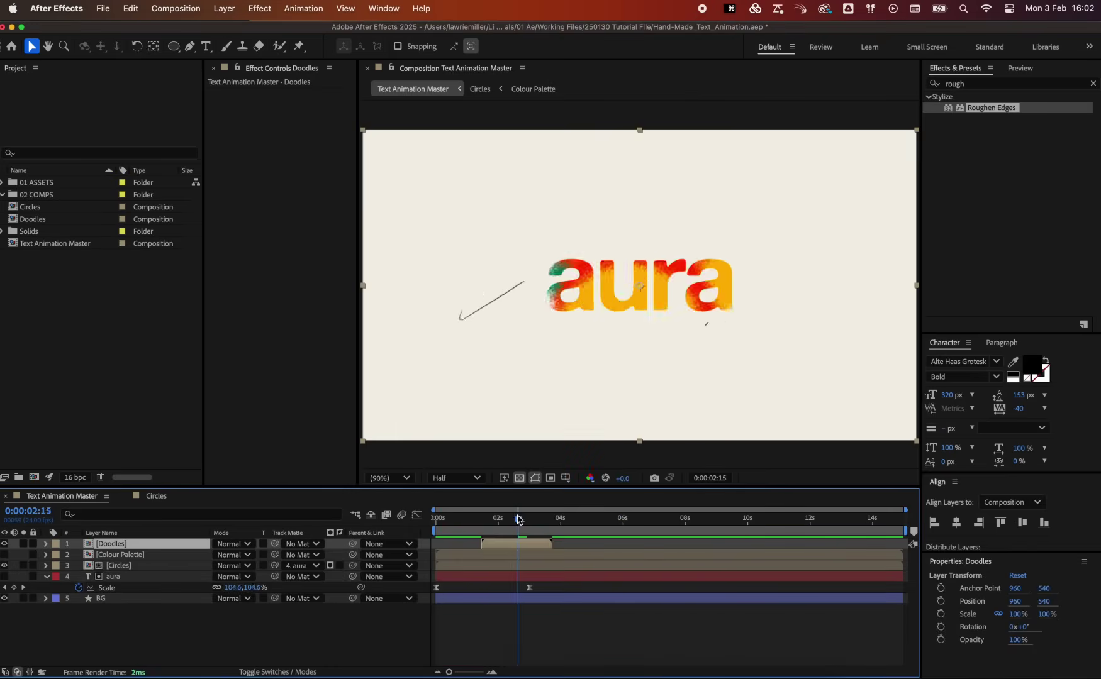
double_click(974, 86)
text(fill)
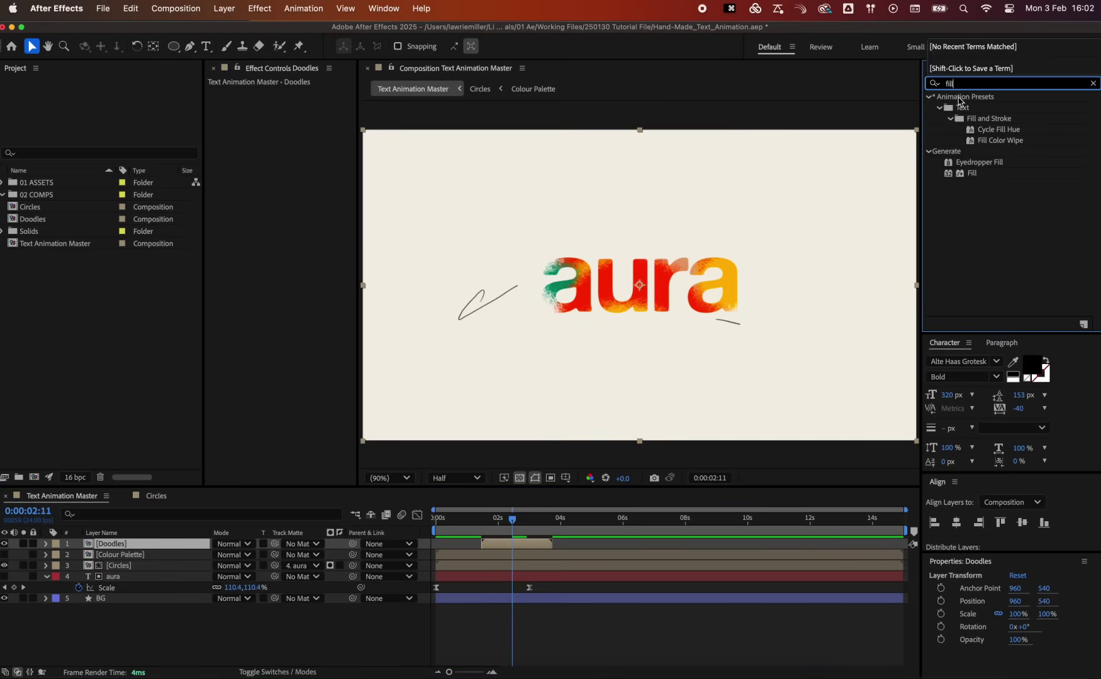
double_click(977, 174)
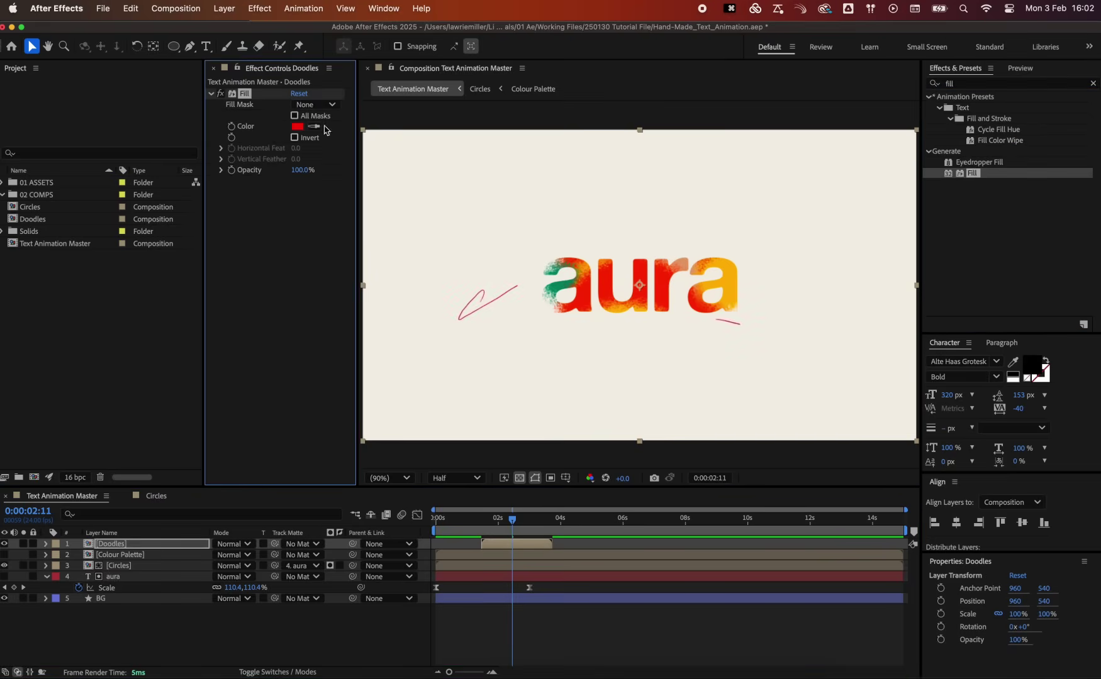
click(301, 129)
drag(570, 541, 493, 540)
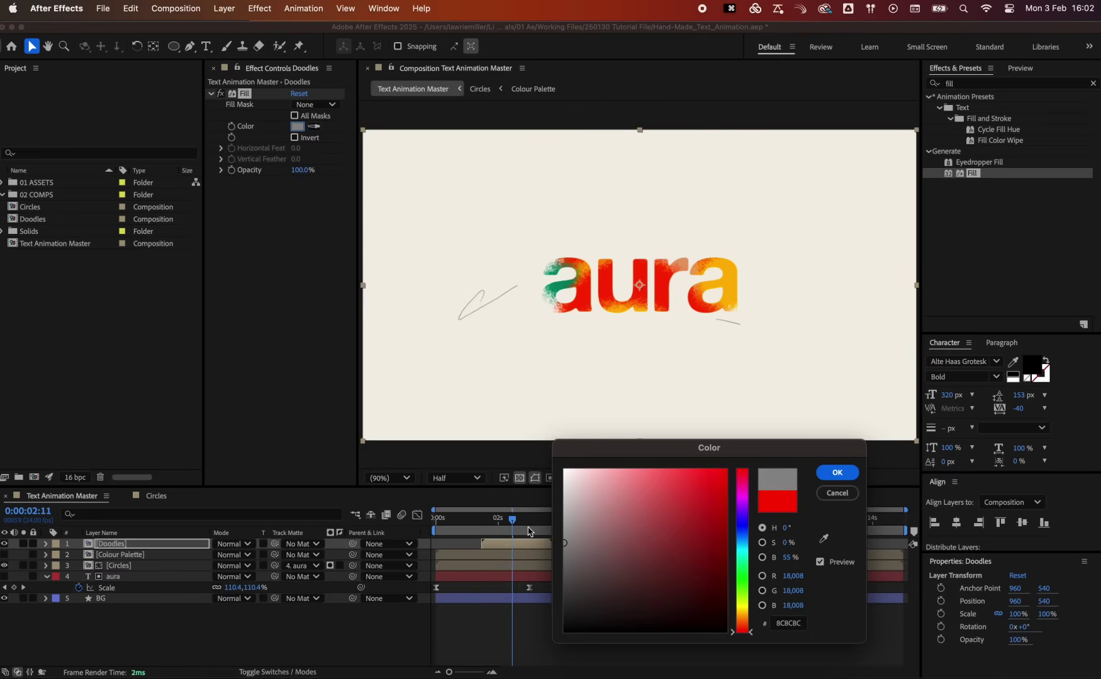
click(847, 472)
Set the Doodles layer's opacity to 75%
click(512, 533)
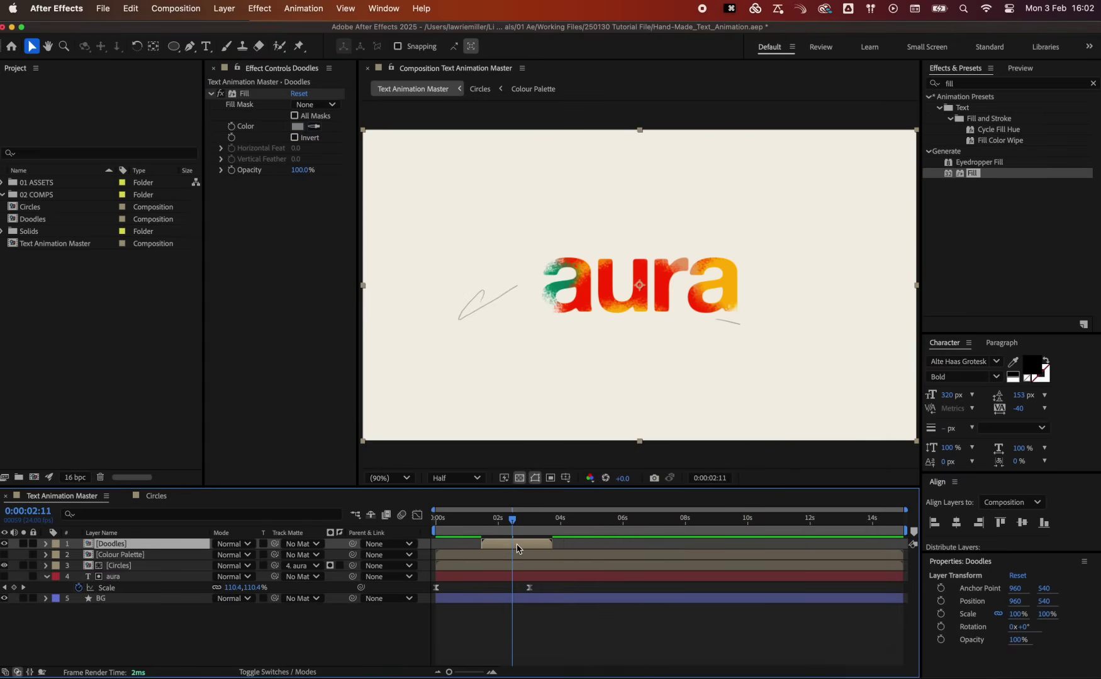
key(t)
text(7)
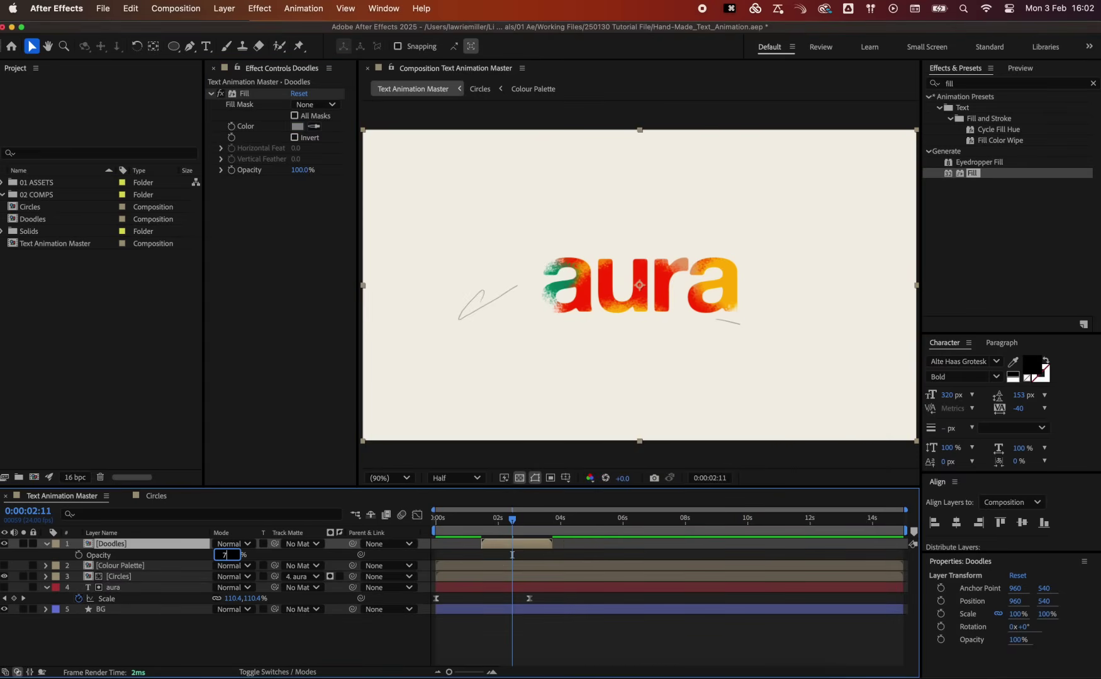
text(5)
key(Return)
Darken the Doodles fill colour to grey 5D5D5D and play back the composition from about frame 23
drag(498, 519, 534, 522)
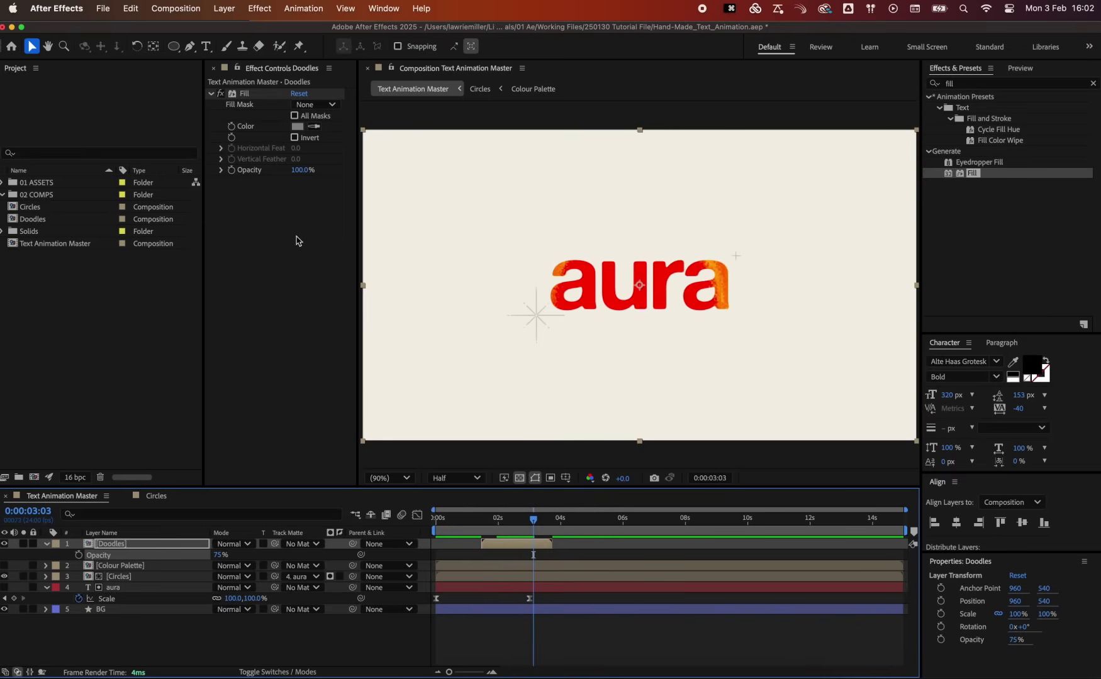
click(298, 127)
drag(561, 548, 545, 559)
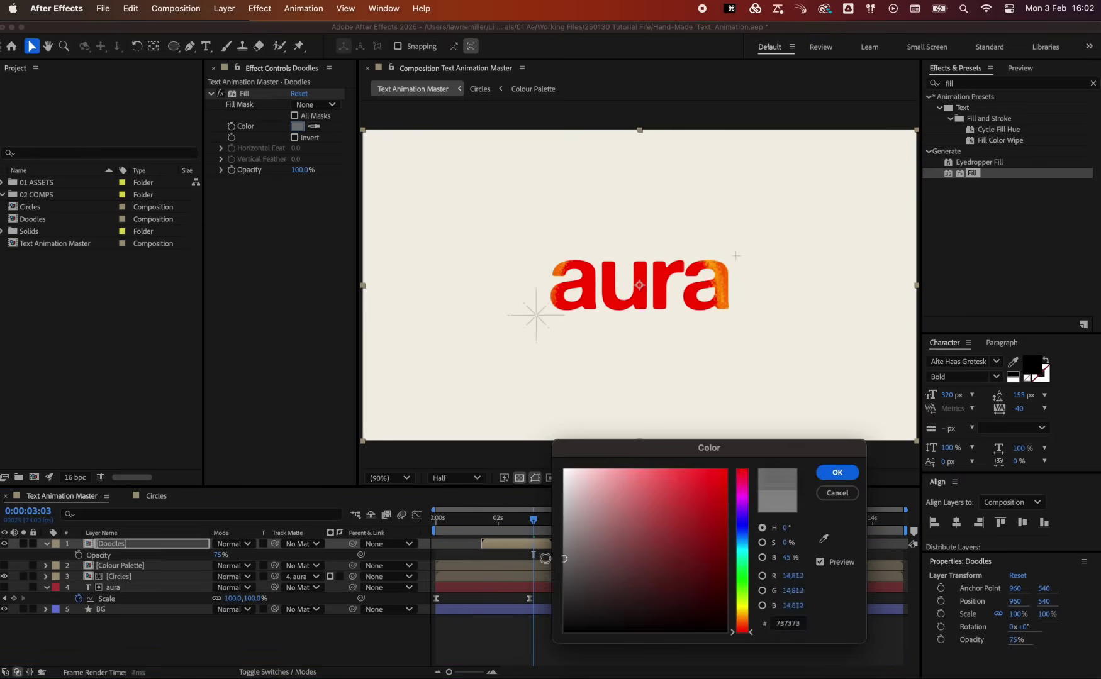
click(835, 472)
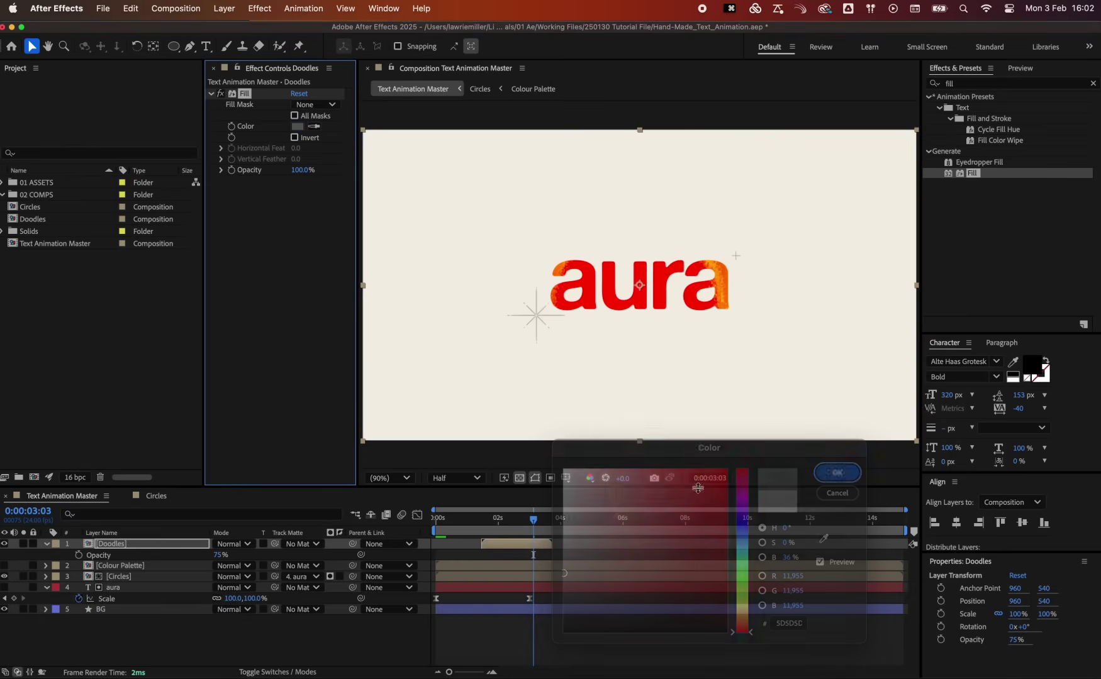
drag(503, 519, 466, 525)
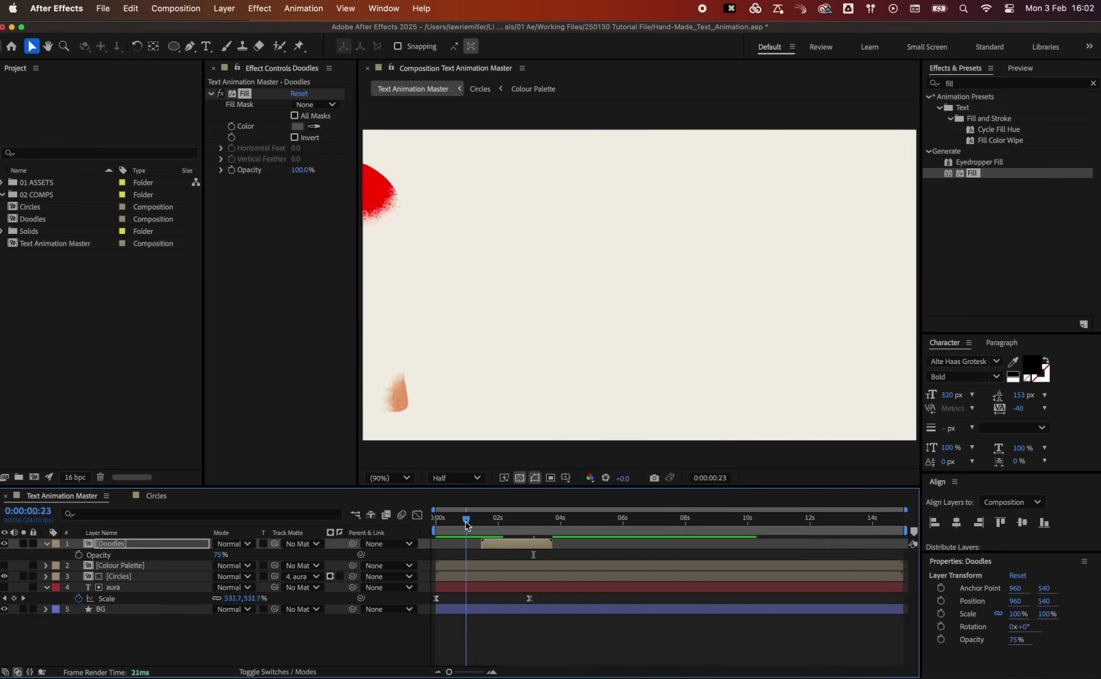
key(space)
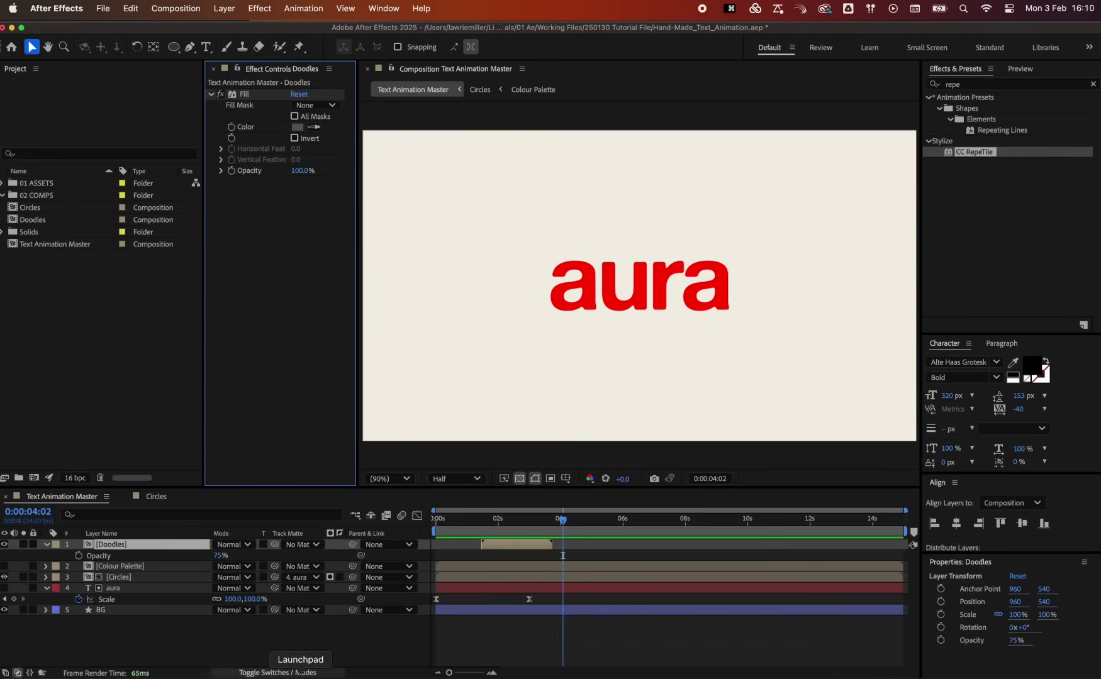
Switch to Finder and import SOURCELAB_Paper-Texture.jpg from the paper texture folder into the After Effects project
click(275, 672)
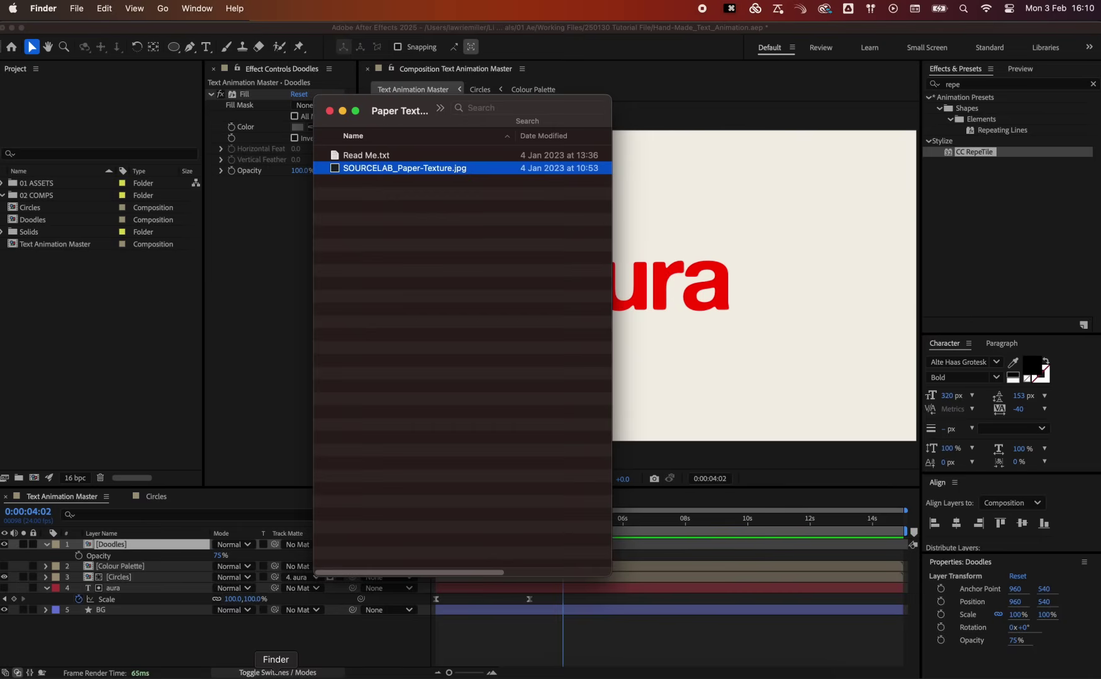
drag(434, 104, 535, 105)
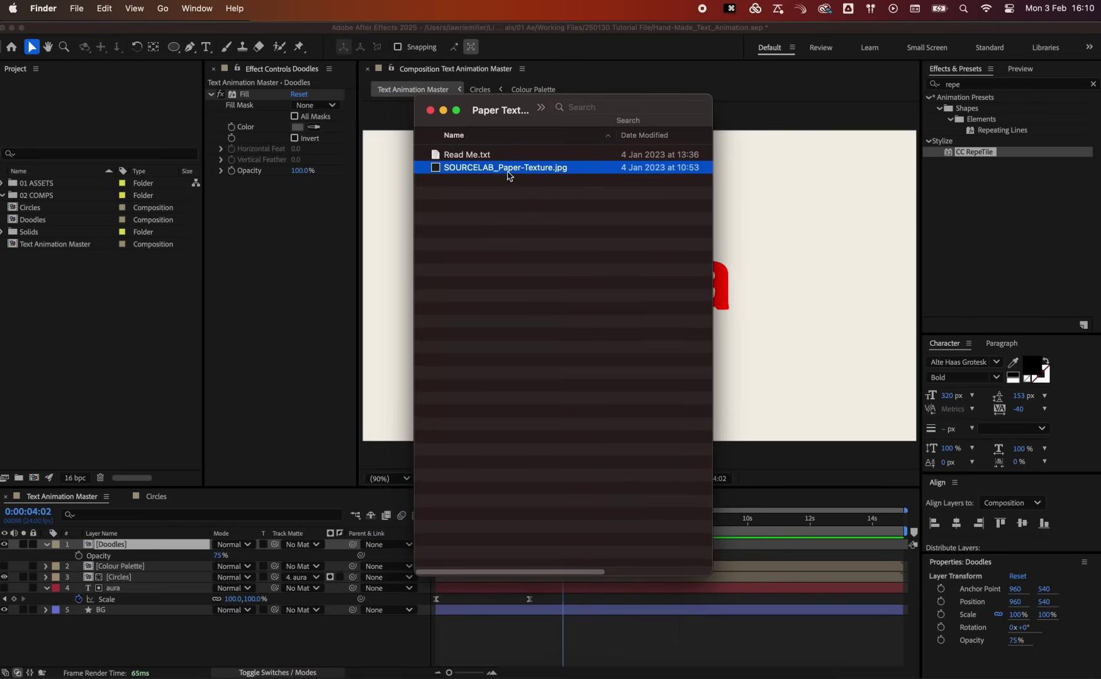
drag(509, 175, 109, 319)
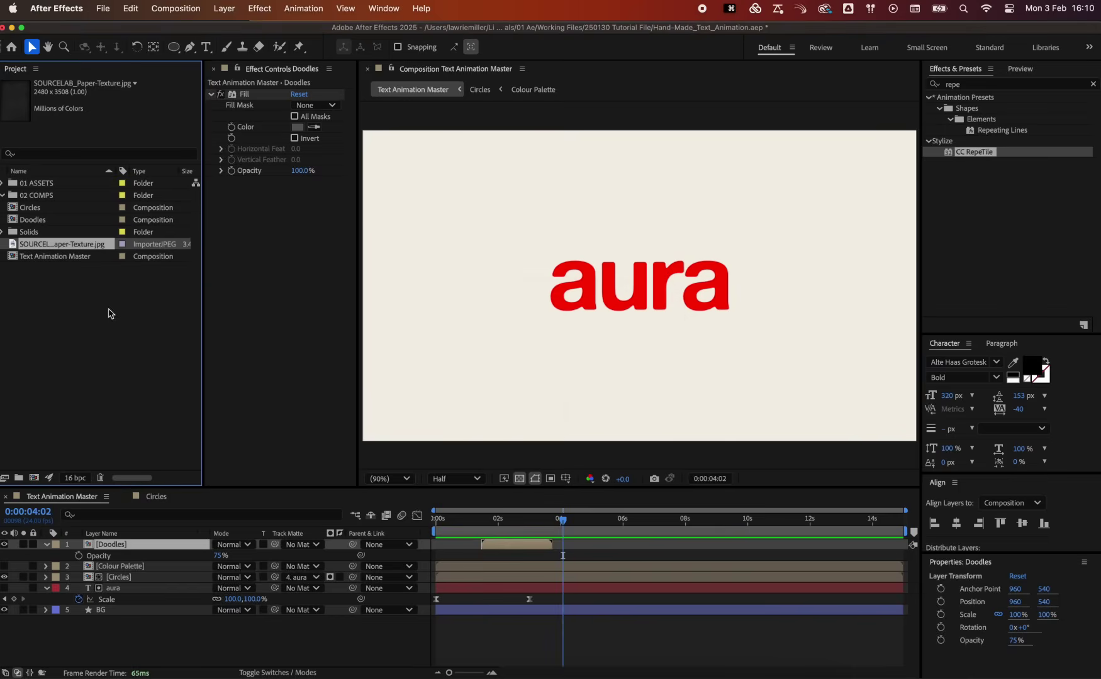
Add the paper texture as the uppermost layer of Text Animation Master and scale it to 38%
mouse_move(134, 528)
mouse_down()
mouse_move(140, 553)
mouse_move(138, 545)
mouse_up()
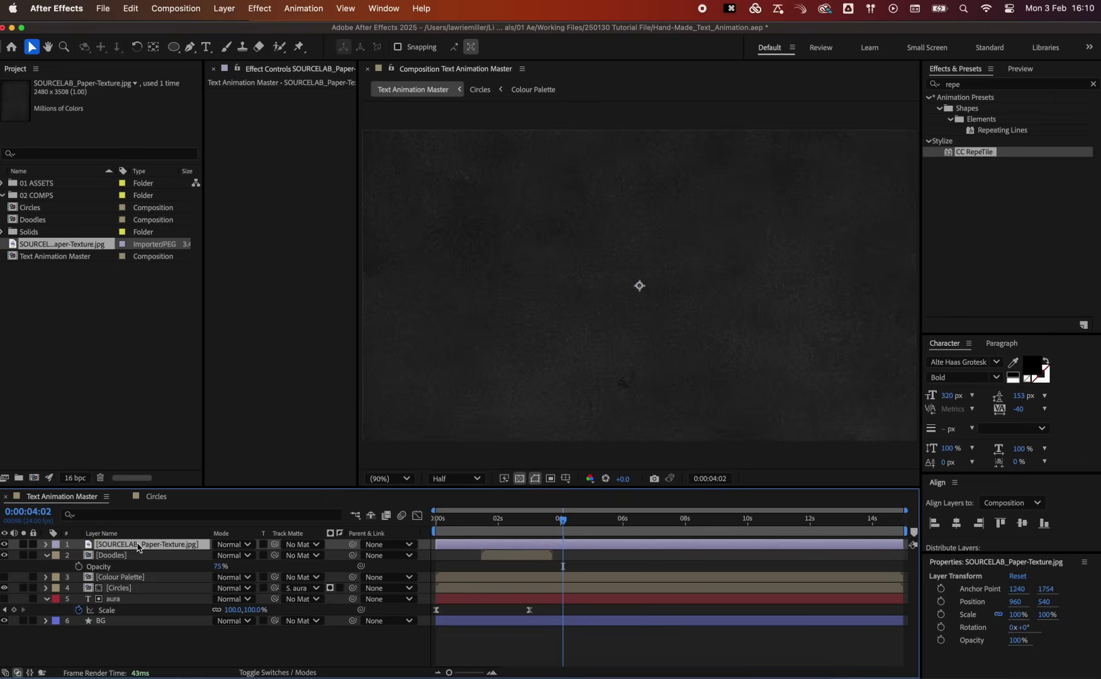
key(s)
drag(256, 559, 211, 551)
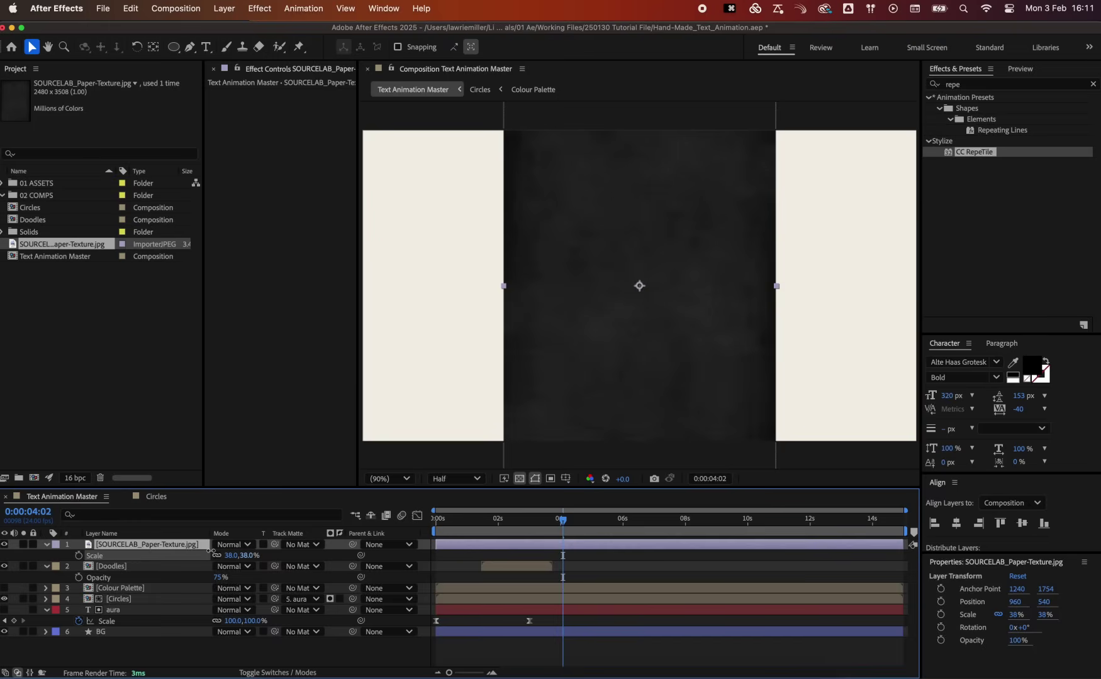
Rotate the paper texture layer to 90° and set its scale to 50%
text(r)
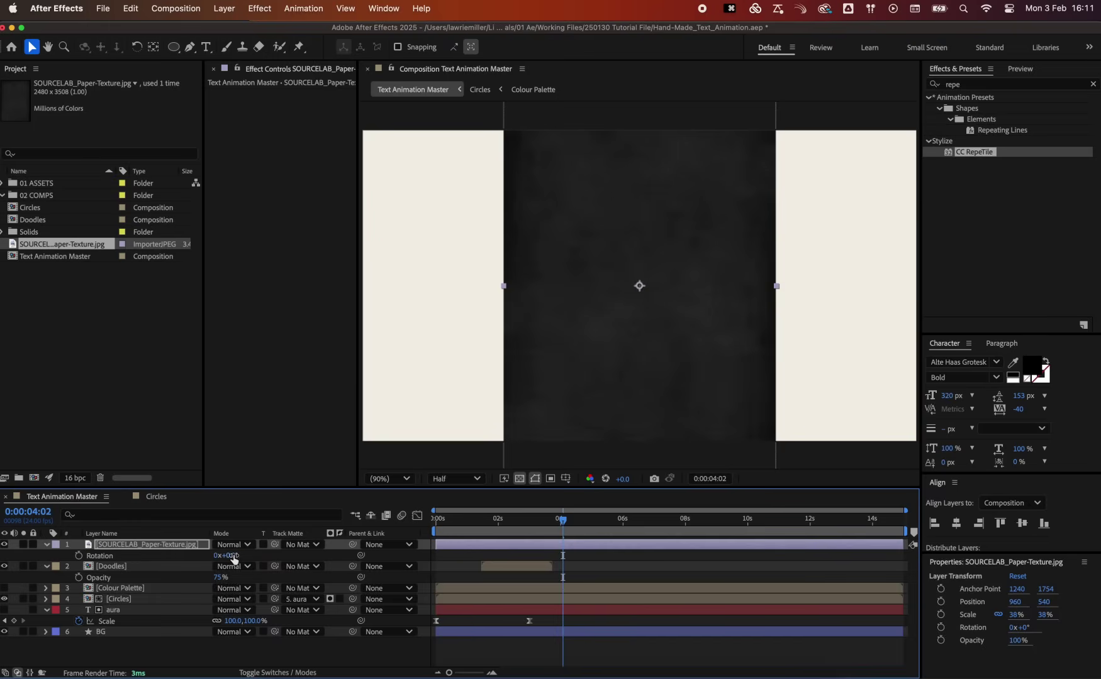
text(90)
key(Return)
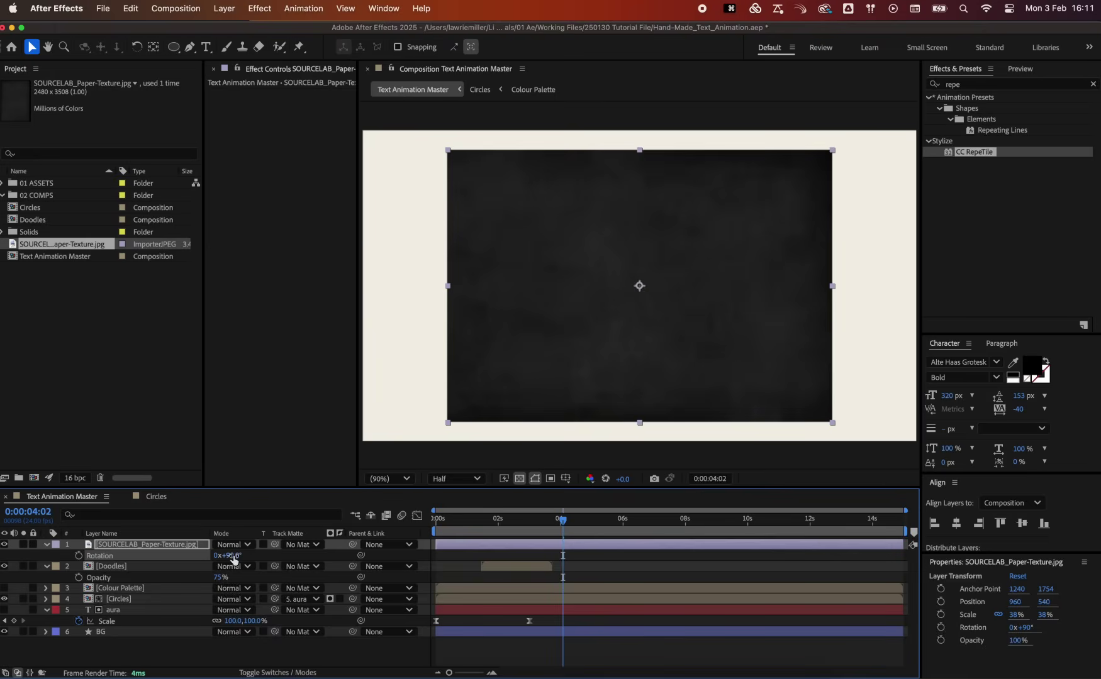
key(s)
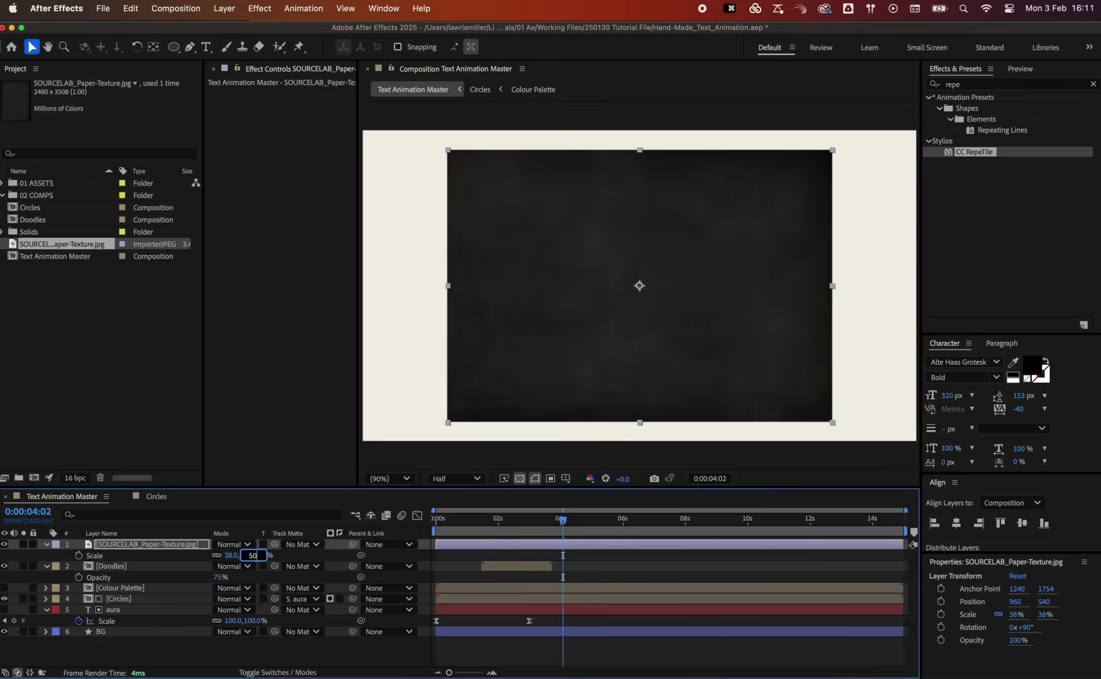
text(50)
key(Return)
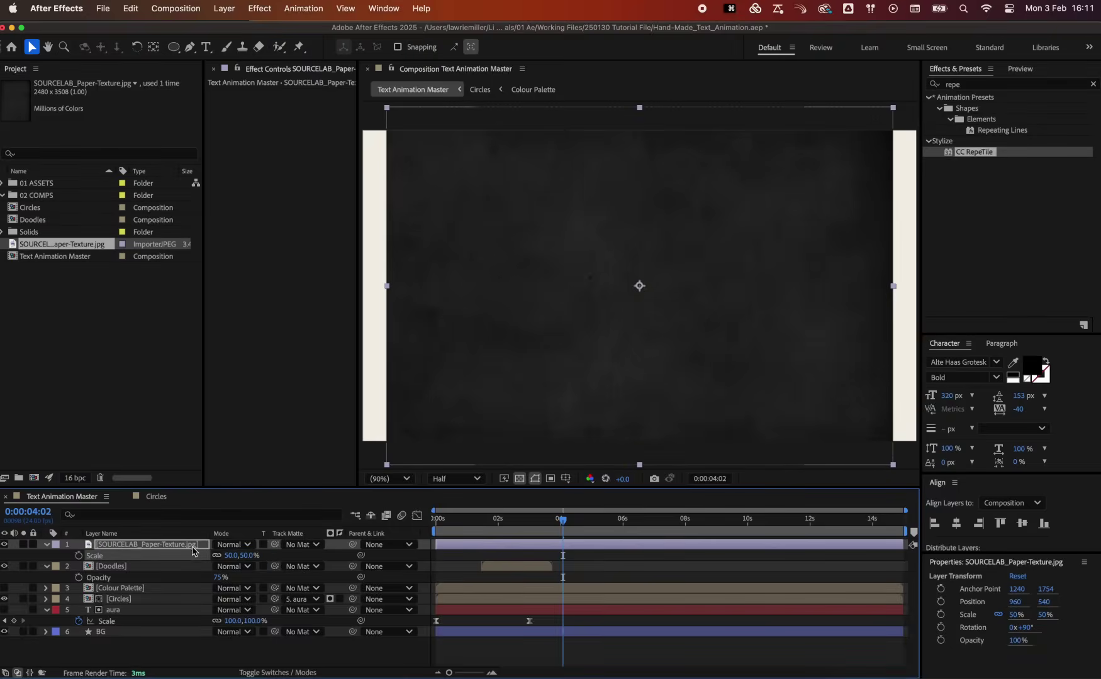
Collapse the expanded layer properties and set the paper texture layer's blending mode to Screen
click(105, 545)
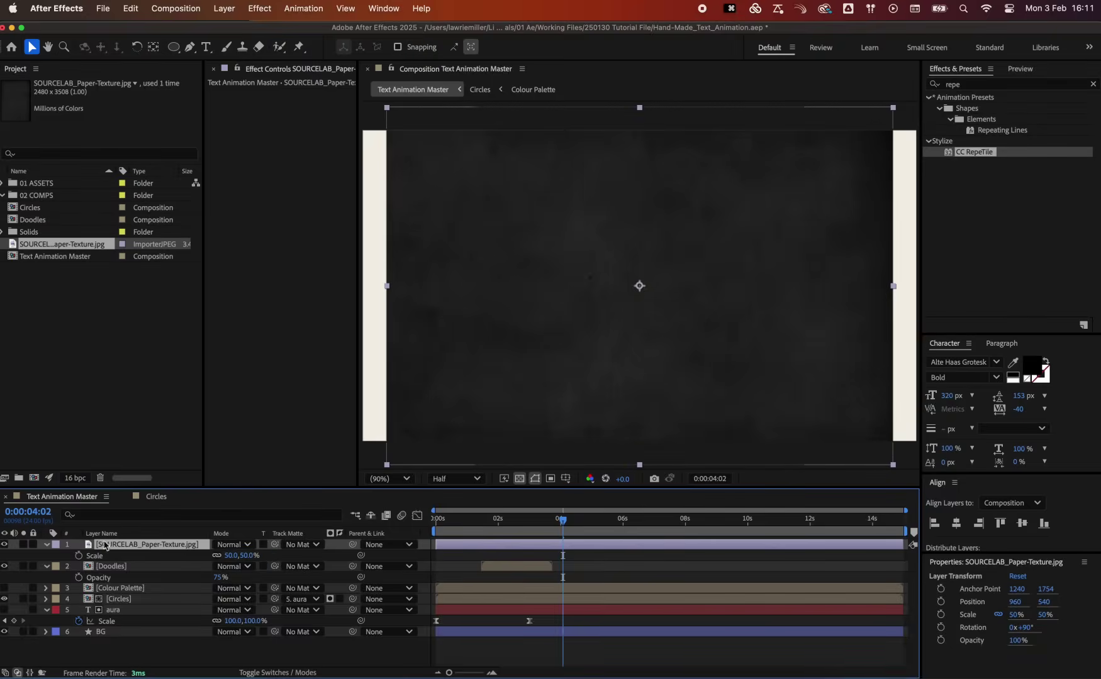
click(46, 544)
click(46, 555)
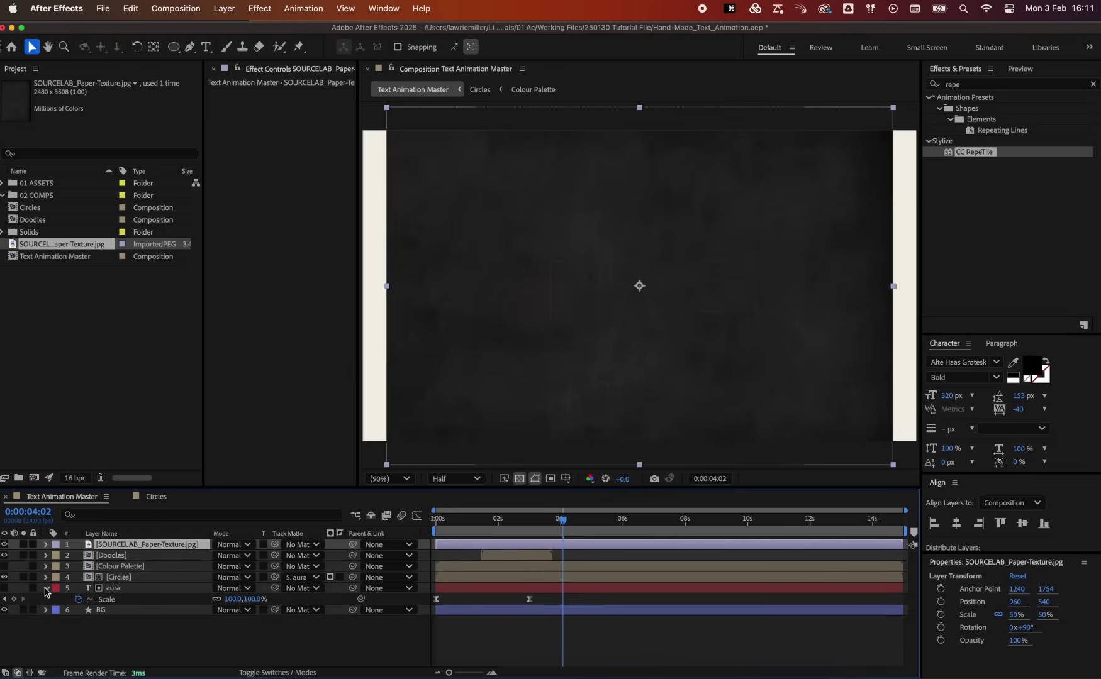
click(46, 588)
click(232, 545)
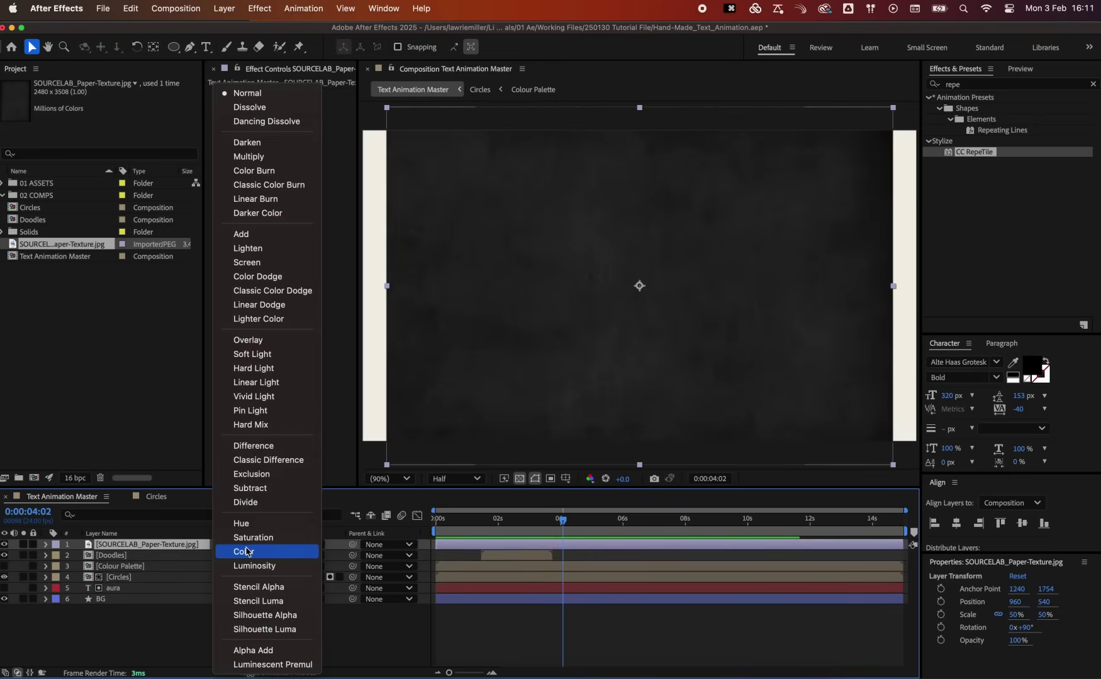
click(292, 262)
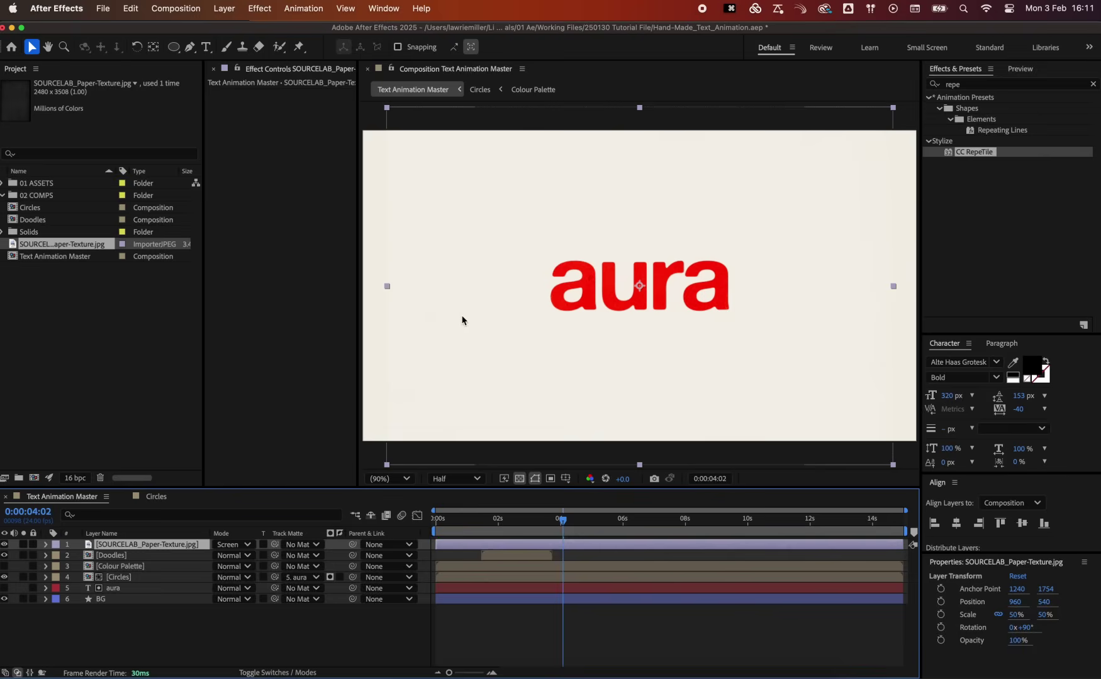
Apply the Levels effect to the paper texture and set Input Black to about 2184.5 and Input White to about 7838.6
click(966, 84)
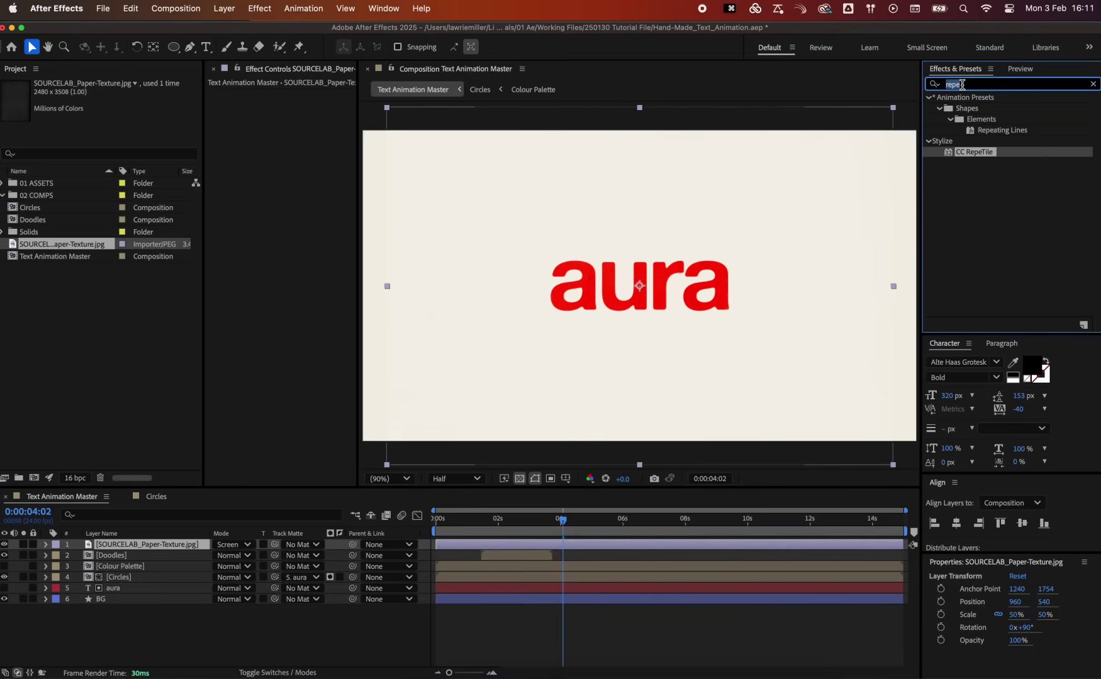
text(levels)
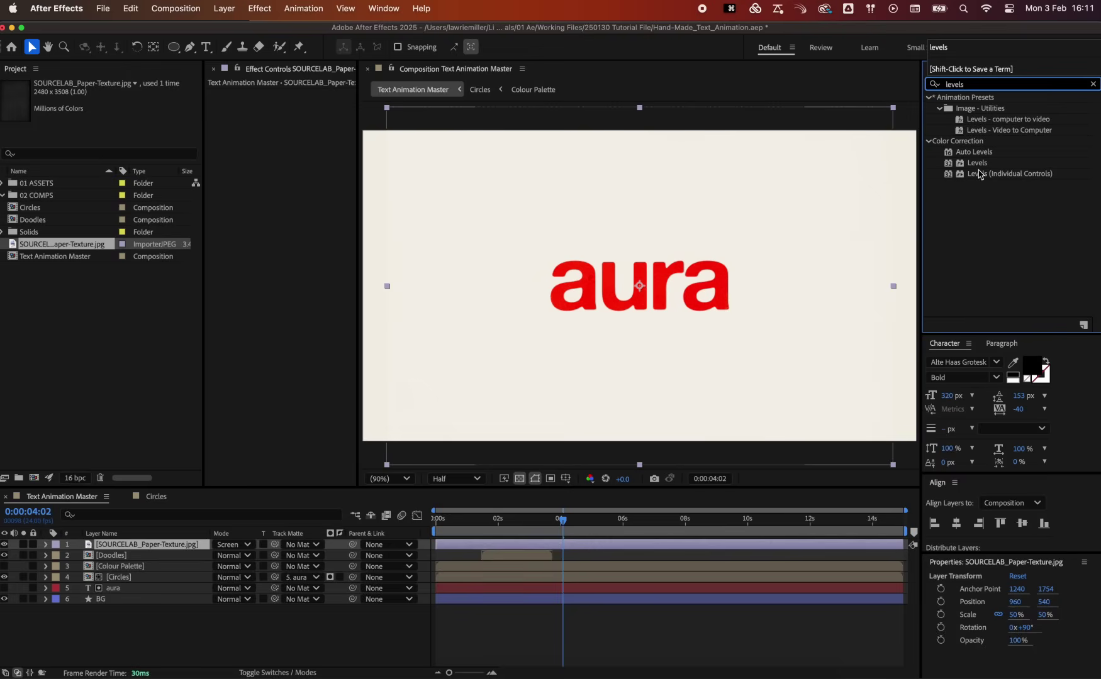
double_click(978, 165)
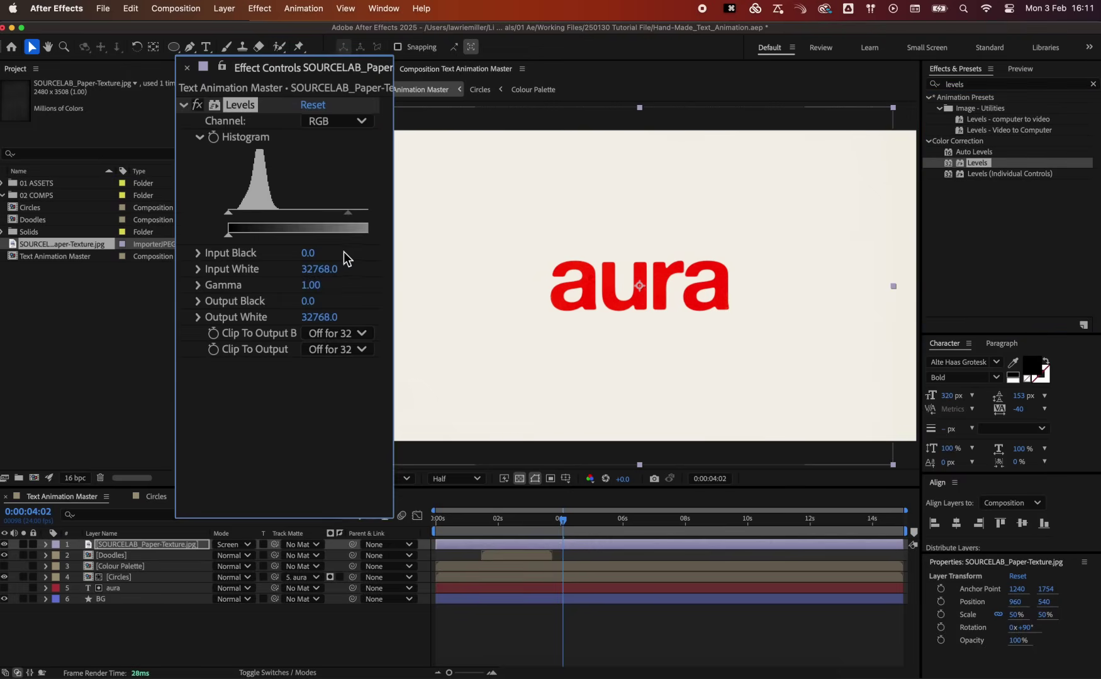
drag(319, 268, 249, 267)
mouse_move(228, 213)
mouse_down()
mouse_move(255, 213)
mouse_move(244, 214)
mouse_up()
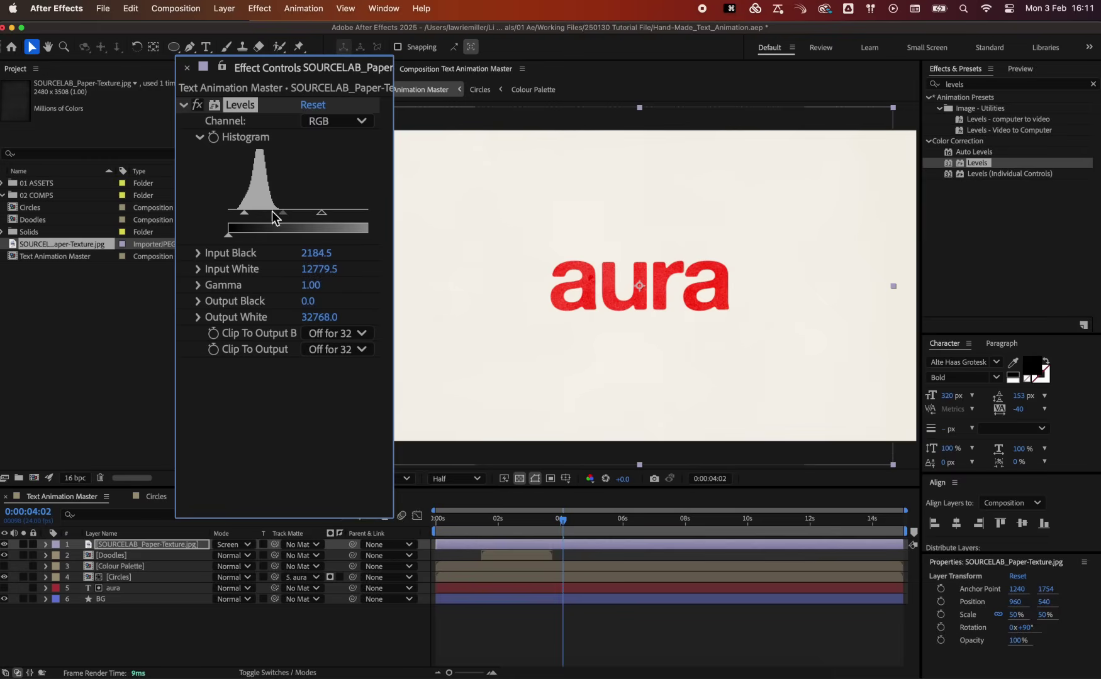
drag(322, 213, 286, 214)
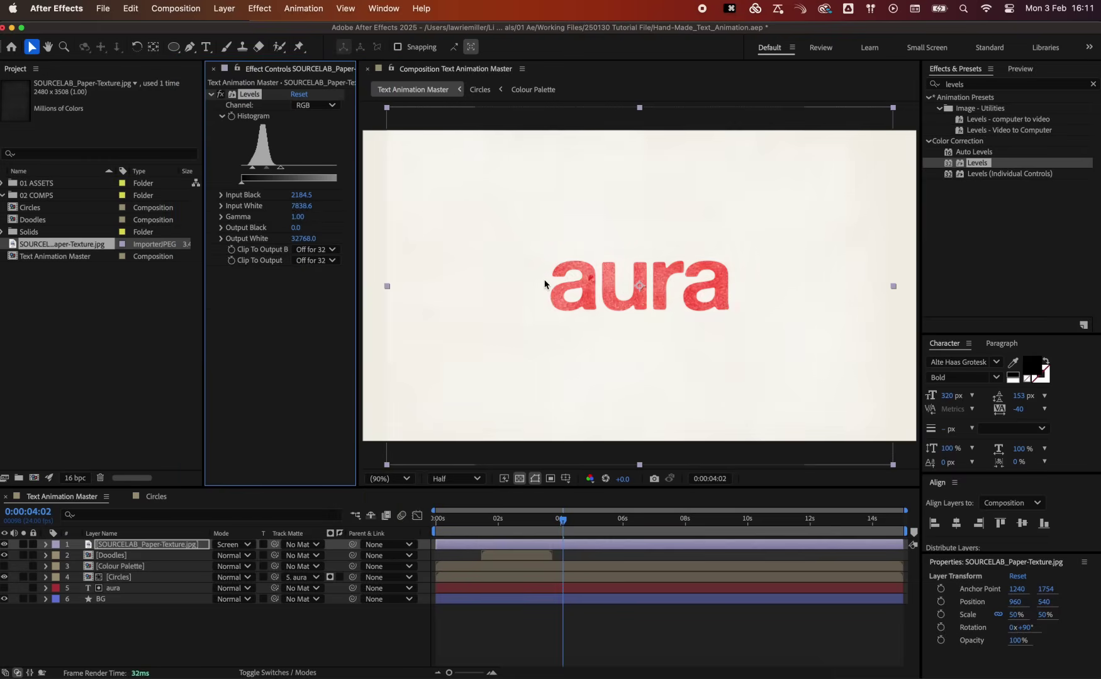
Inspect the textured lettering close up at Full preview resolution, then restore the fitted view and Half resolution
click(440, 479)
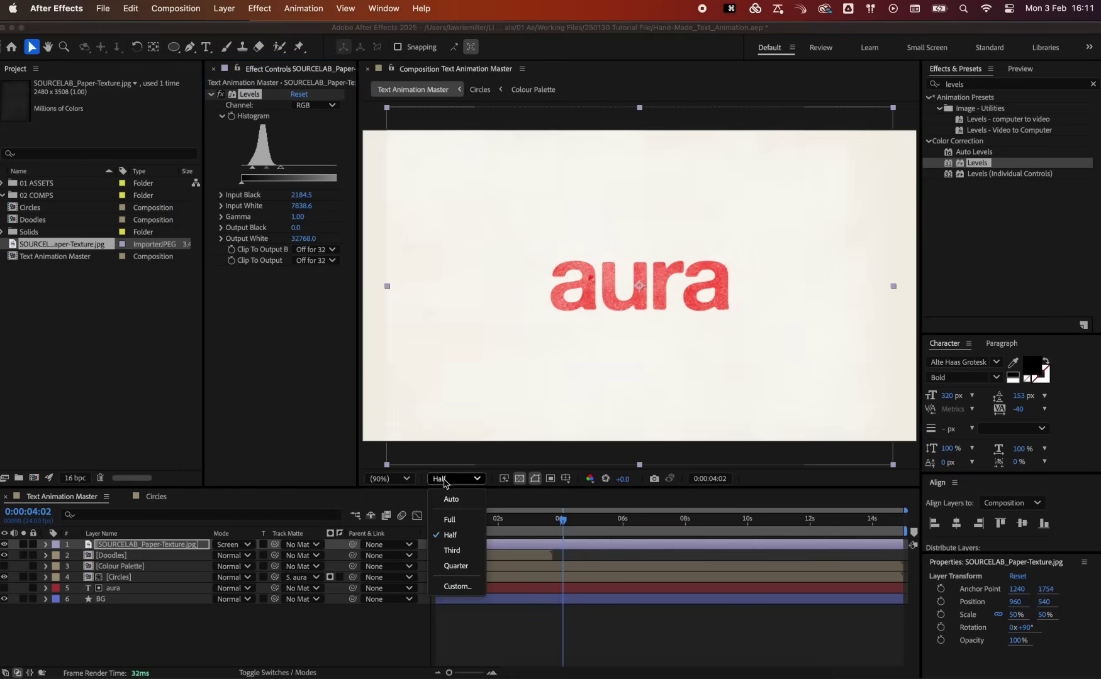
click(450, 519)
scroll(610, 282, up, 3)
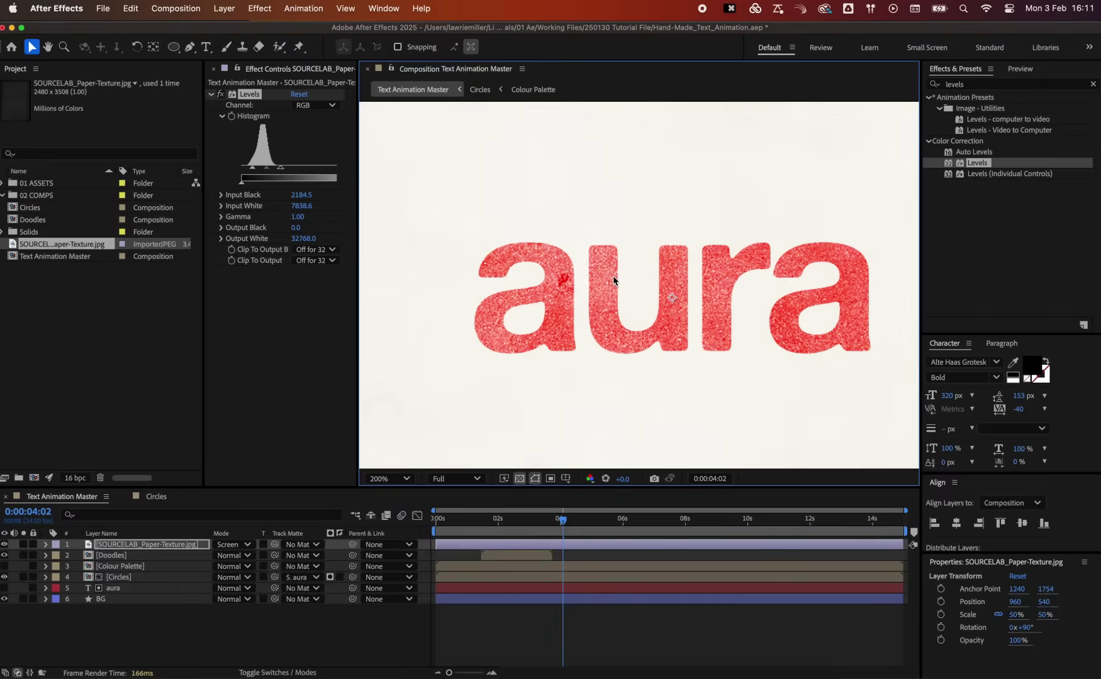
key(shift+slash)
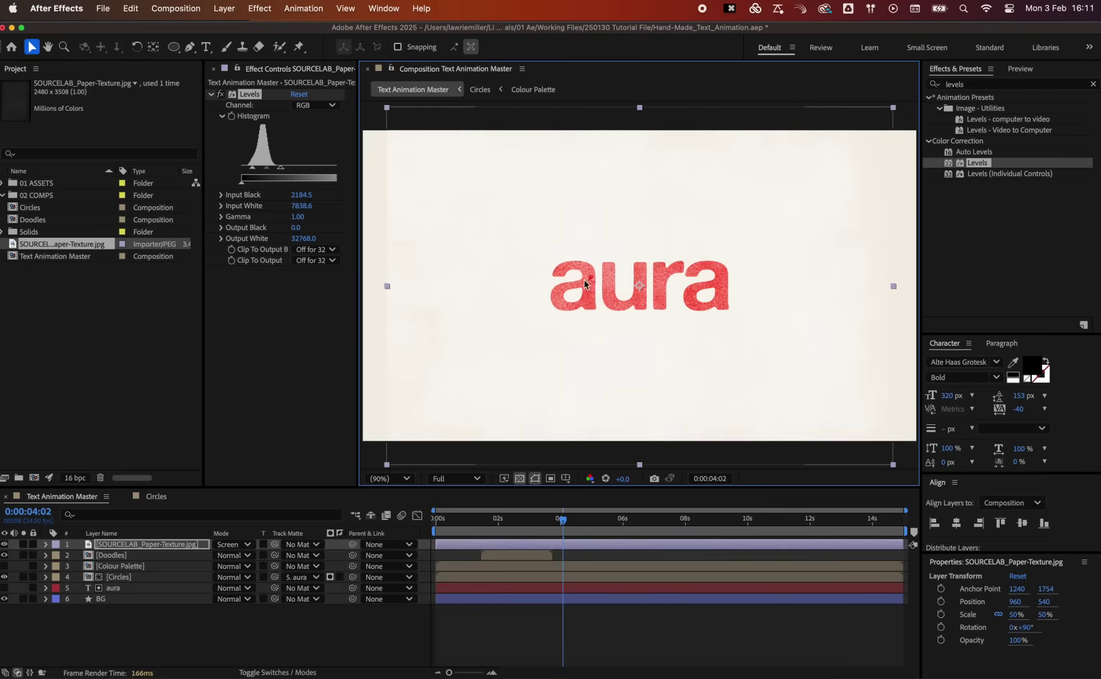
click(456, 479)
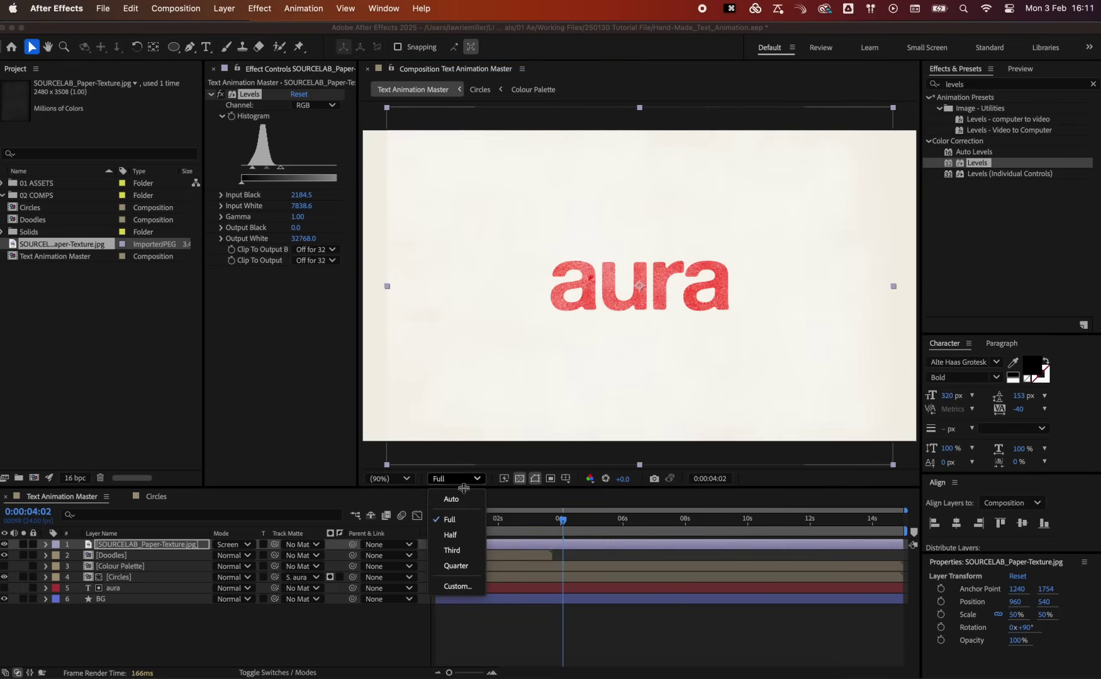
click(468, 538)
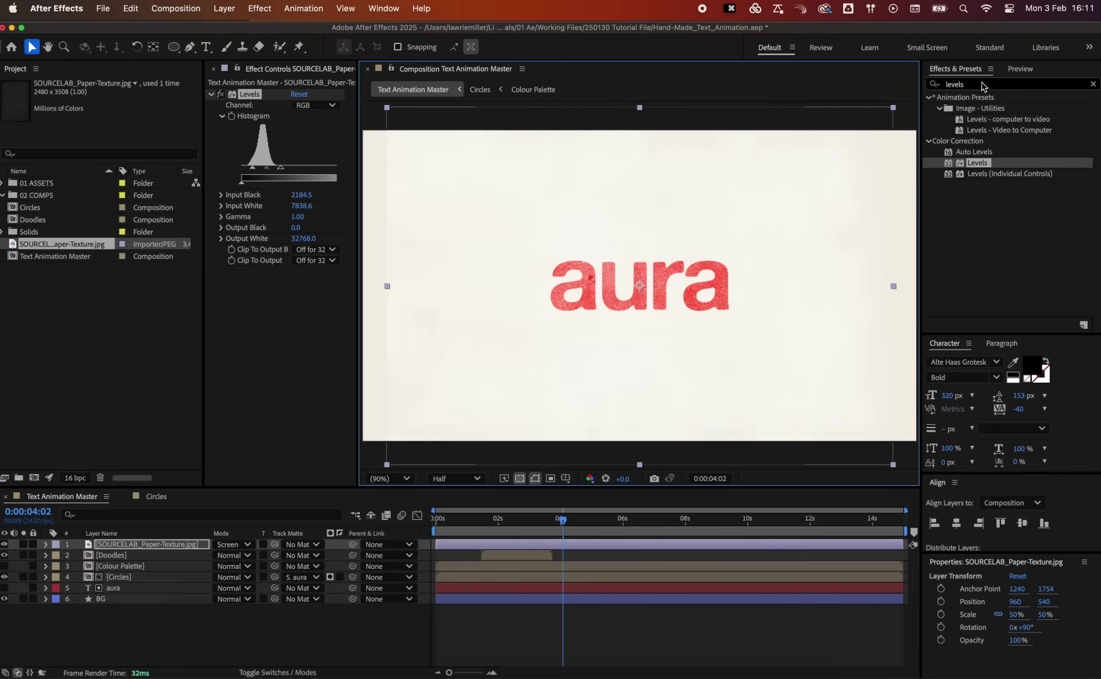
Add CC RepeTile to the paper texture and expand it by 2000 right, left, down and up
click(948, 83)
text(repe)
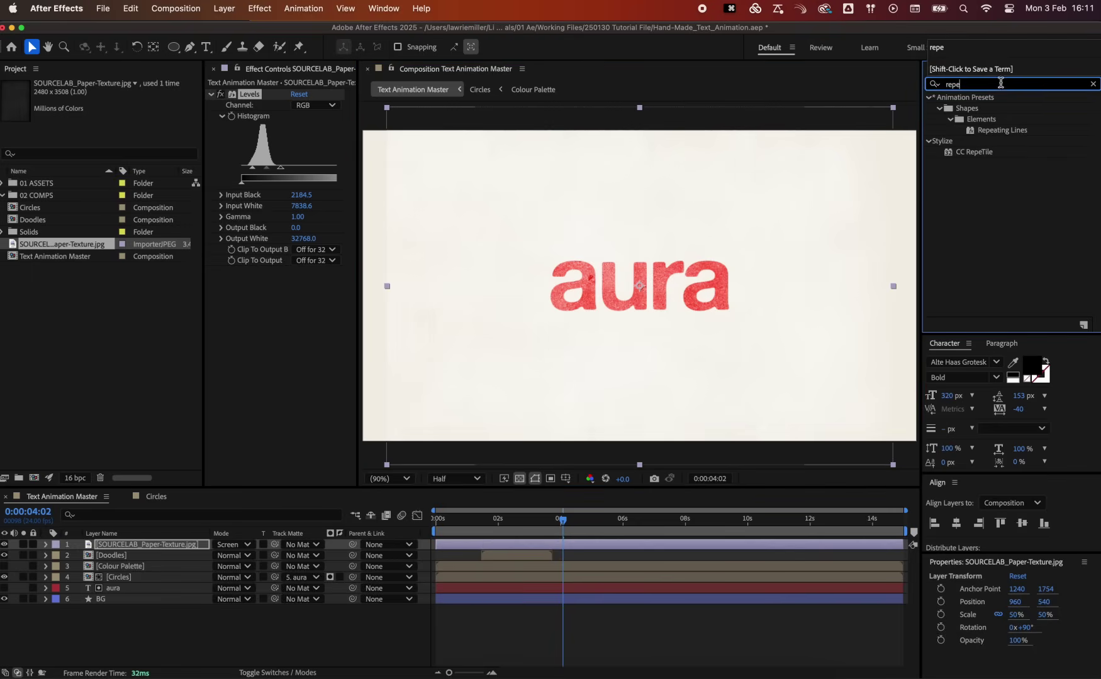
double_click(985, 156)
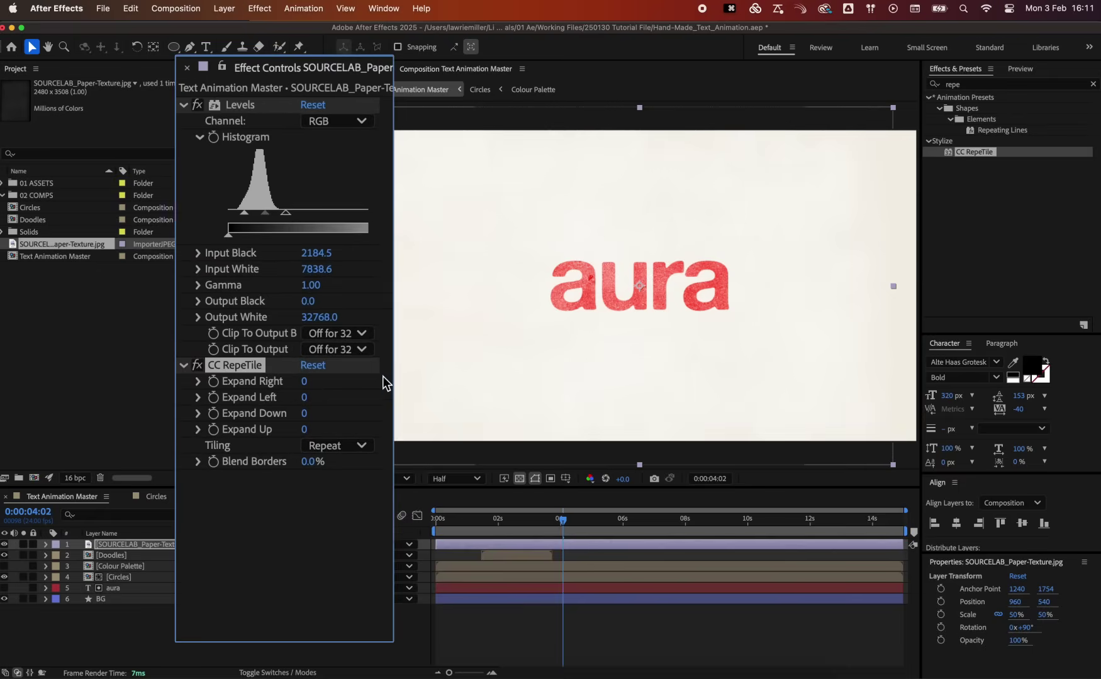
click(305, 382)
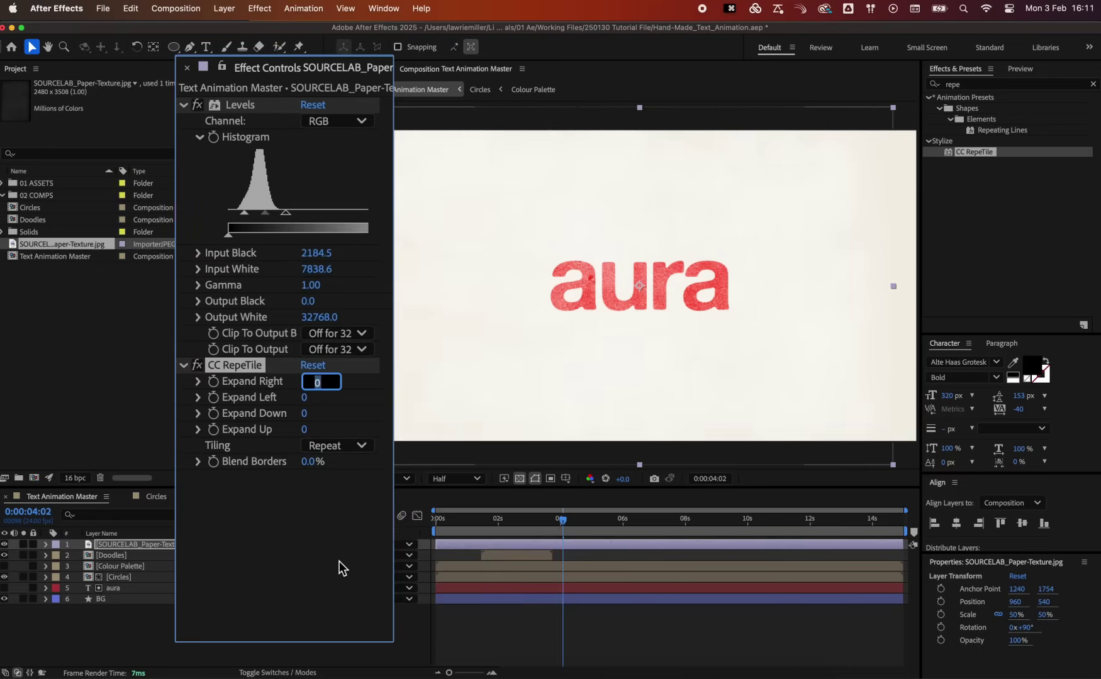
key(Tab)
text(20)
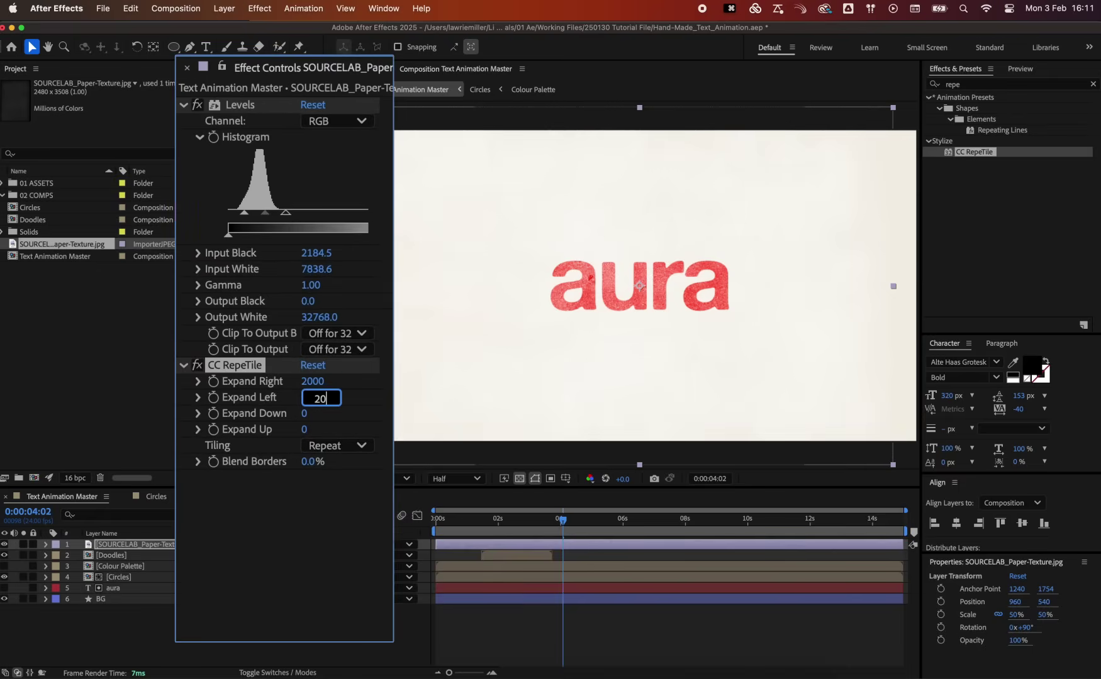
text(00)
key(Tab)
text(2000)
key(Tab)
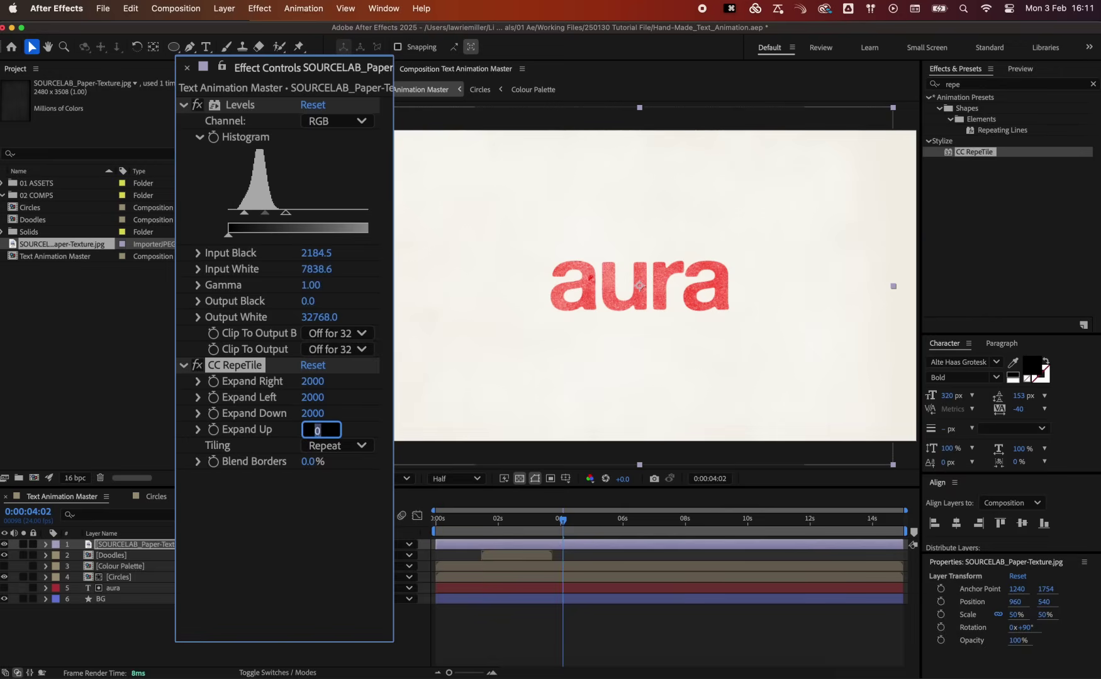
text(2000)
key(Return)
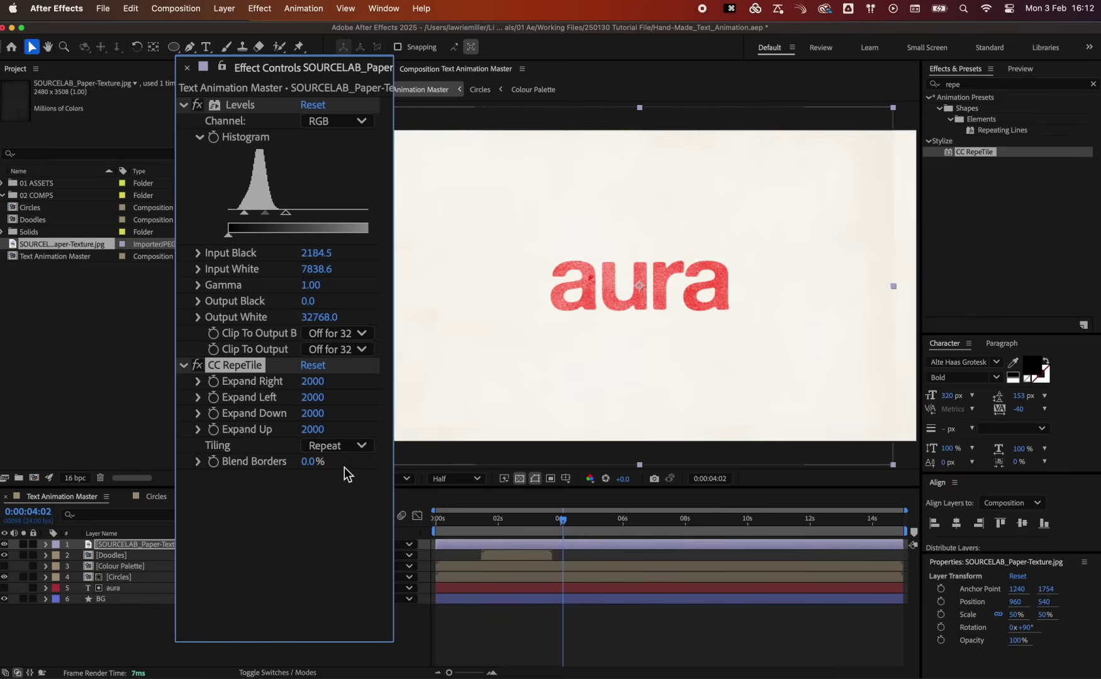
Set the CC RepeTile tiling to Checker Flip V and its Blend Borders to 50%
click(338, 445)
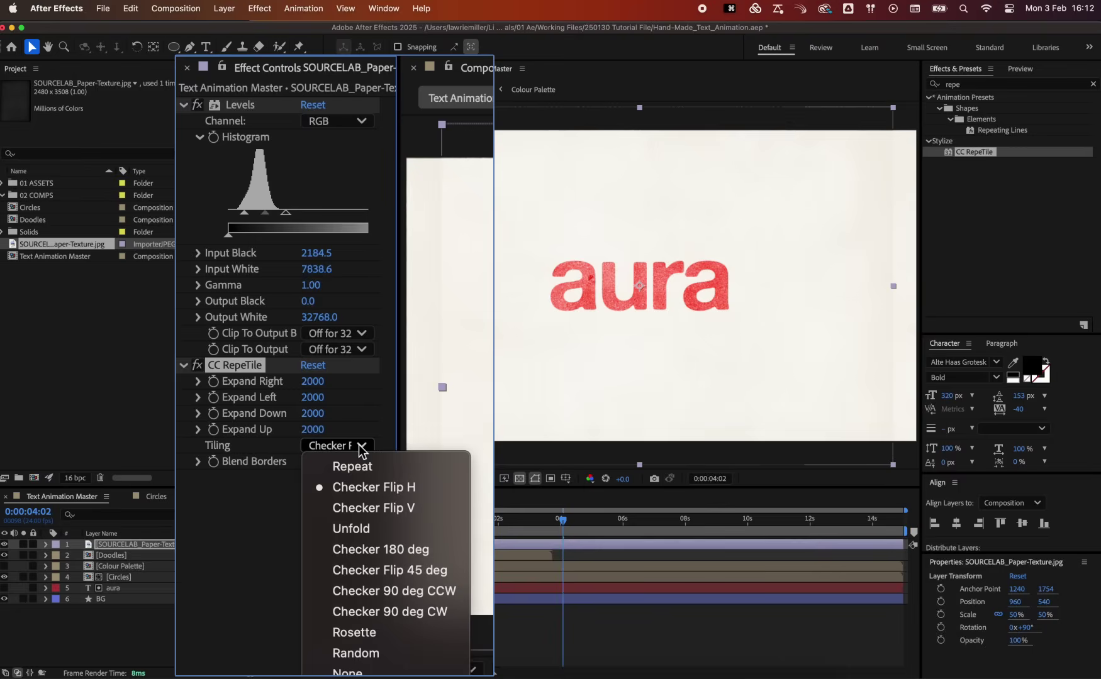
click(374, 510)
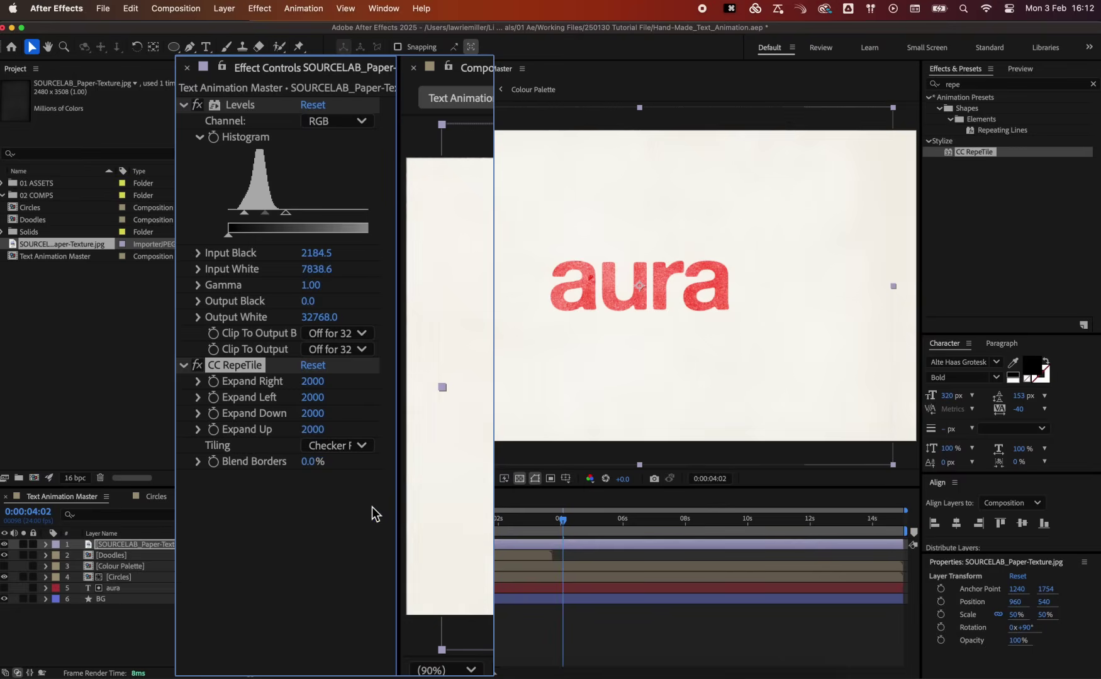
drag(310, 461, 329, 460)
click(324, 461)
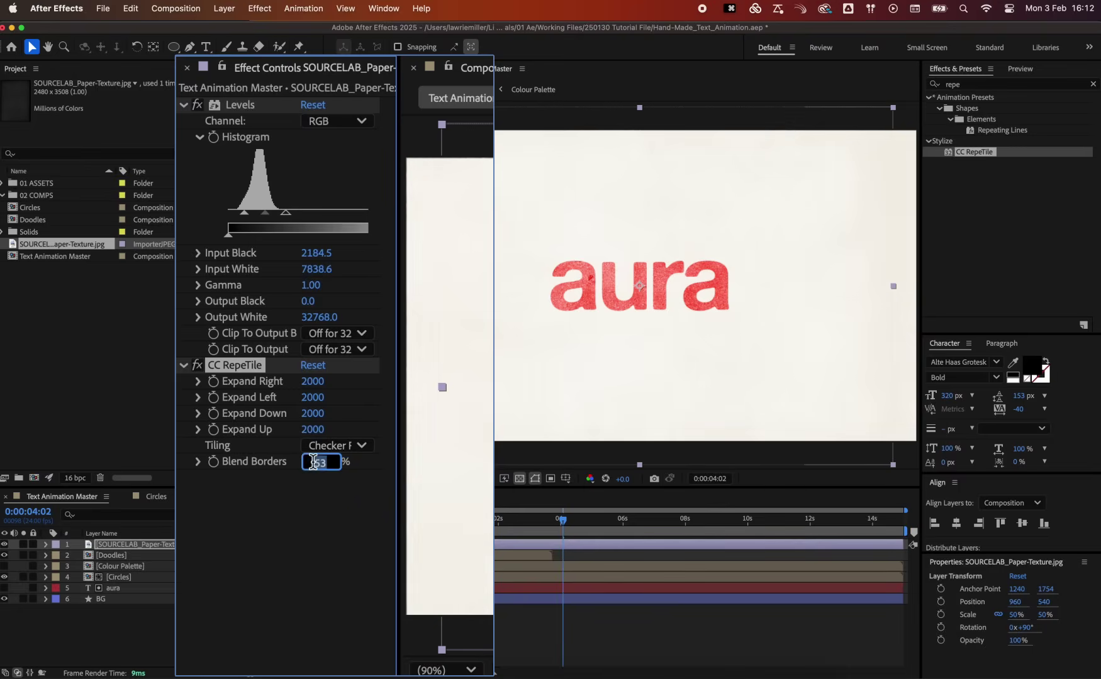
text(50)
key(Return)
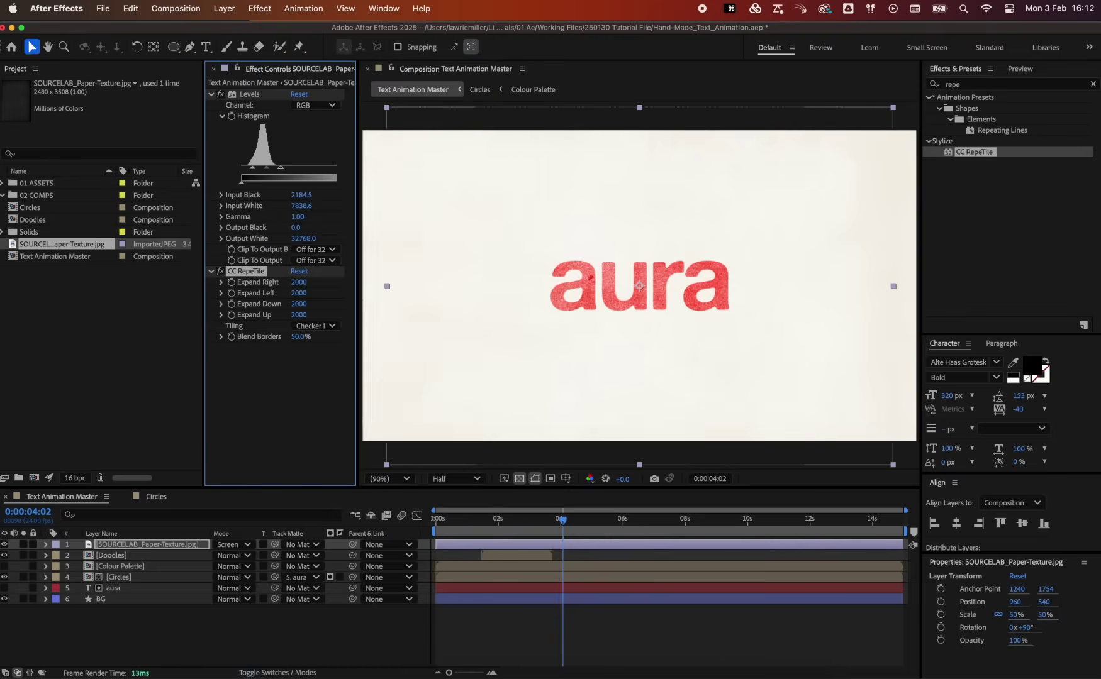
Add the expression posterizeTime(6); wiggle(24,720) to the paper texture layer's Rotation
click(185, 546)
key(r)
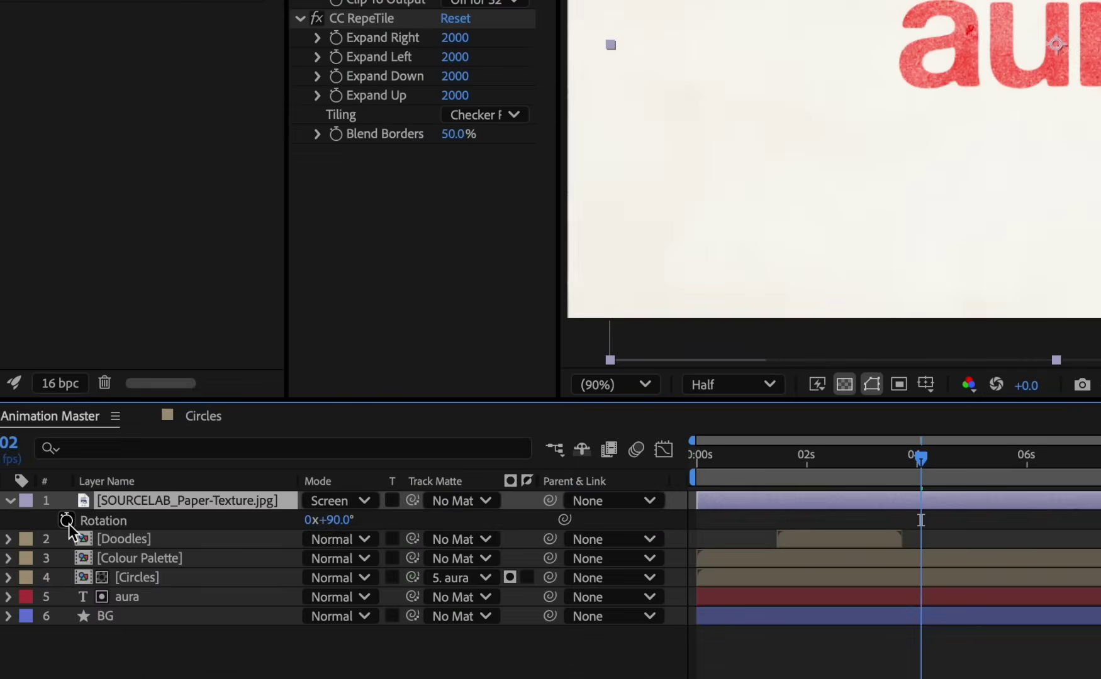
alt+click(79, 556)
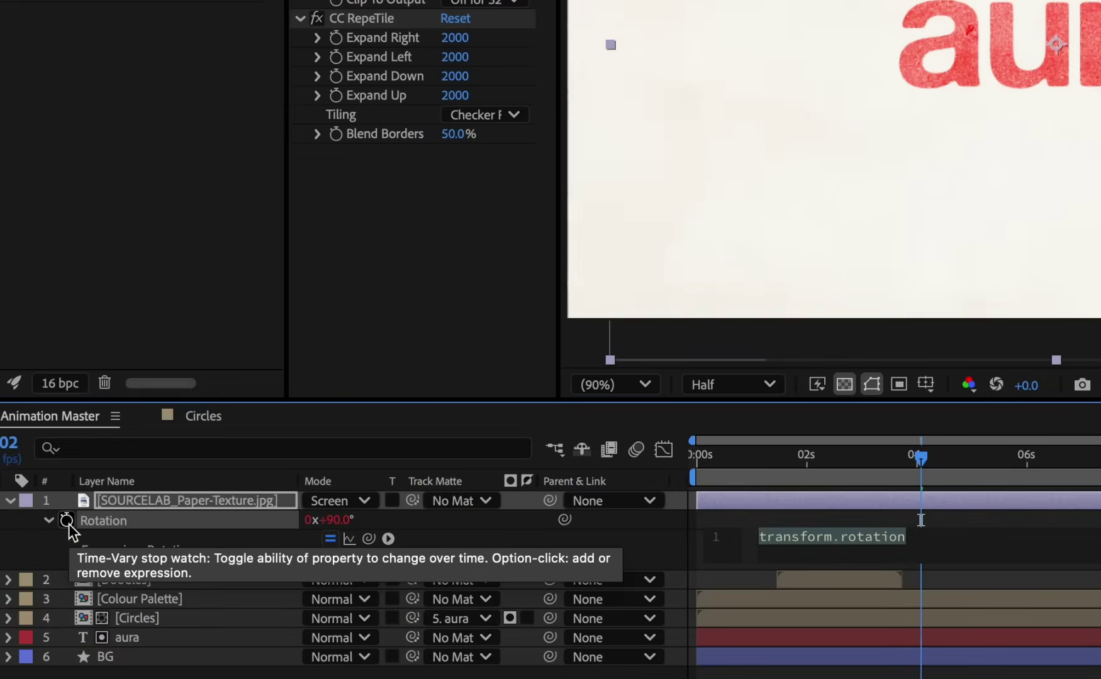
text(poster)
key(Return)
text((6); )
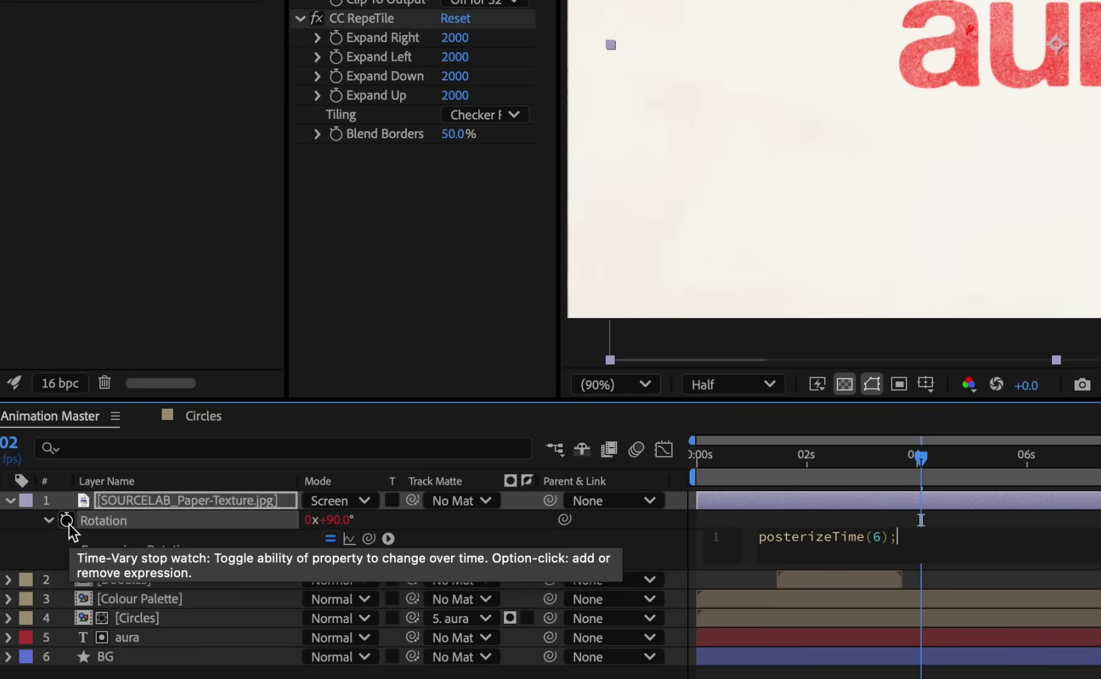
text(wiggl)
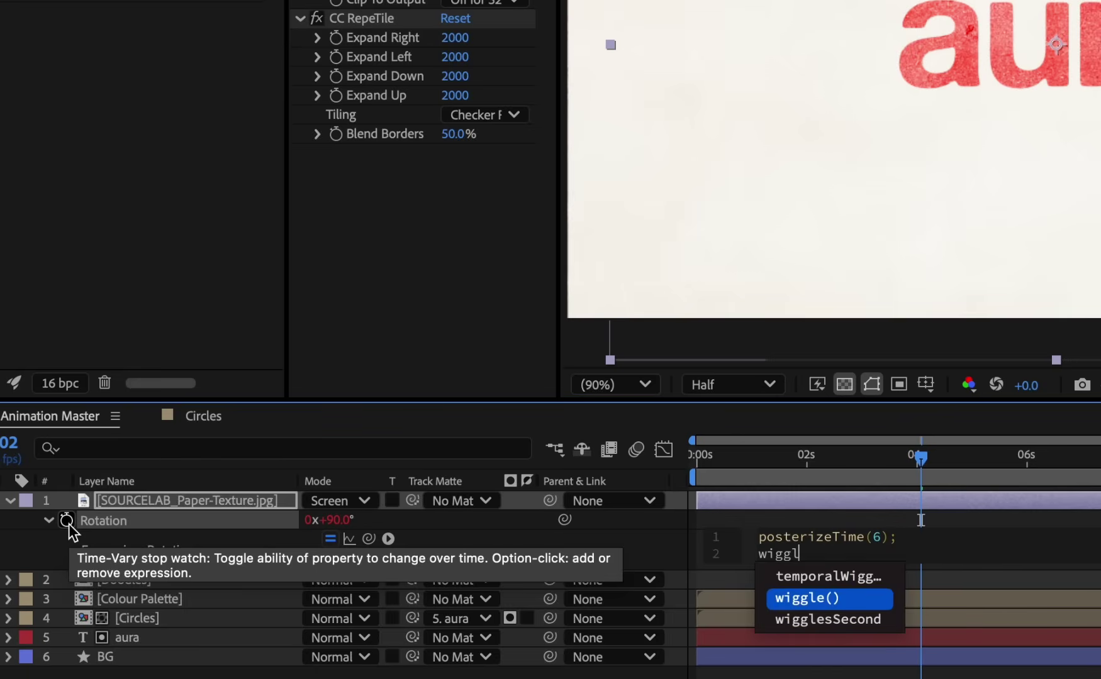
key(Return)
text(24,720))
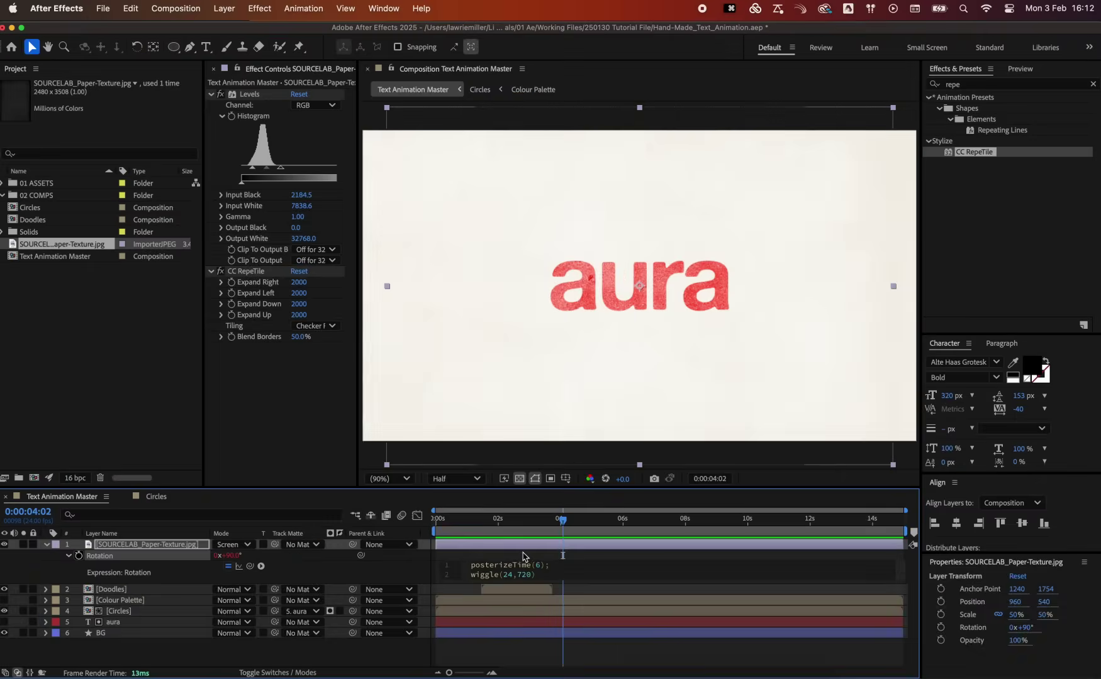
click(849, 523)
Scrub back through the composition to about 0:00:02:08 to check the moving paper texture
click(891, 461)
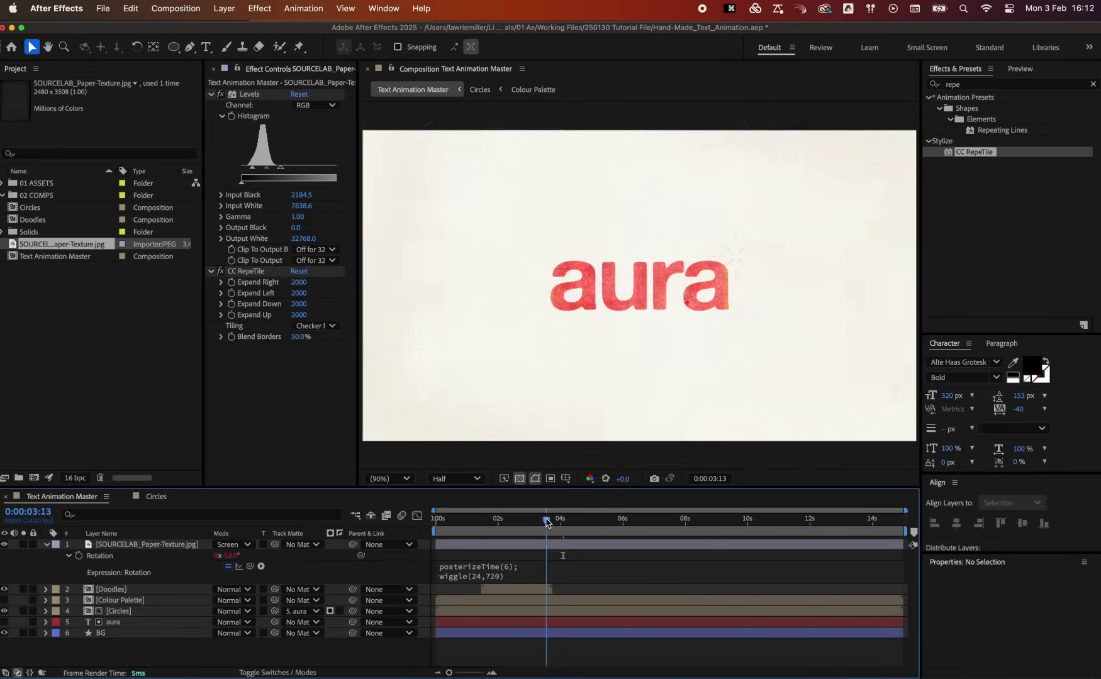
drag(546, 521, 509, 517)
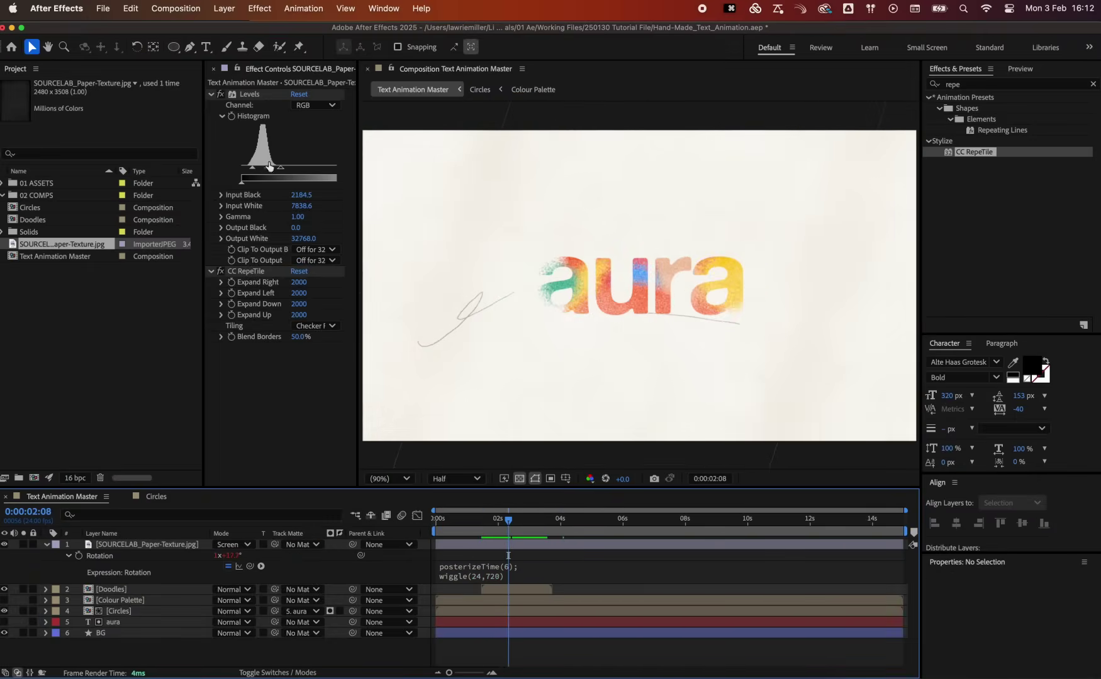
Set the paper texture's Levels Input Black to about 3983.6 and duplicate the layer with its blending mode set to Multiply
drag(254, 171, 262, 176)
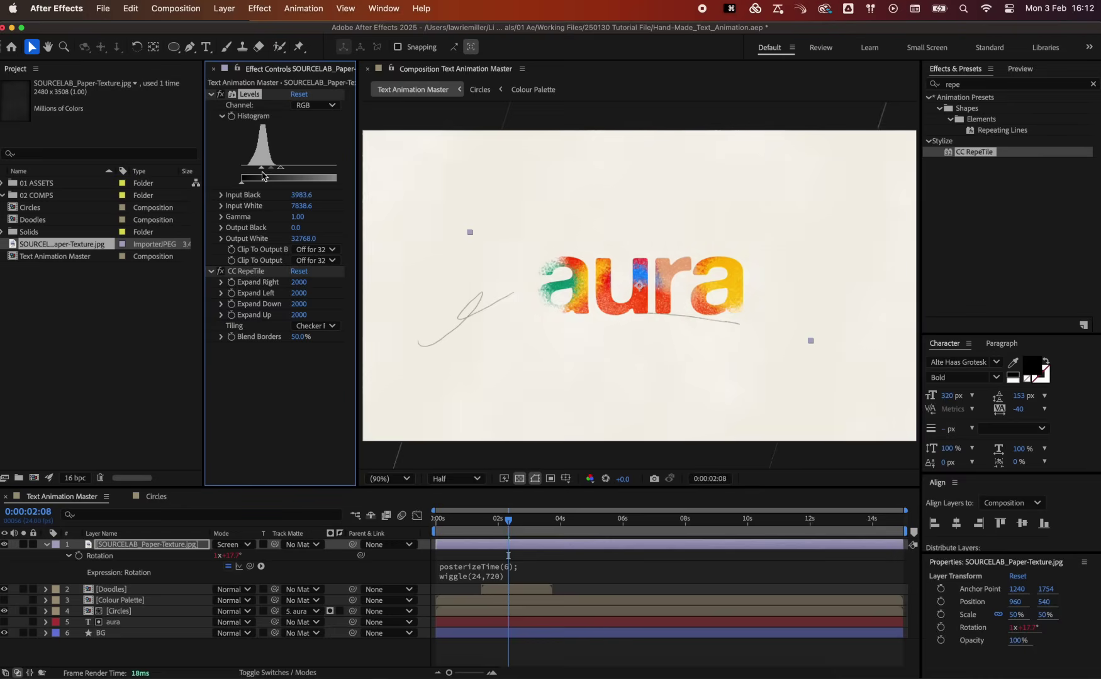
click(176, 550)
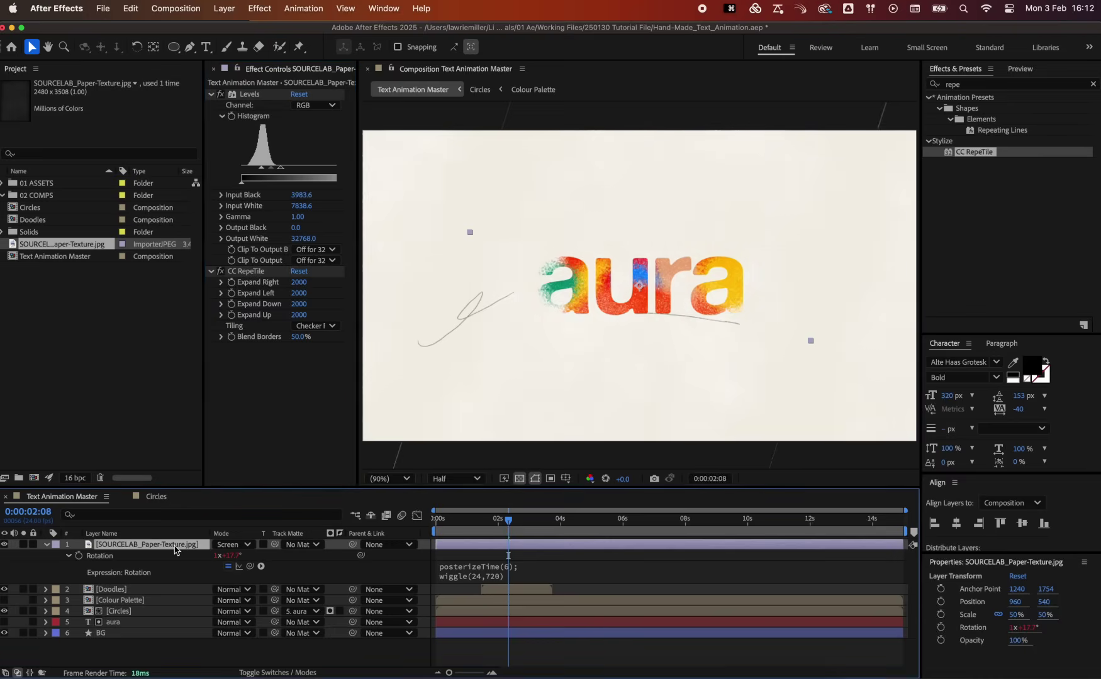
key(super+d)
click(230, 547)
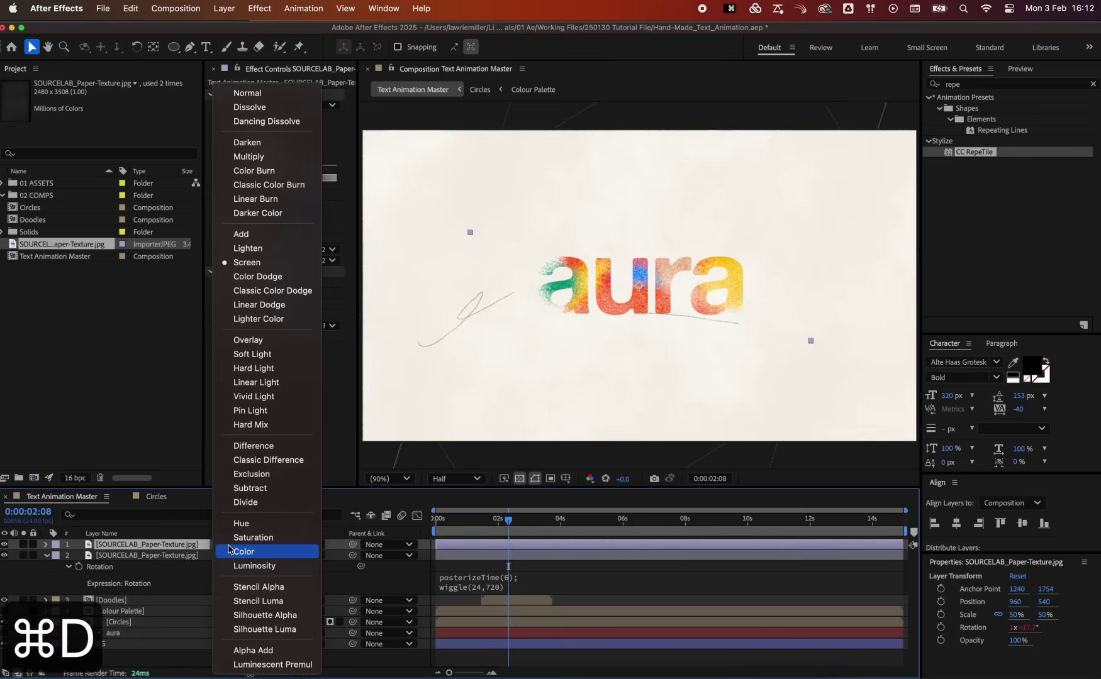
click(249, 157)
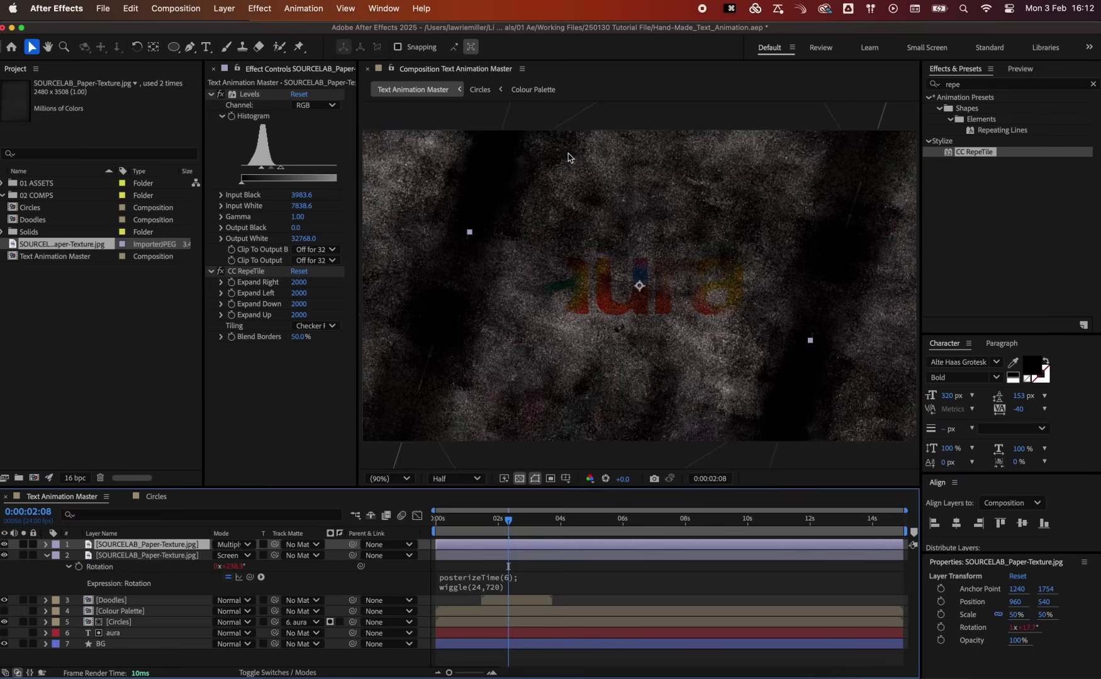
Add the Invert effect to the Multiply paper texture layer and move it above Levels in the effect order
drag(975, 84, 906, 85)
text(invert)
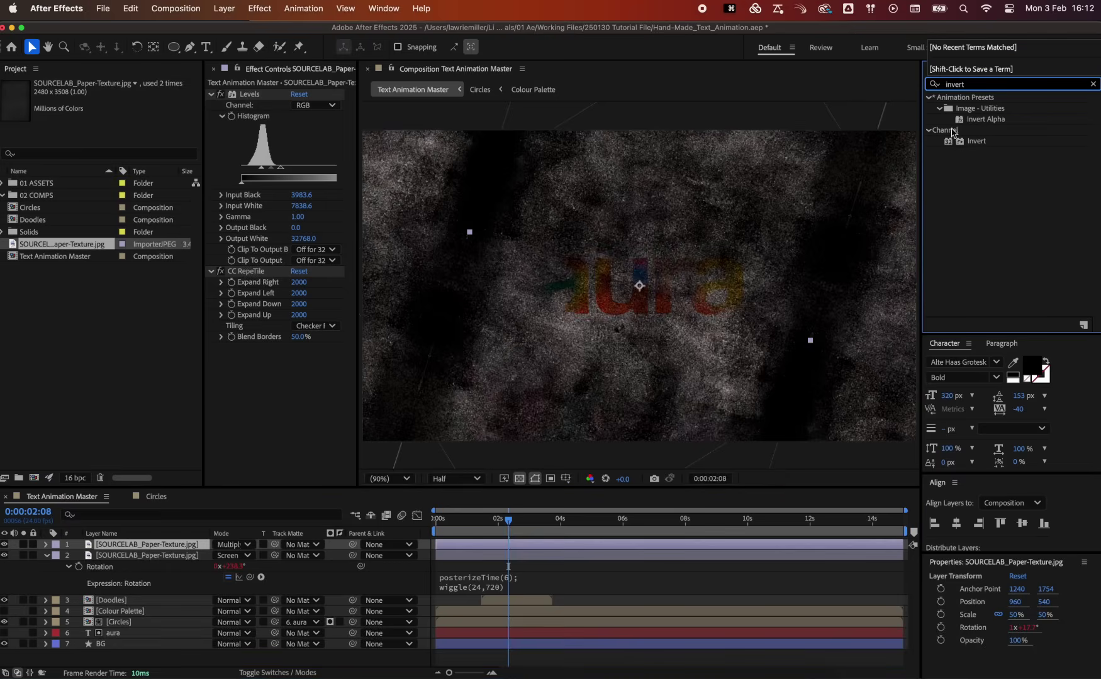
double_click(975, 142)
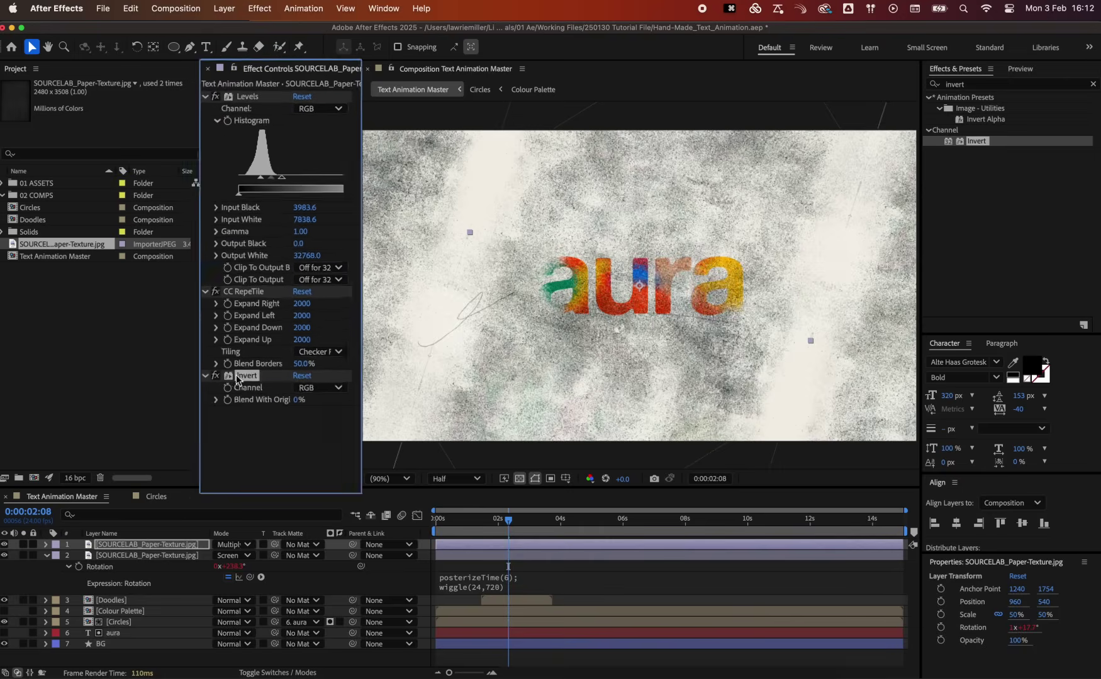
drag(249, 347, 249, 99)
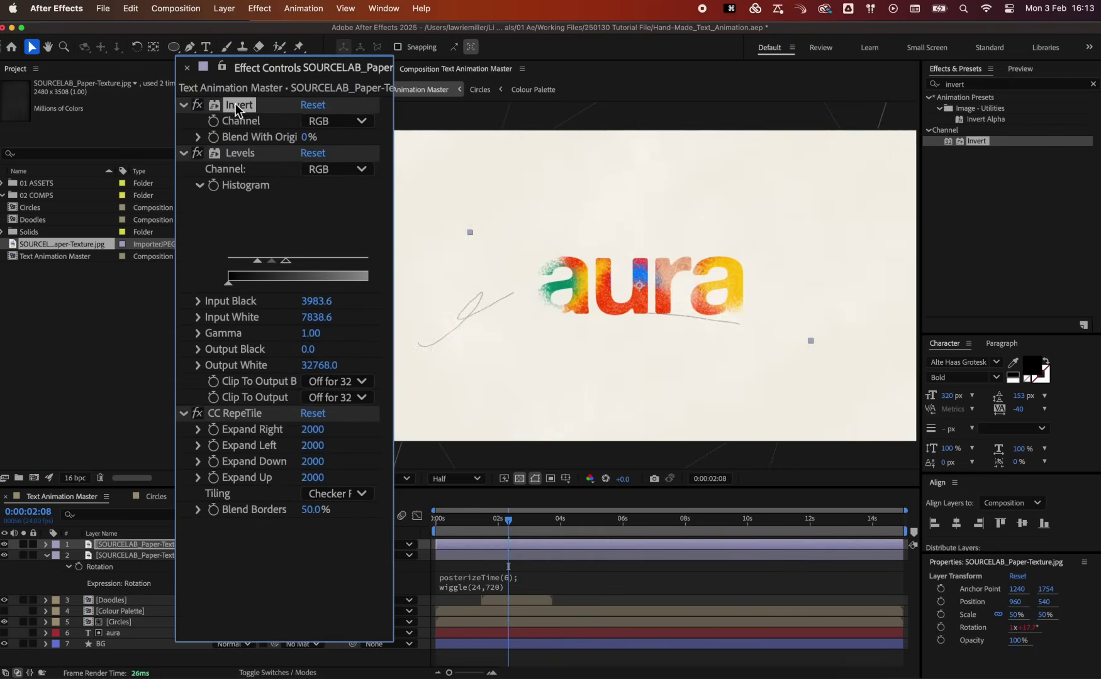
Reset Levels on the Multiply paper texture and set Input Black to about 4369 and Input White to about 14090
click(314, 154)
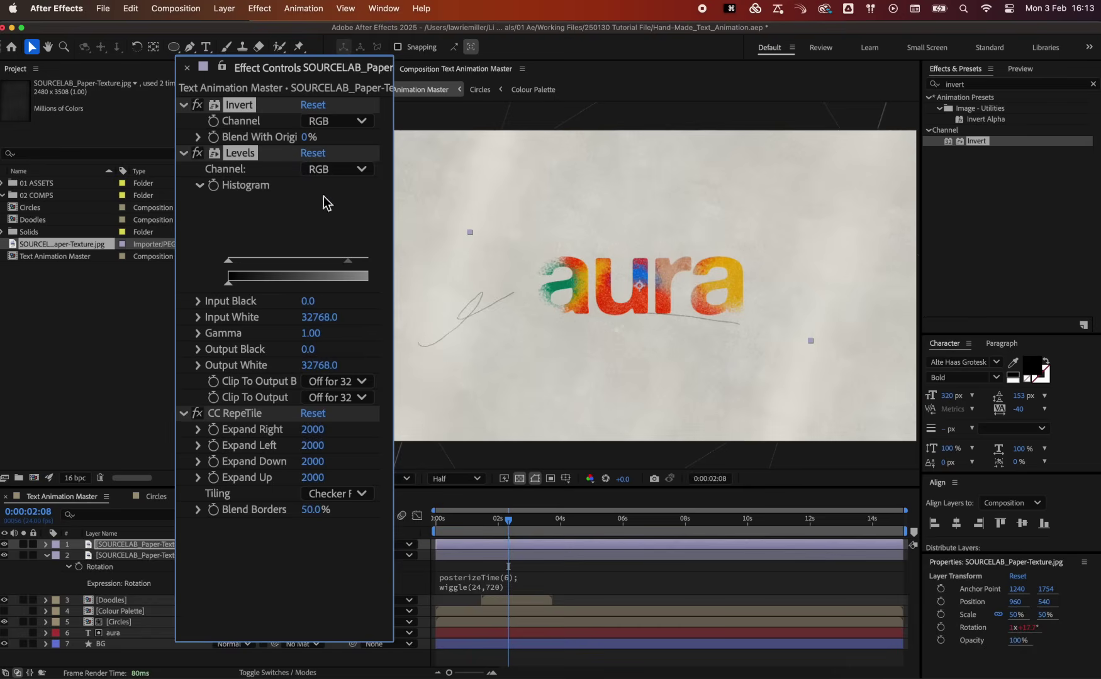
mouse_move(322, 322)
mouse_down()
mouse_move(280, 318)
mouse_move(308, 314)
mouse_up()
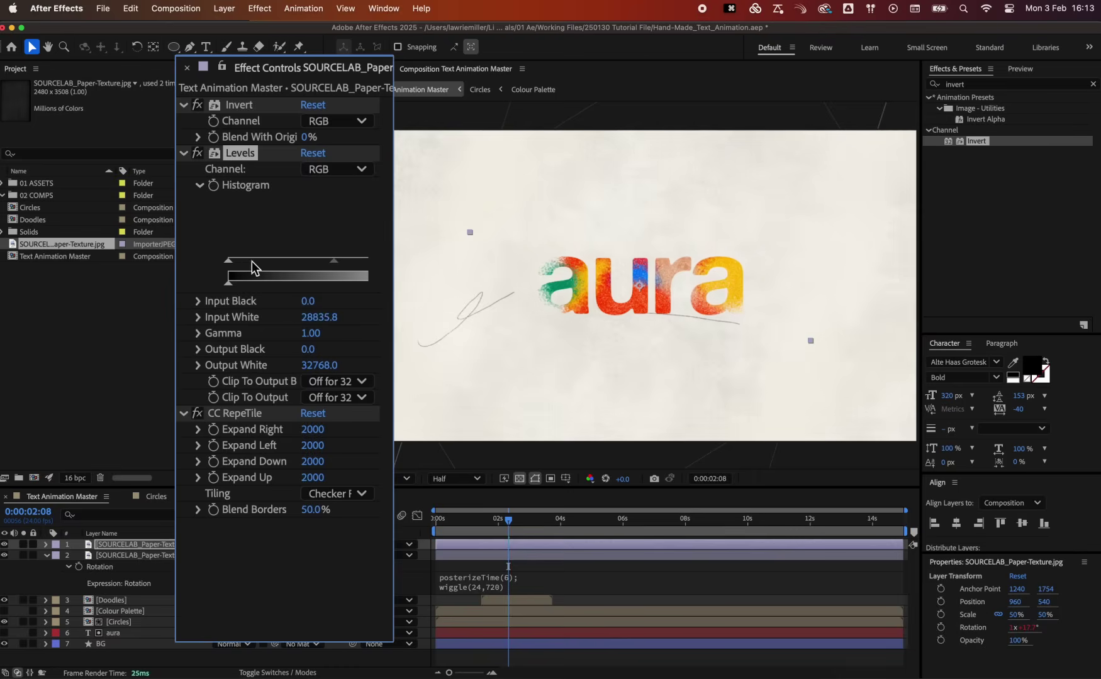
drag(229, 260, 275, 260)
drag(497, 527, 476, 527)
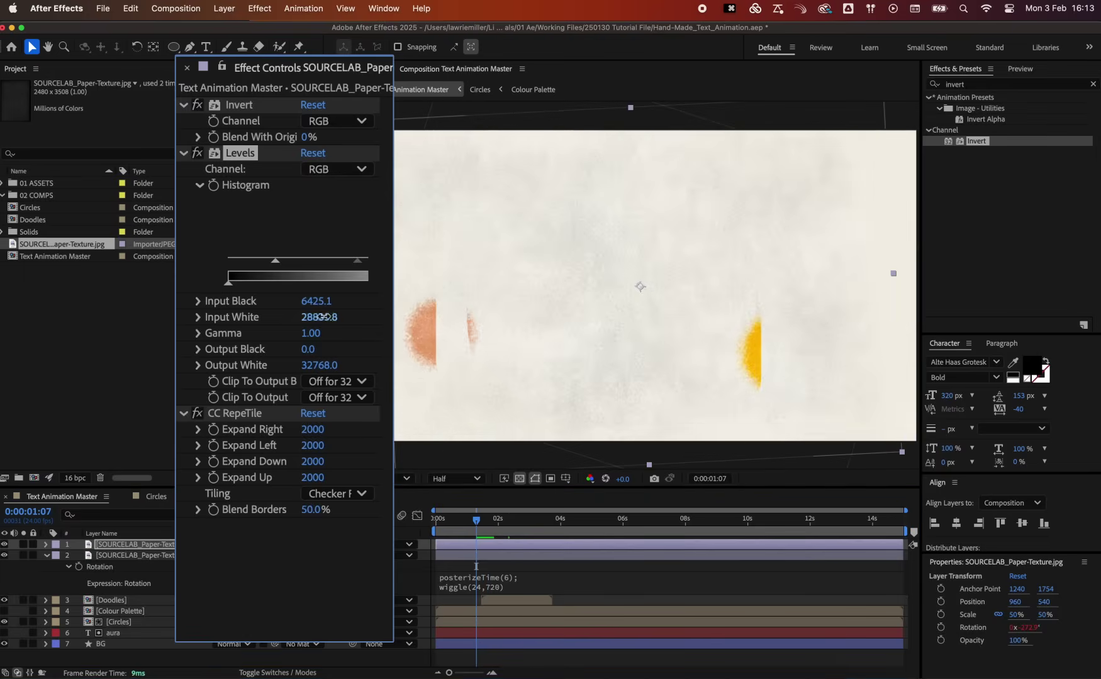
drag(318, 317, 295, 320)
drag(263, 260, 288, 262)
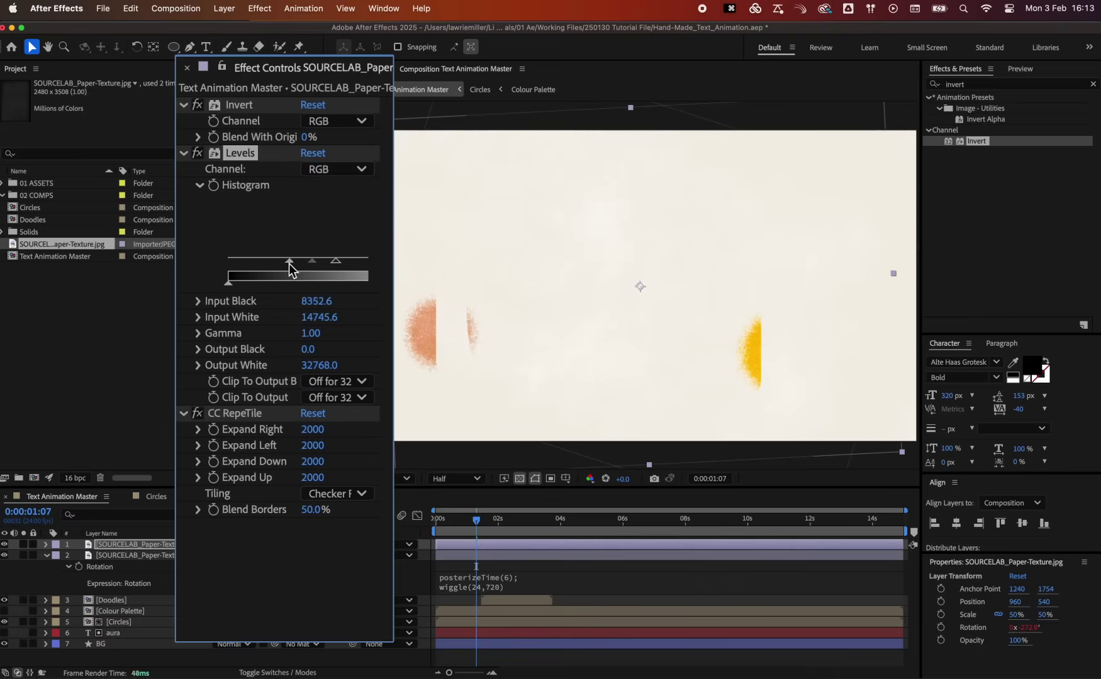
mouse_move(315, 317)
mouse_down()
mouse_move(343, 317)
mouse_move(314, 318)
mouse_up()
drag(289, 261, 260, 262)
Scrub to about 0:00:02:08 and play the composition to review the combined Screen and Multiply paper textures
click(493, 522)
drag(493, 522, 510, 521)
key(space)
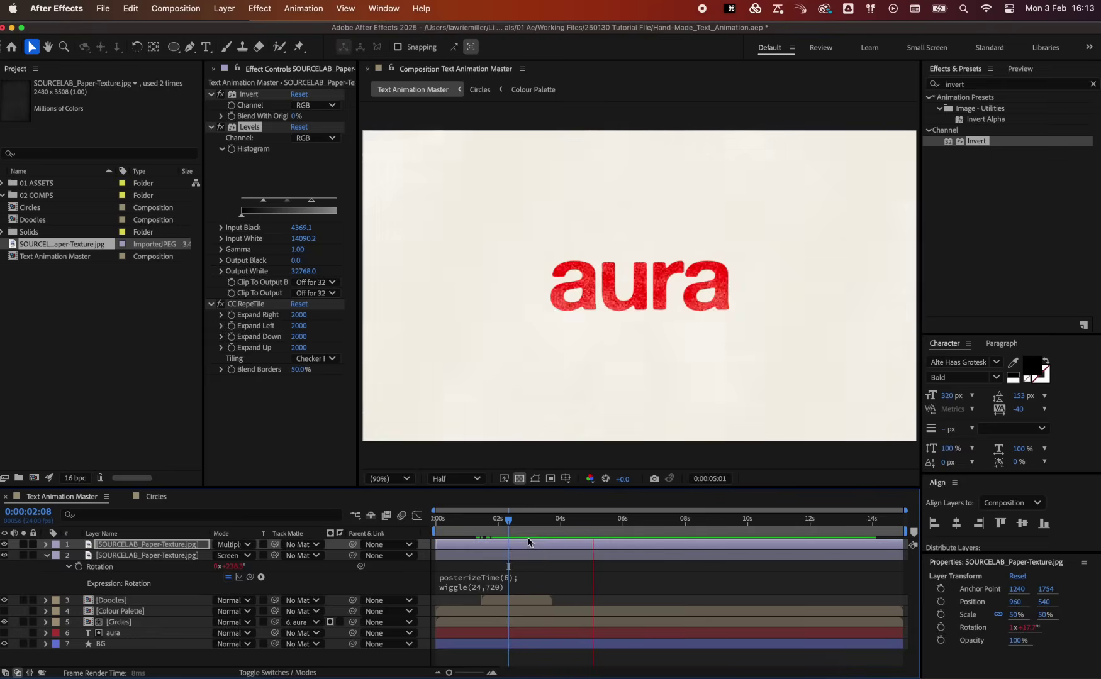
key(space)
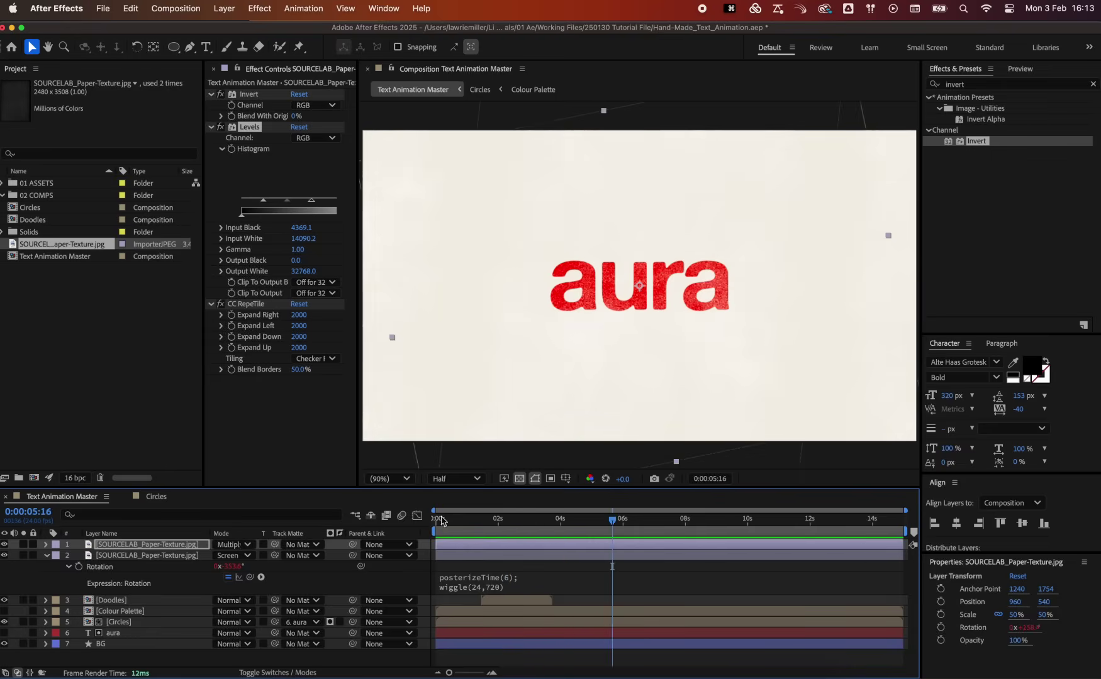
Collapse the lower paper texture layer, add Turbulent Displace to the aura text layer and set its Amount to 1
click(46, 555)
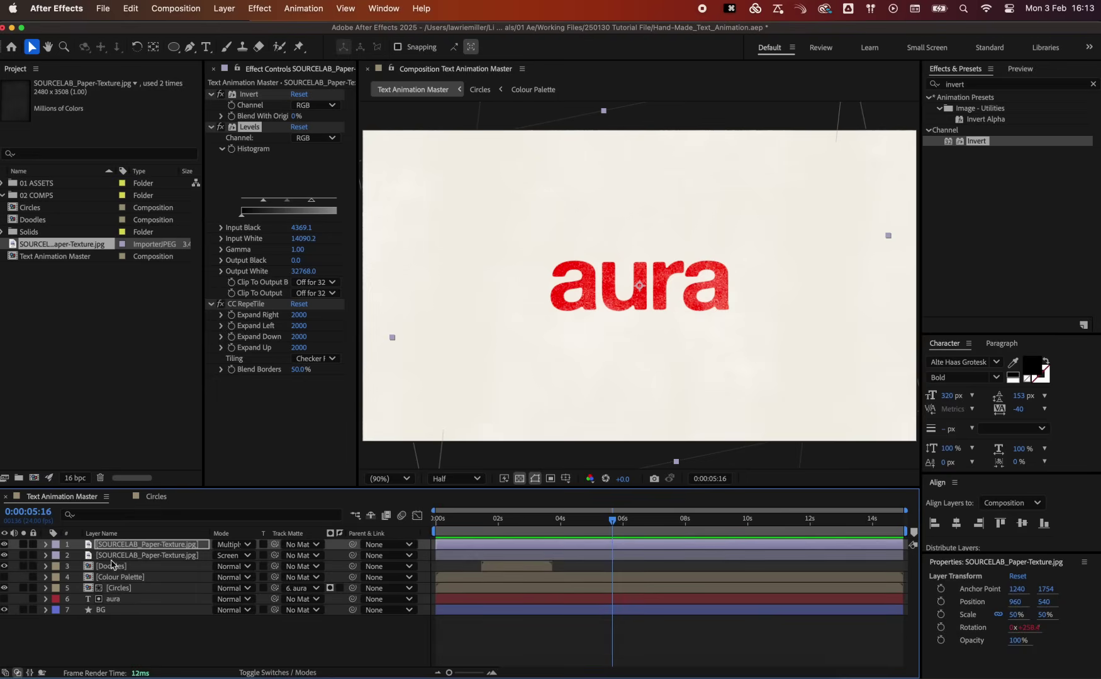
click(120, 598)
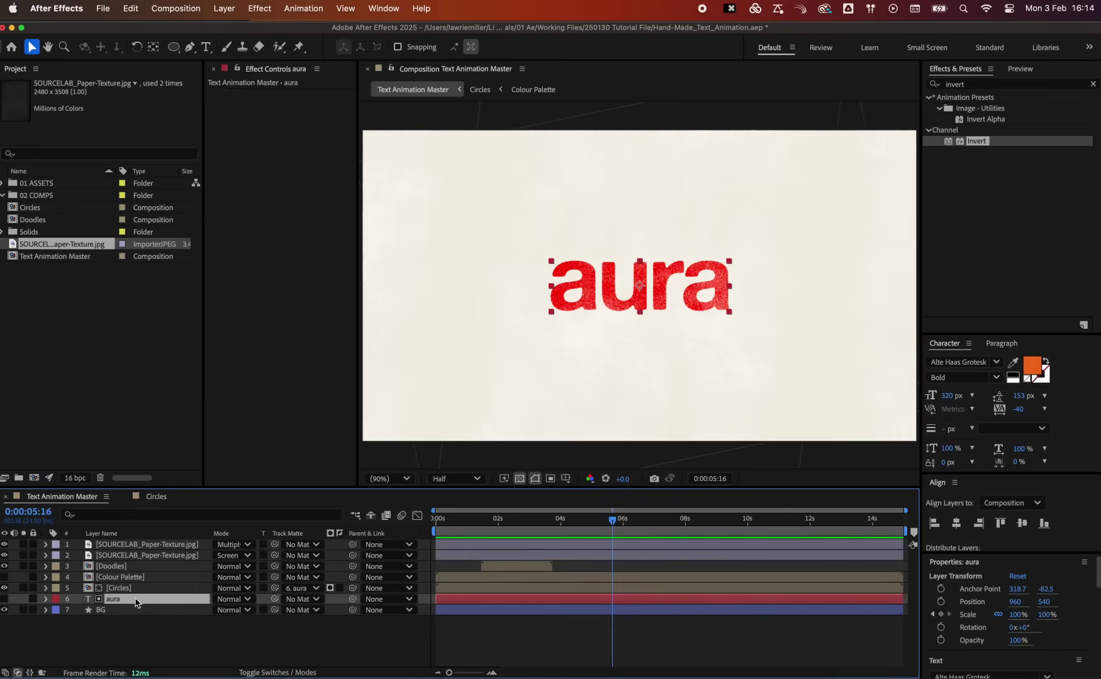
drag(985, 86, 925, 90)
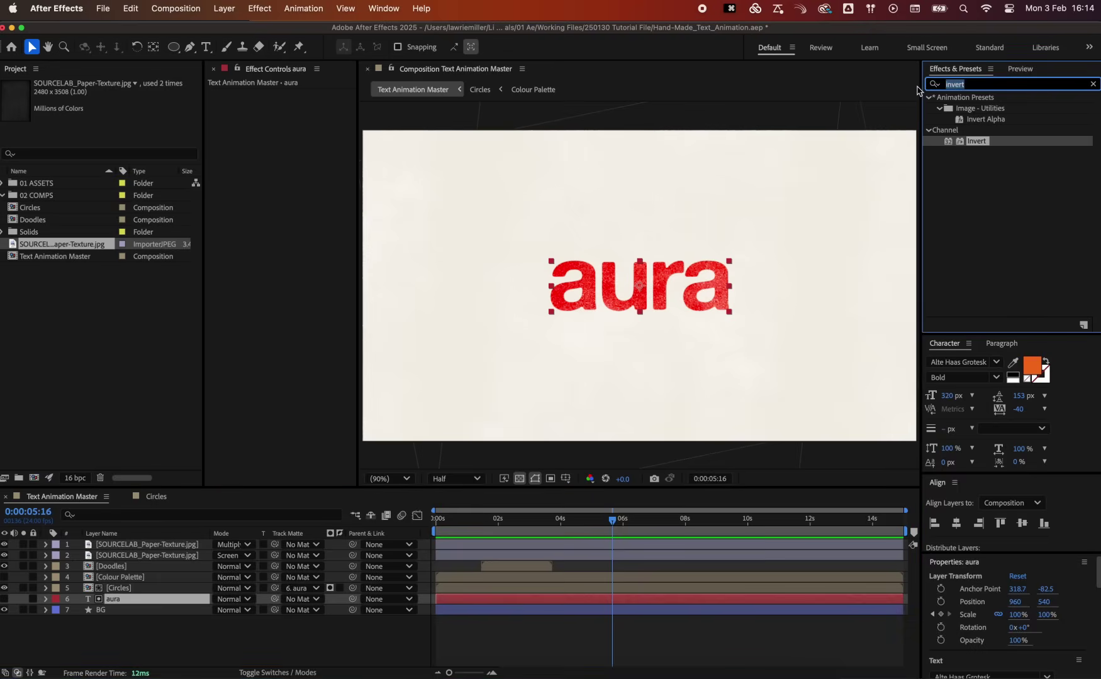
text(turbu)
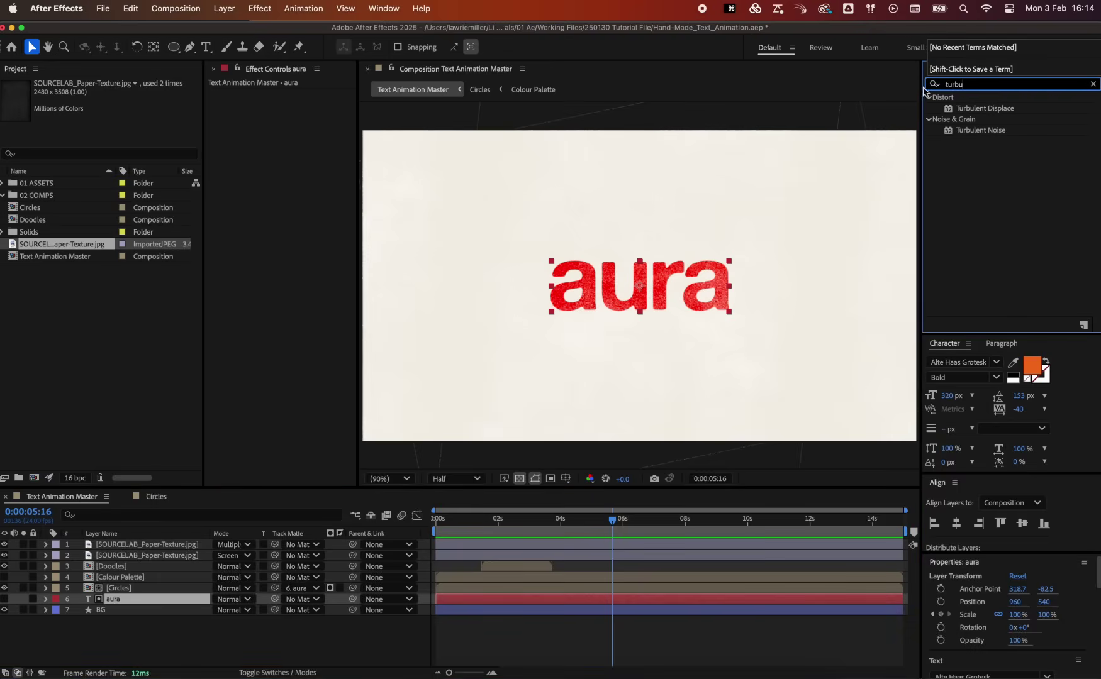
double_click(966, 108)
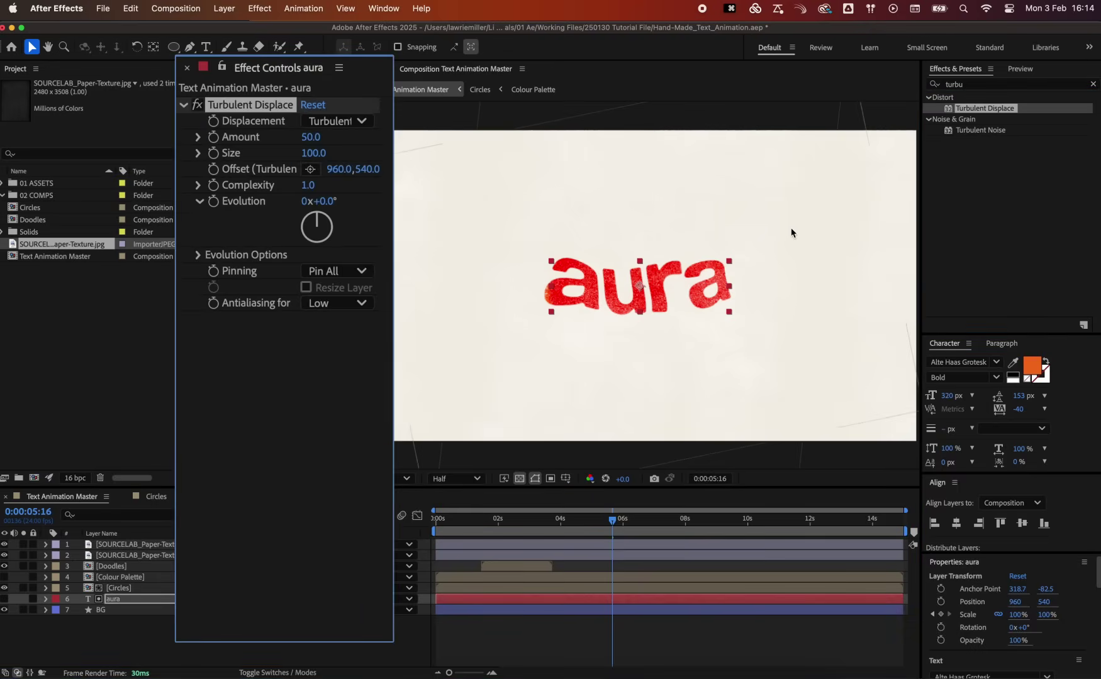
click(311, 137)
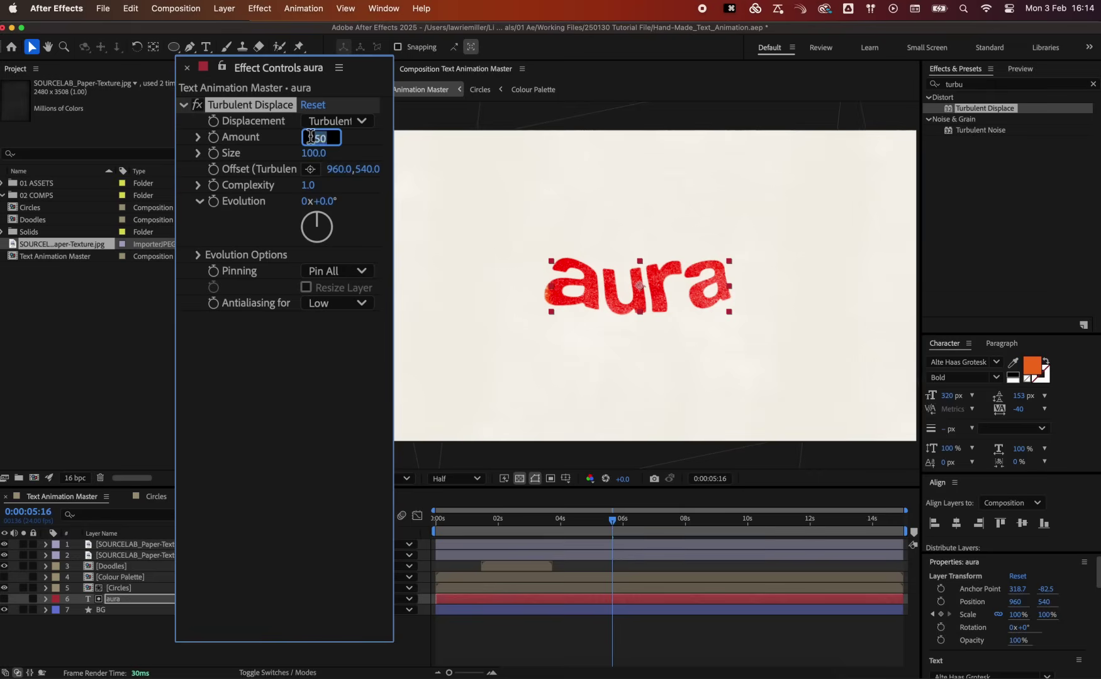
text(1)
key(Return)
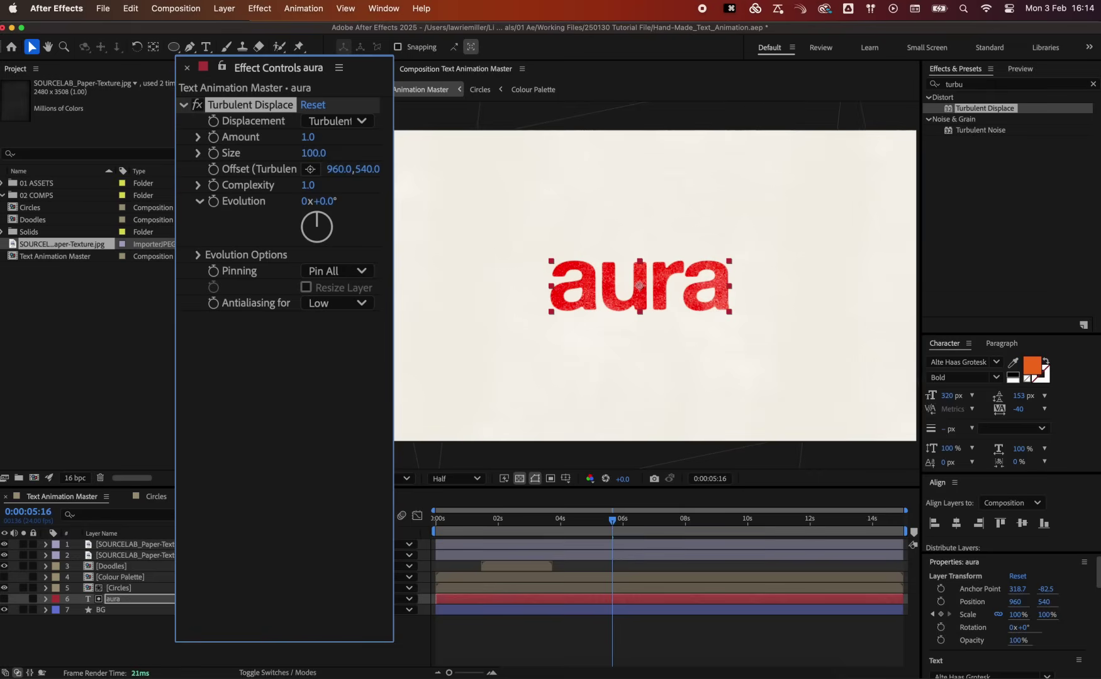
Add the expression time*6 to the Random Seed in the Turbulent Displace effect's Evolution Options
click(199, 254)
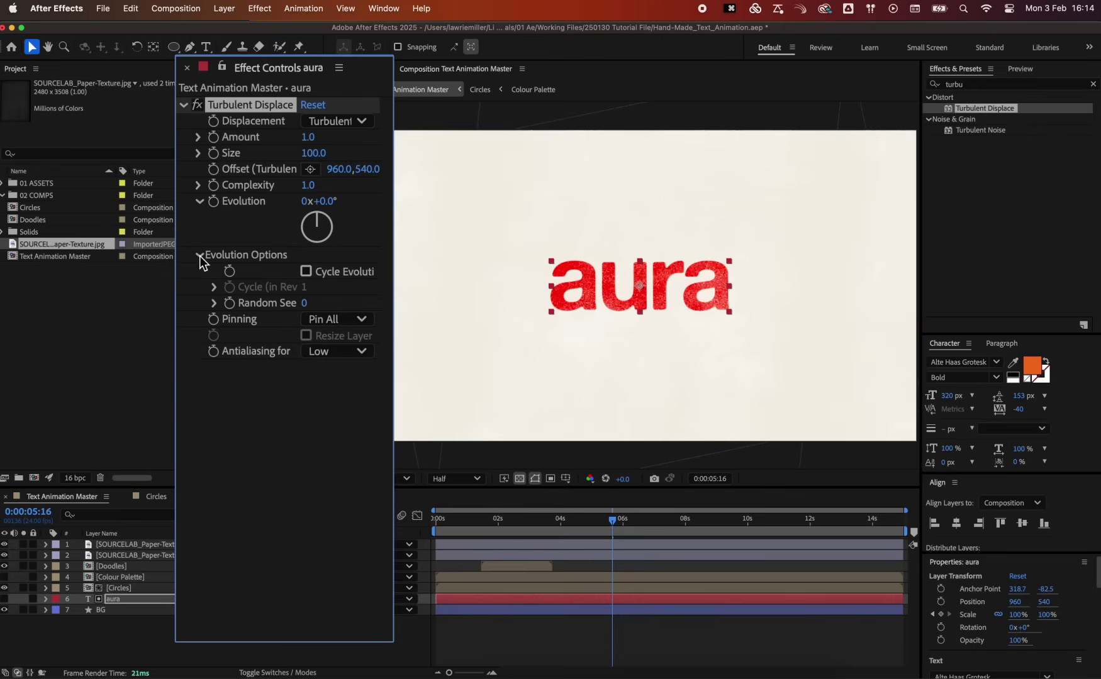
alt+click(230, 303)
text(time*6)
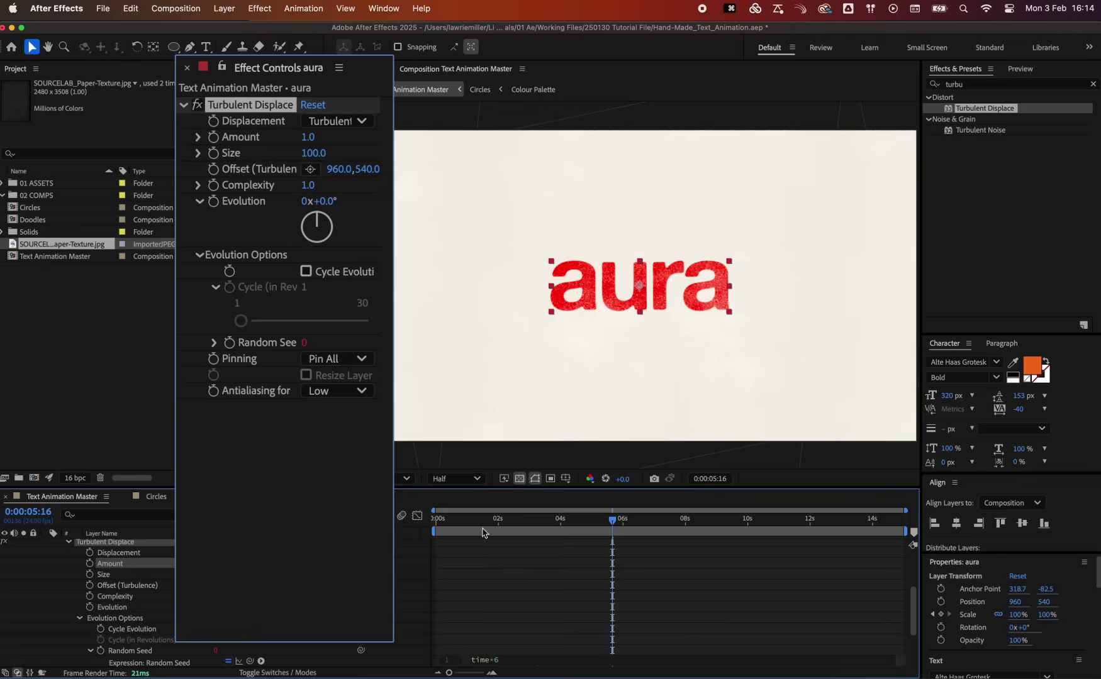
click(522, 601)
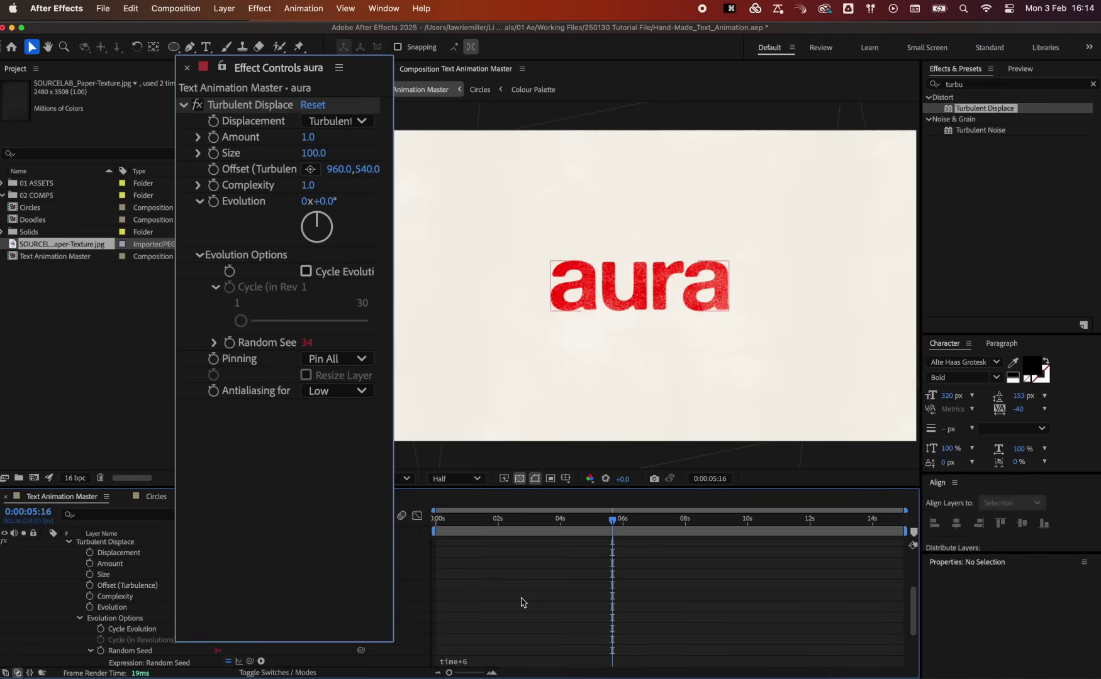
Duplicate Turbulent Displace on the aura text and set the copy's Amount to 30 and Size to 2
click(233, 106)
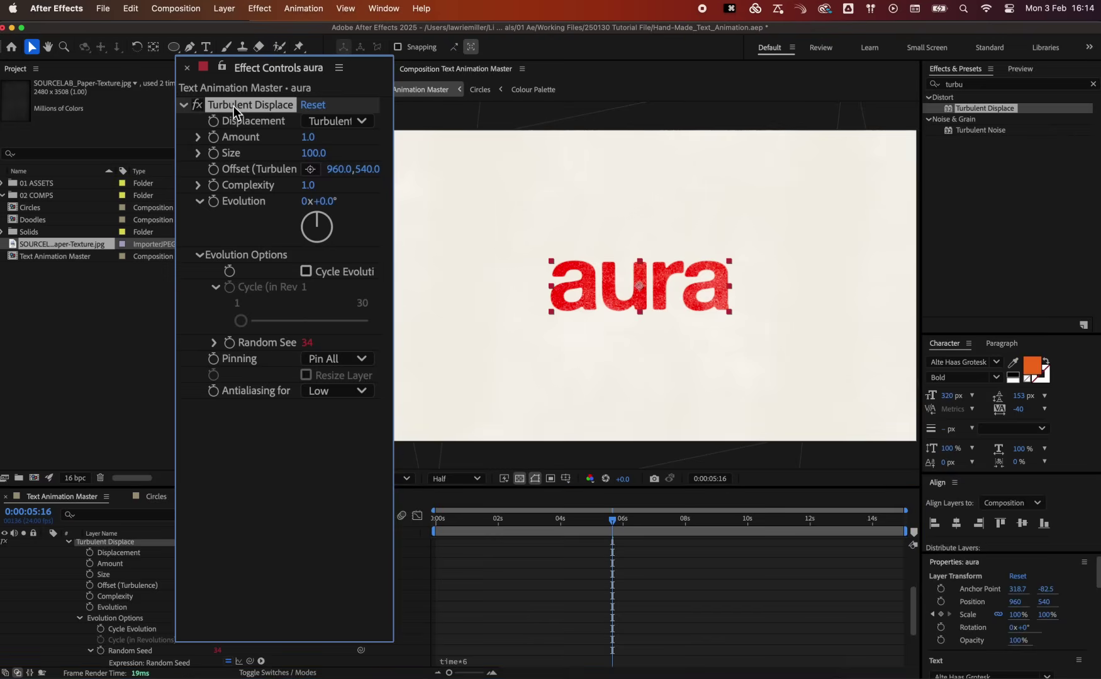
key(cmd+d)
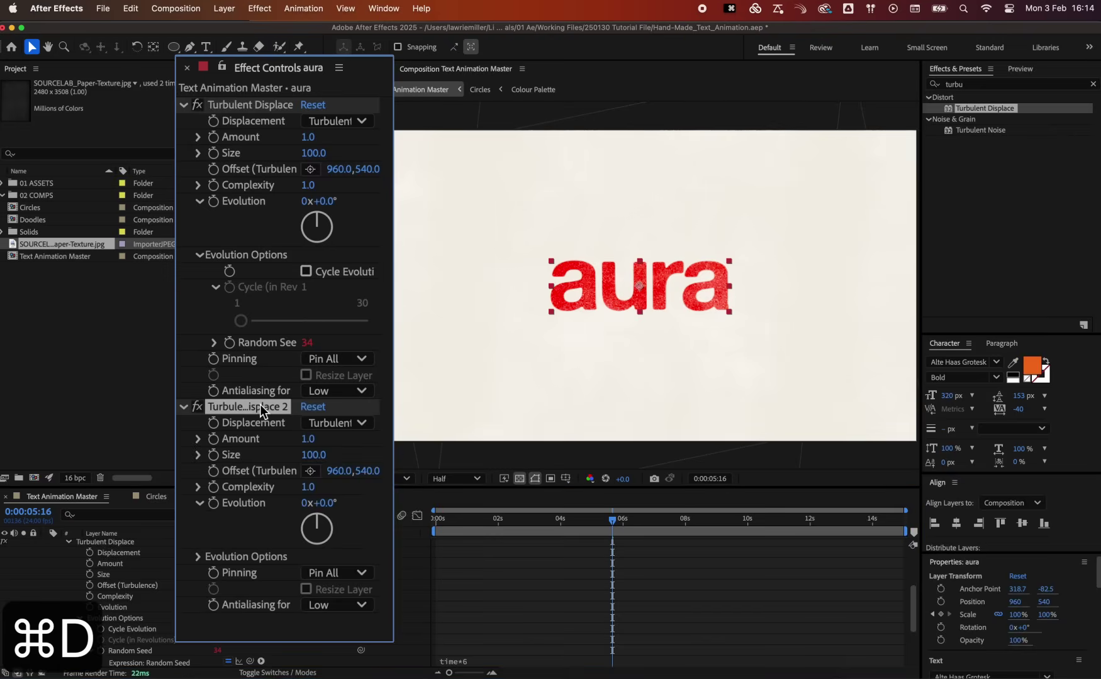
click(308, 440)
text(30)
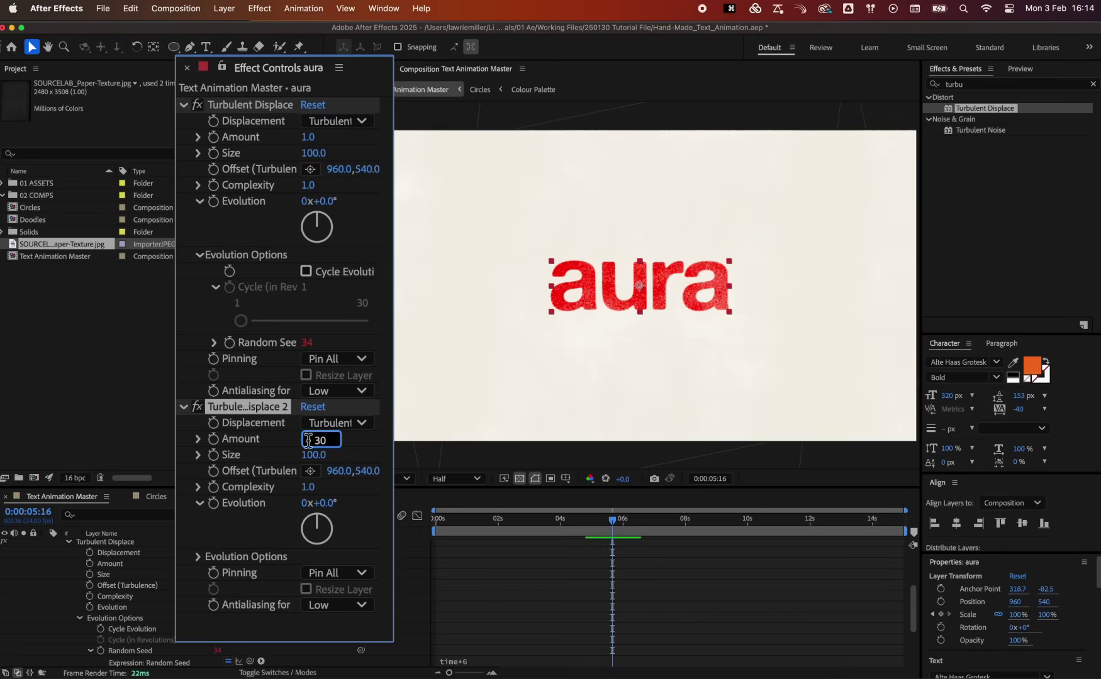
key(Tab)
text(2)
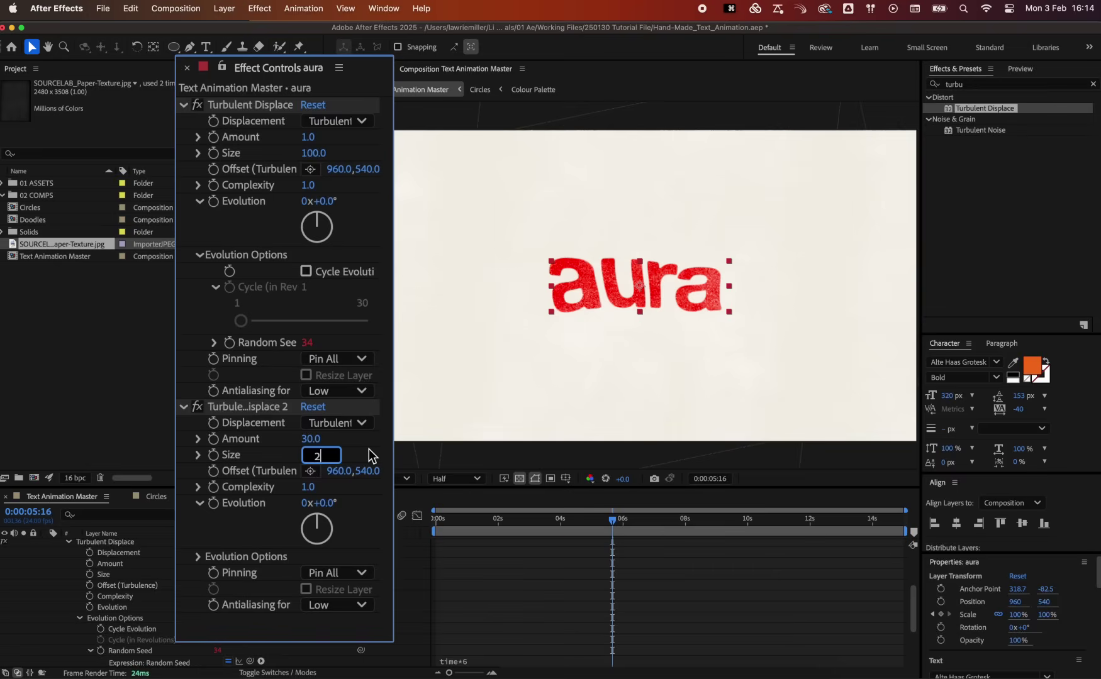
key(Return)
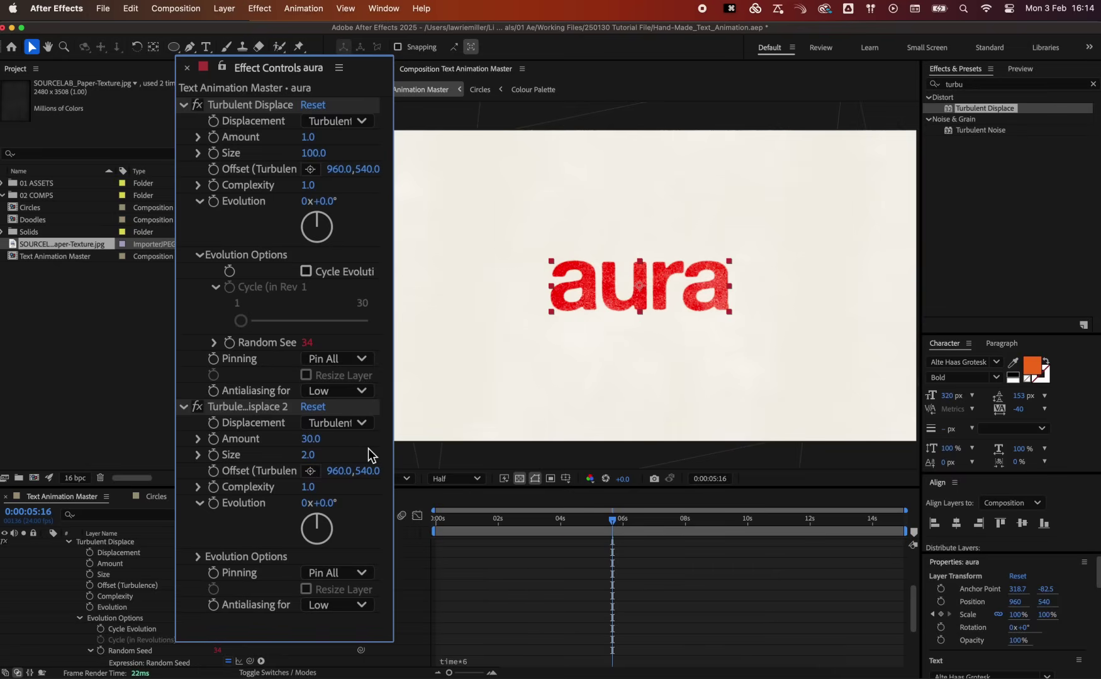
Scrub through the composition to check the displaced text edges, and collapse the aura layer's properties
drag(580, 523, 627, 529)
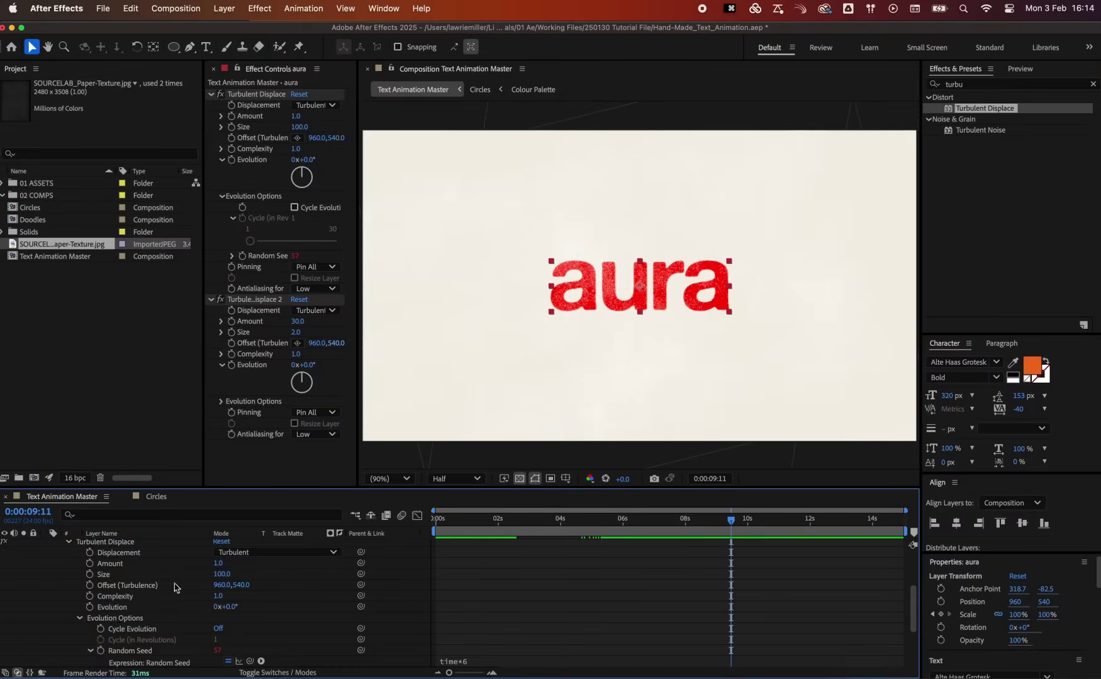
scroll(114, 572, up, 3)
click(46, 599)
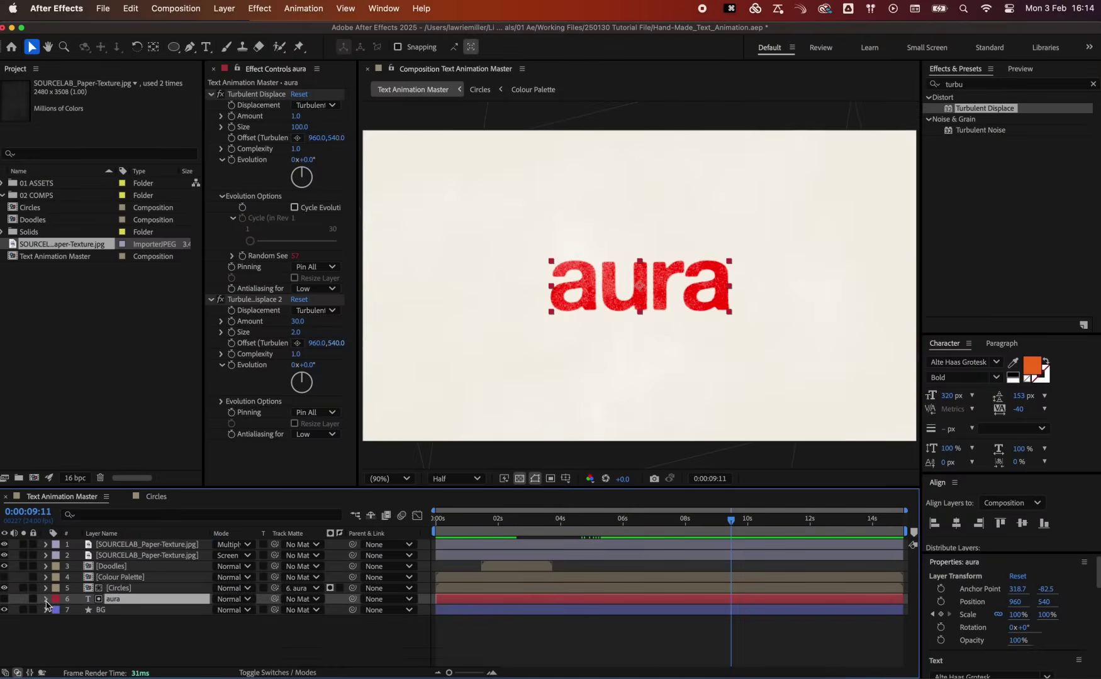
Create an adjustment layer above the paper textures and name it Effects
click(105, 548)
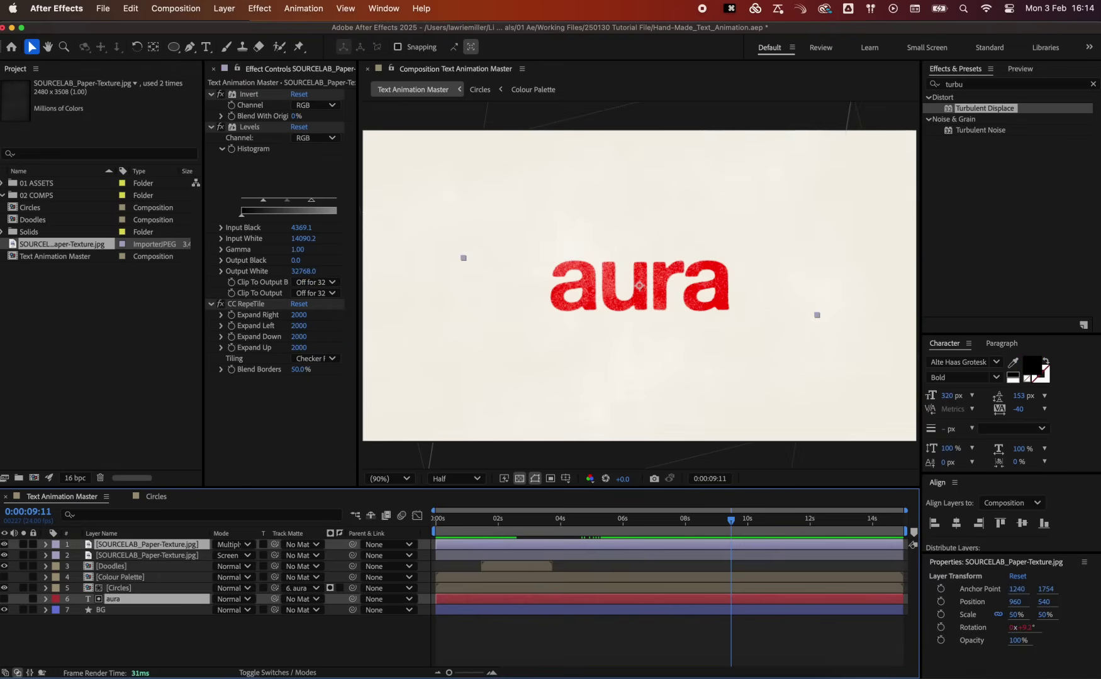
click(224, 9)
mouse_move(310, 33)
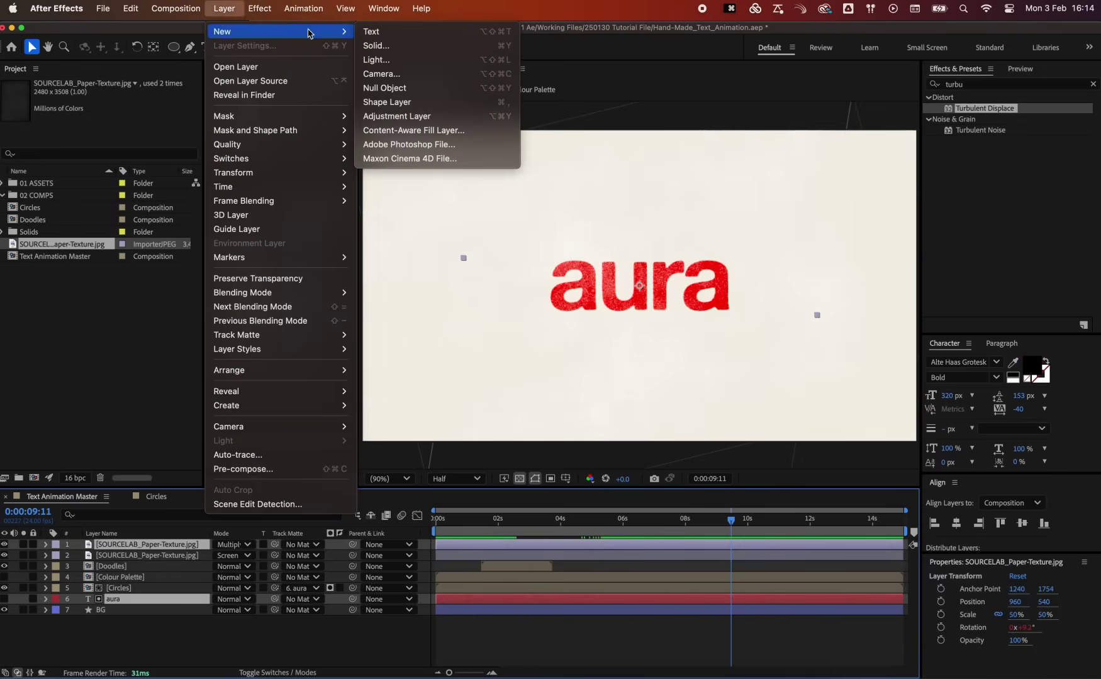
click(397, 117)
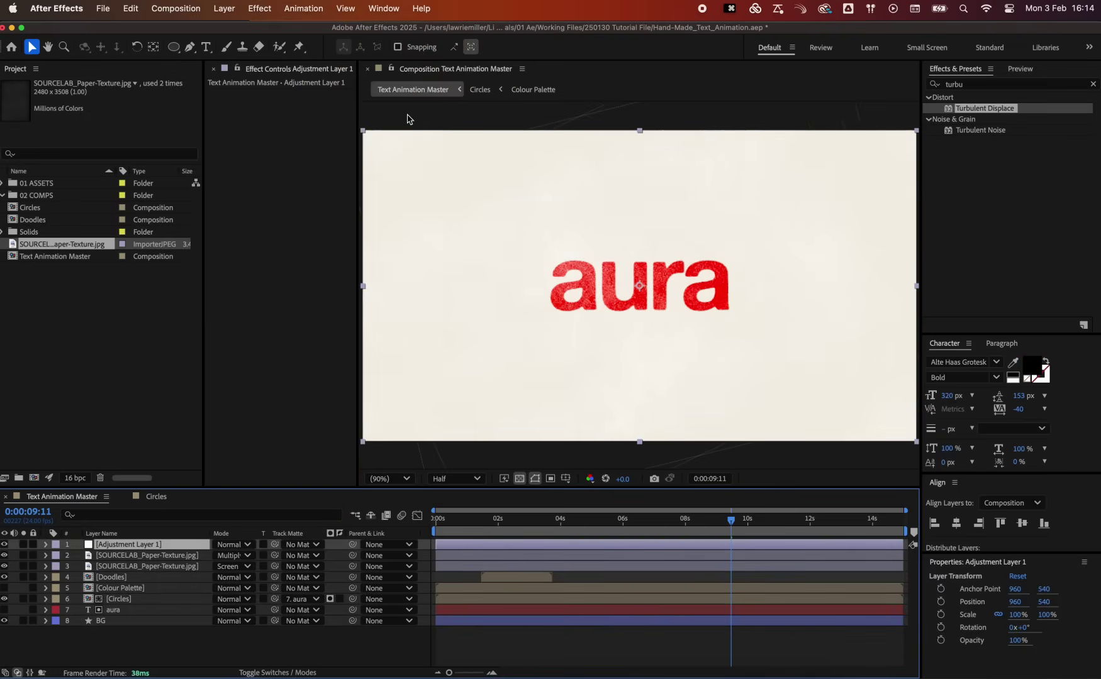
key(Return)
text(Effects)
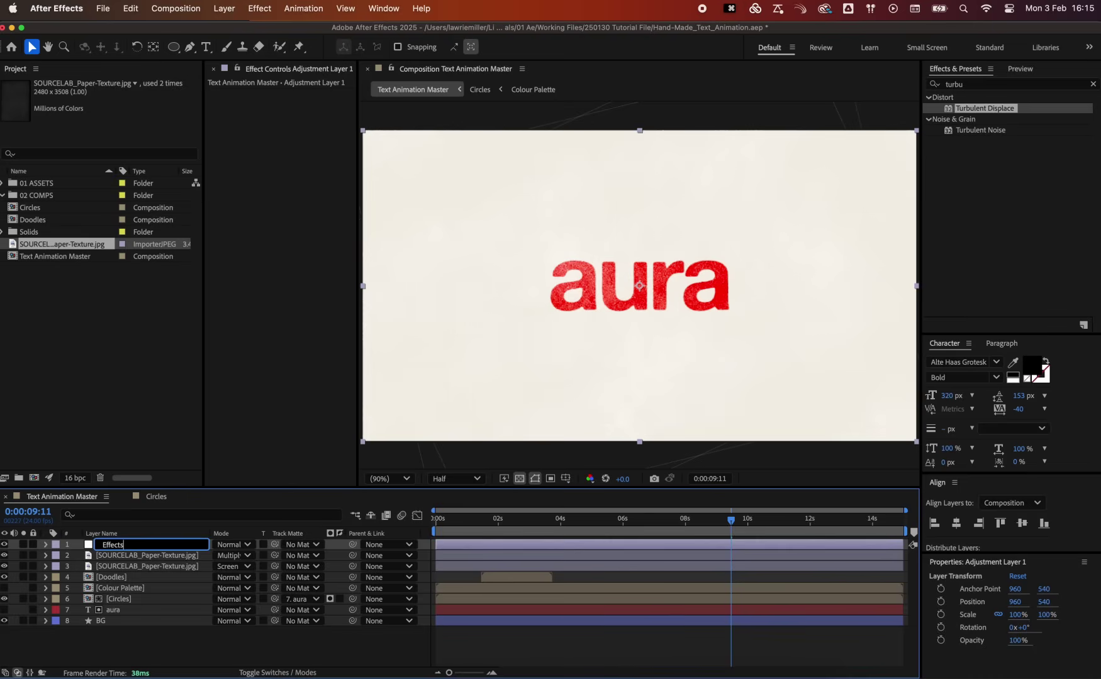
key(Return)
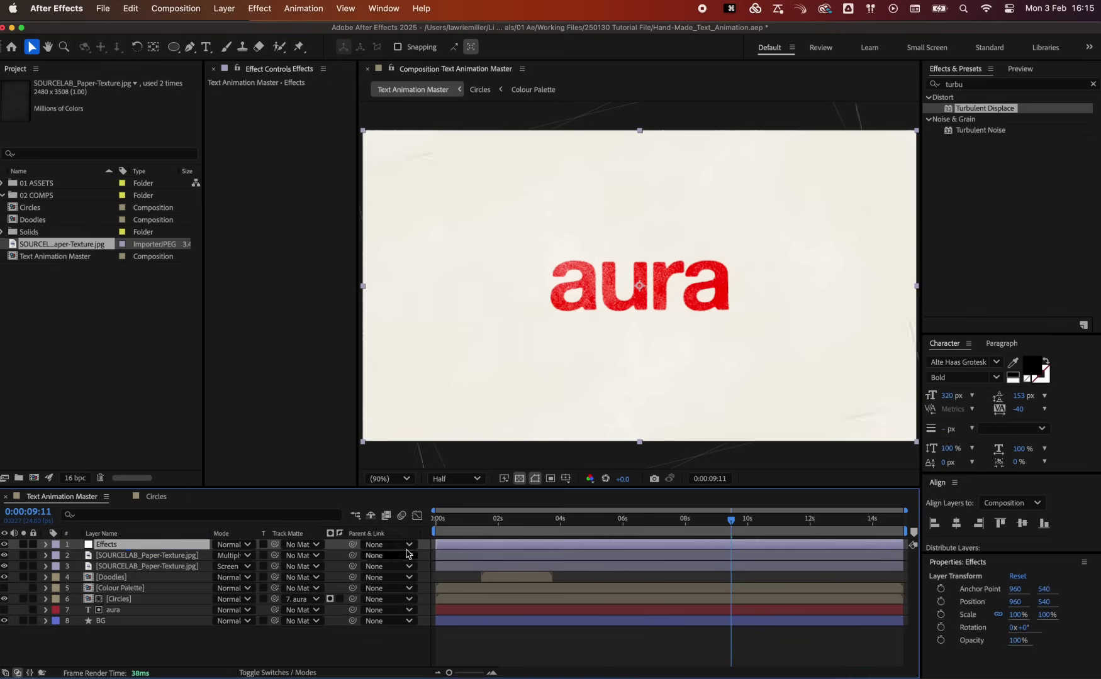
Apply Posterize Time to the Effects adjustment layer with a Frame Rate of 12 and preview the animation from the start
click(956, 84)
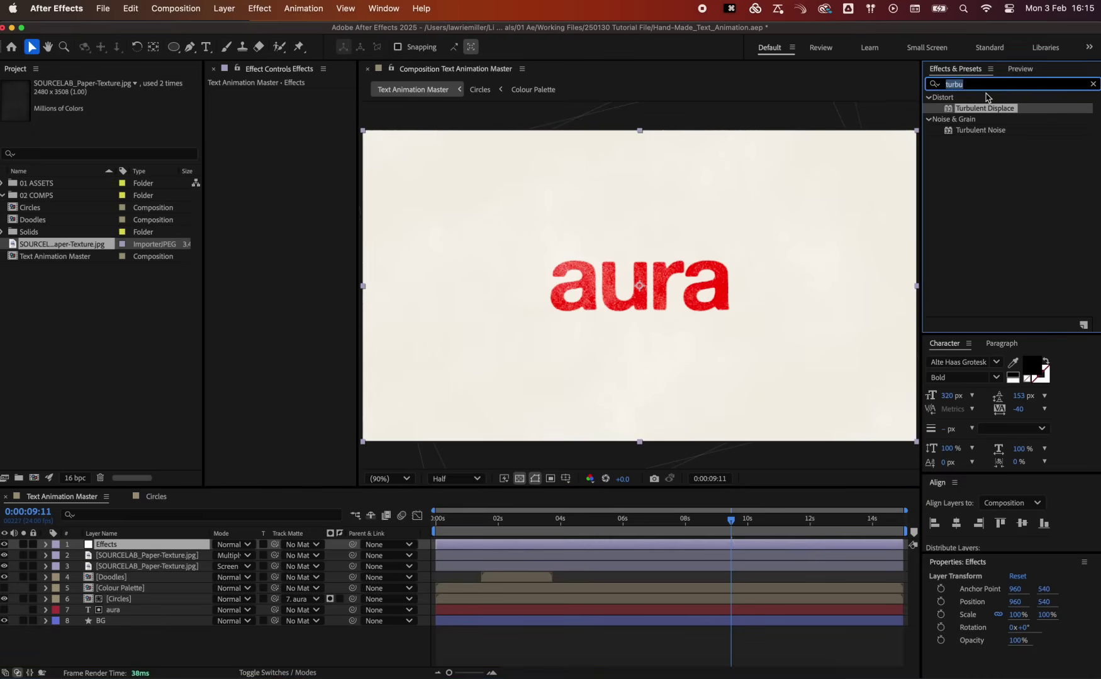
text(post)
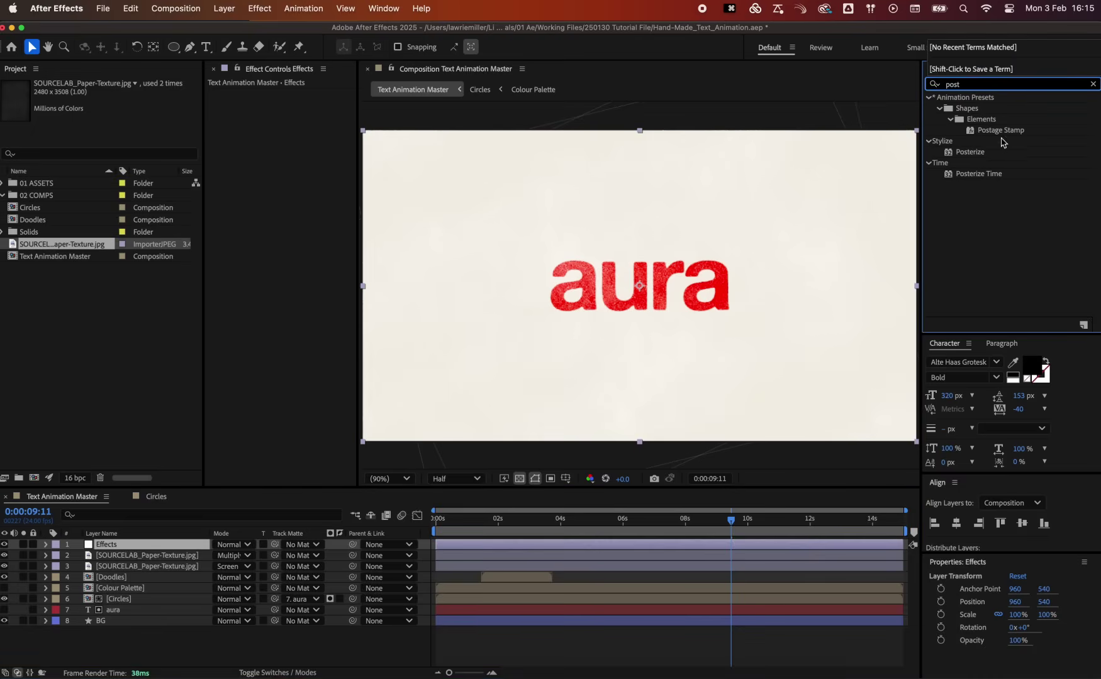
double_click(978, 174)
click(301, 107)
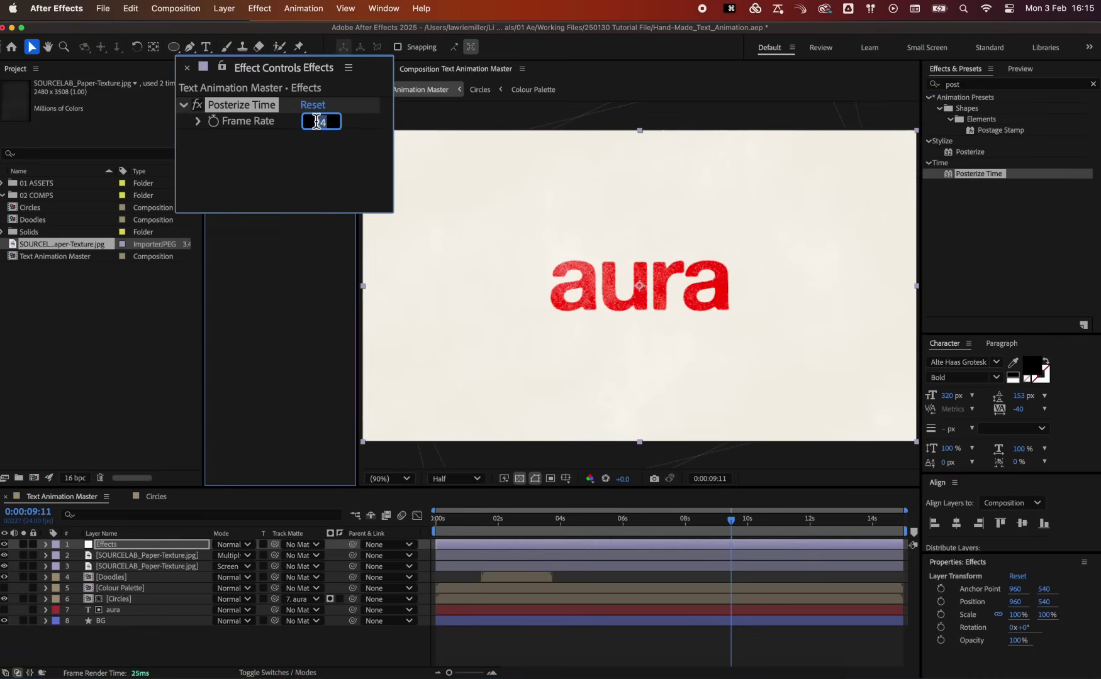
key(Return)
key(Home)
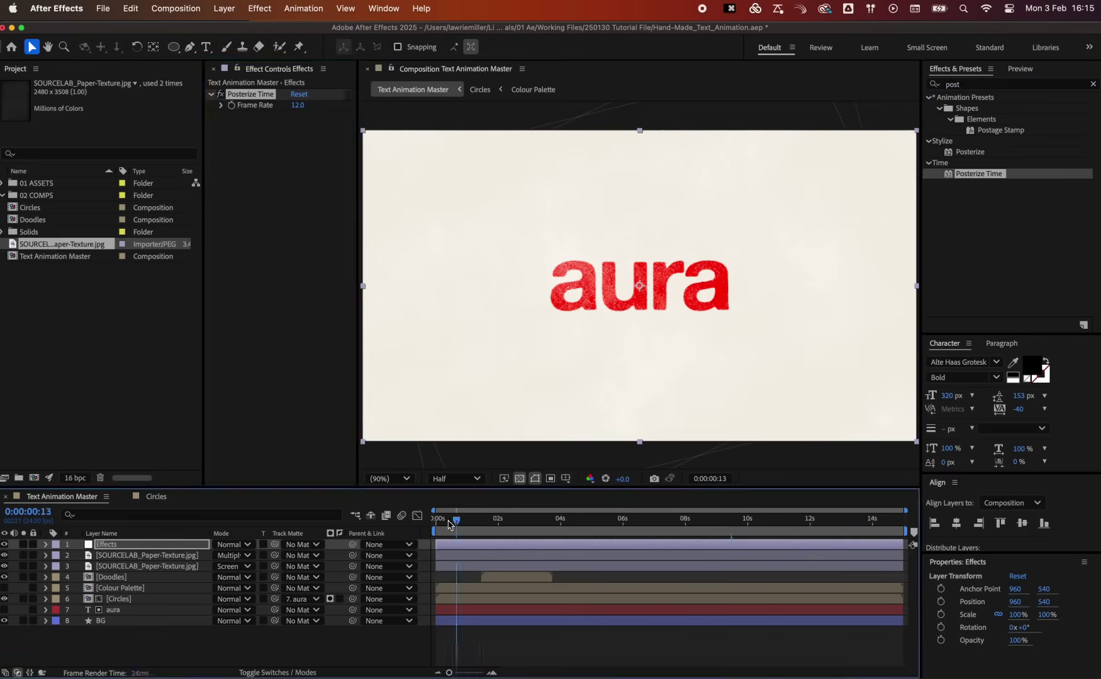
key(space)
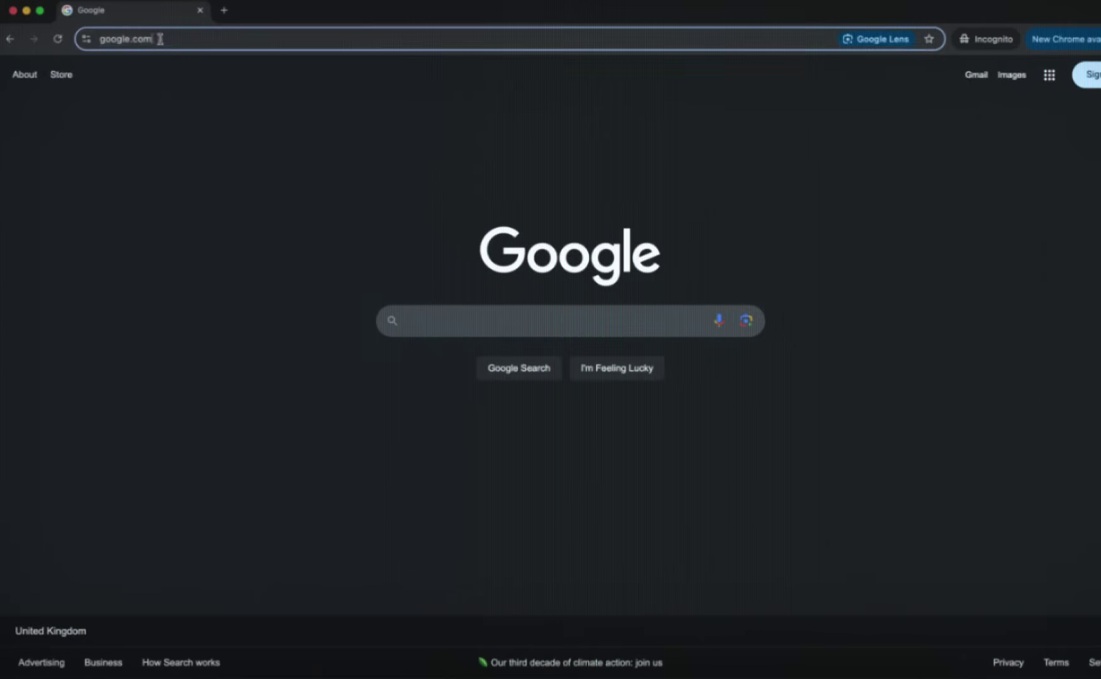
Switch to the web browser, go to sourcelab.shop and open the Doodle Motion product page
text(source)
key(Return)
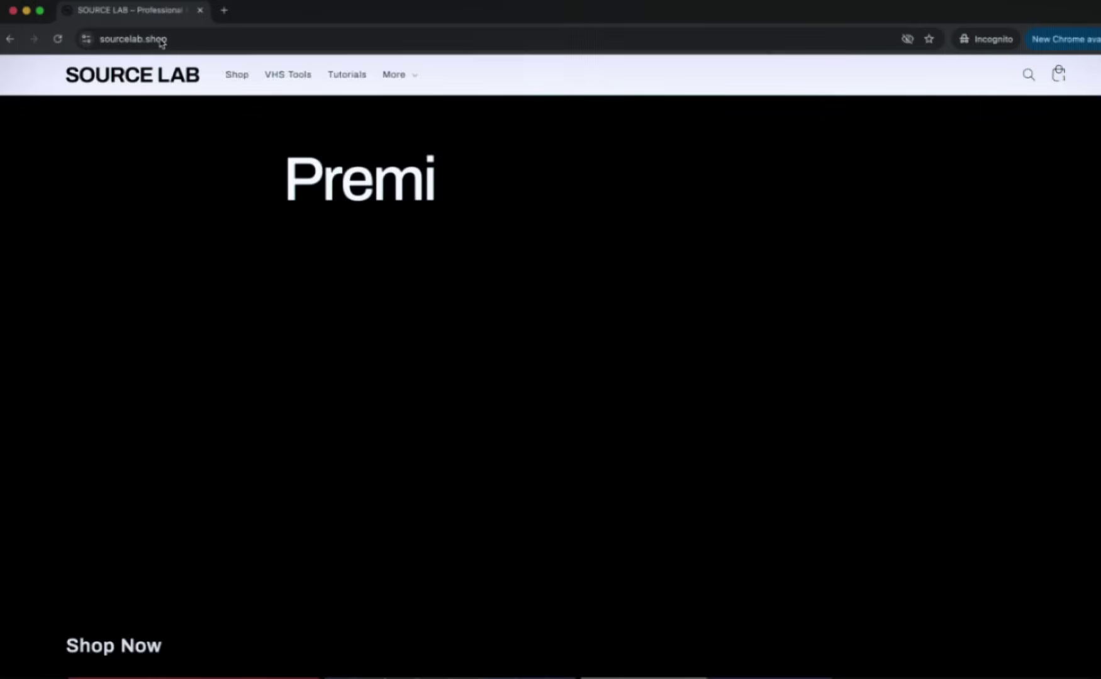
scroll(184, 253, down, 6)
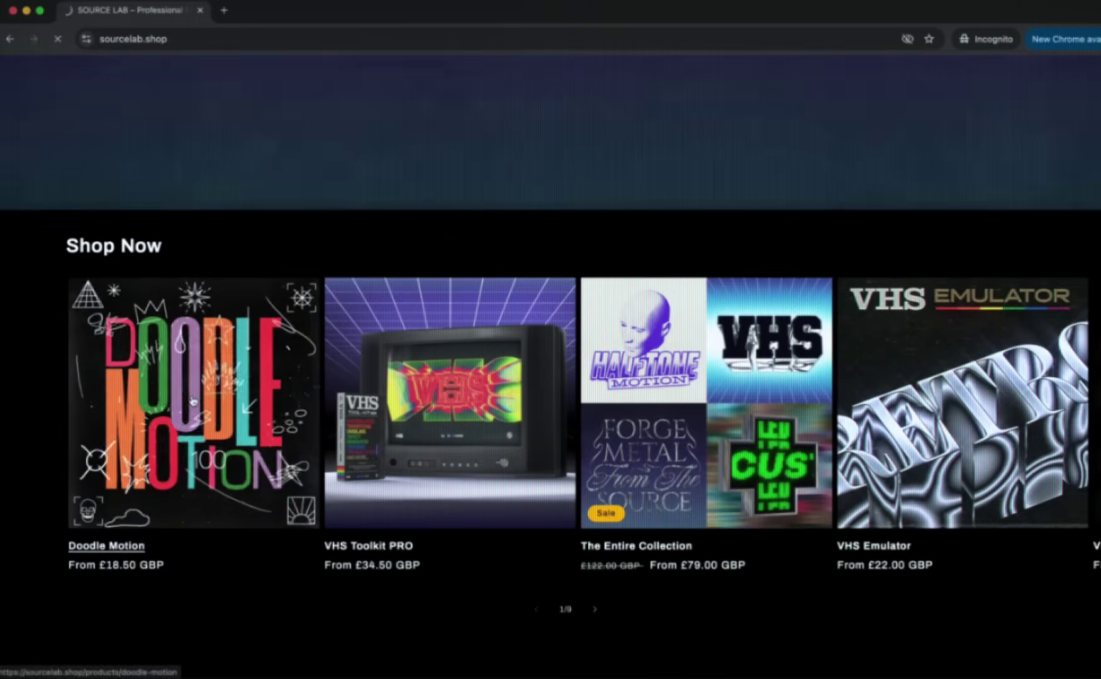
click(194, 401)
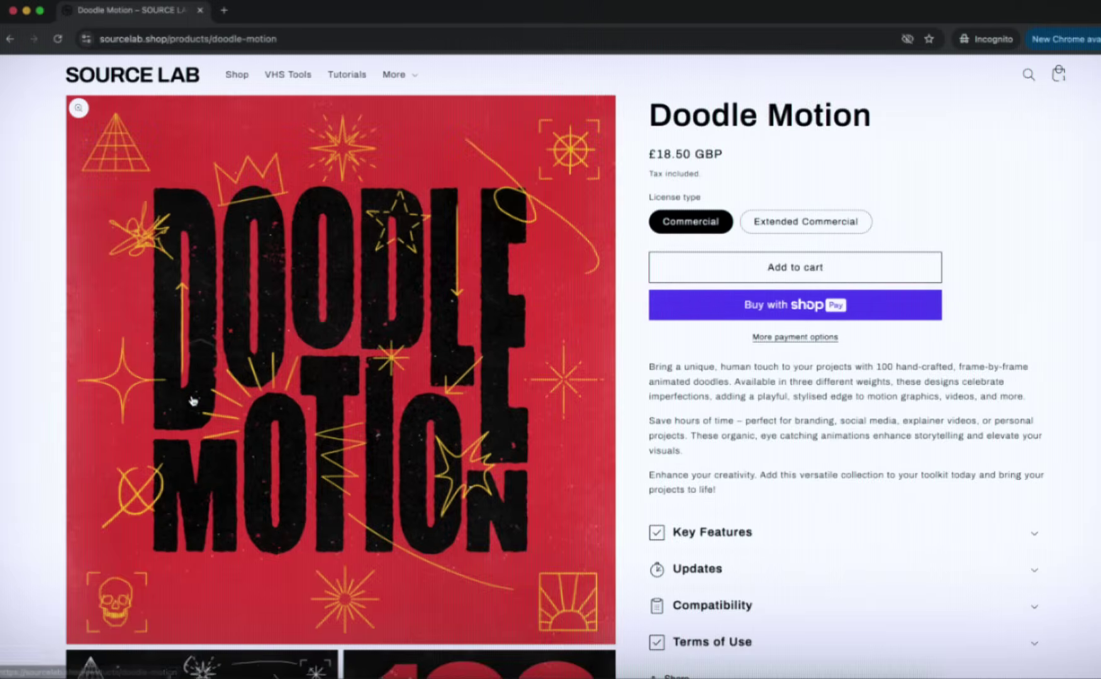
click(709, 316)
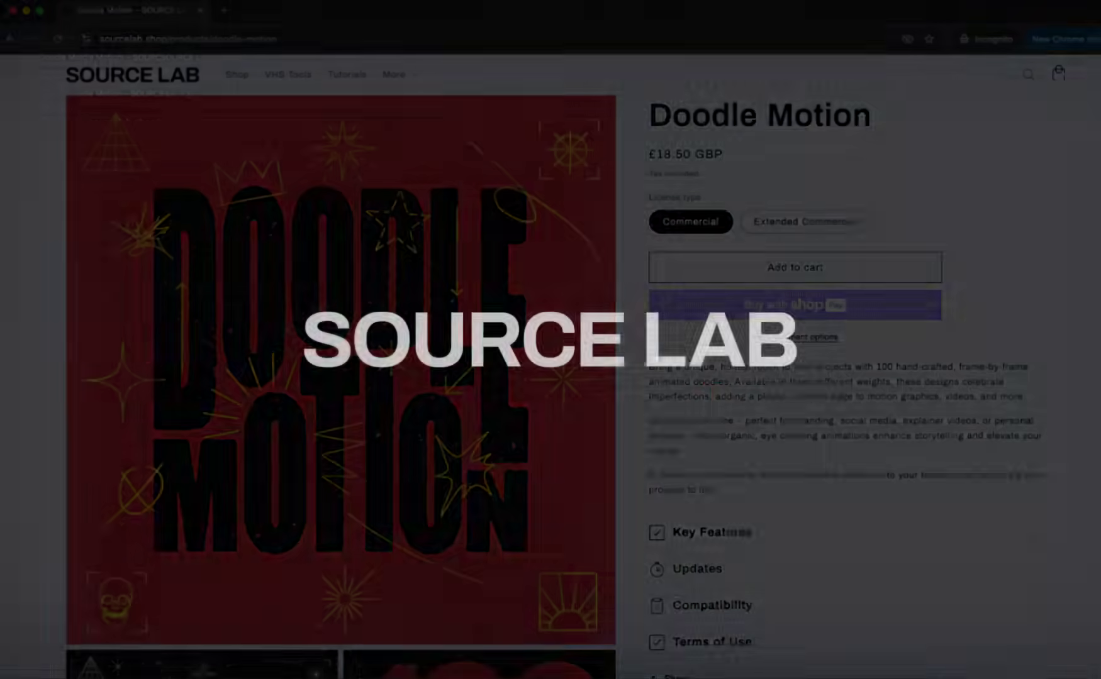